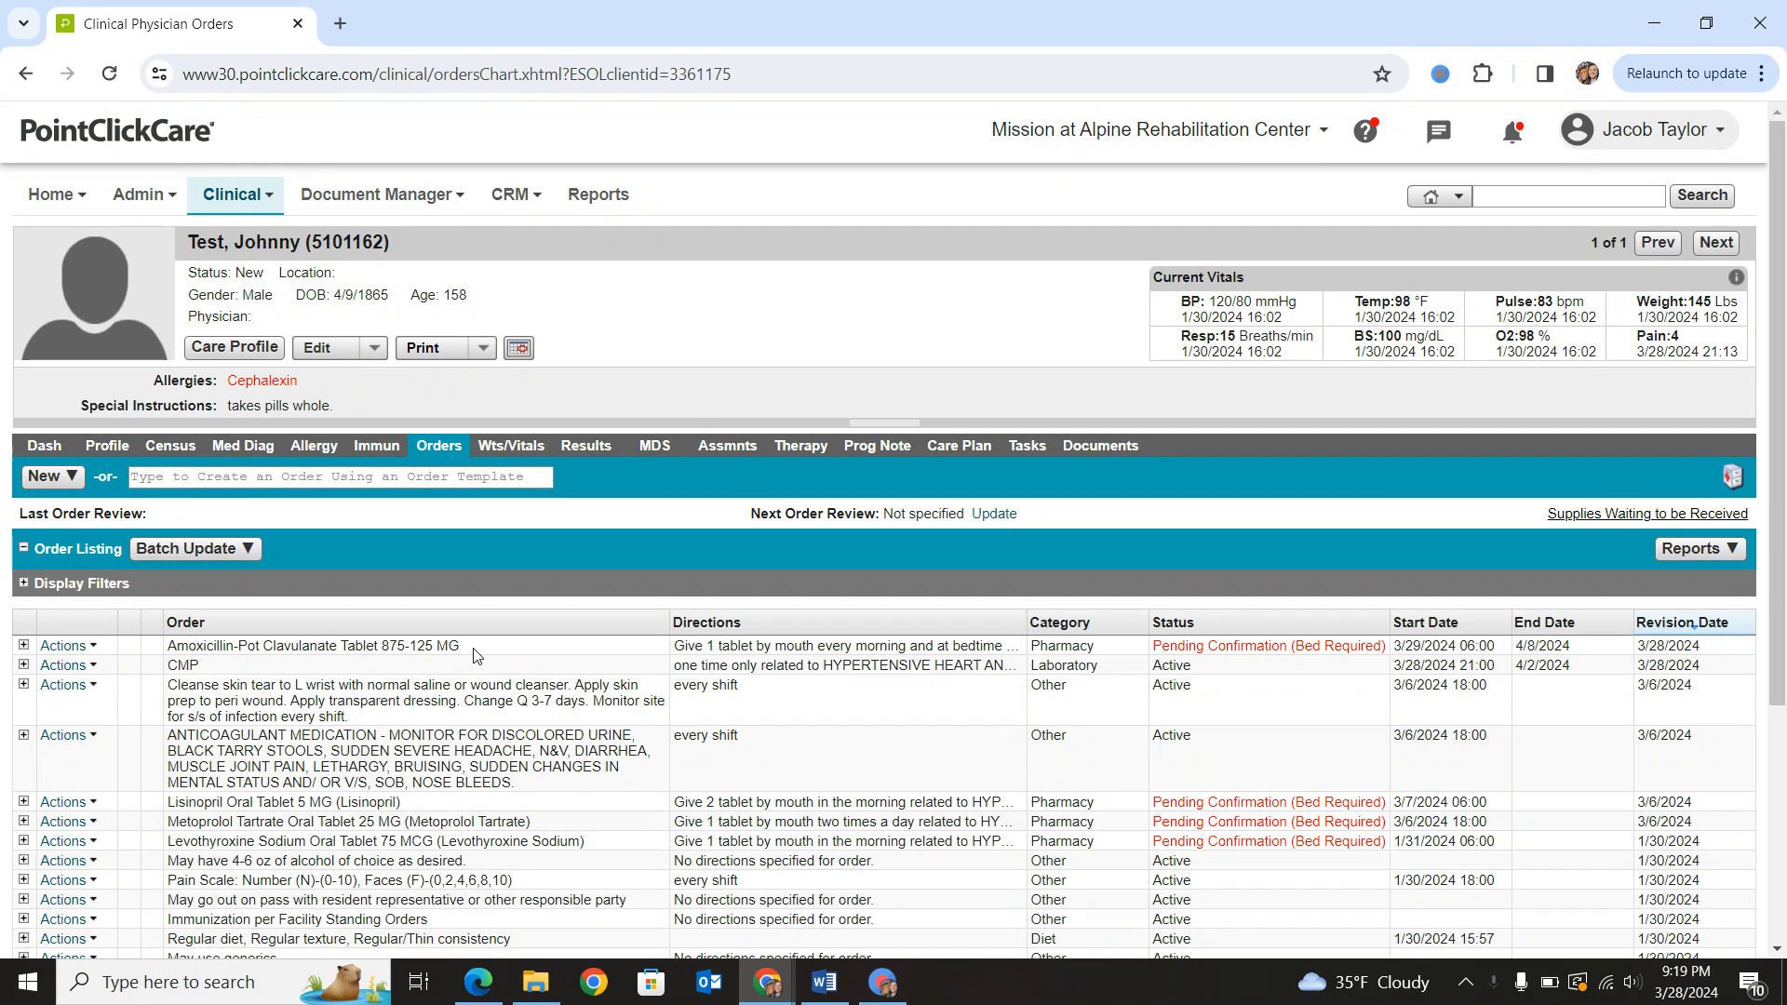
mouse_move(472, 656)
left_mouse_down()
mouse_move(179, 648)
mouse_move(319, 671)
mouse_move(517, 662)
mouse_move(465, 659)
left_mouse_up()
left_click(177, 647)
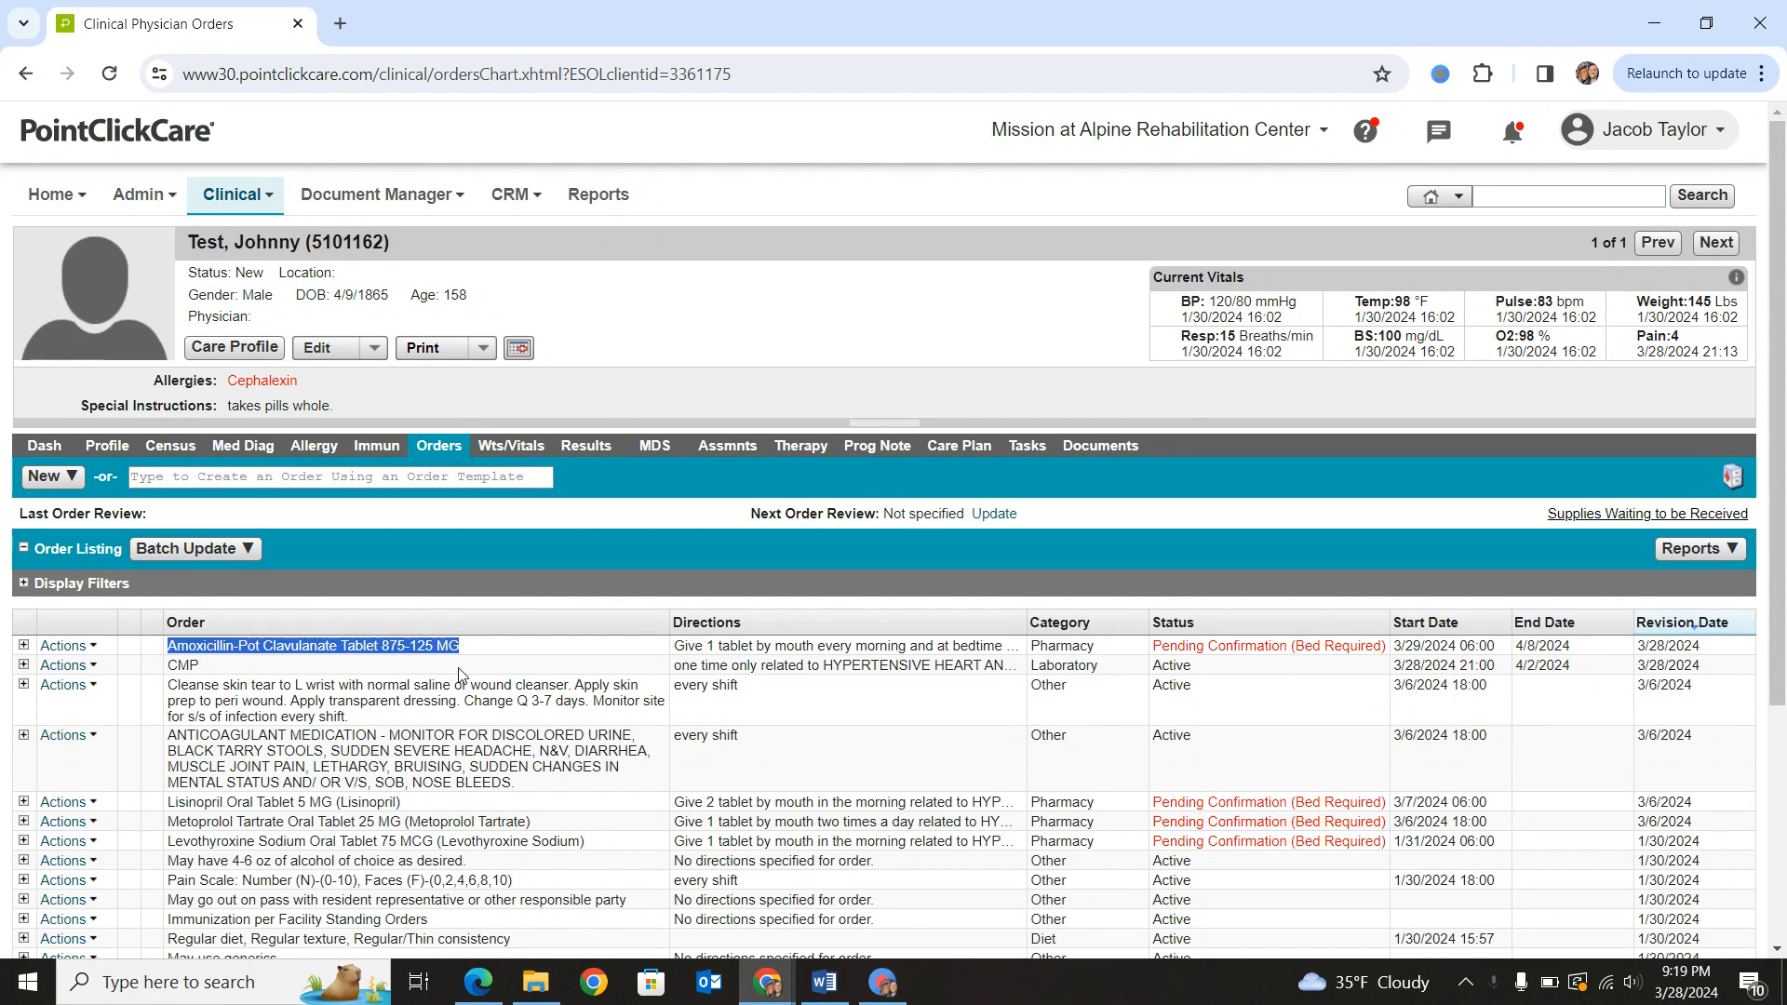
left_click(463, 679)
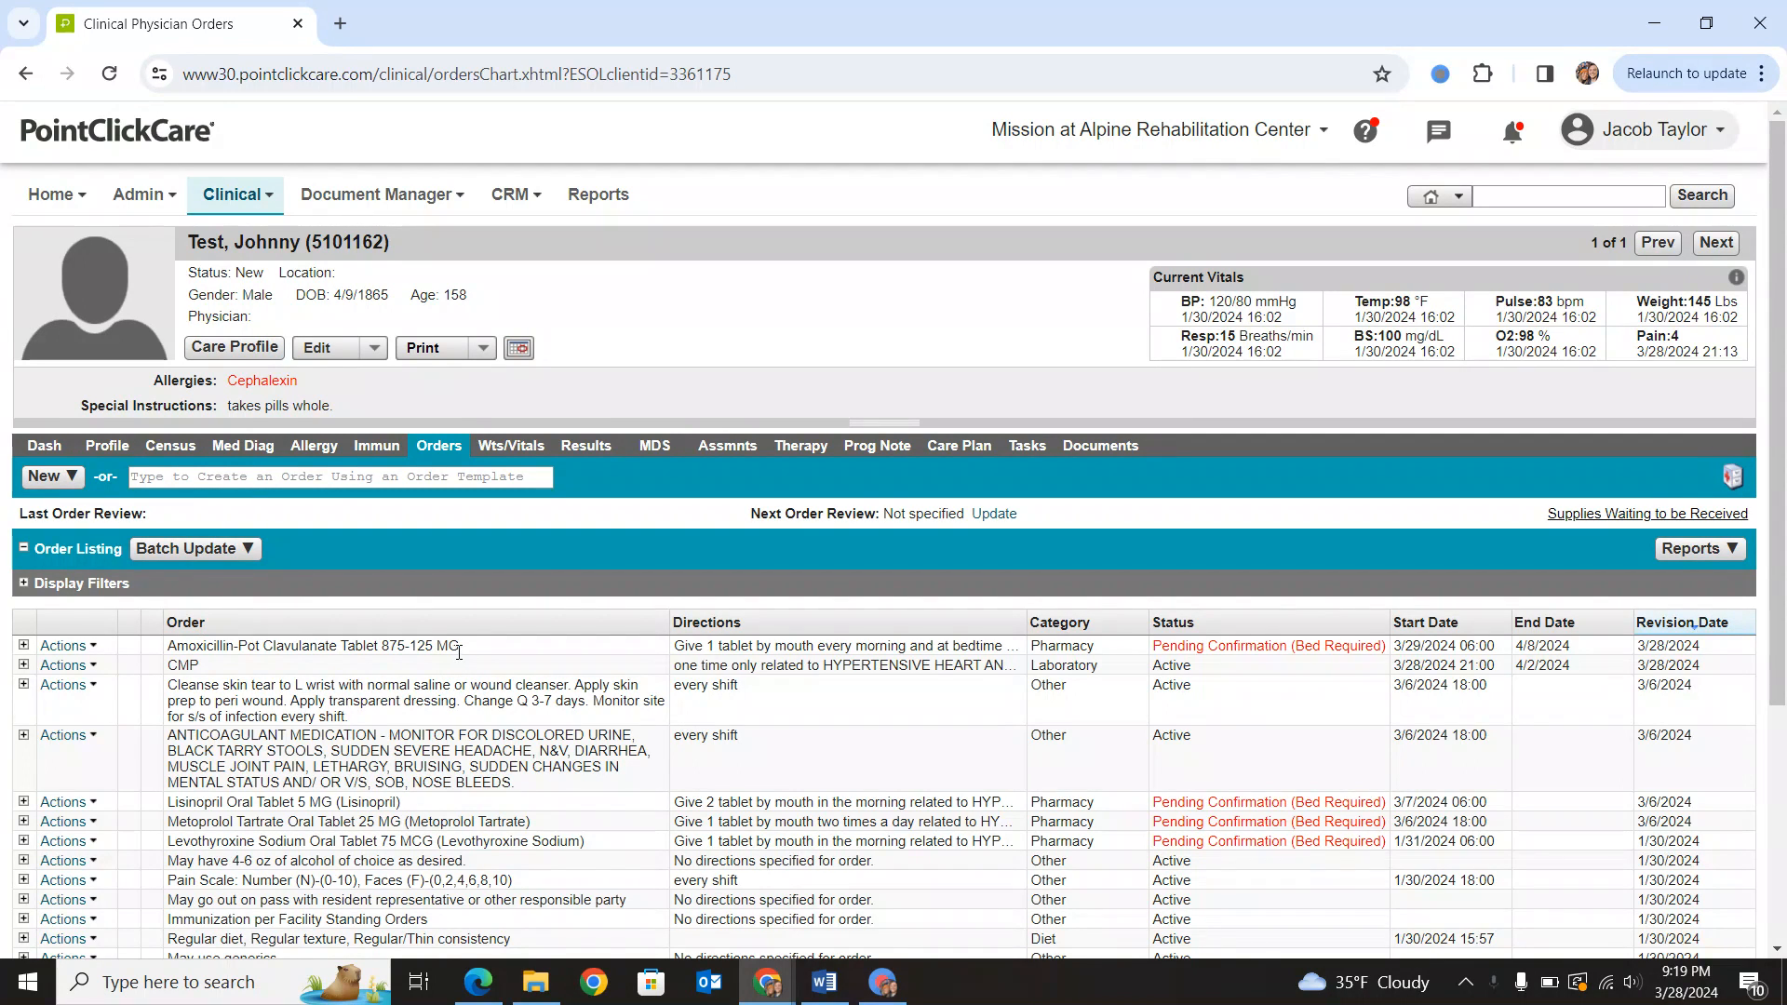
- Create an Initial Infection Report - Alpine - V 3 assessment of type Infection Developed In House and return to the assessment list
left_click(727, 446)
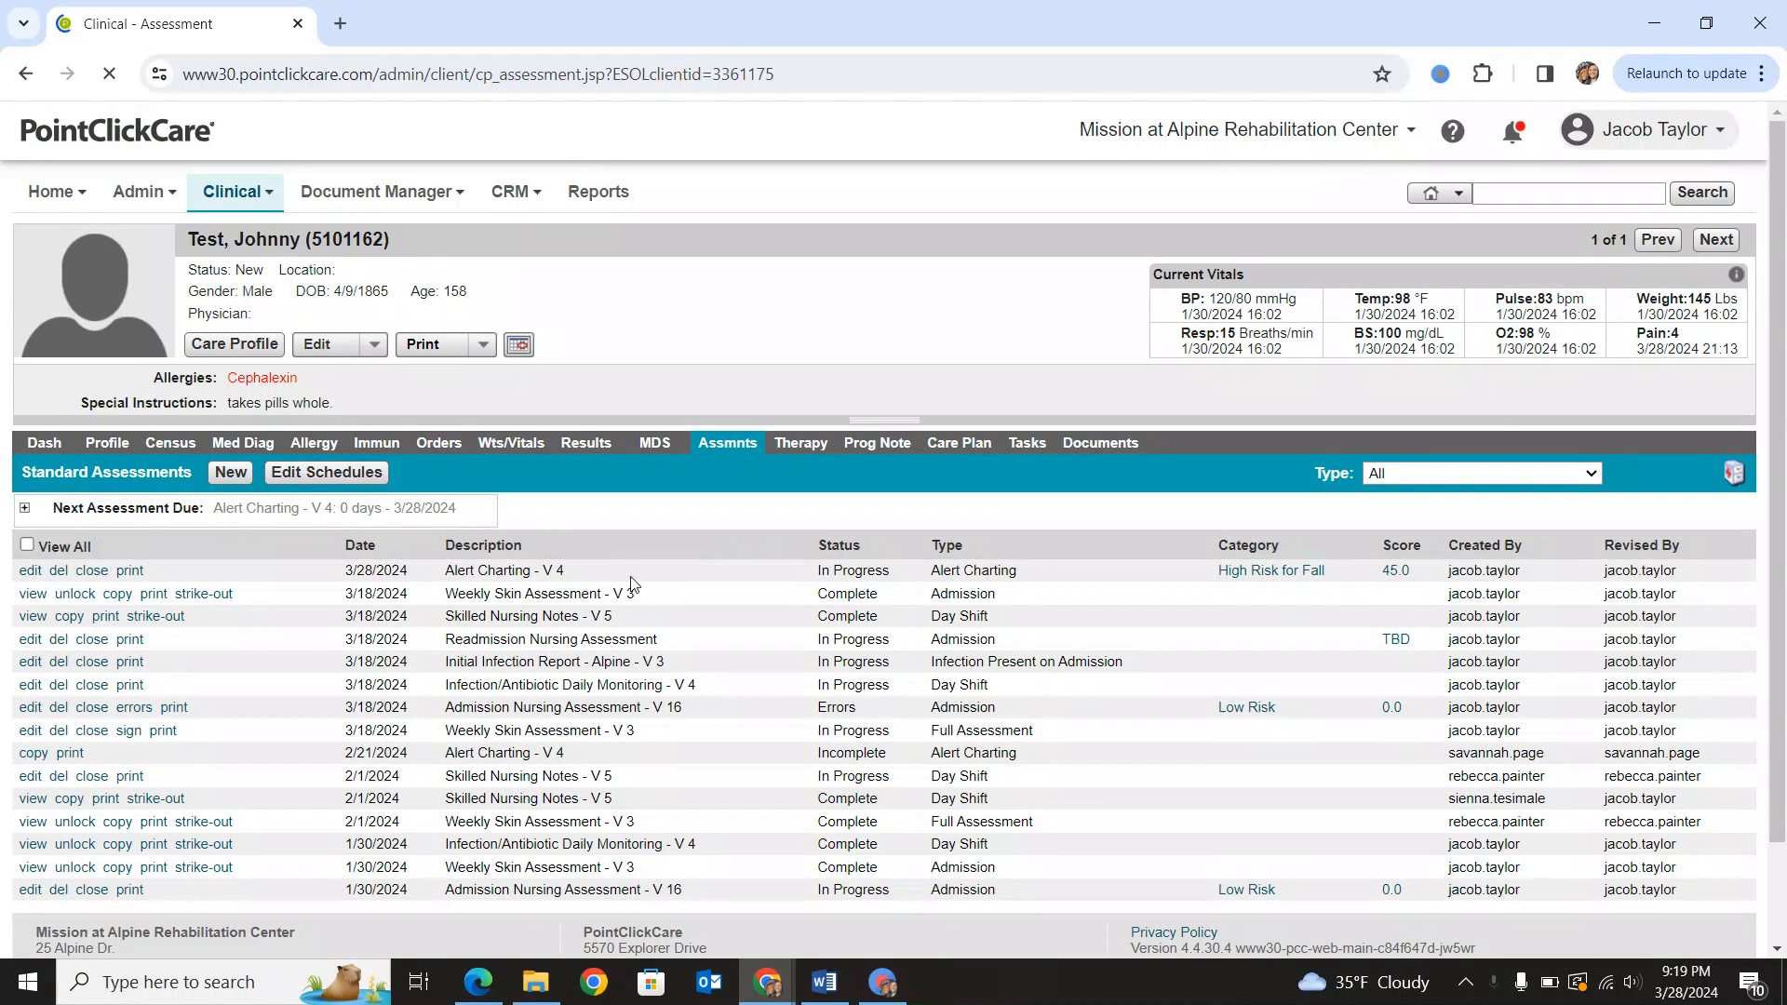
left_click(231, 474)
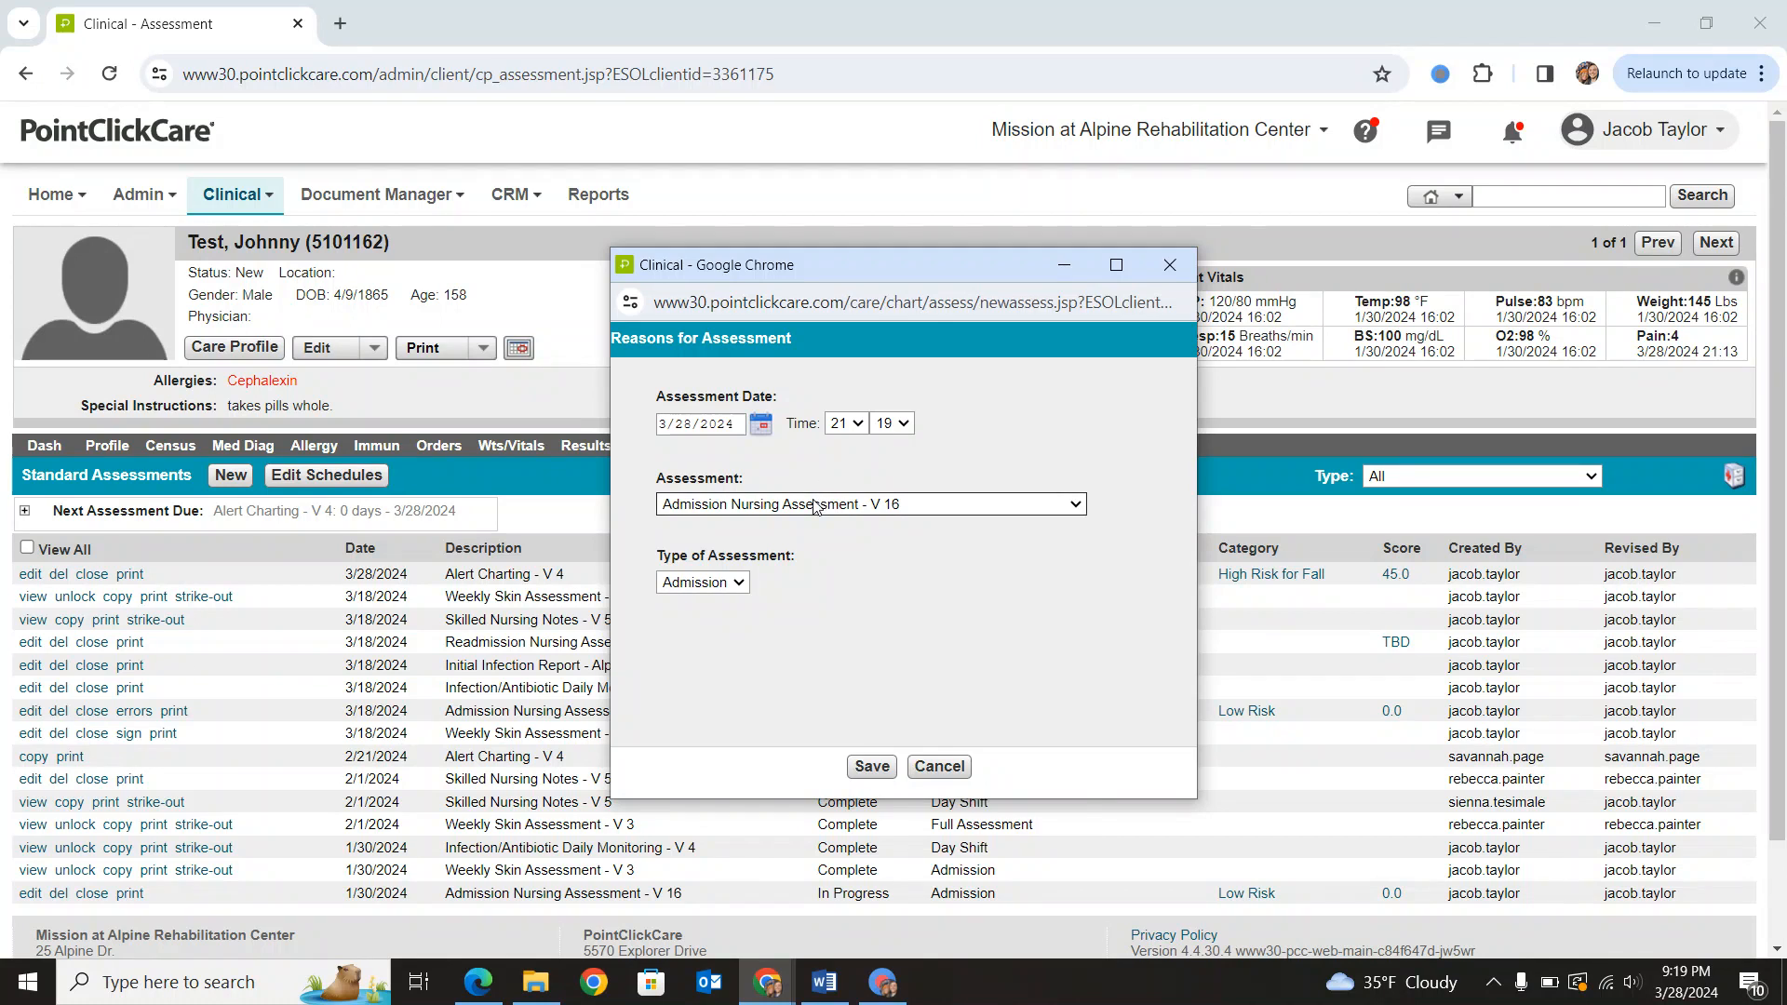
left_click(882, 503)
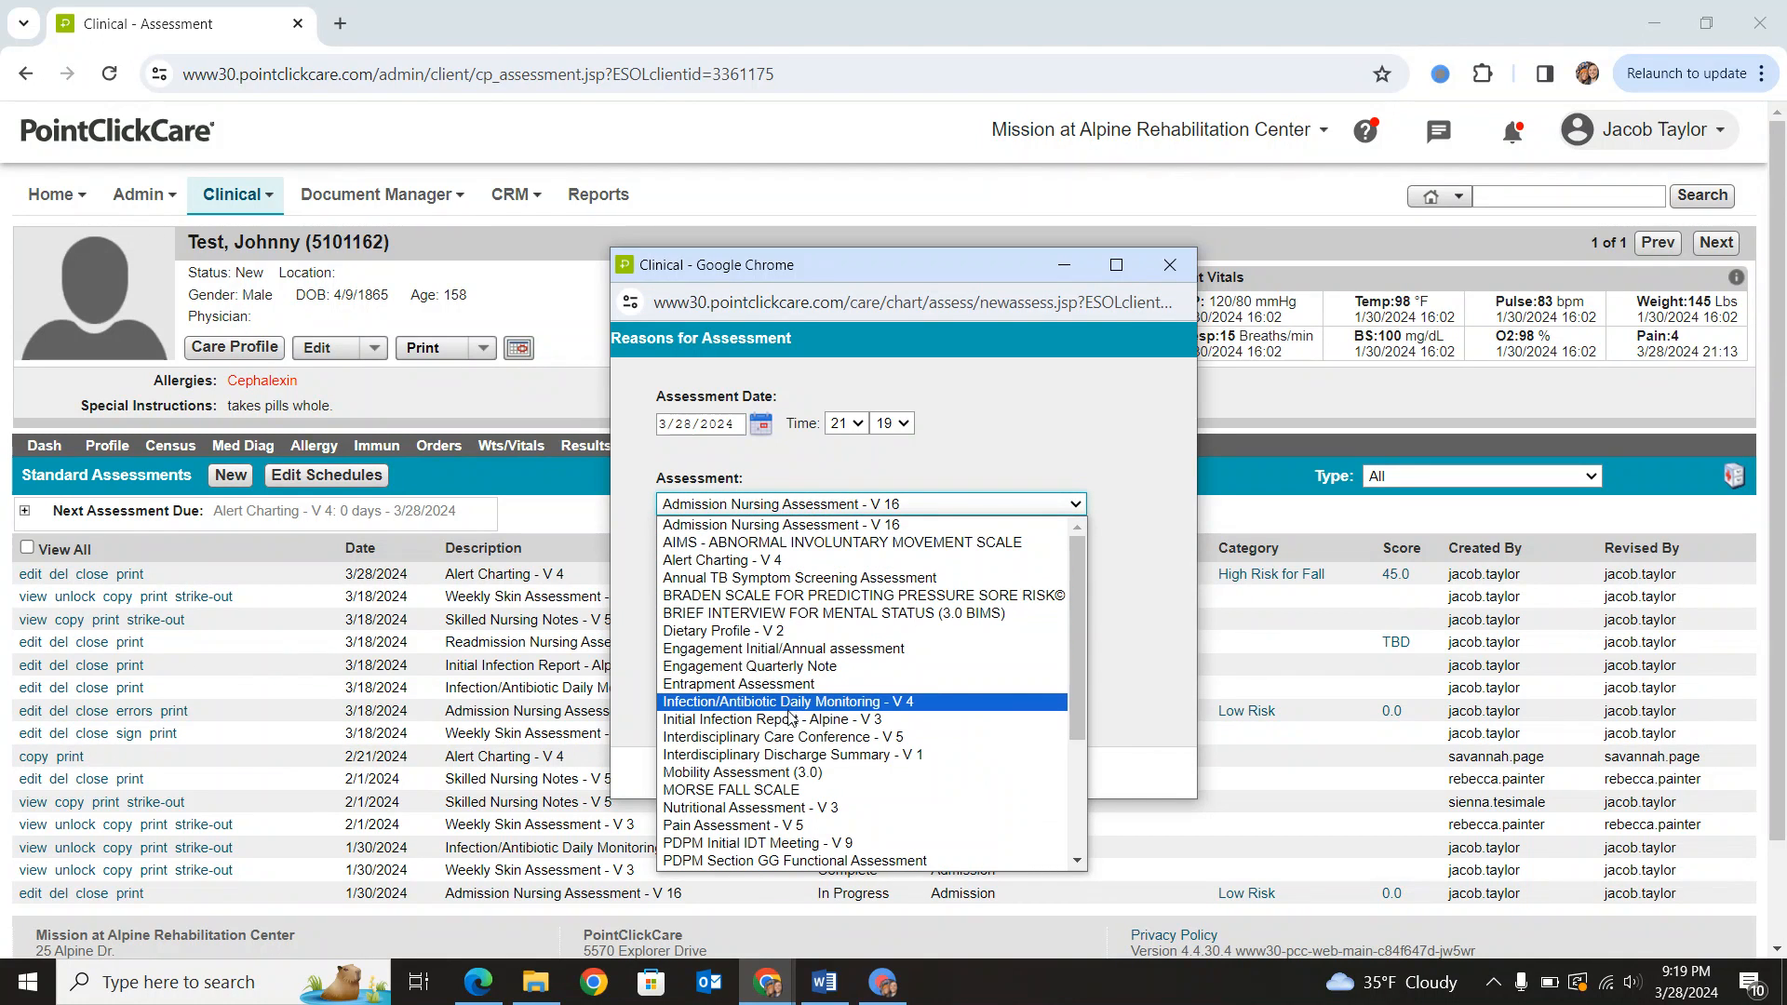
left_click(787, 721)
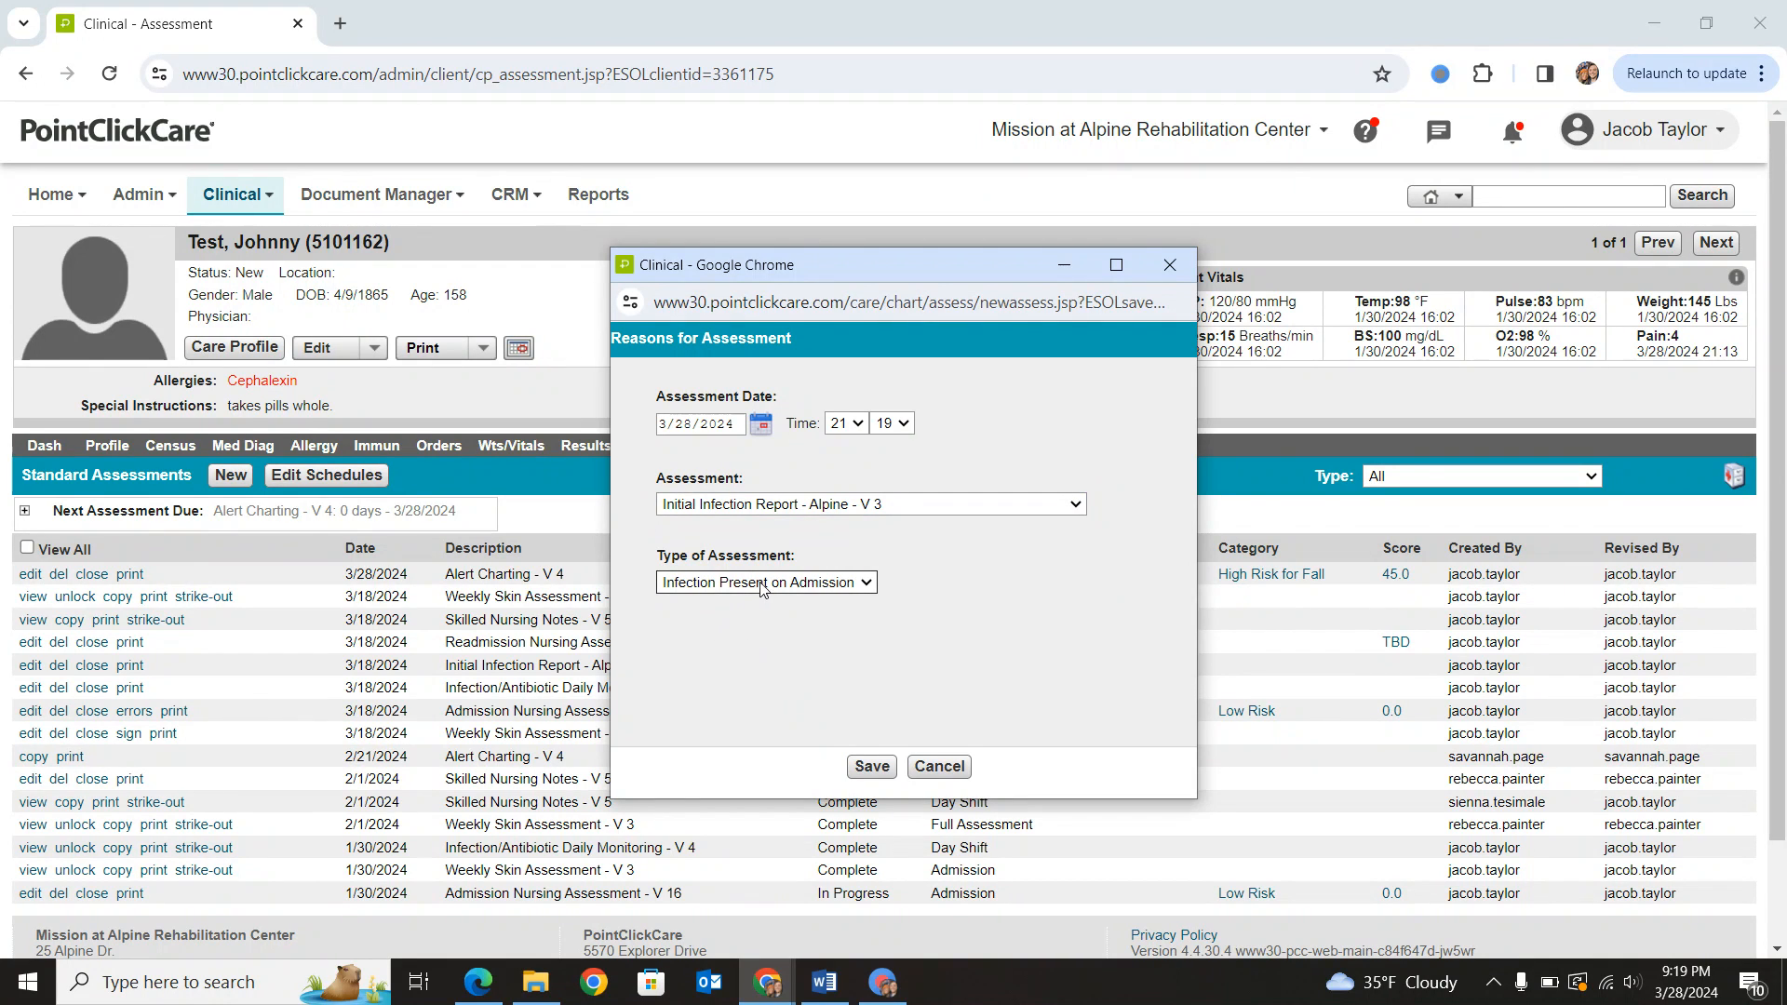
left_click(770, 586)
left_click(761, 622)
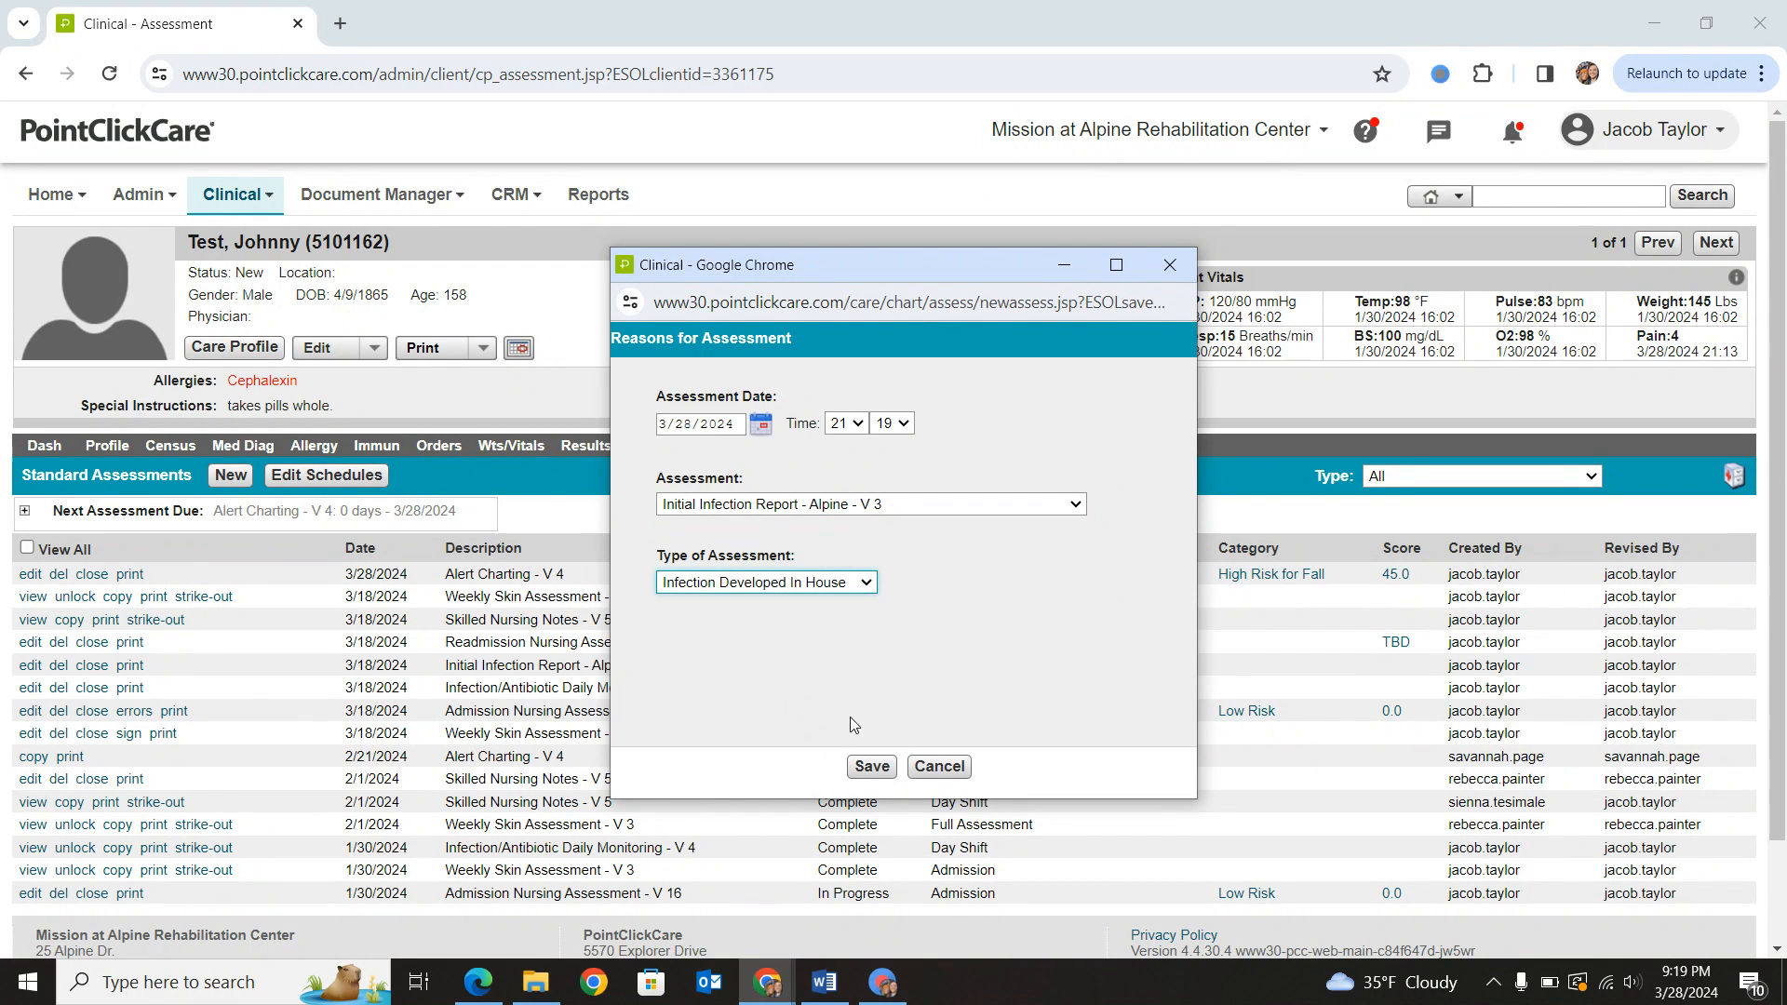
left_click(867, 768)
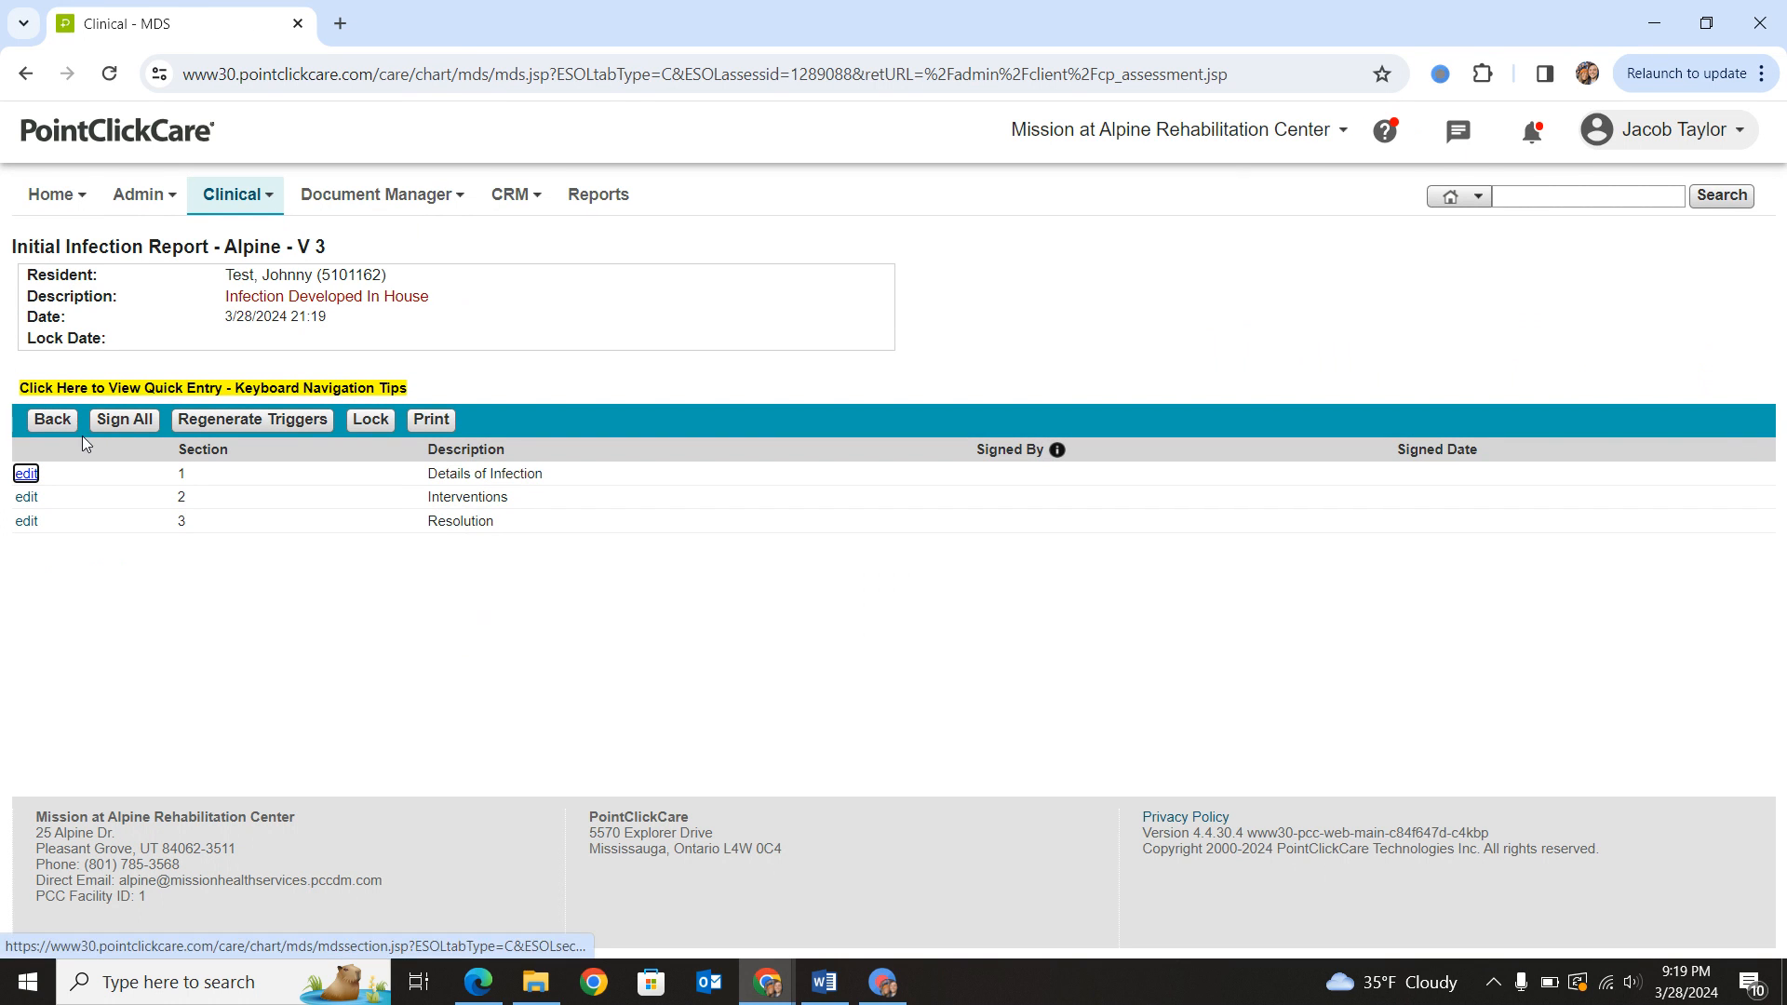
left_click(56, 426)
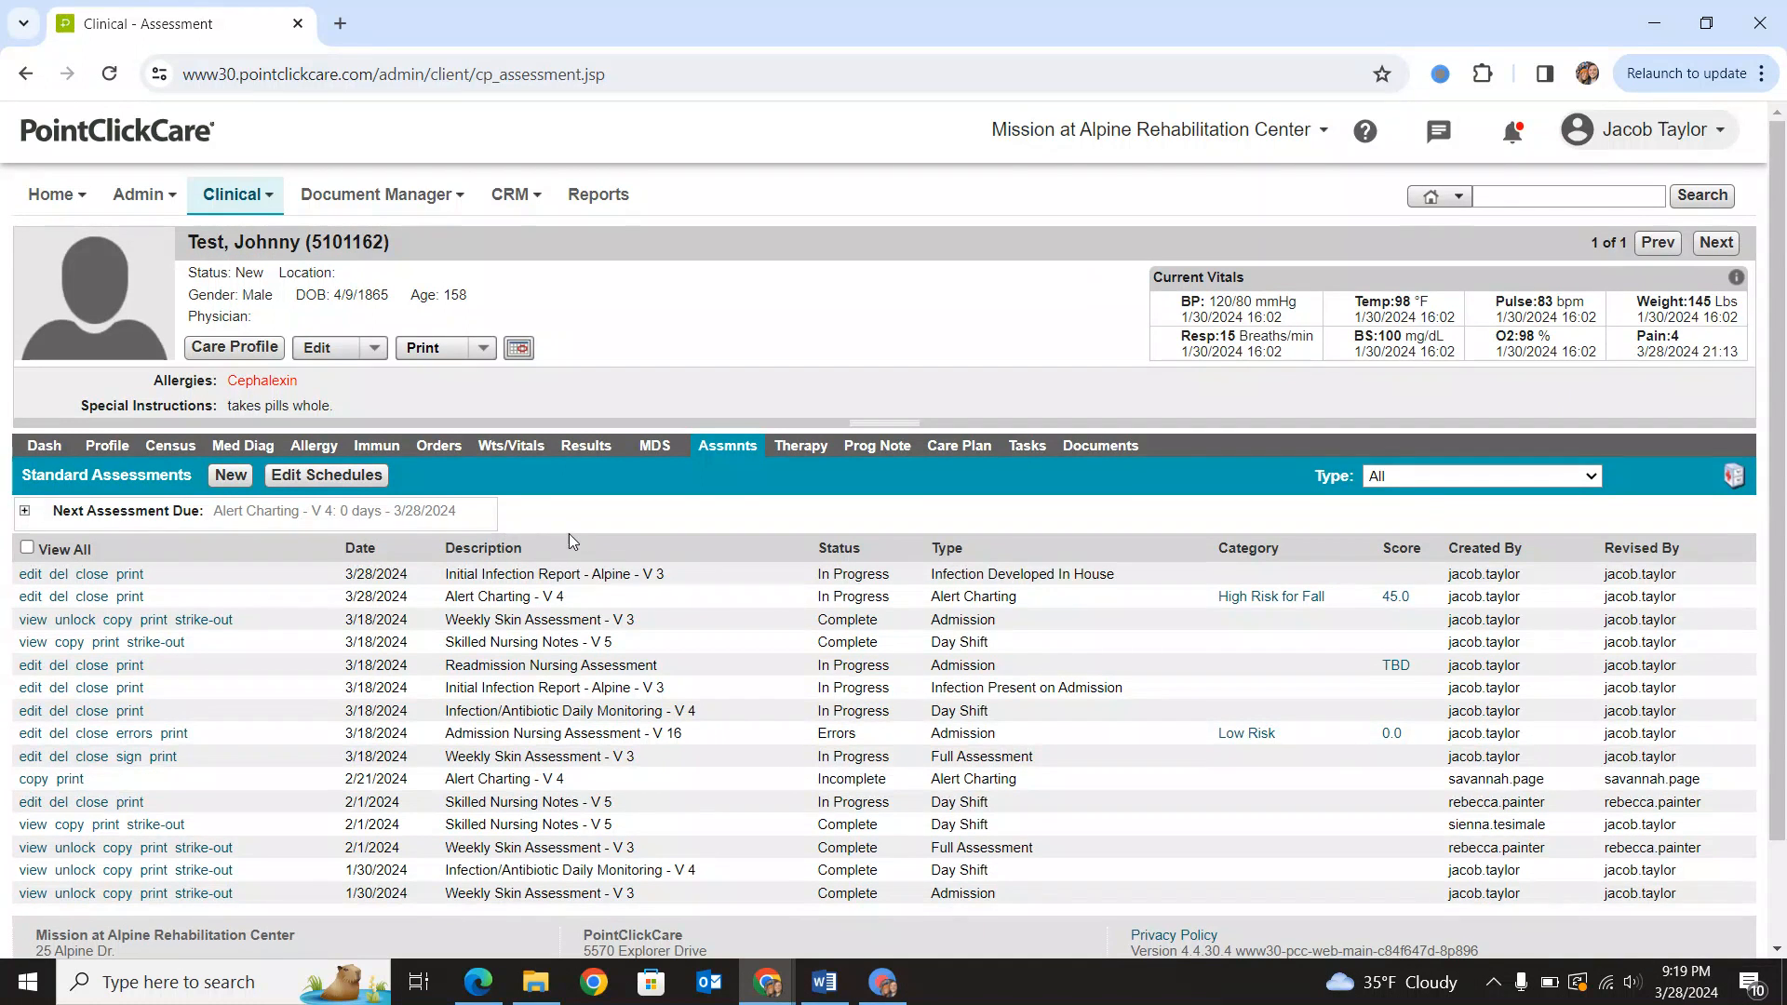
- Create an Infection/Antibiotic Daily Monitoring - V 4 assessment of type Night Shift and leave its form without filling it in
left_click(231, 475)
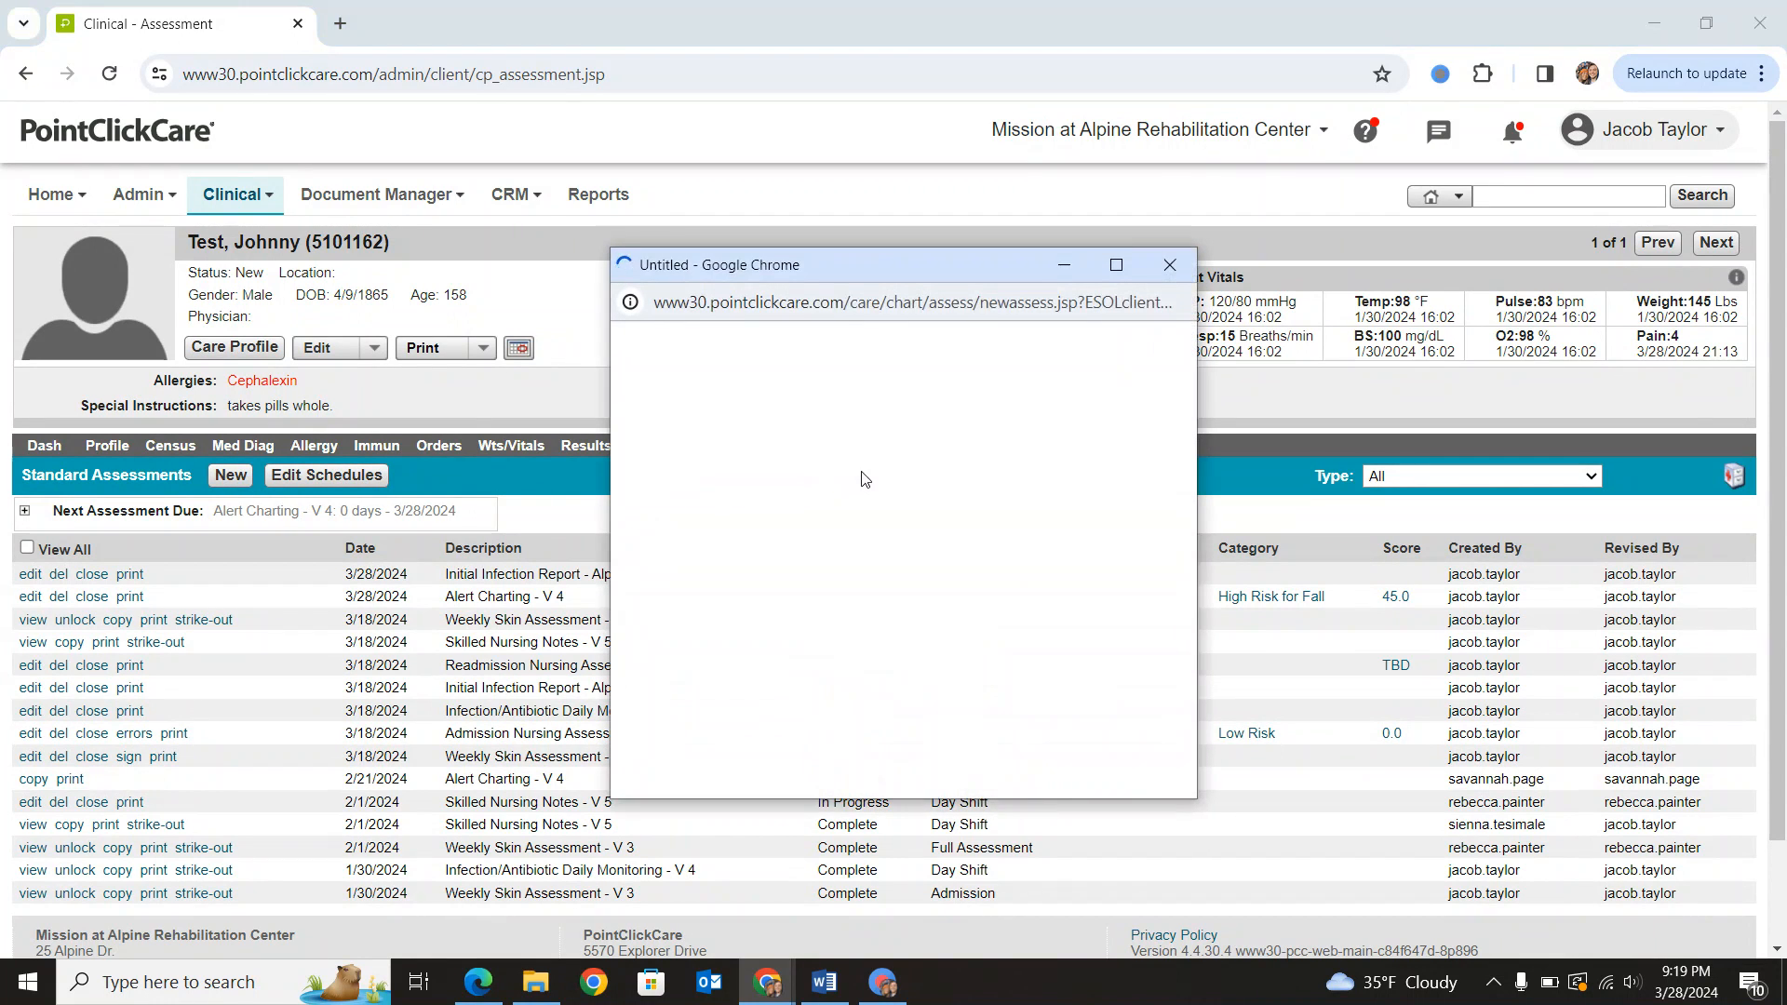
left_click(859, 502)
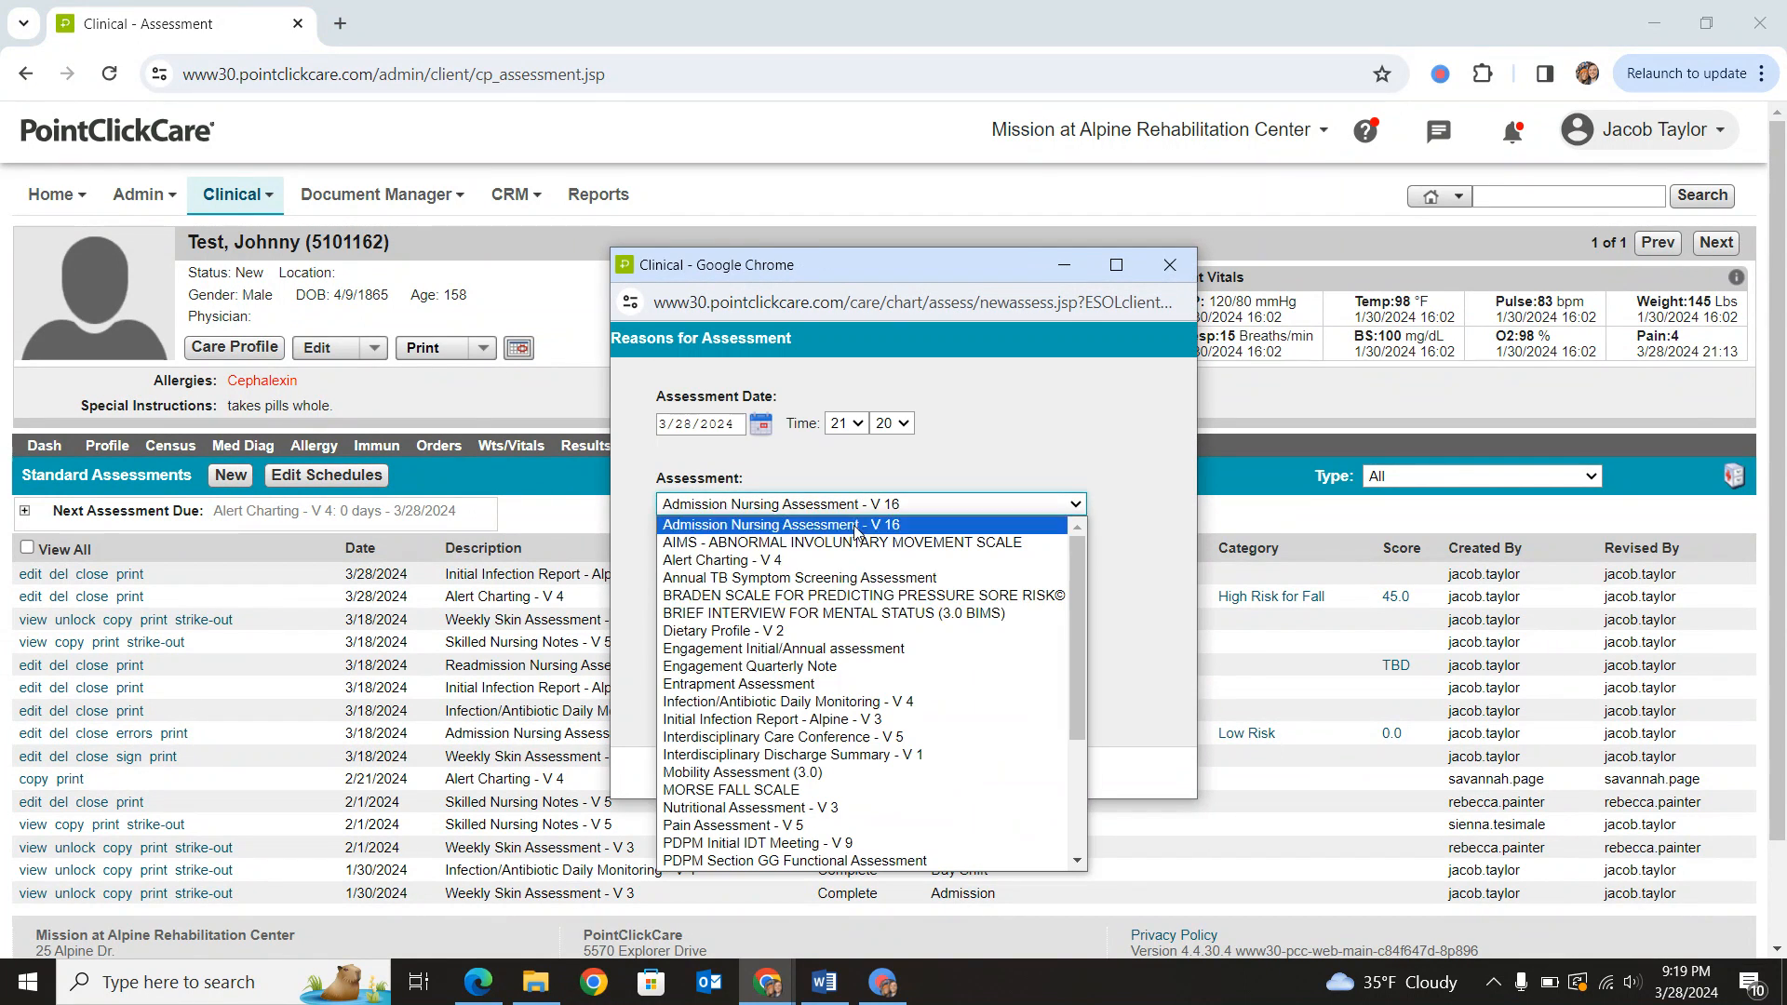
left_click(834, 701)
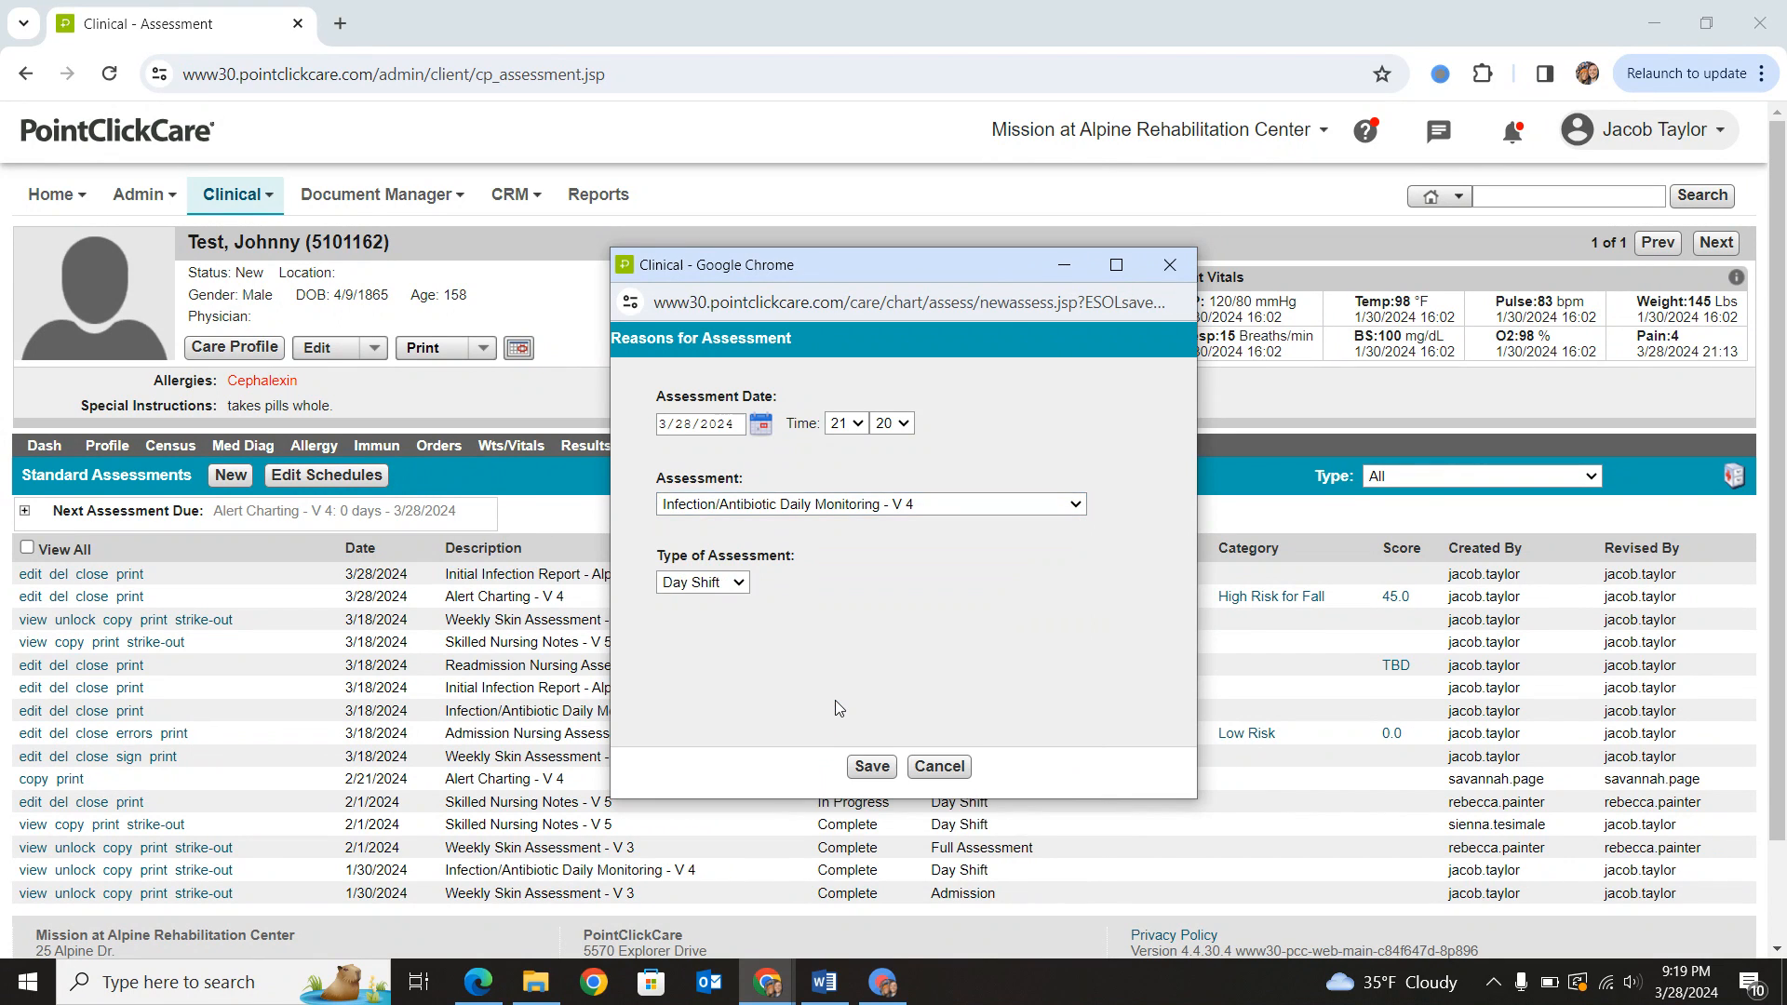
left_click(705, 589)
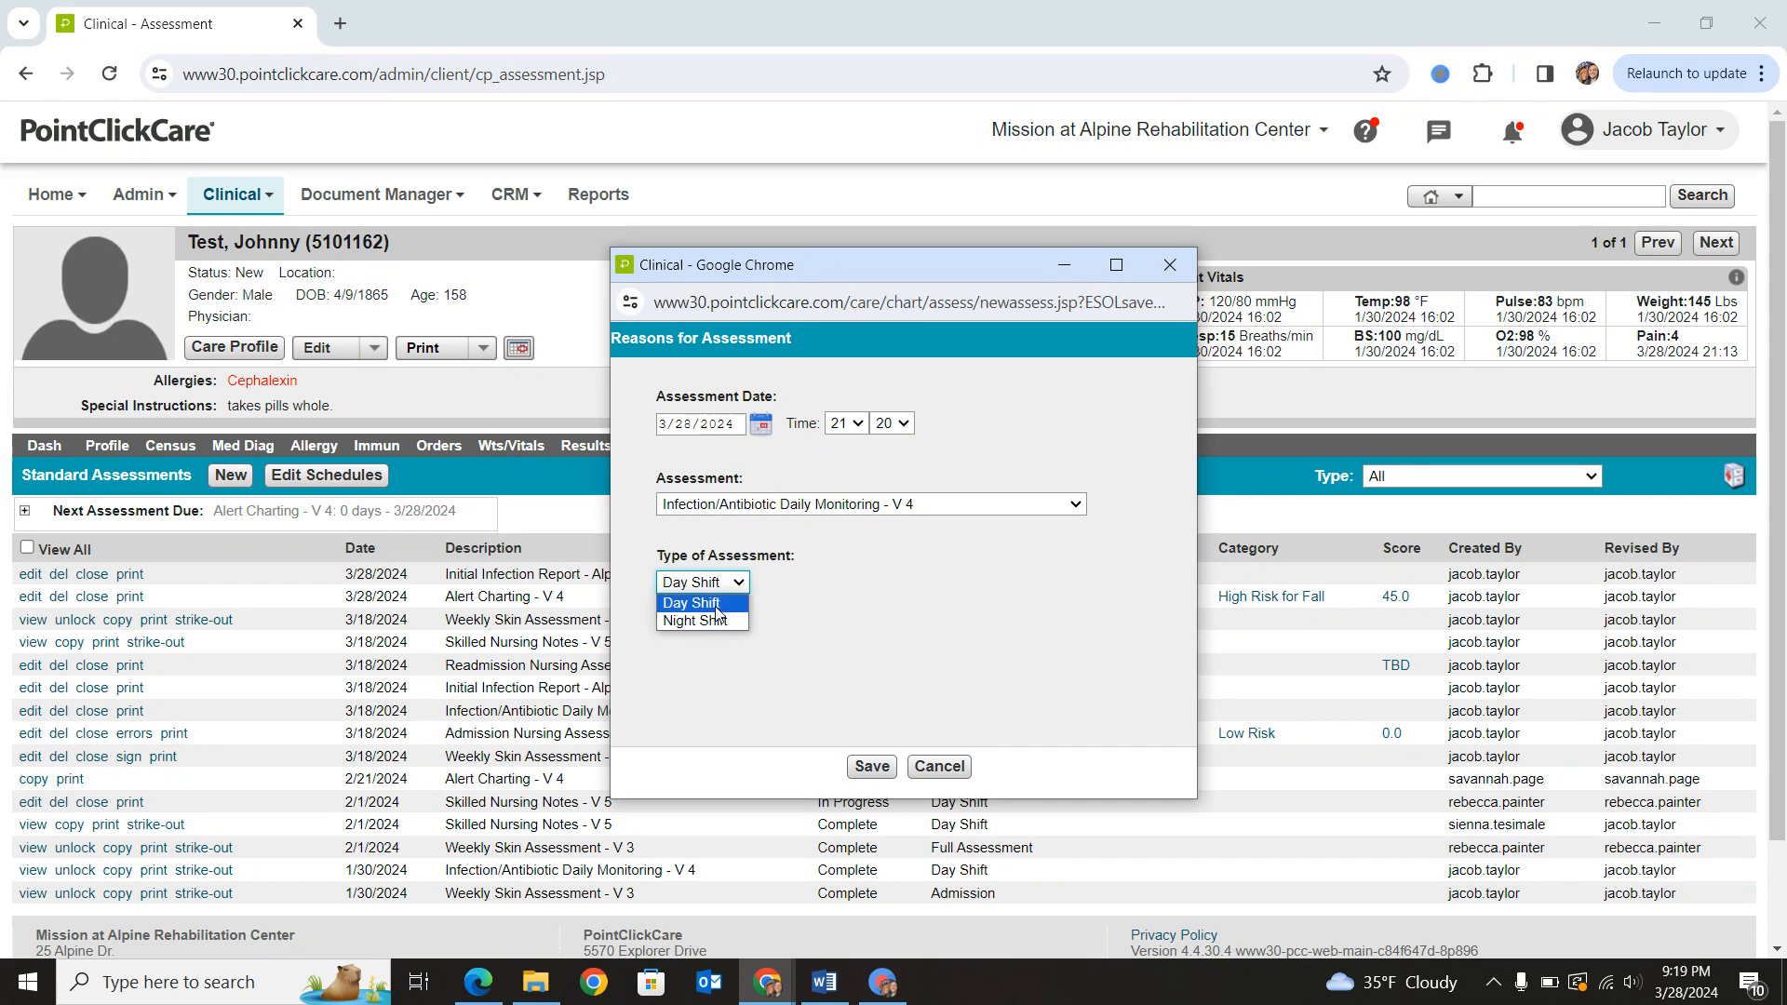
left_click(716, 605)
left_click(694, 584)
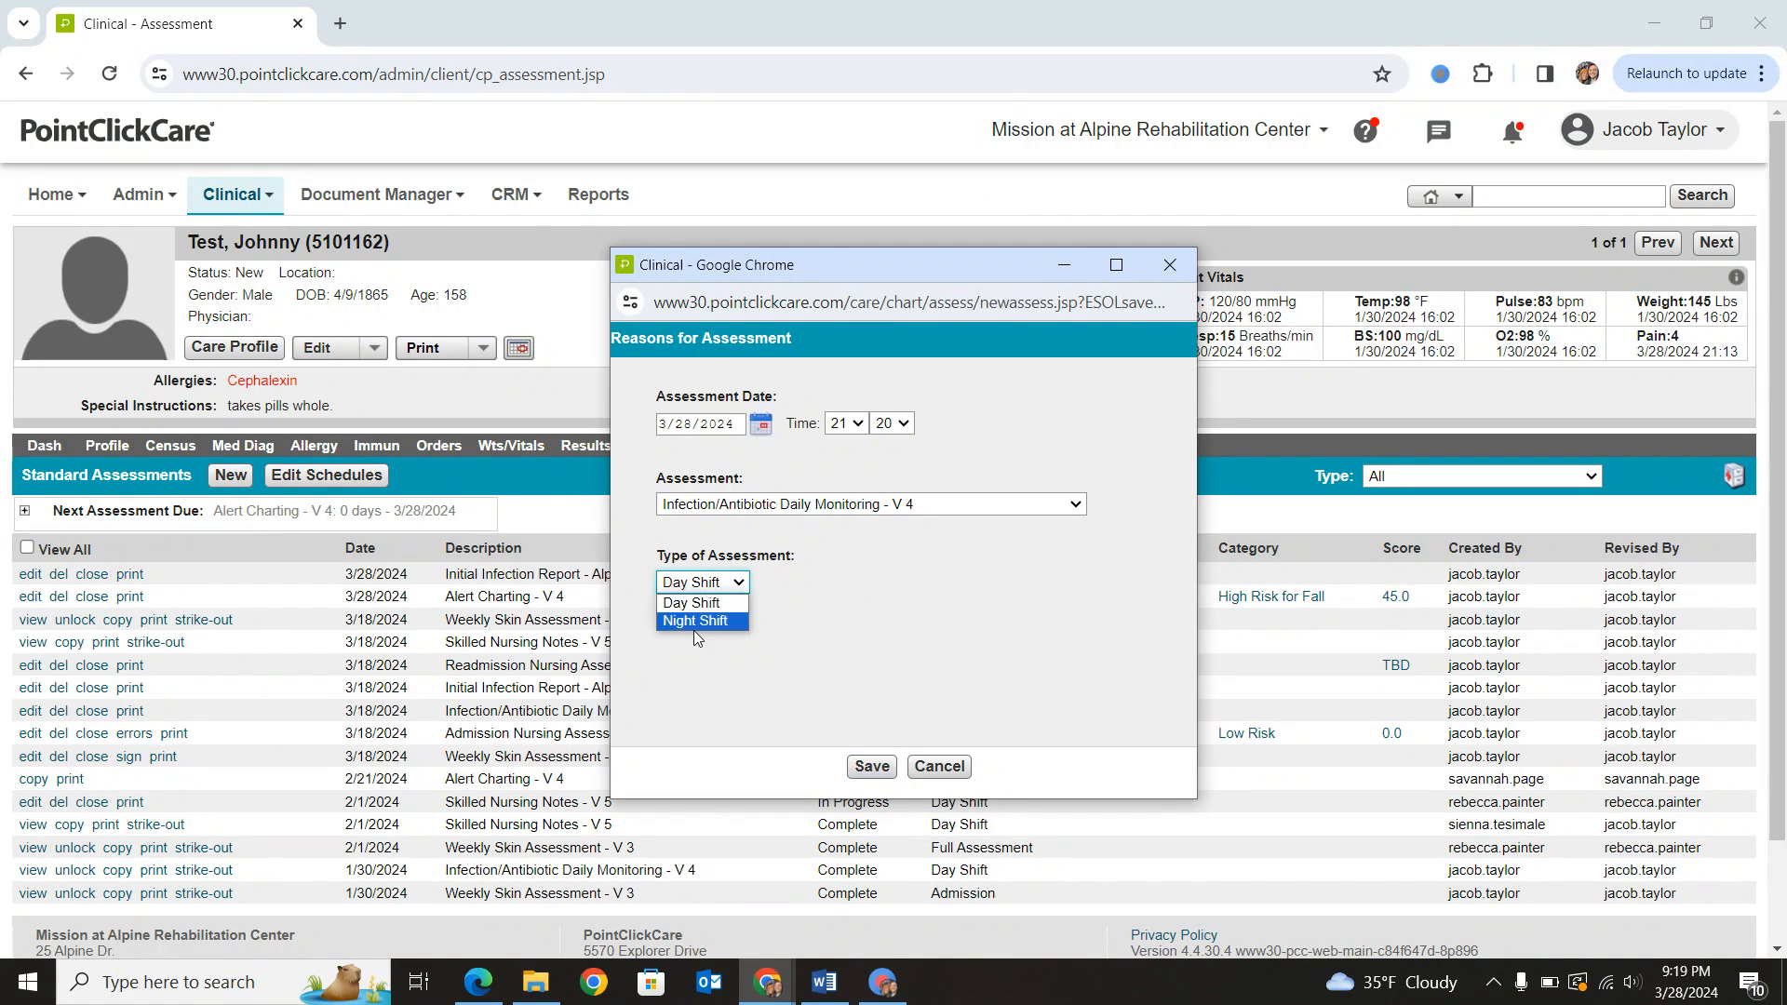
left_click(694, 620)
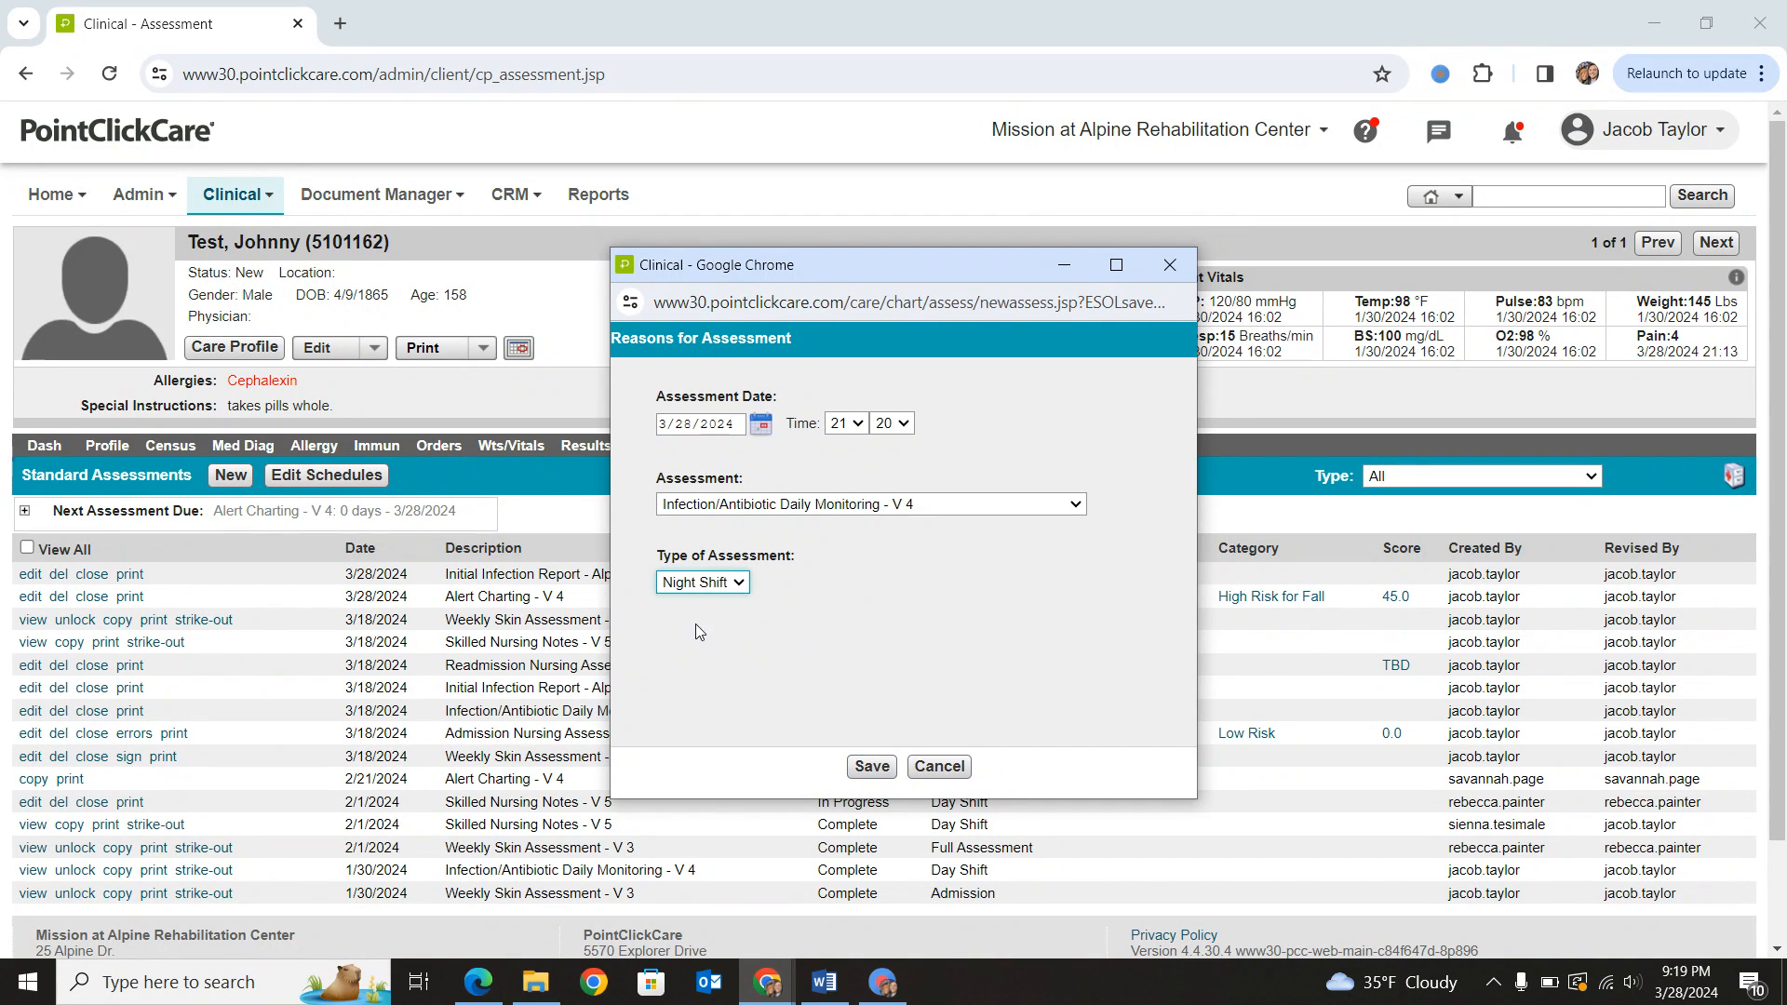
left_click(869, 768)
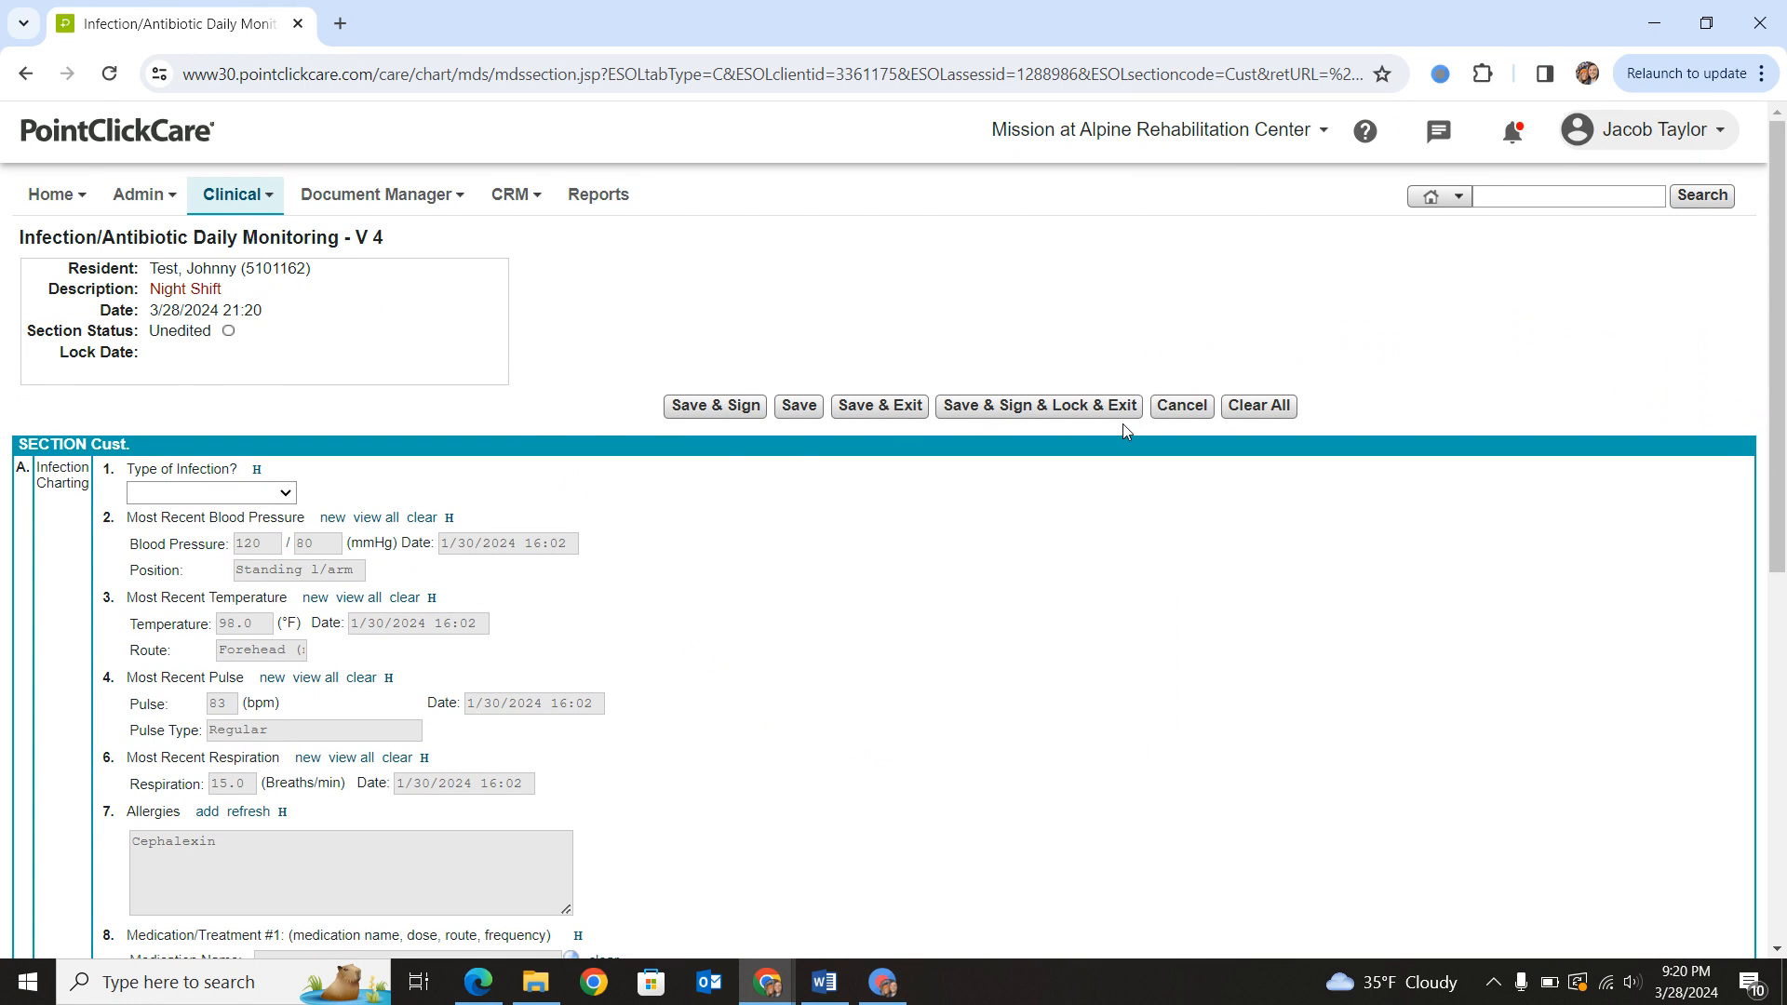
left_click(1181, 406)
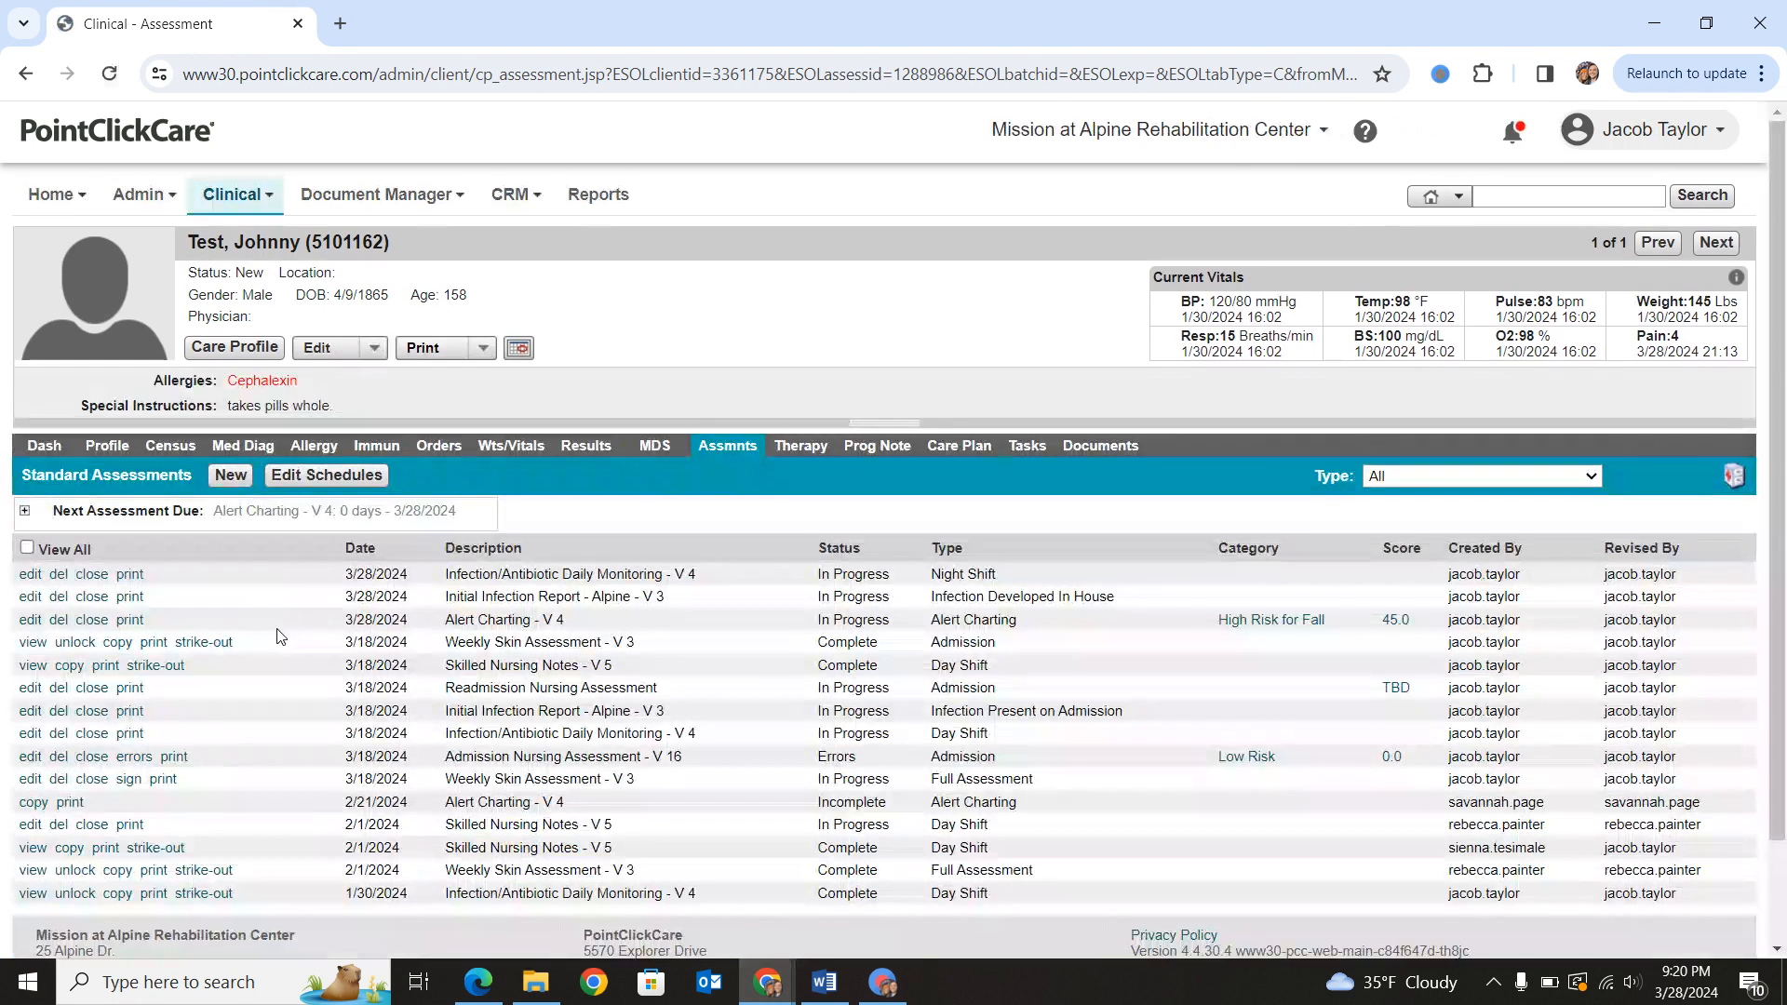
- Open the Details of Infection section of the in-house Initial Infection Report dated 3/28/2024 for editing
left_click(30, 596)
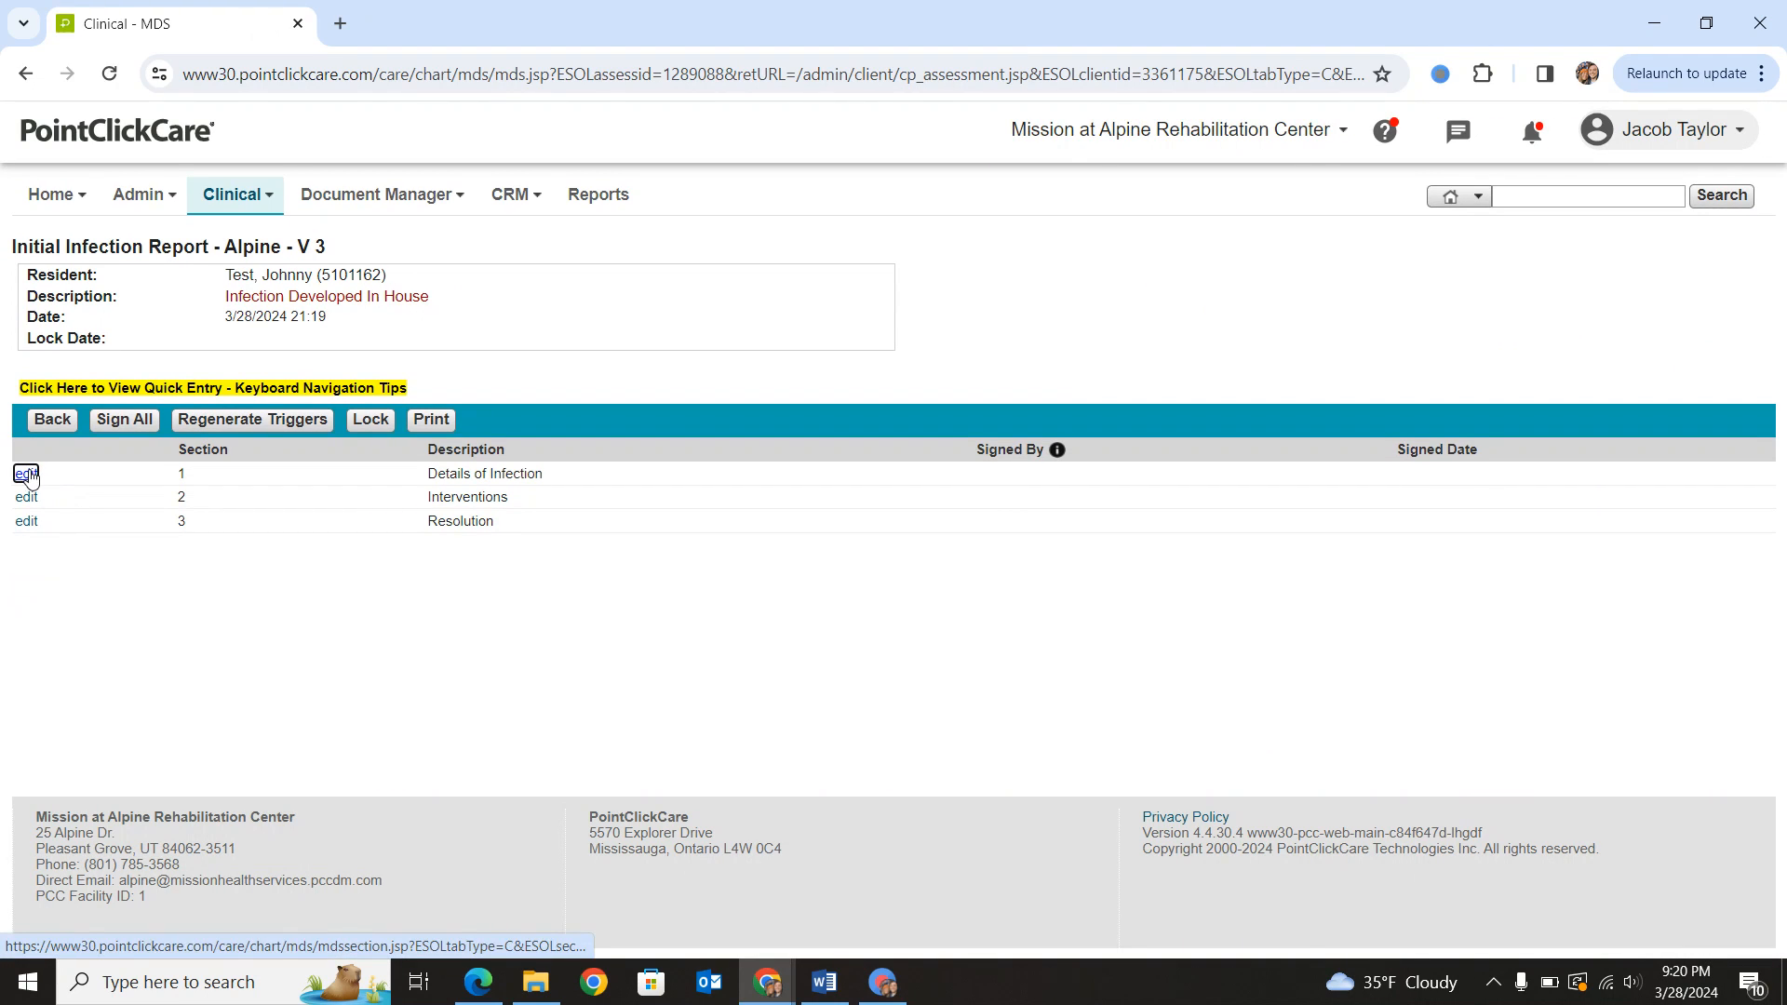
left_click(27, 475)
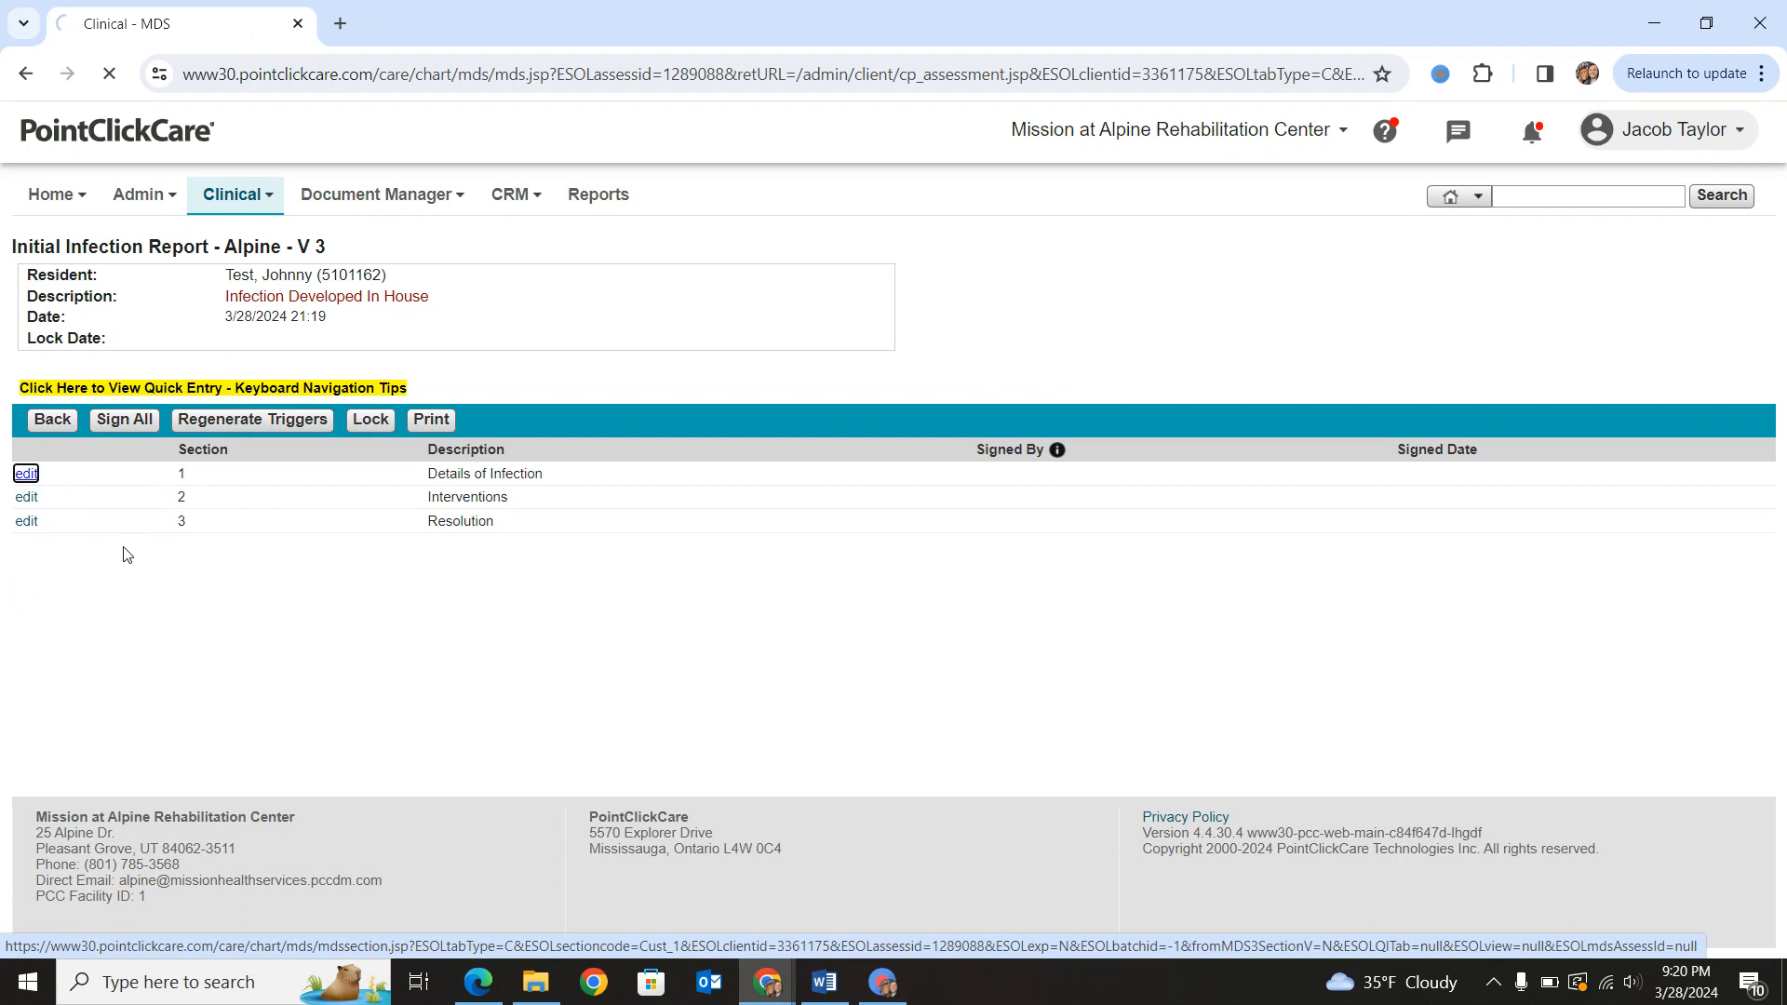
left_click(1189, 416)
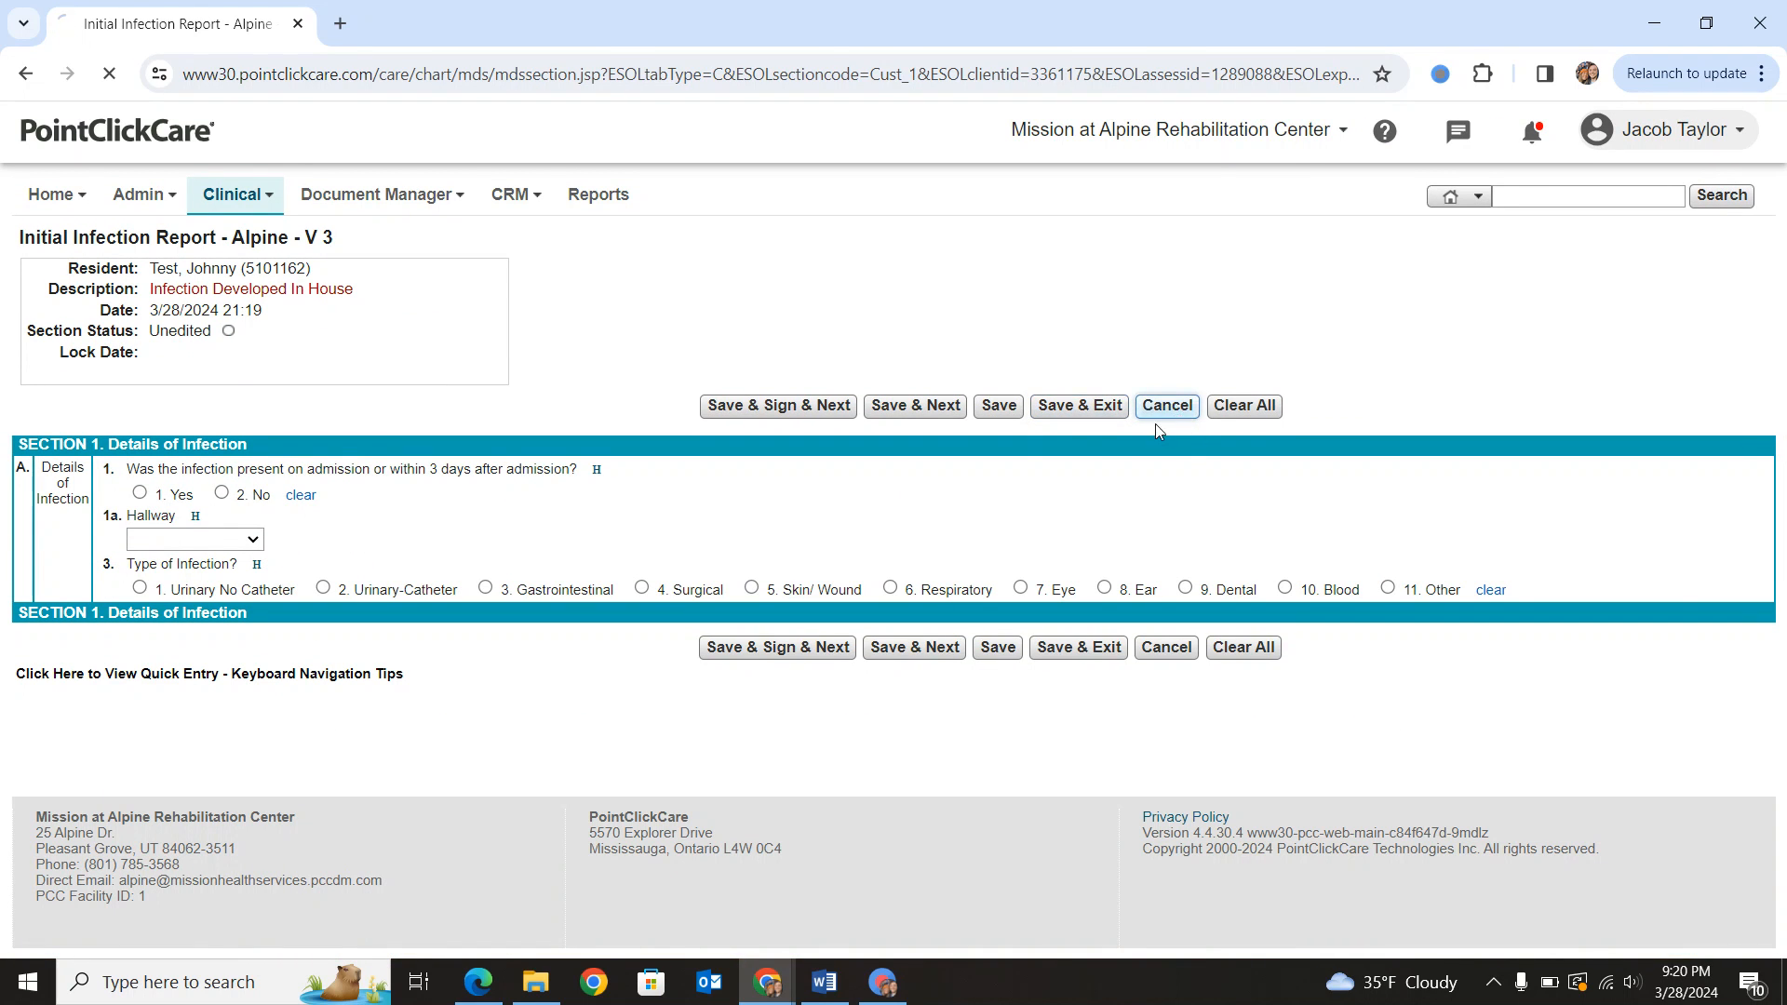
left_click_drag(177, 476, 529, 510)
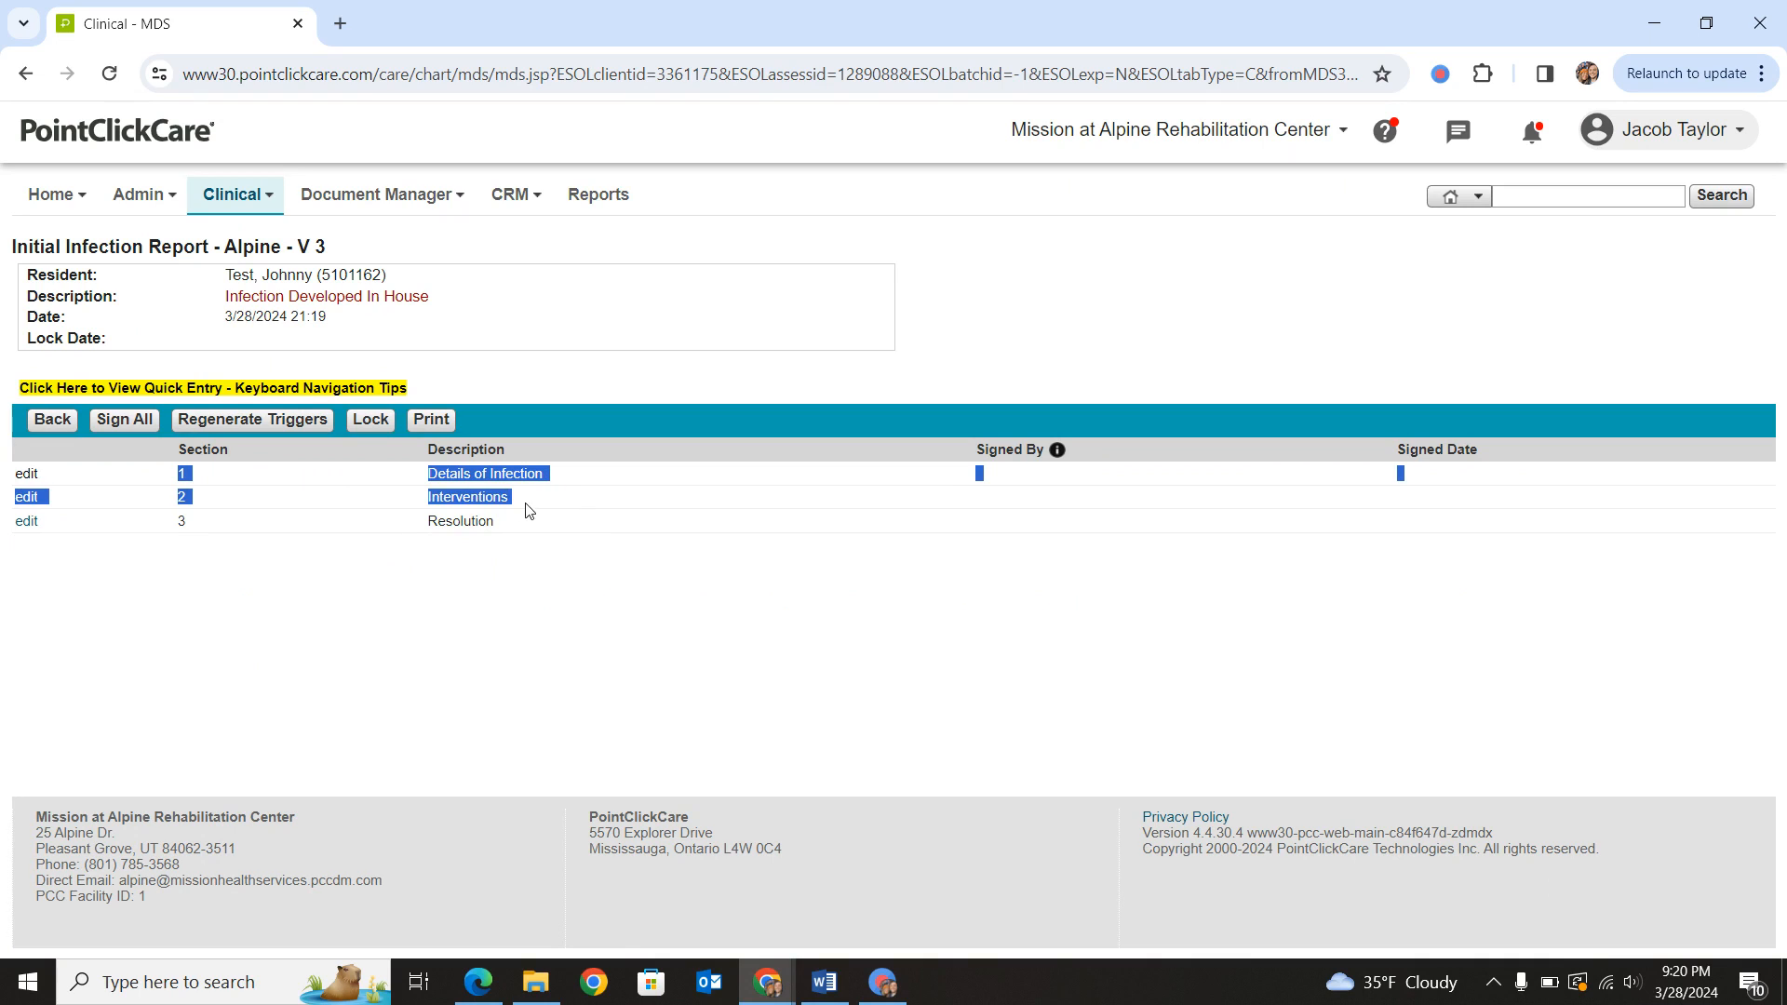
left_click(462, 525)
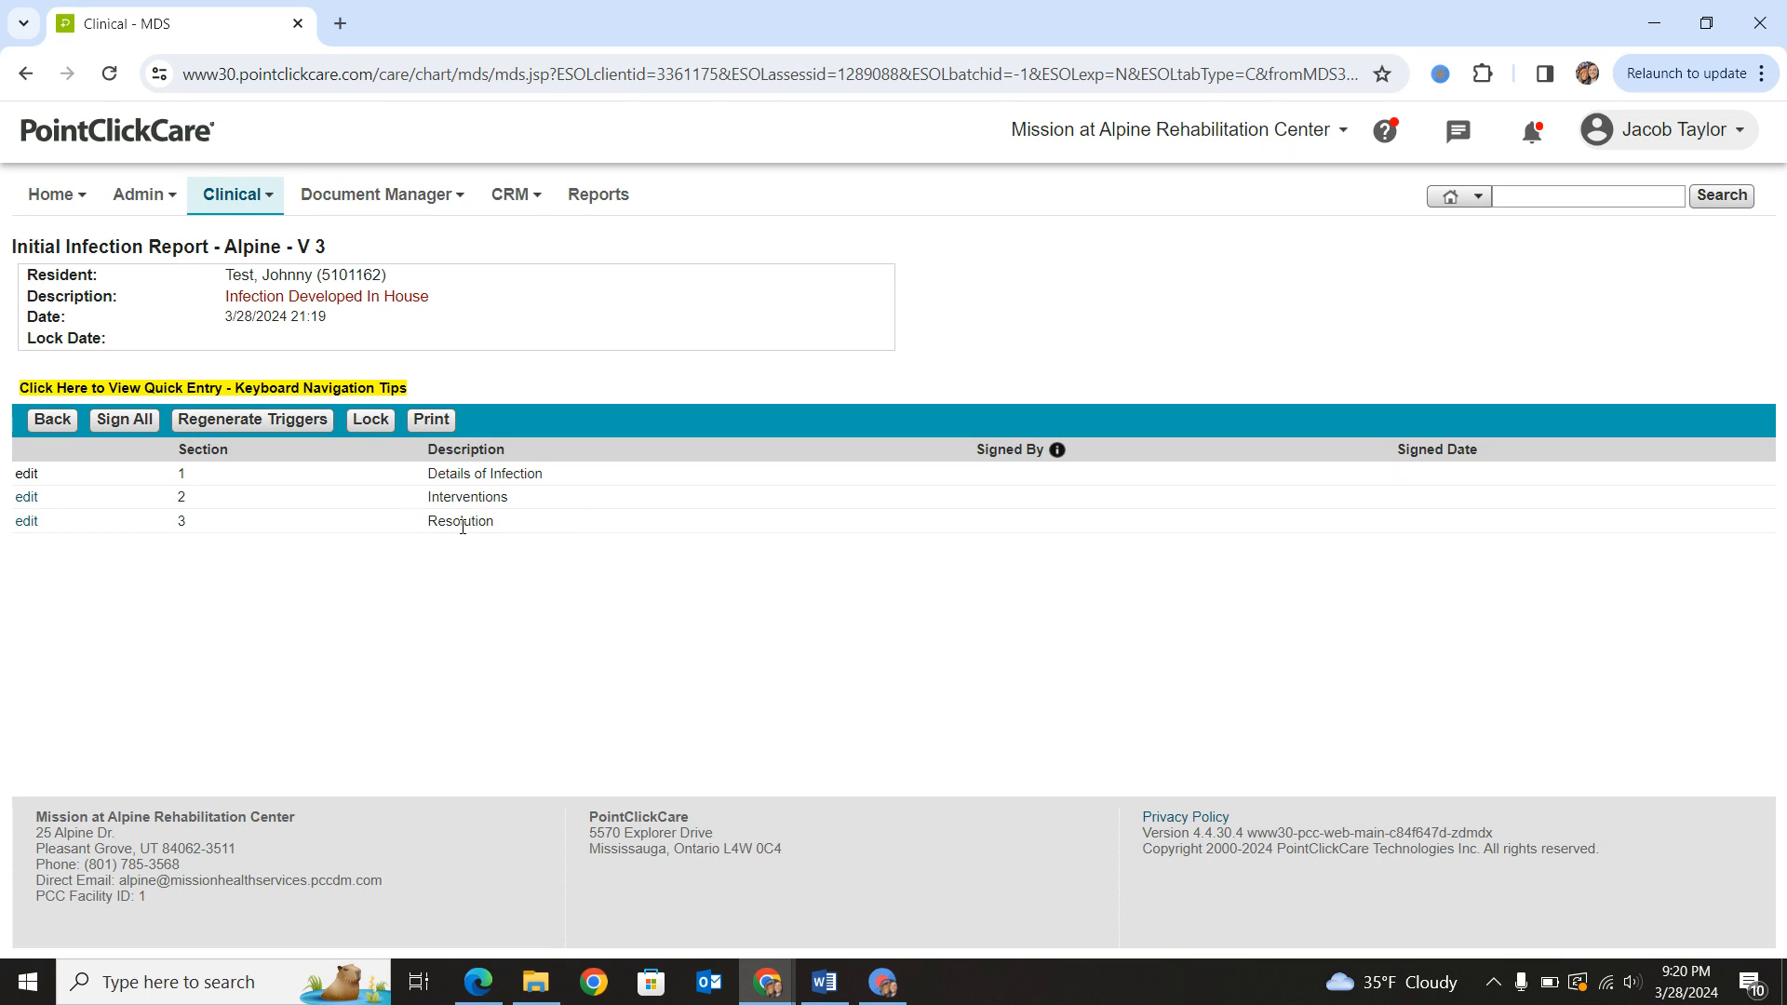
left_click(31, 480)
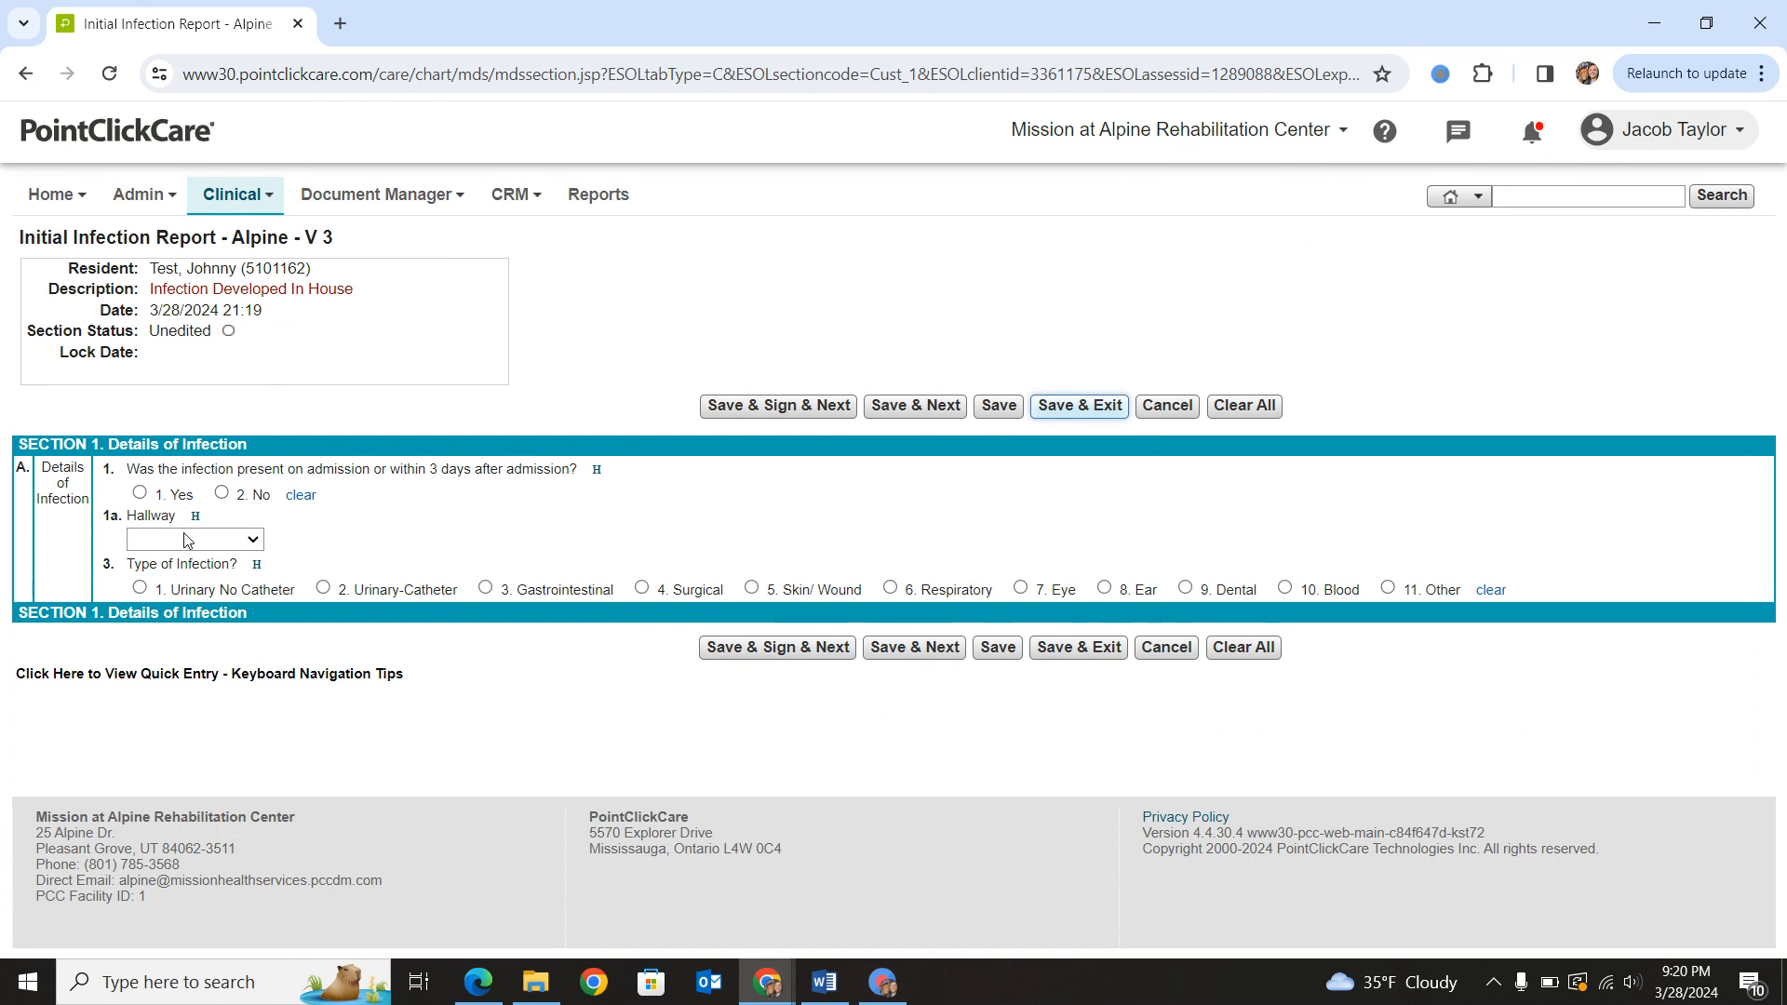
- Answer No to infection present on admission or within 3 days, and set the location to the Mountain View hallway, room 20
left_click_drag(208, 478, 490, 481)
left_click(490, 481)
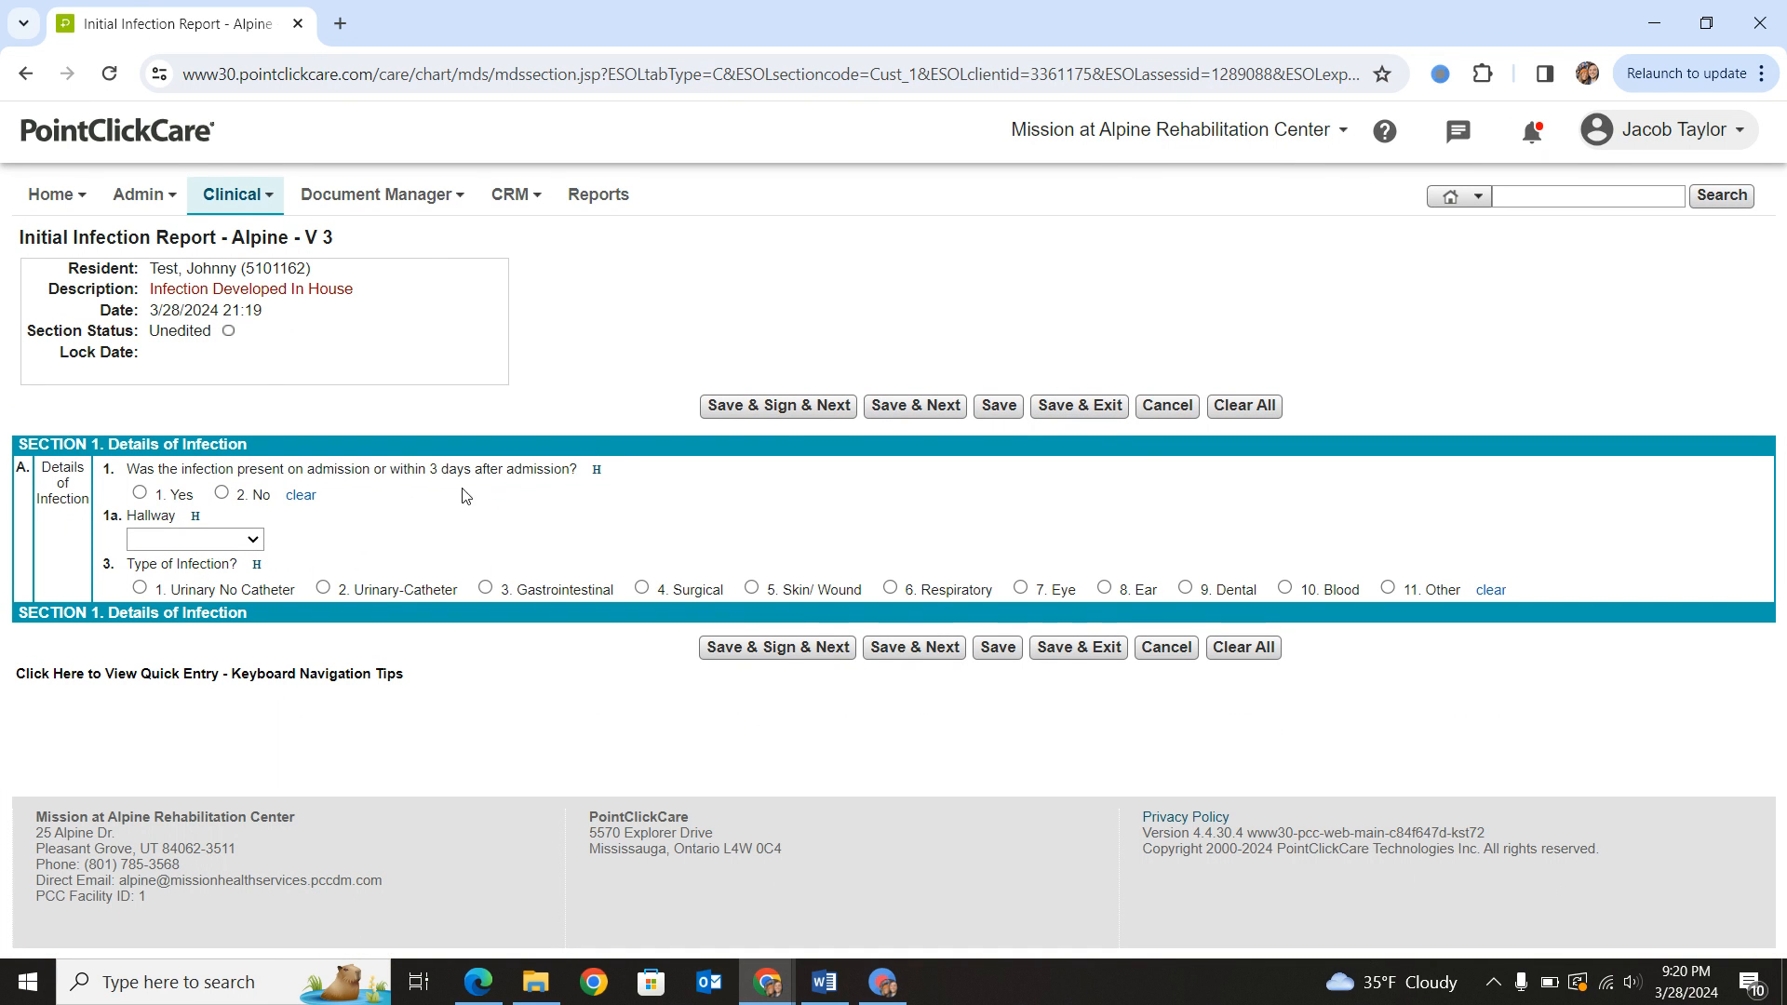
left_click(139, 493)
left_click(222, 494)
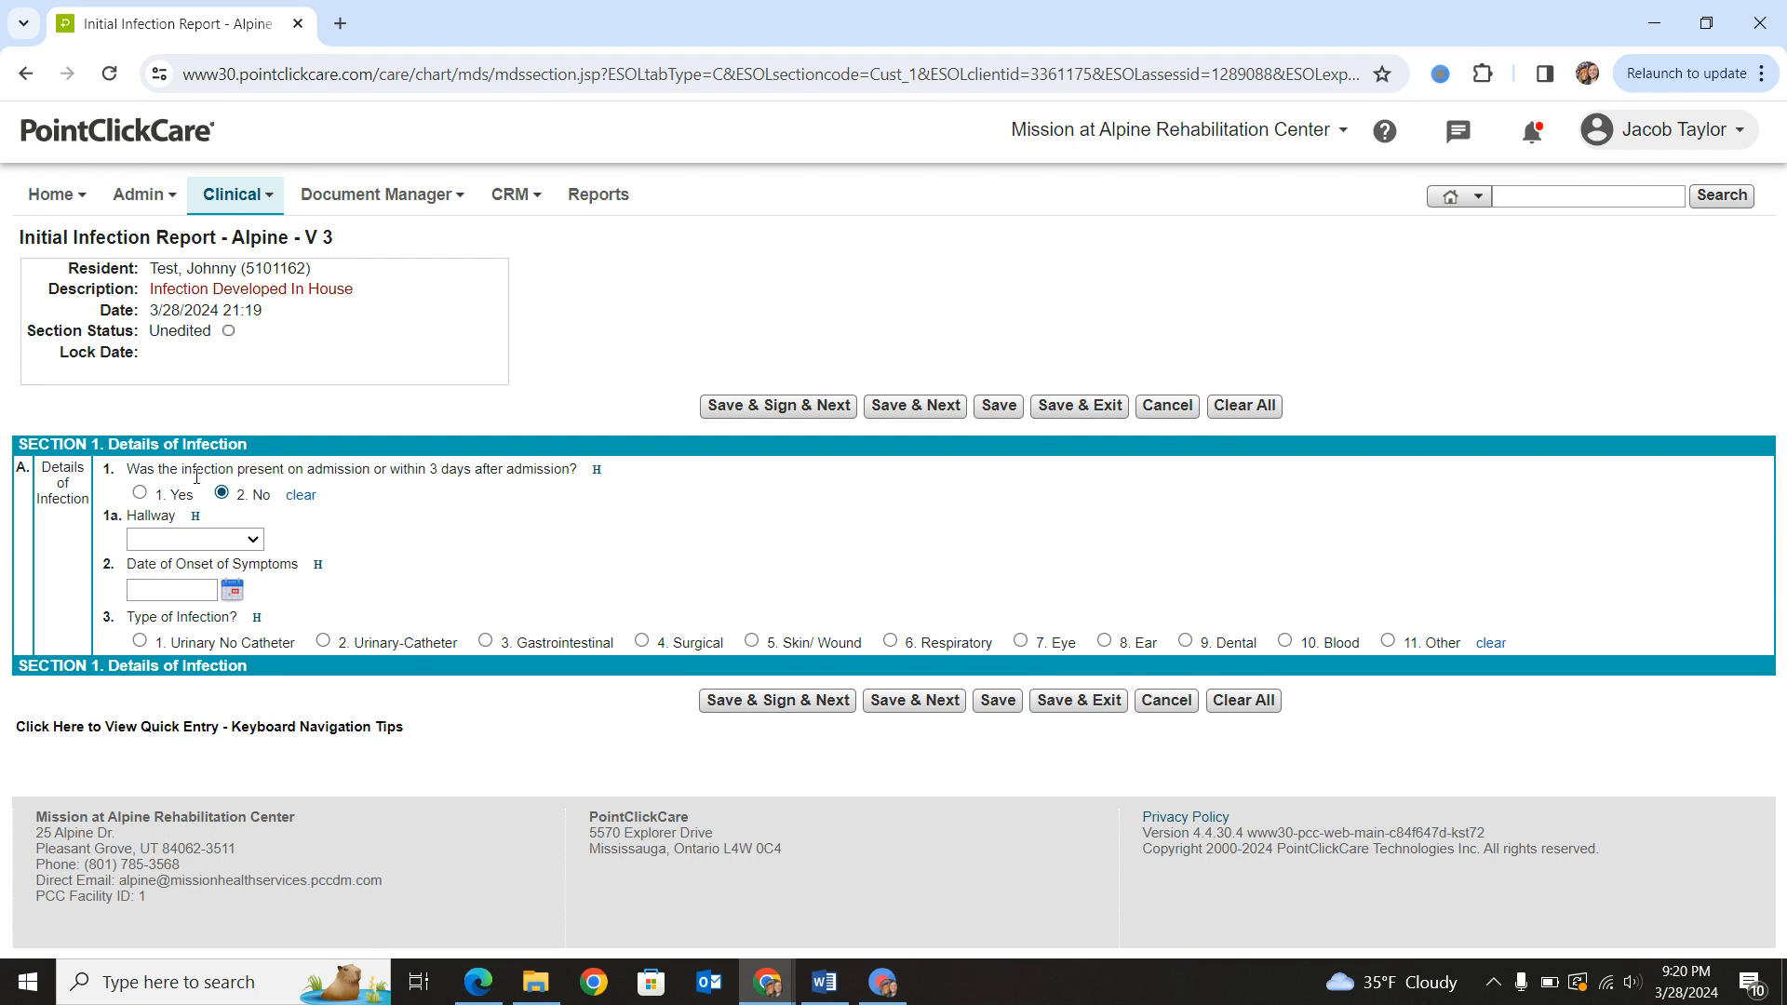
left_click(229, 542)
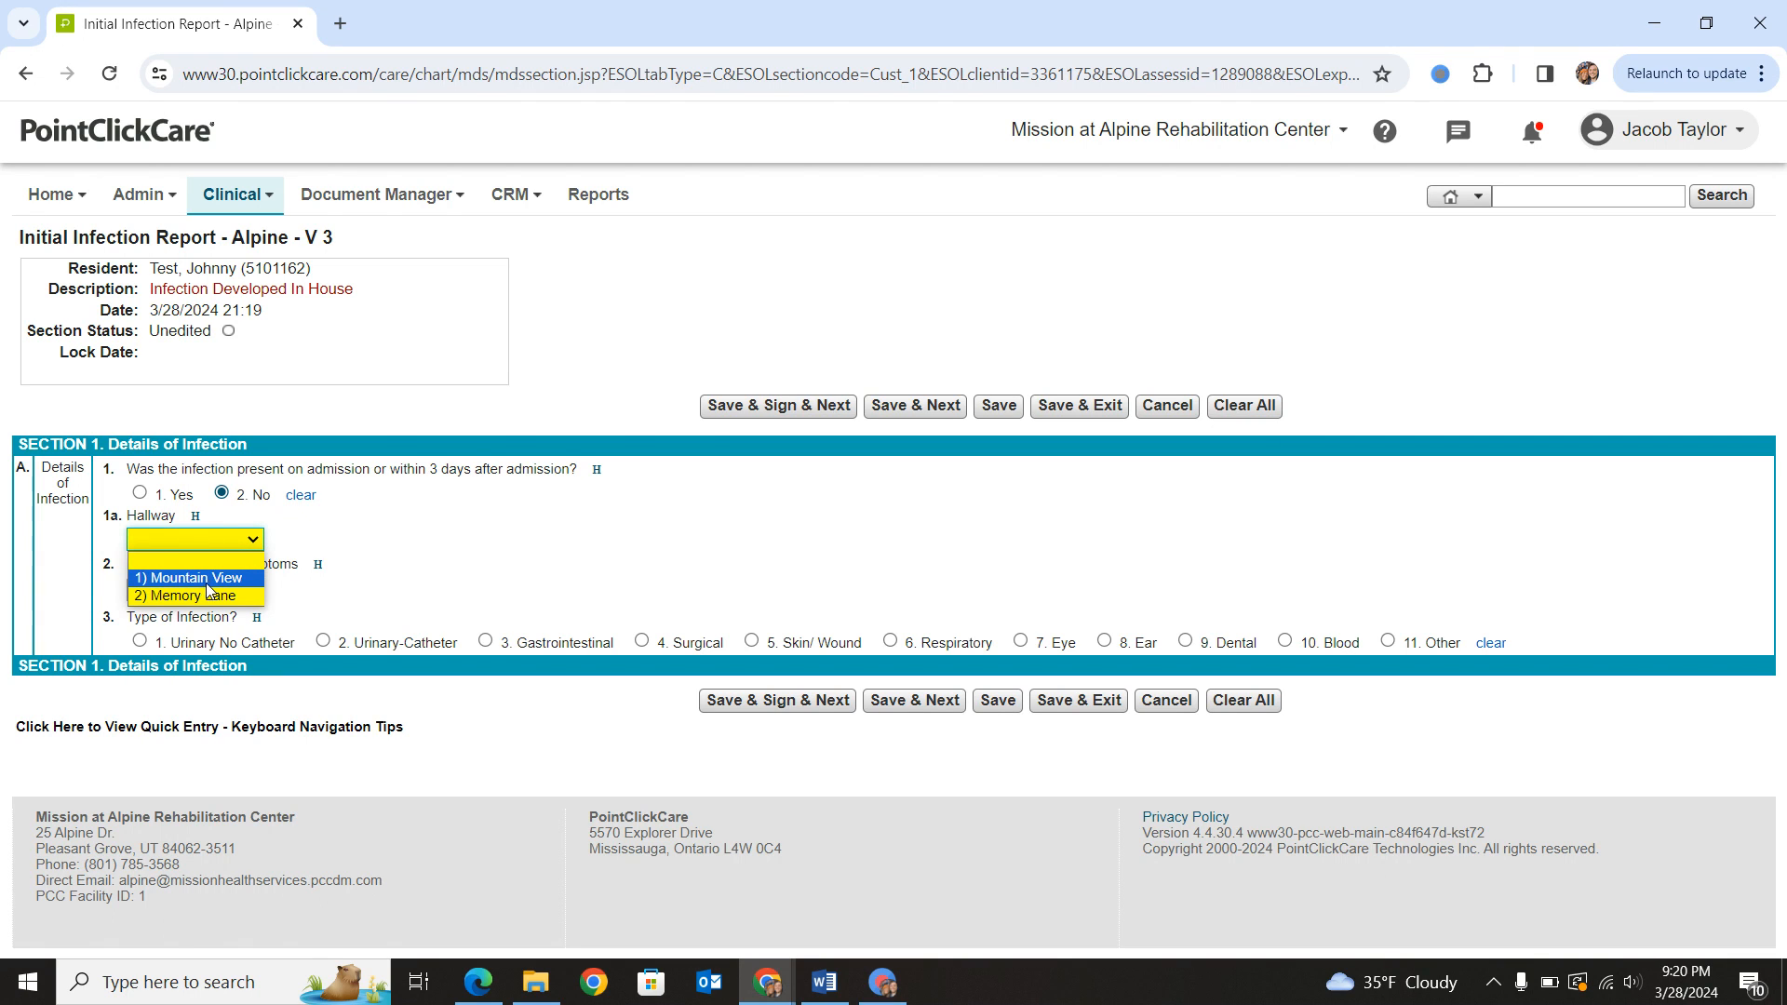
left_click(207, 581)
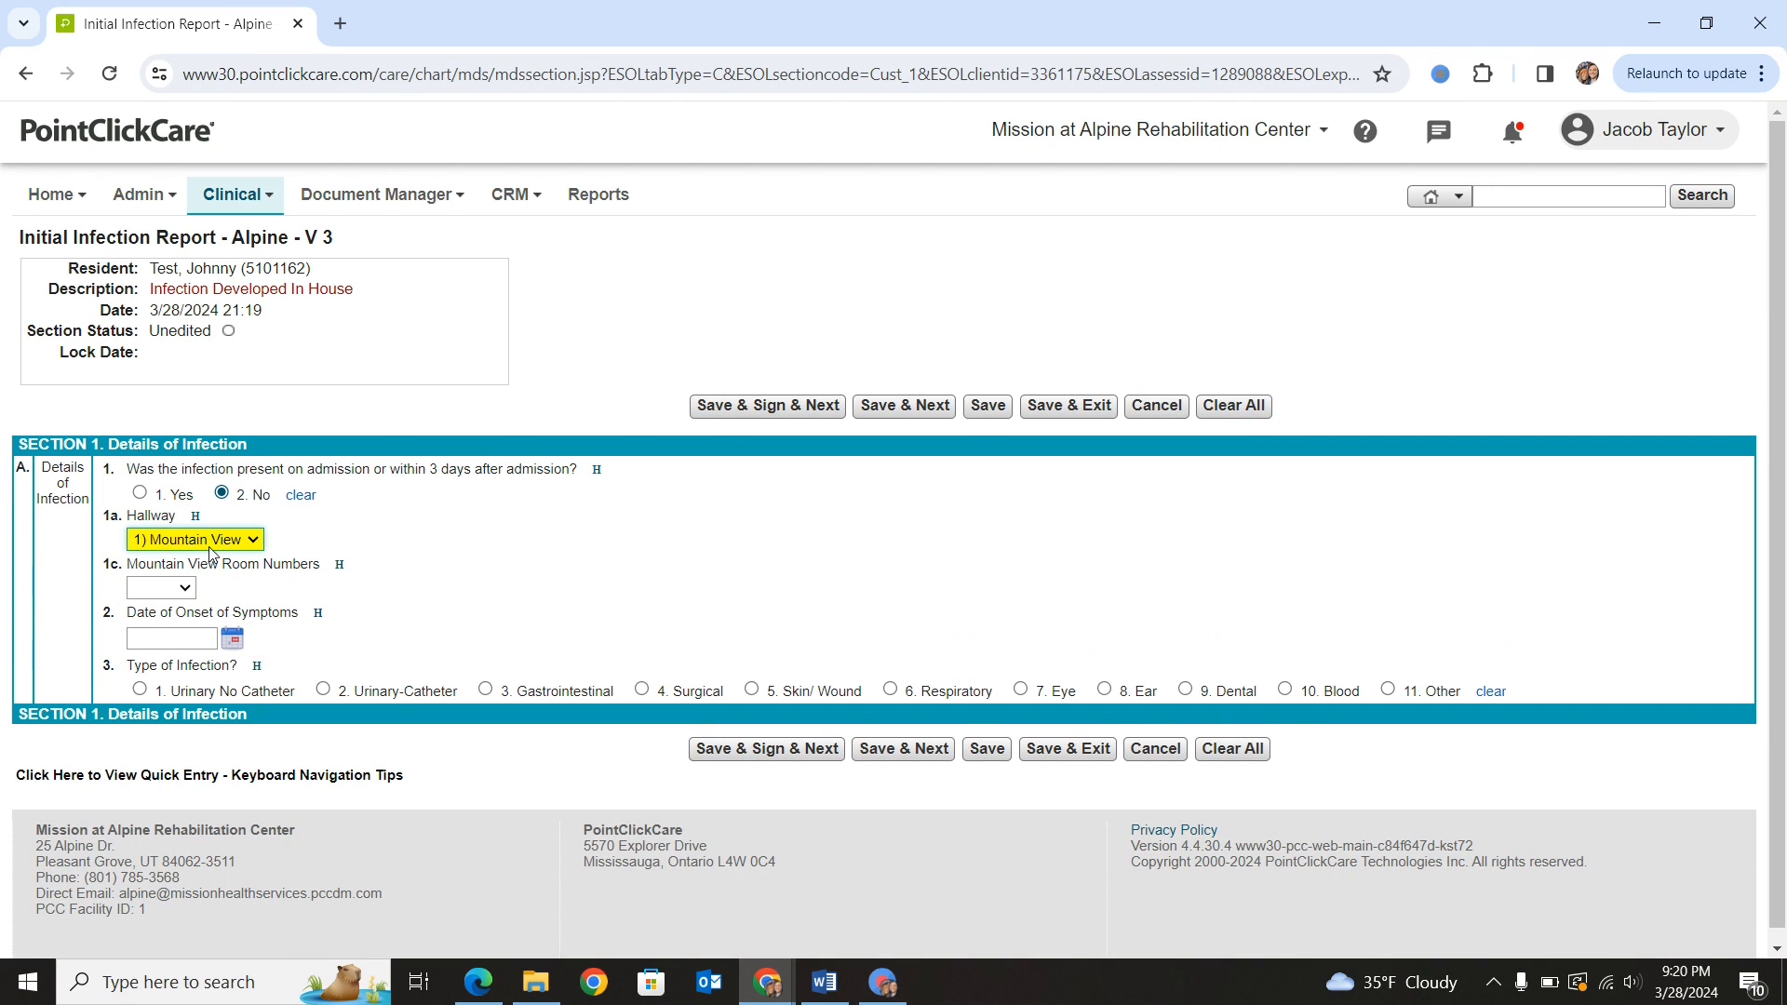
left_click(174, 594)
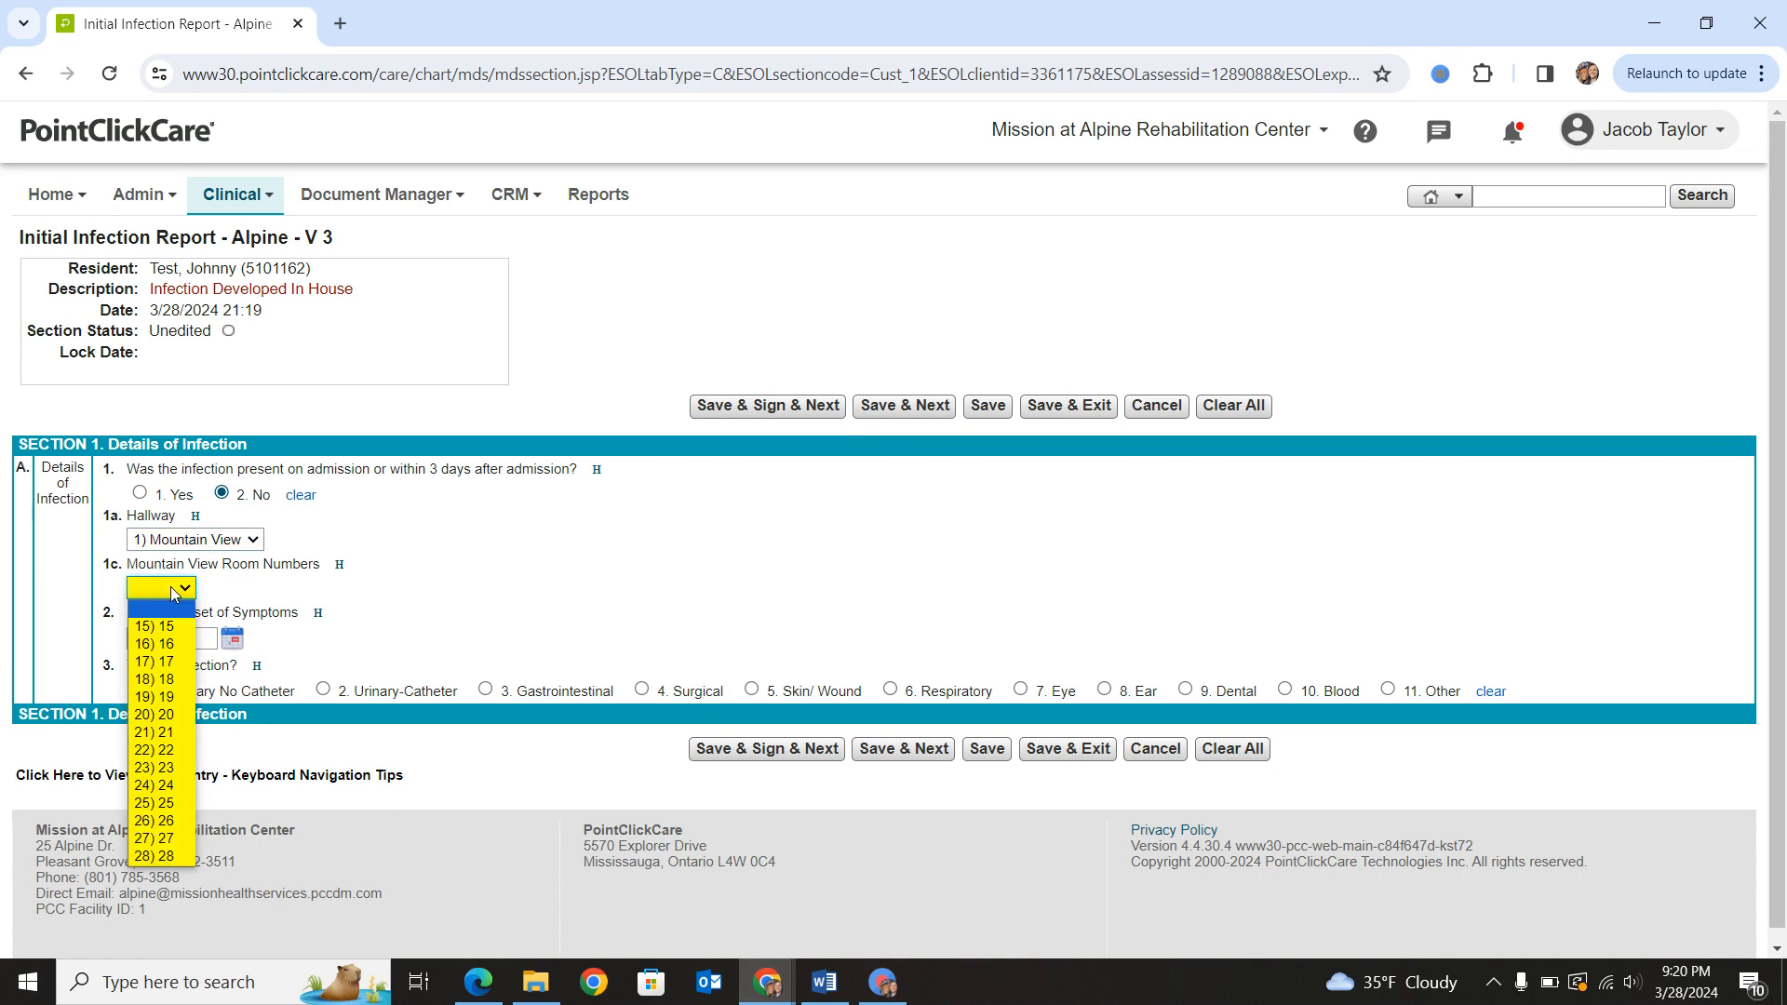
left_click(153, 713)
- Set the date of onset of symptoms to 03/27/2024 and the type of infection to Urinary No Catheter
left_click(232, 648)
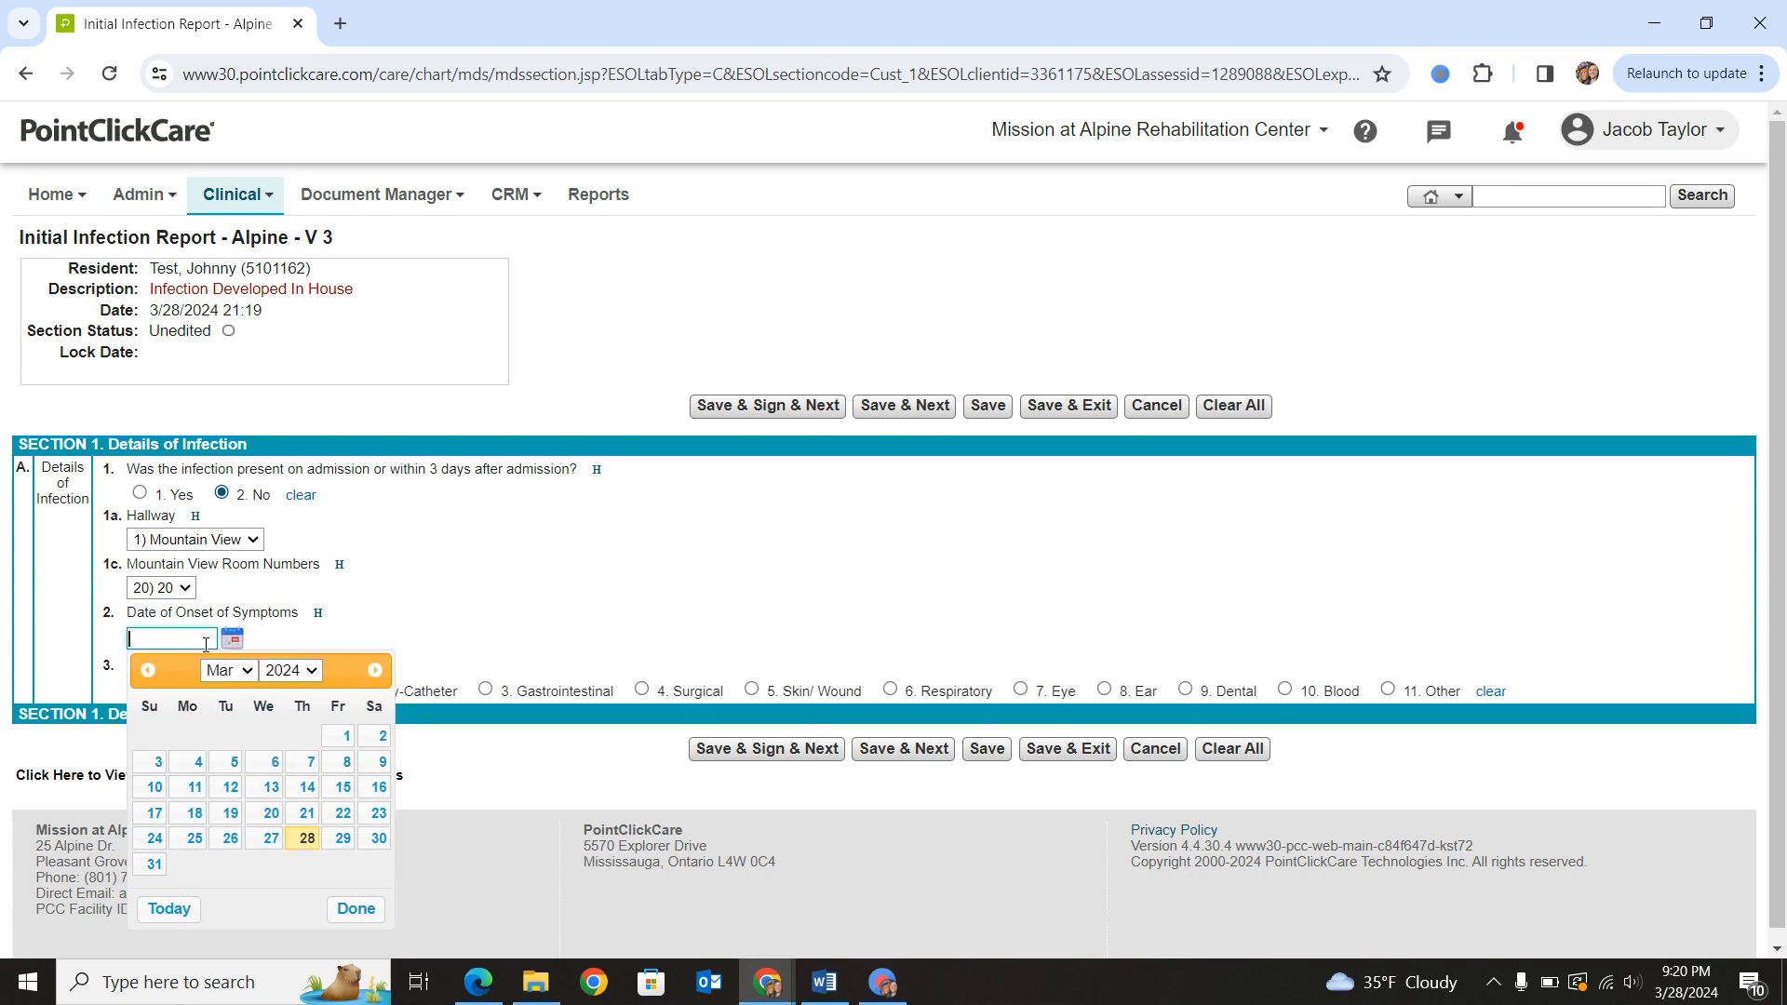
left_click(257, 833)
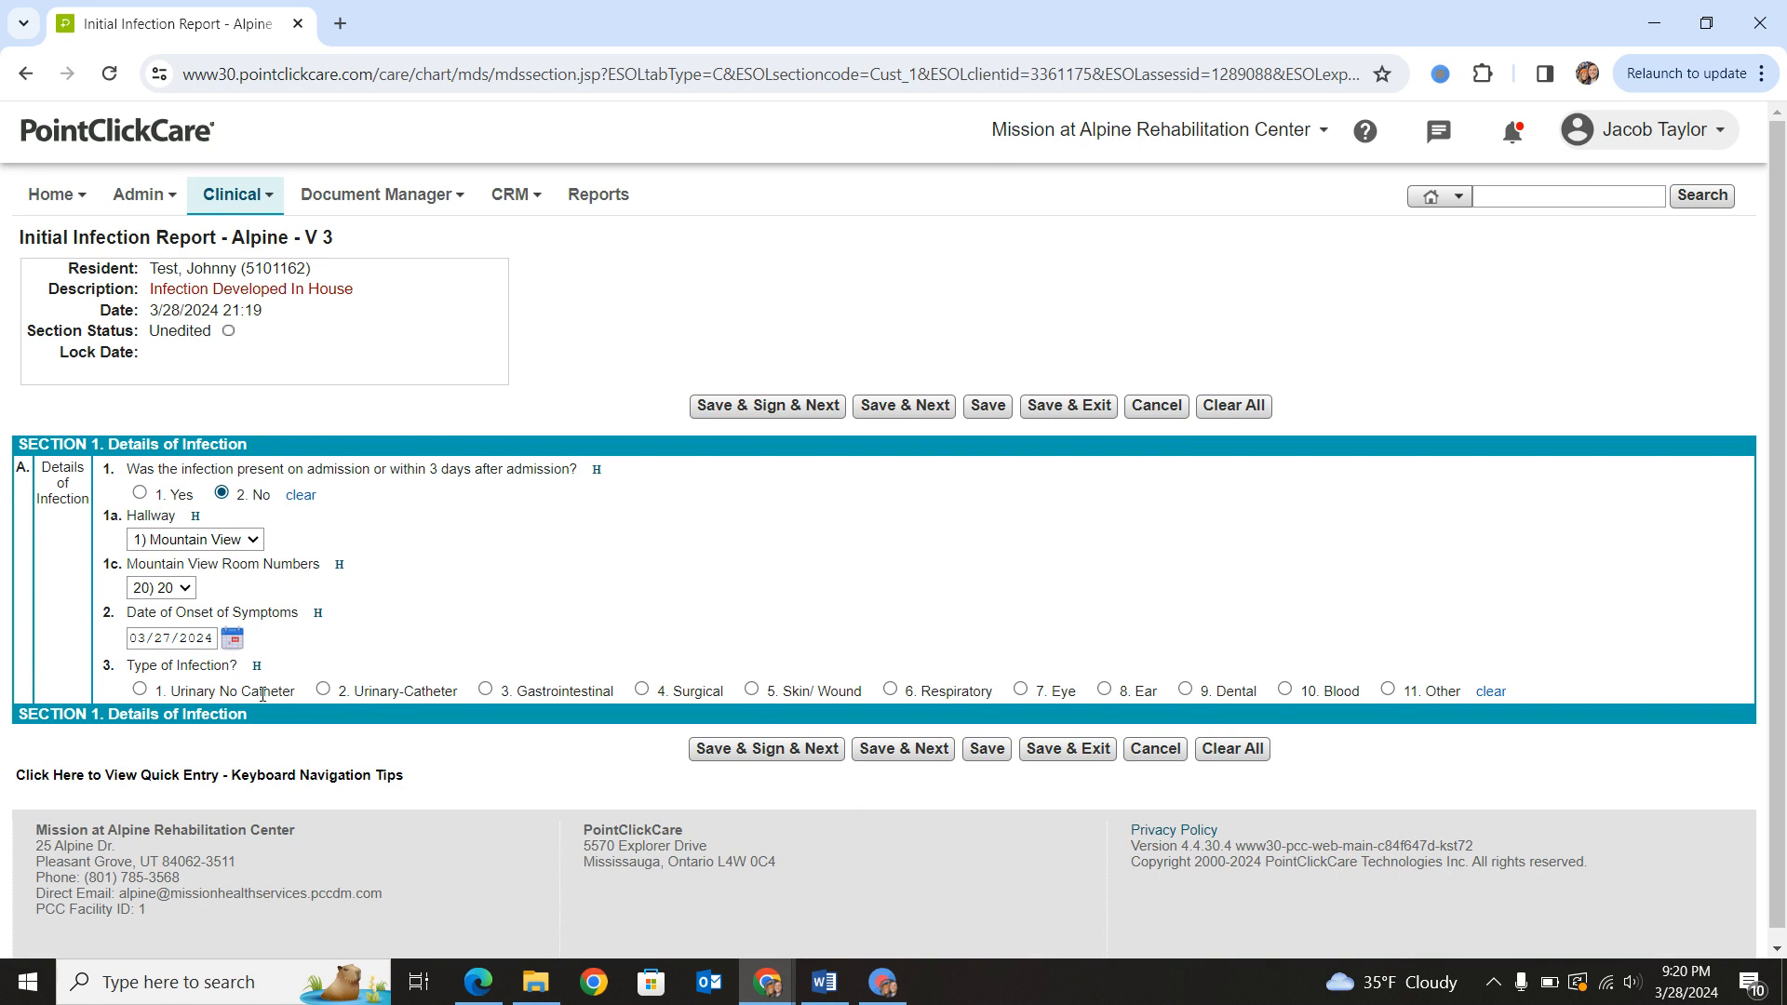
left_click(140, 688)
scroll(197, 705, "down", 1)
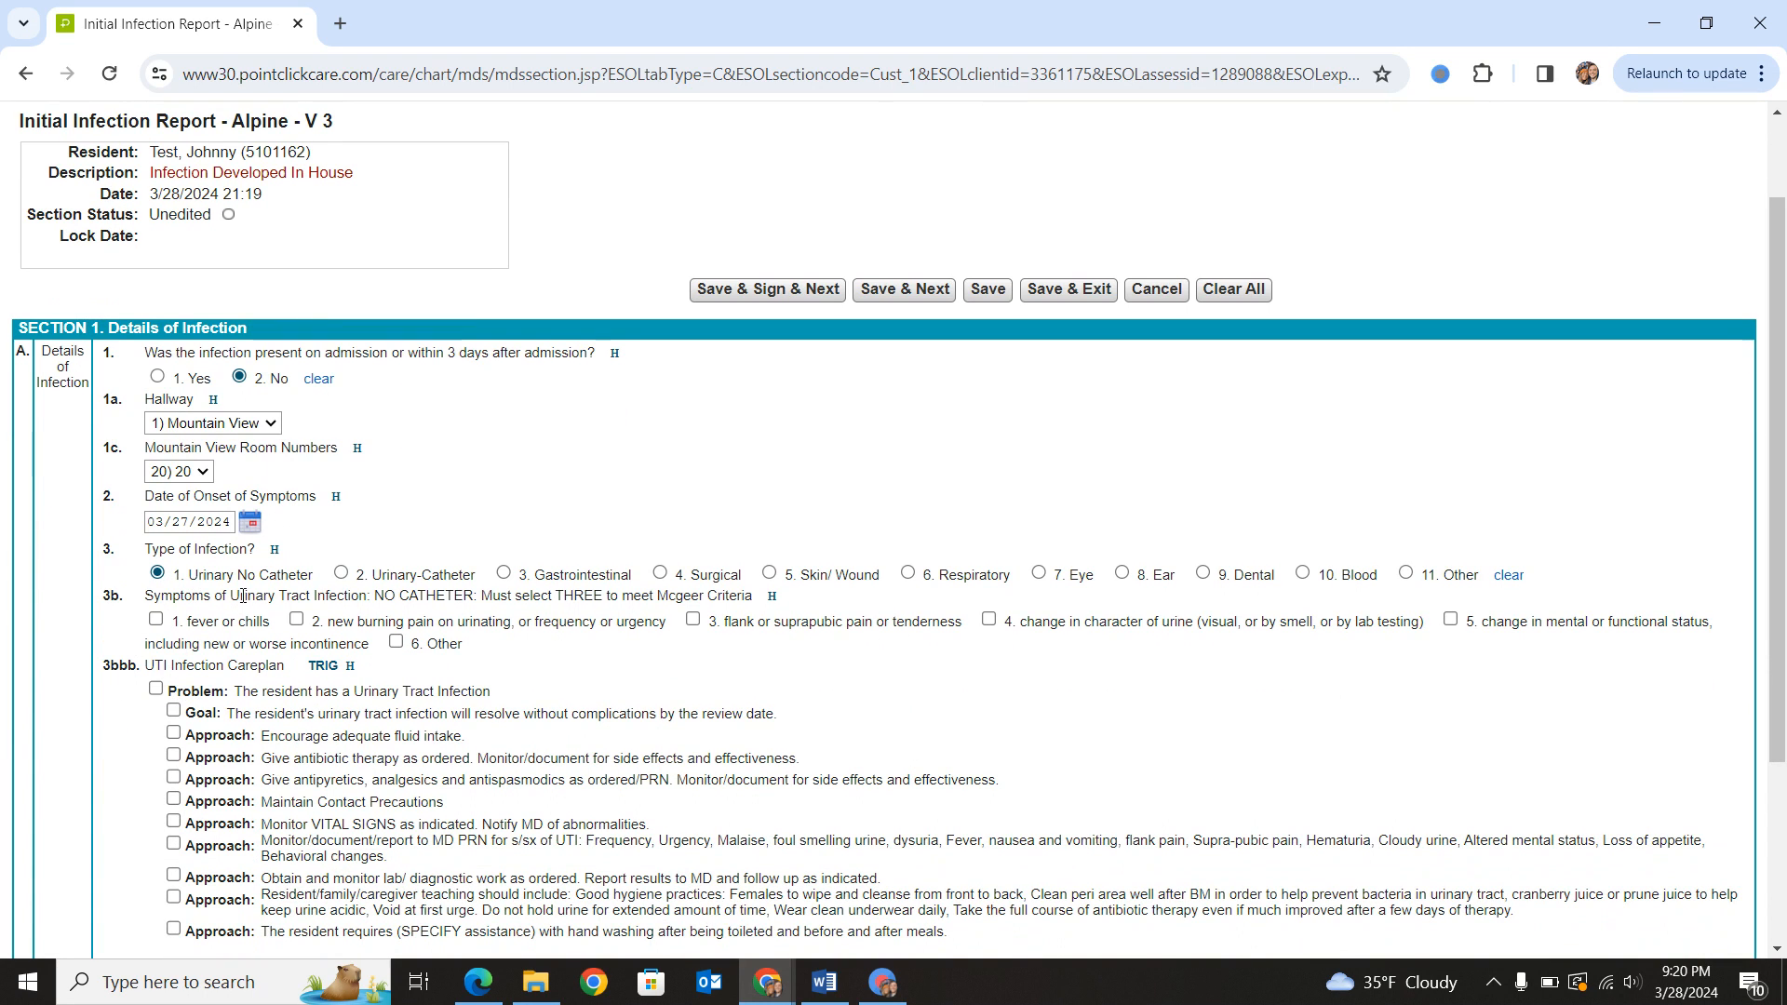
left_click_drag(197, 598, 742, 598)
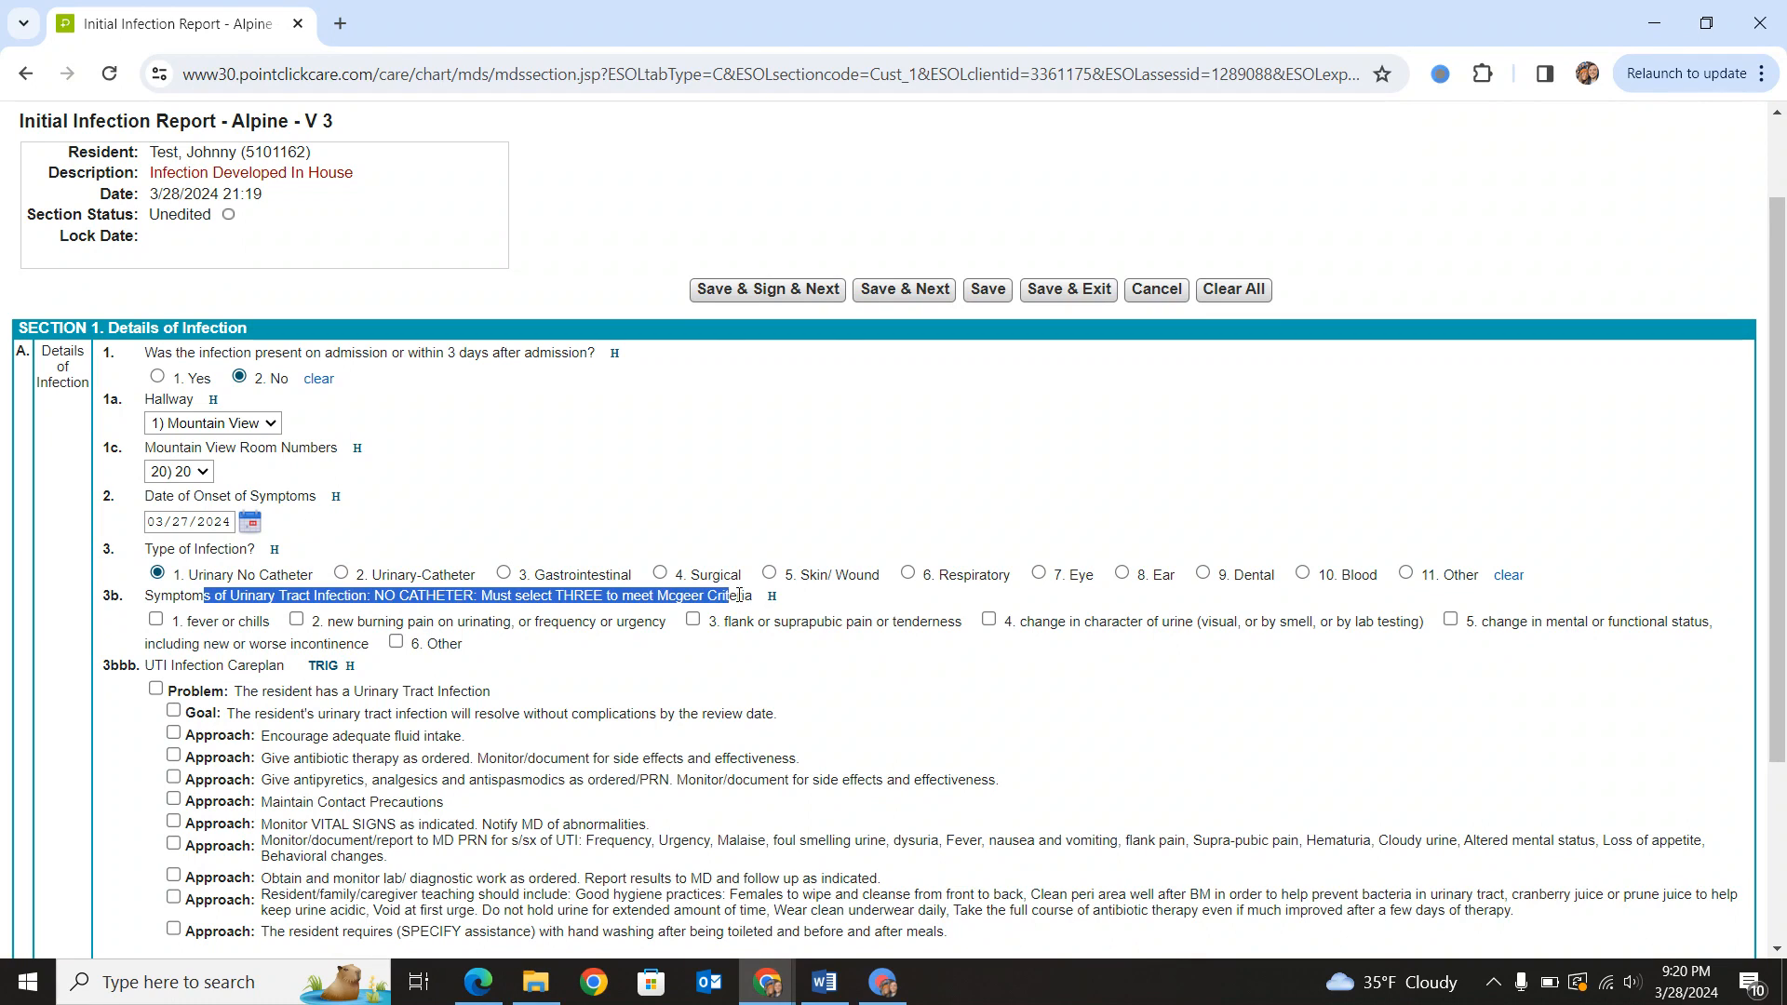
left_click(778, 608)
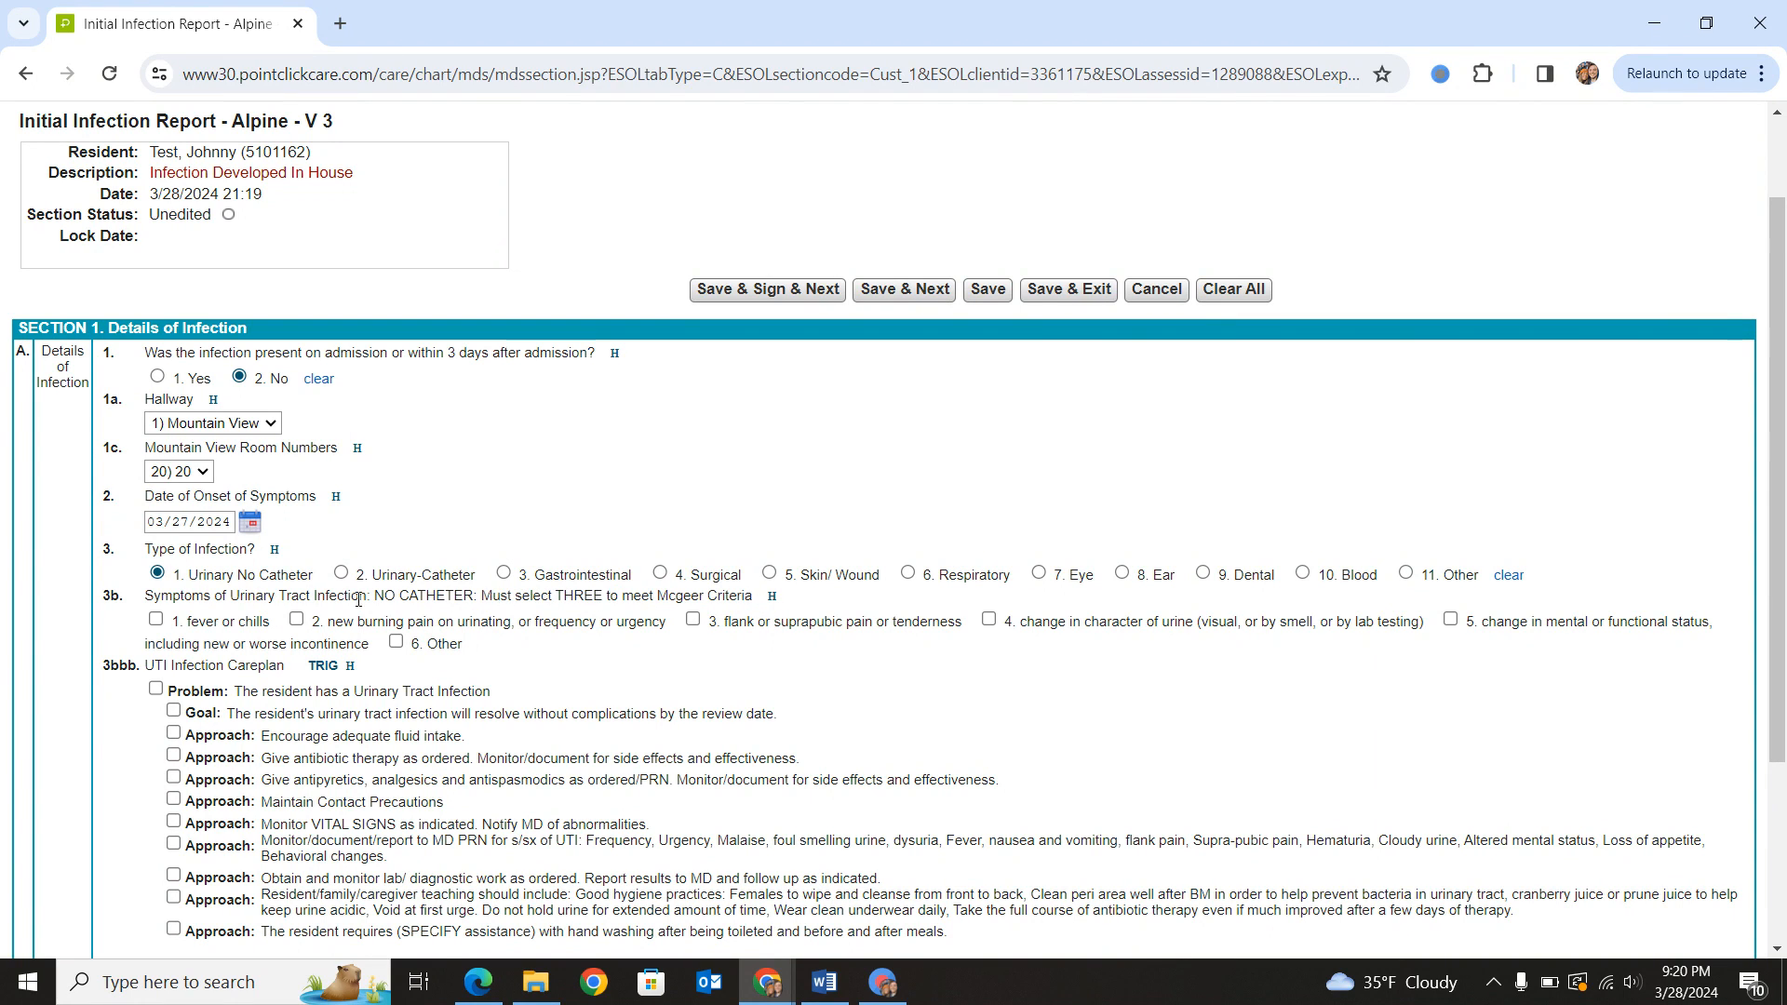
left_click_drag(349, 596, 746, 601)
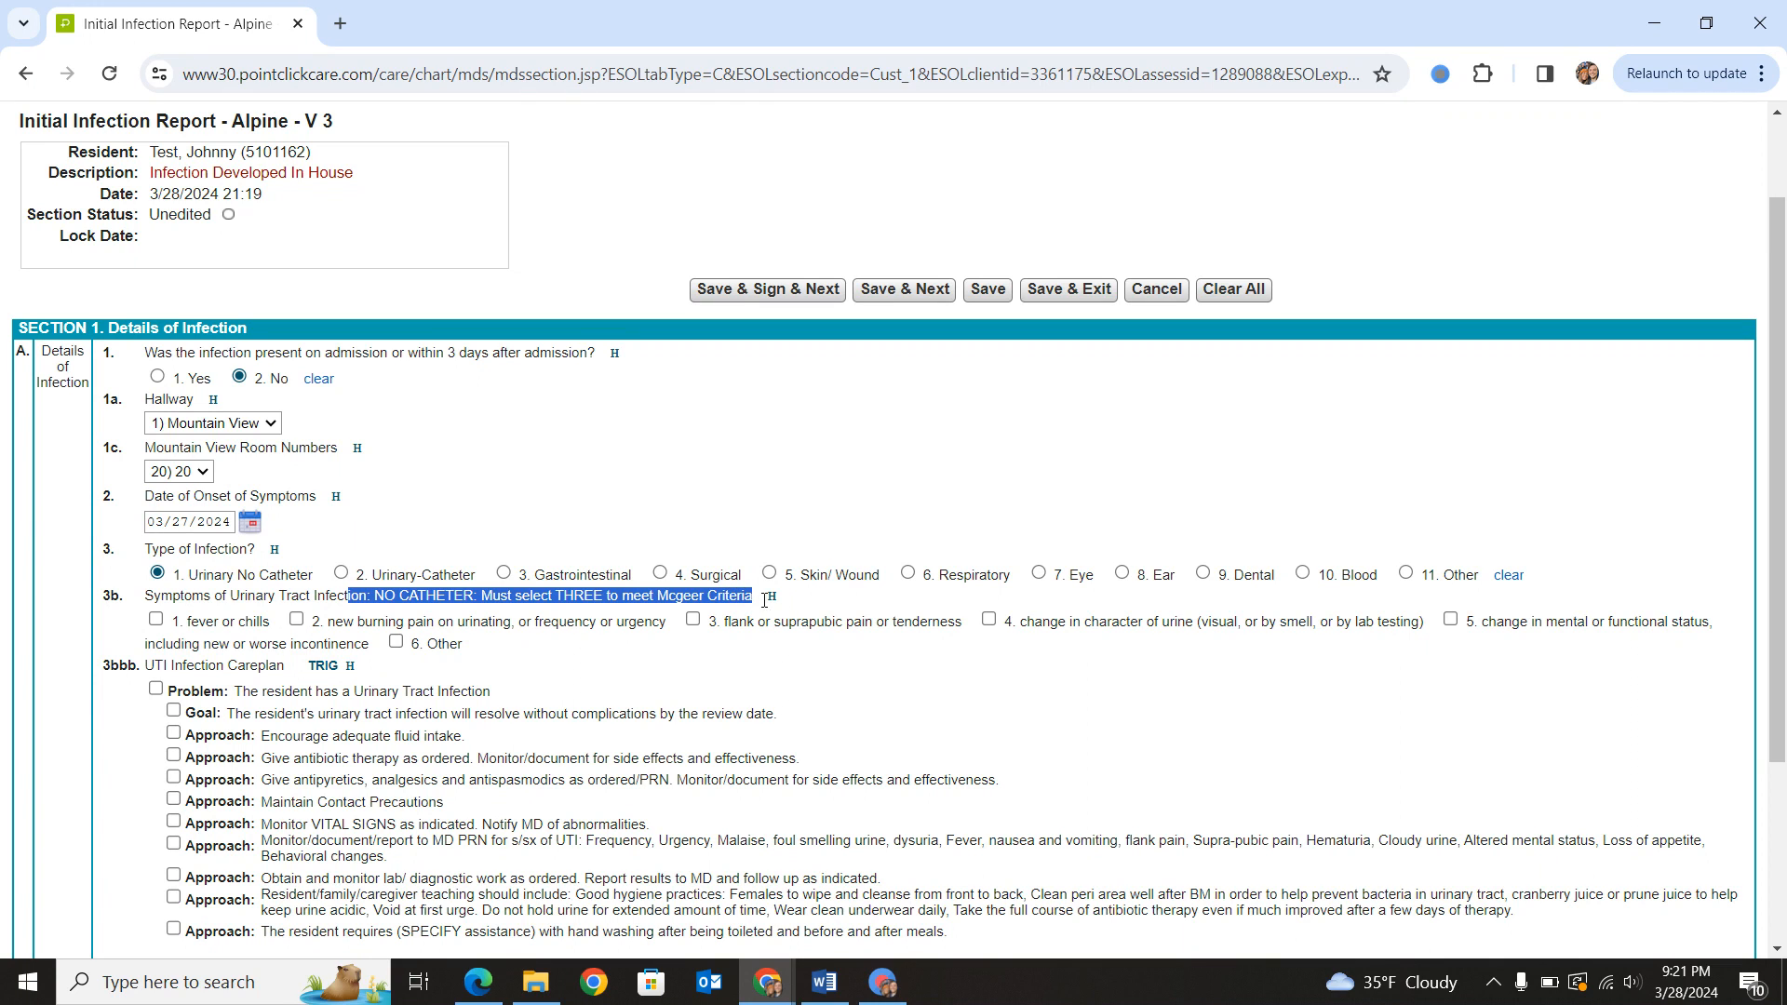
left_click(852, 612)
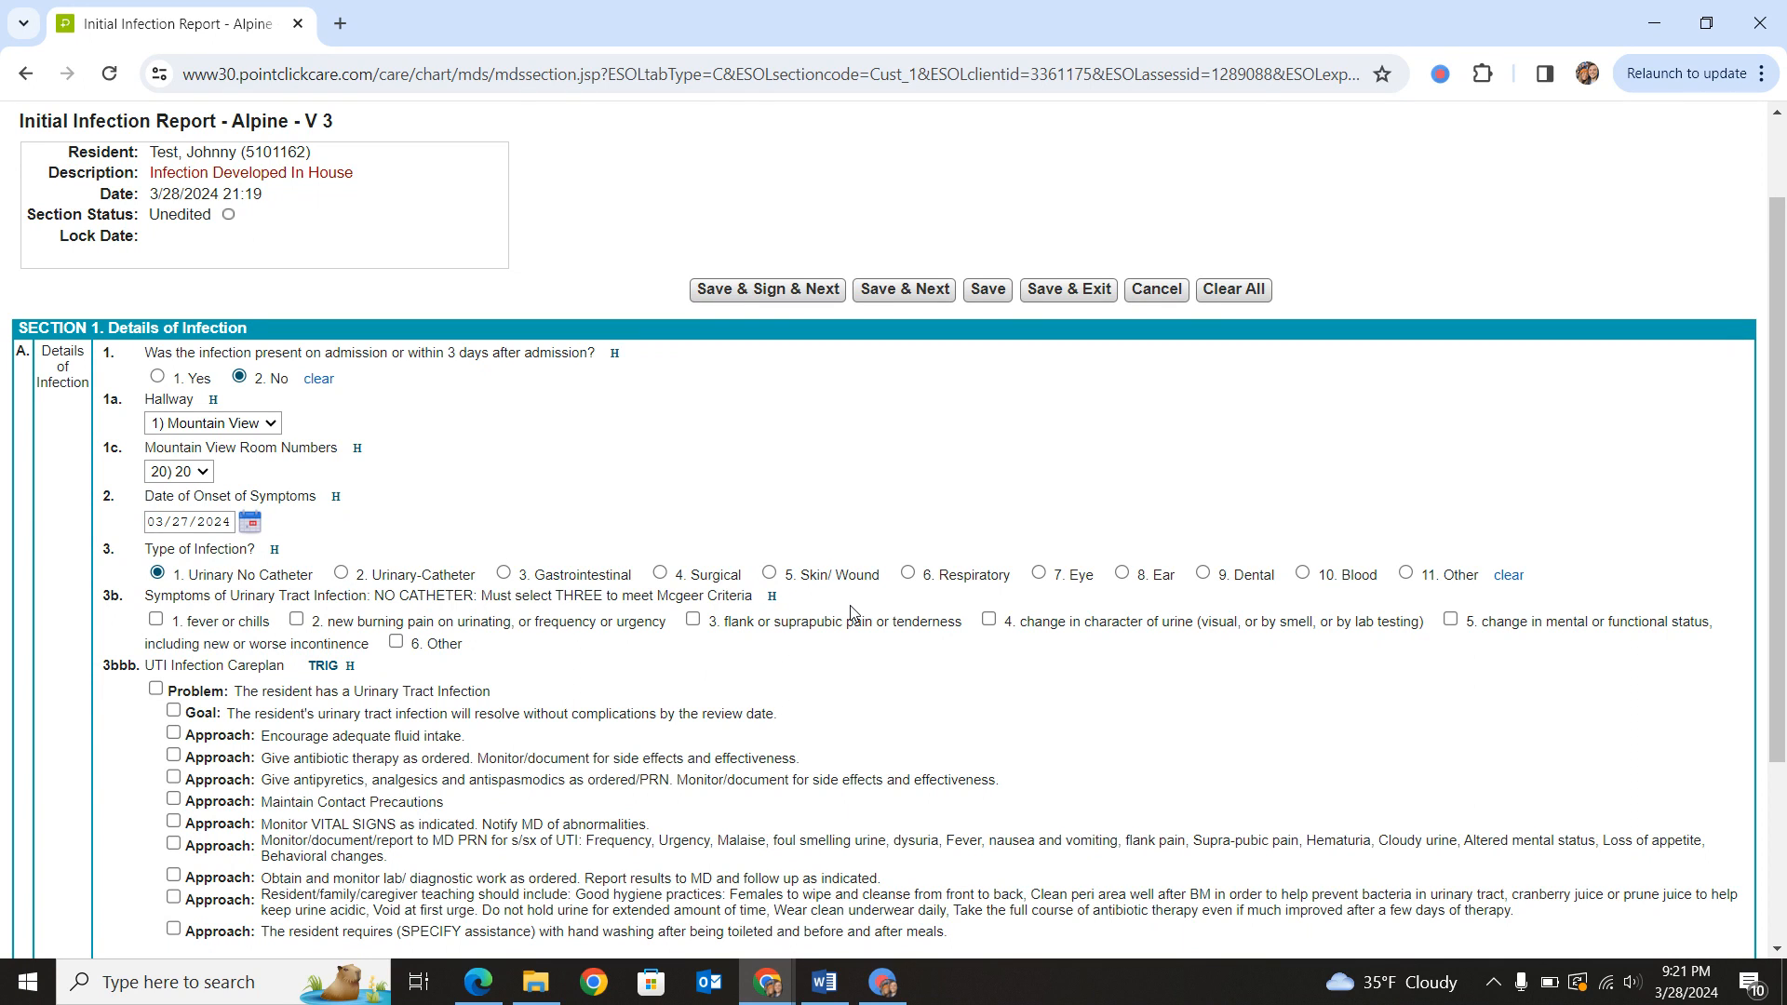
- Check the McGeer symptom criteria for the Skin/Wound and Eye infection types, and return the type to Urinary No Catheter
left_click(767, 574)
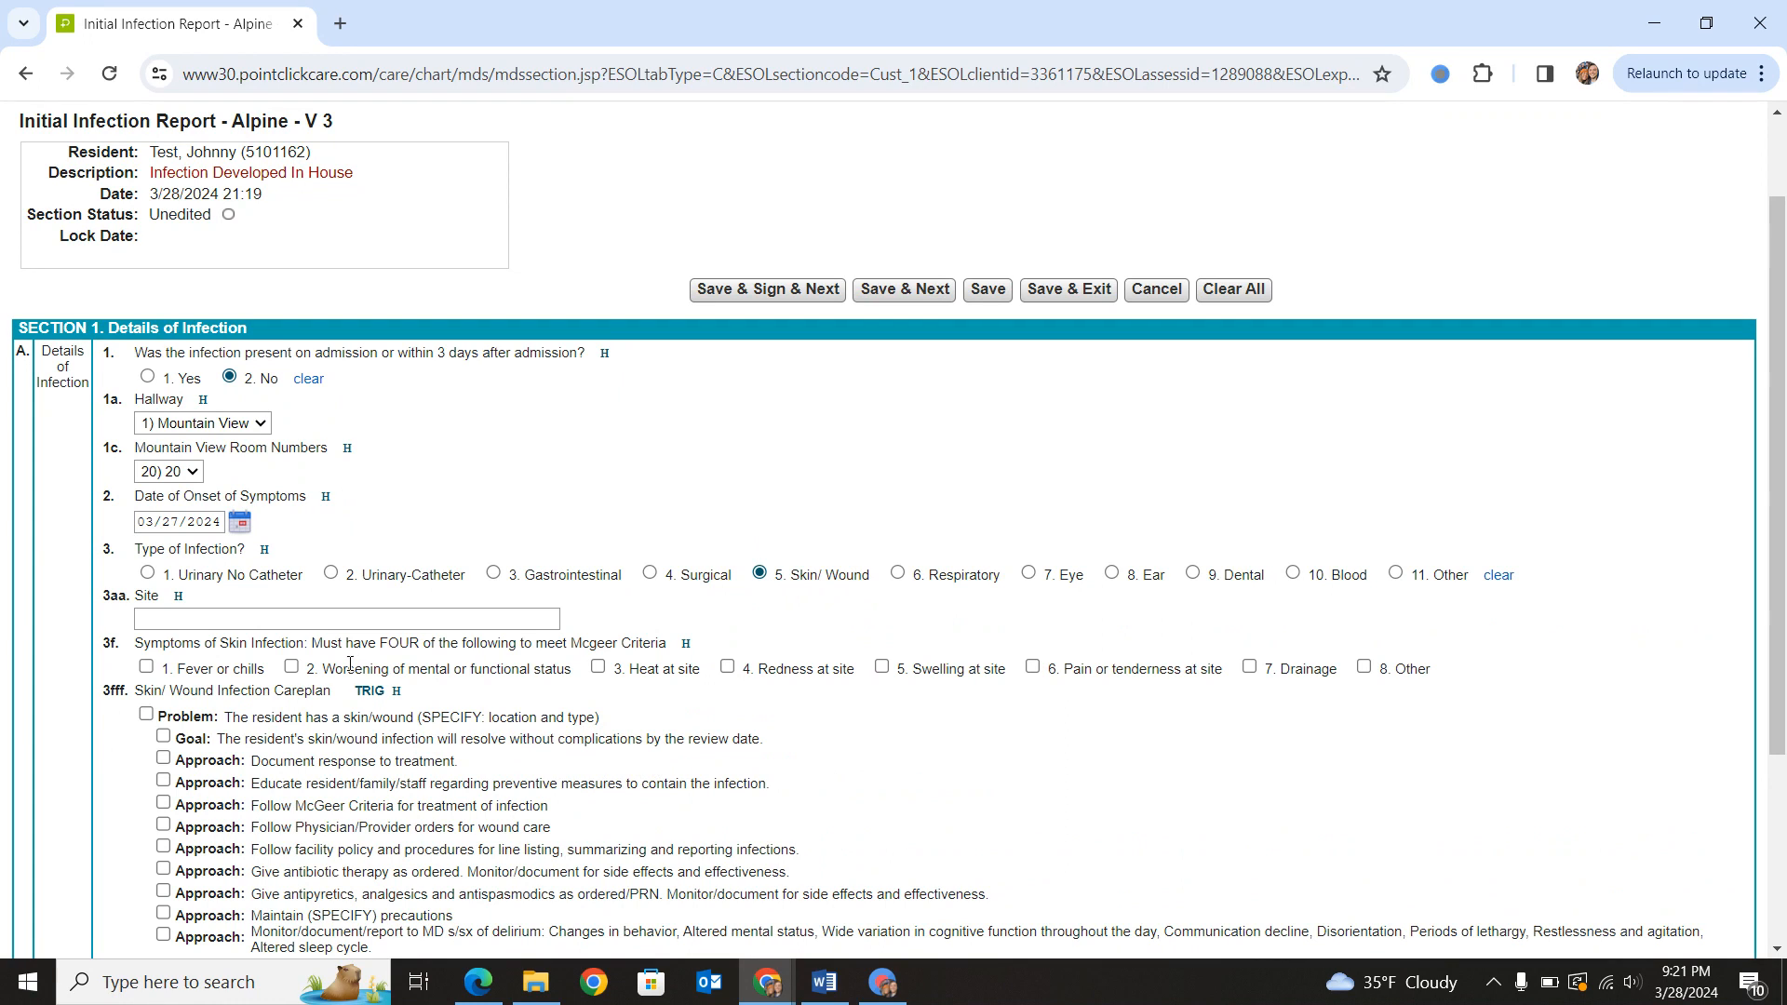
left_click_drag(361, 643, 472, 643)
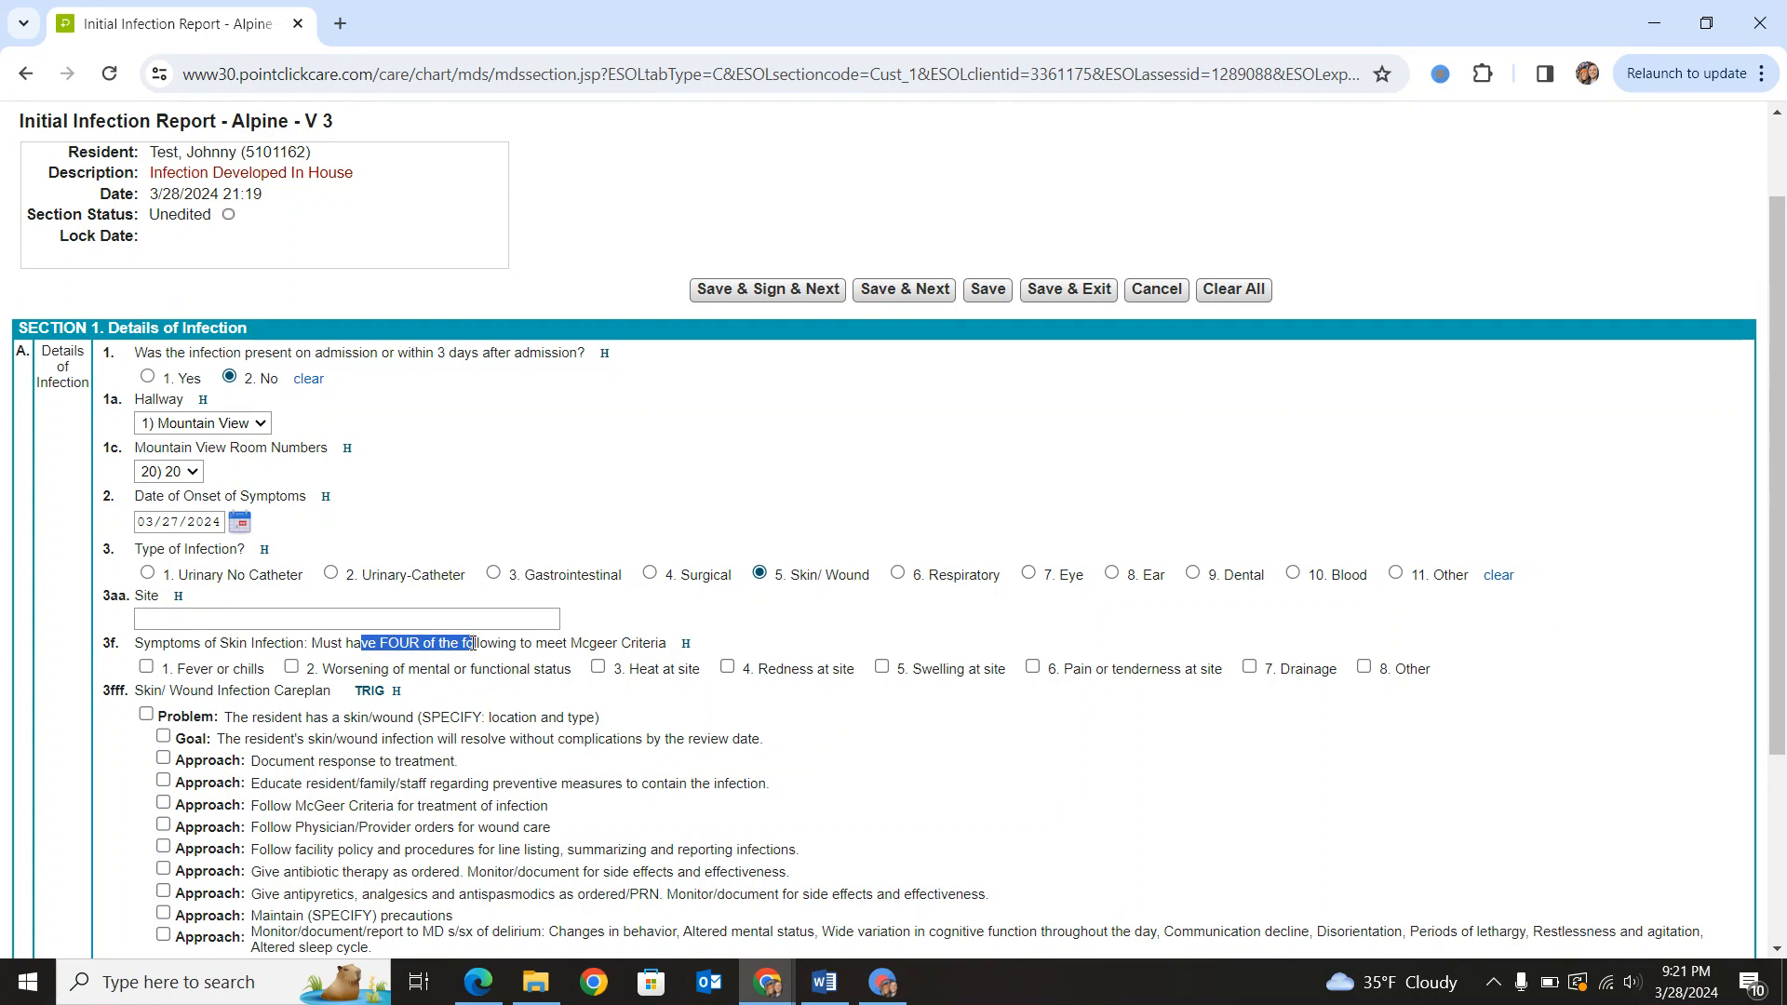
left_click(435, 615)
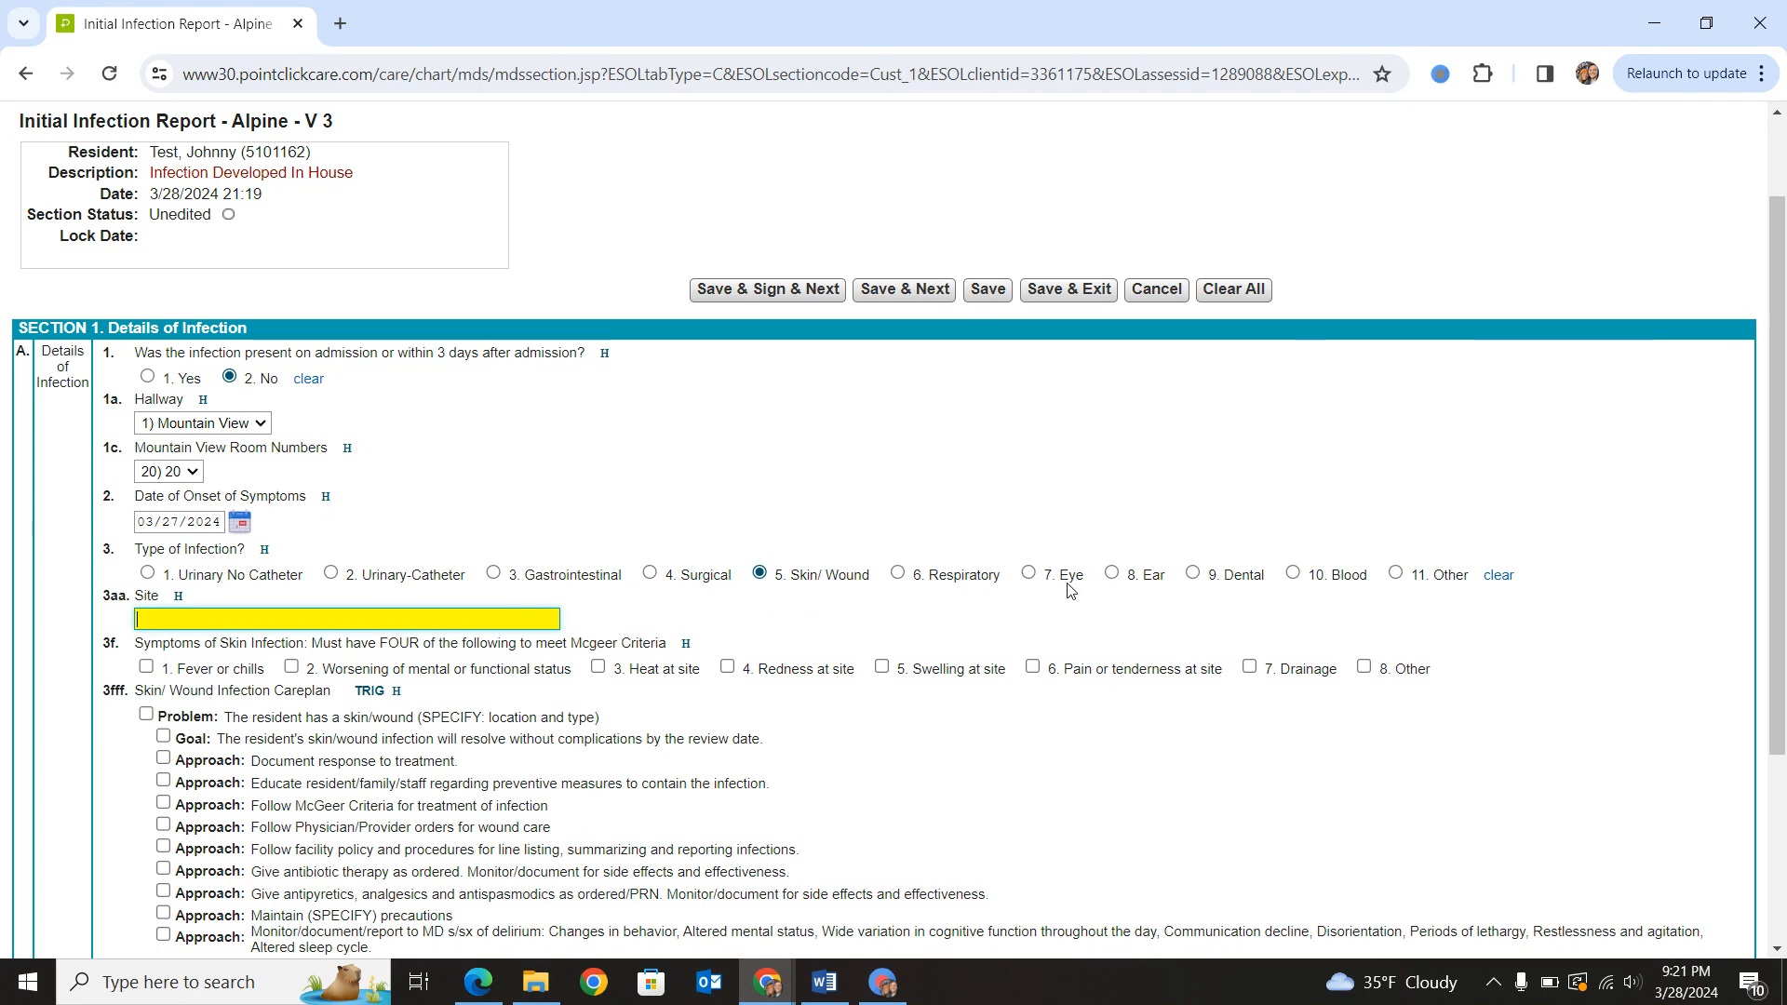
left_click(1029, 572)
left_click_drag(354, 596, 502, 596)
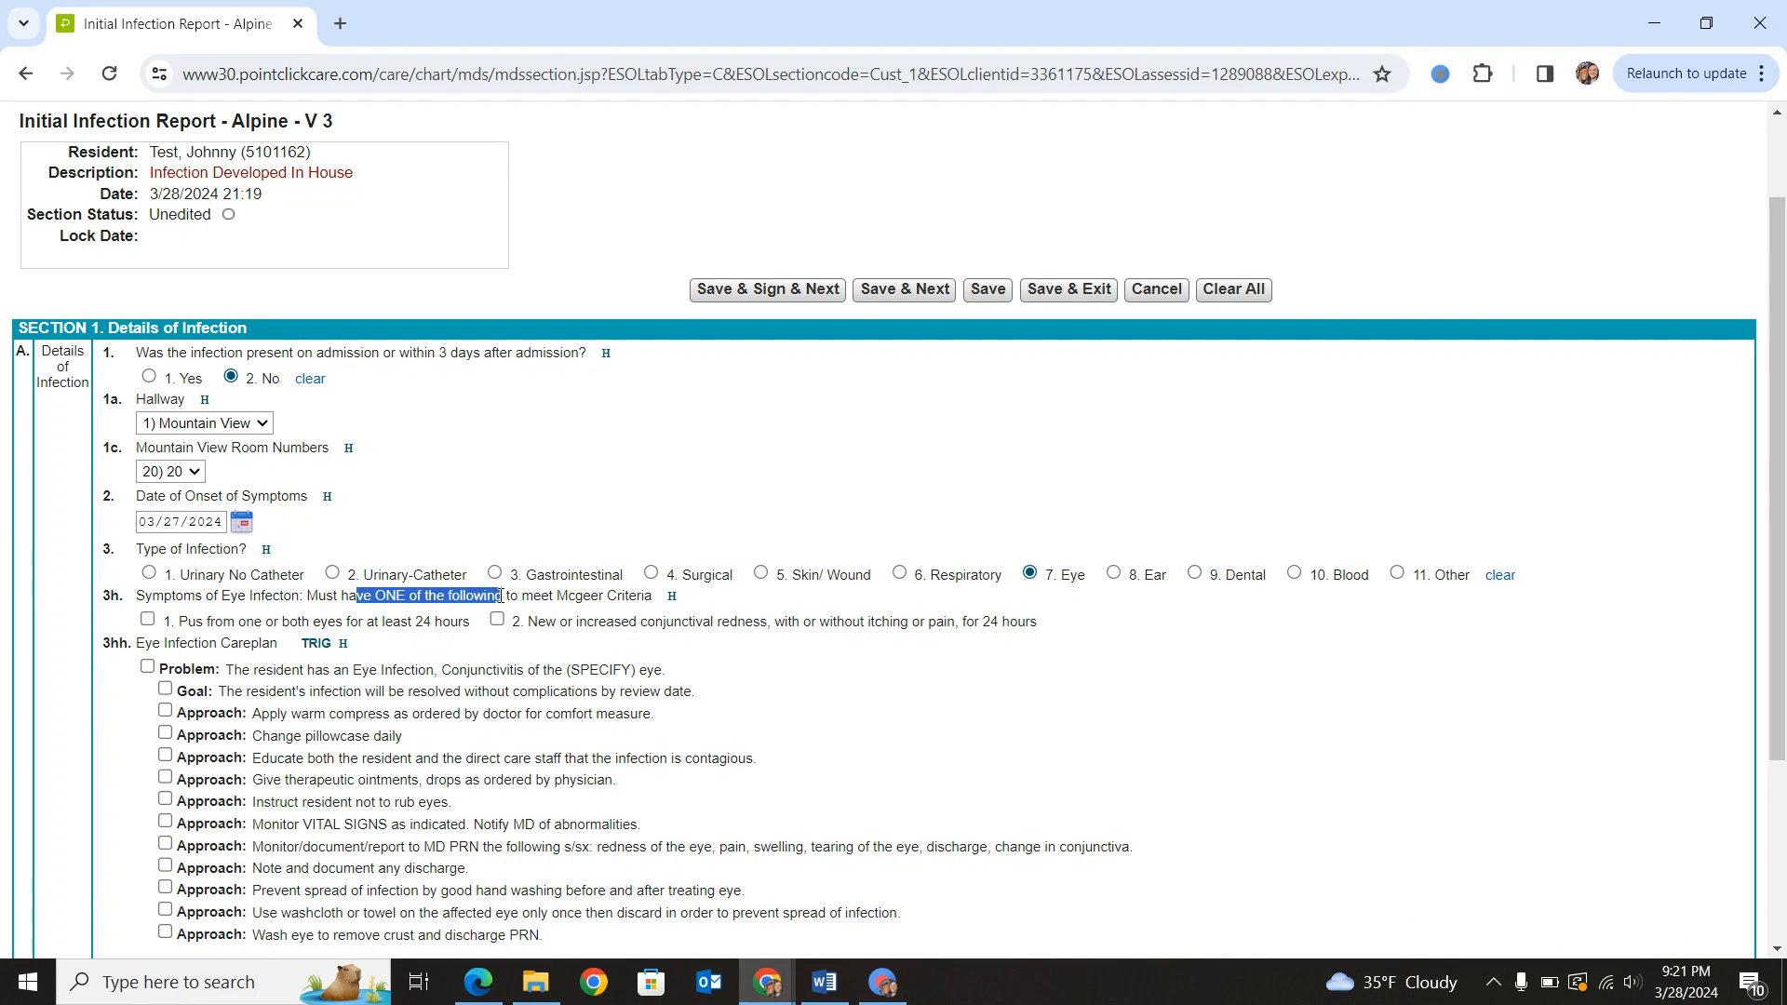
left_click(149, 572)
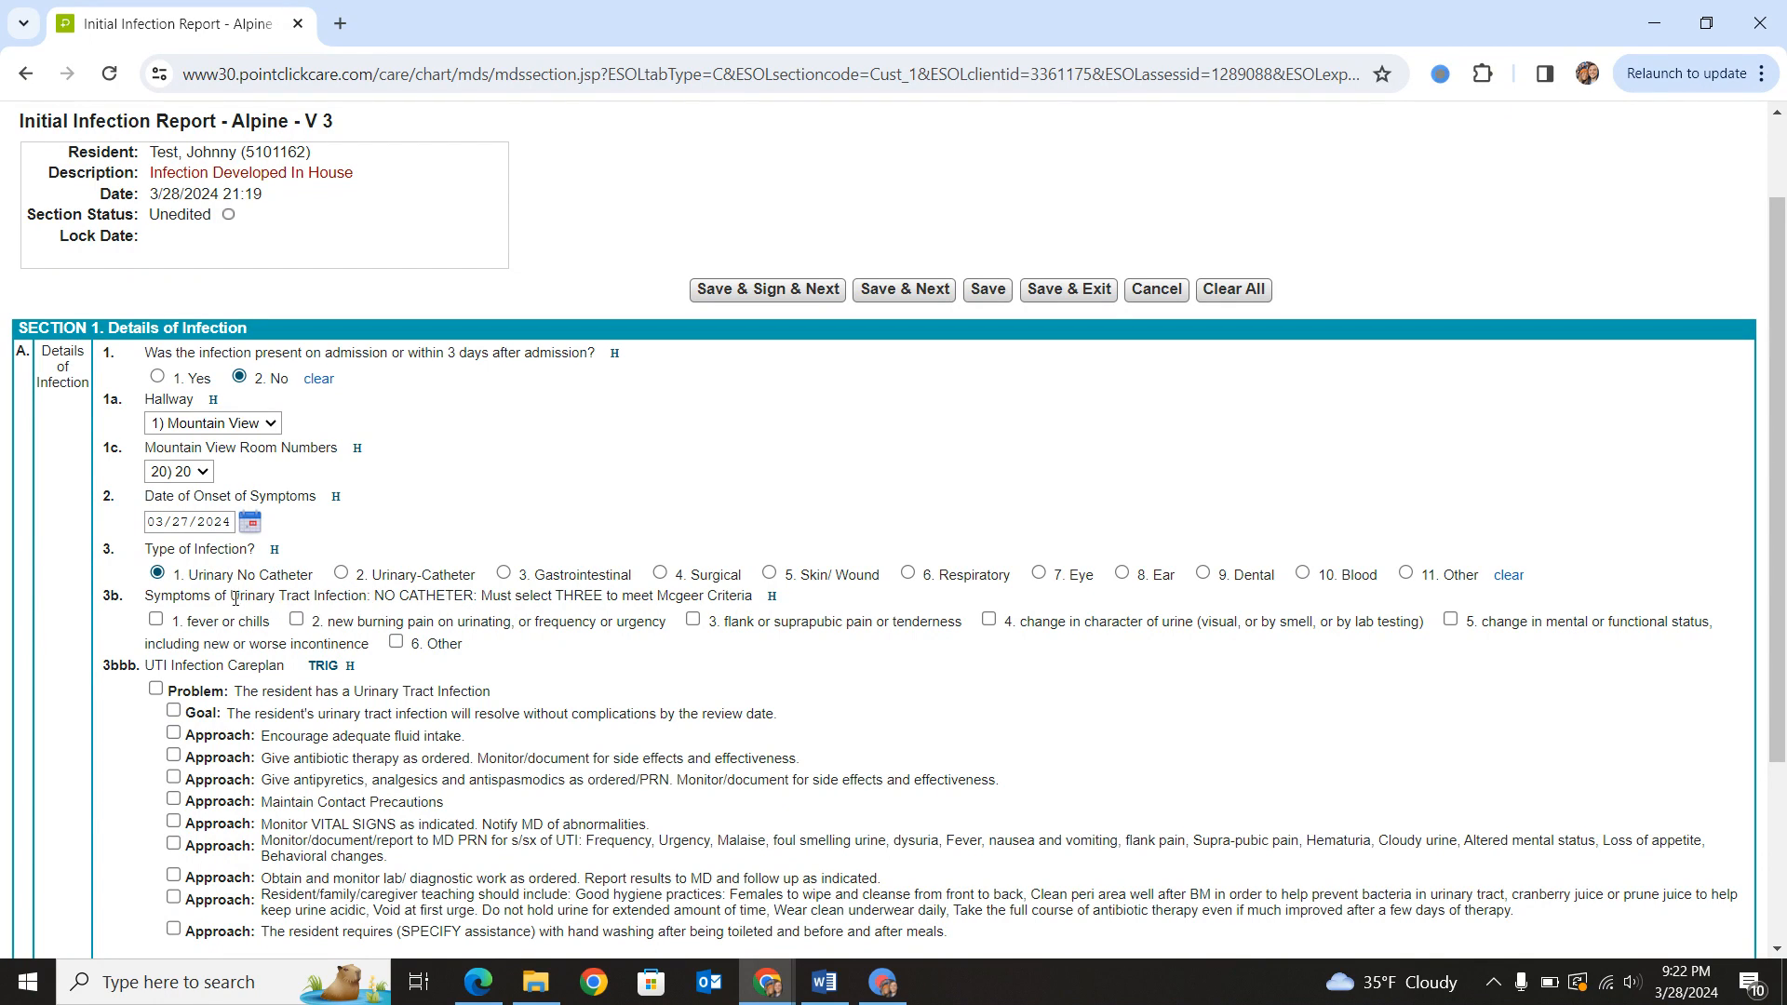
- Mark the urinary symptoms fever or chills, new burning pain on urinating or frequency, and change in mental or functional status
left_click_drag(553, 596, 694, 596)
left_click(707, 596)
left_click(156, 620)
left_click(296, 620)
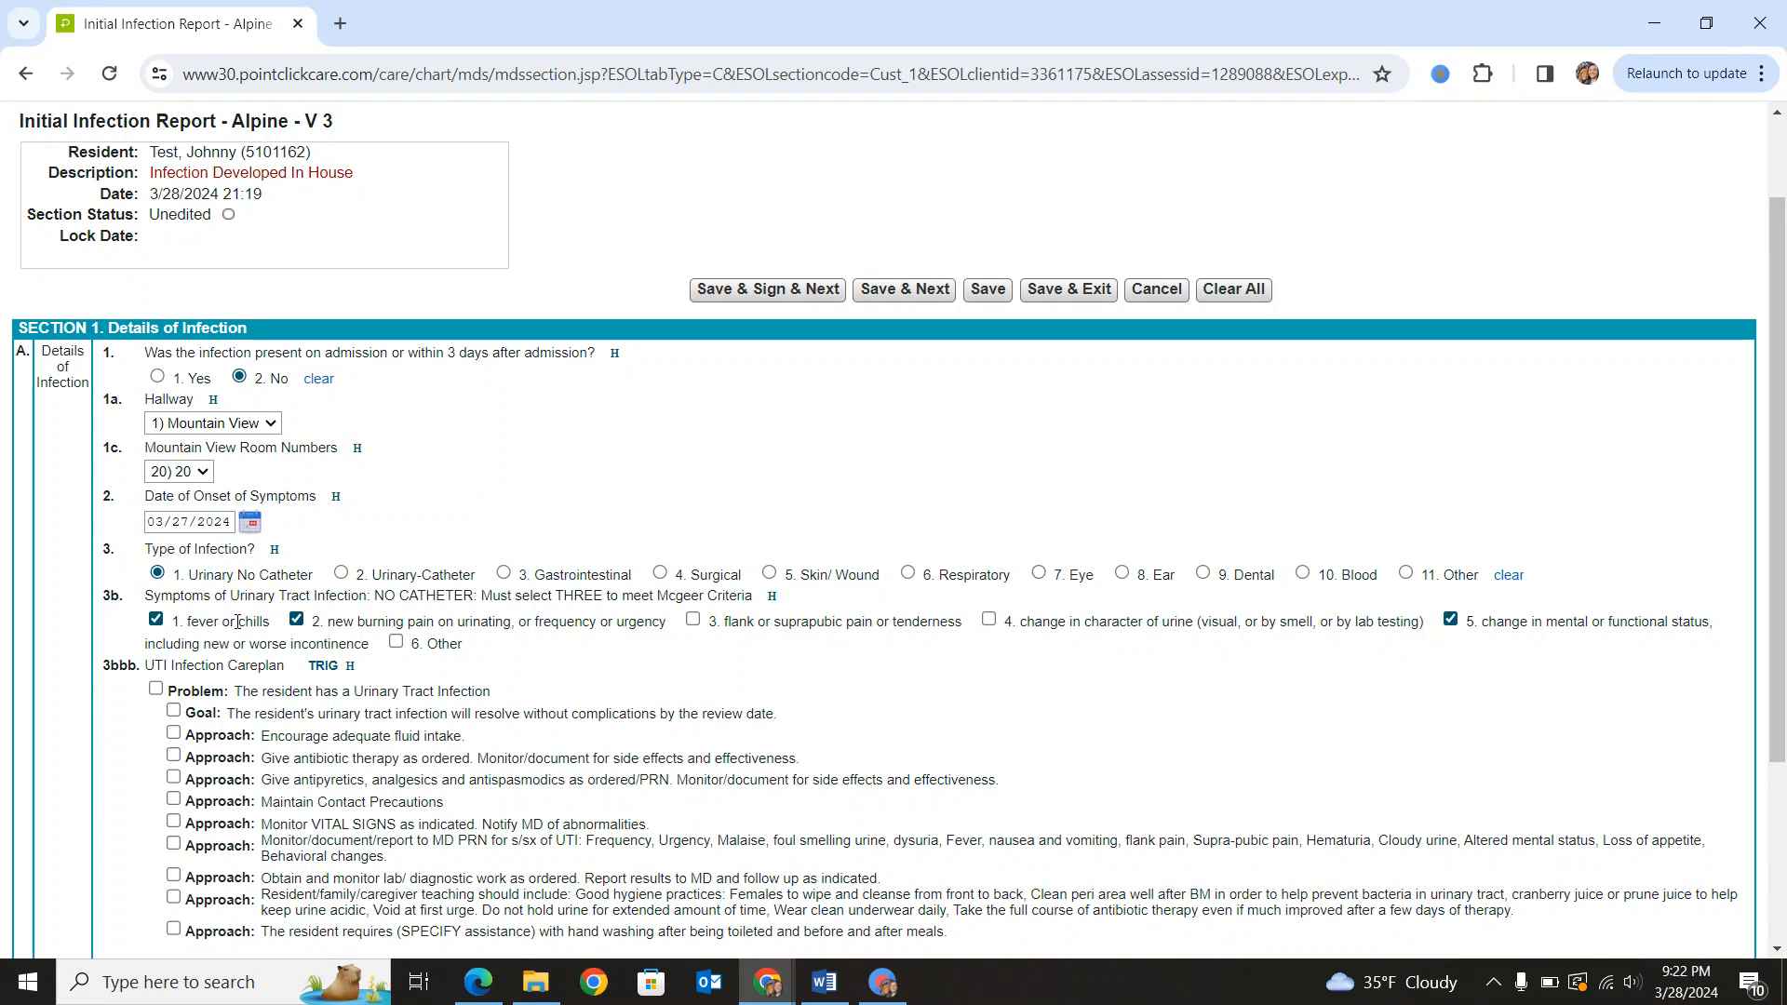
- Include the UTI careplan problem, goal, antibiotic therapy approach and antipyretics/analgesics/antispasmodics approach, and save to continue to the Interventions section
scroll(1502, 666, "down", 3)
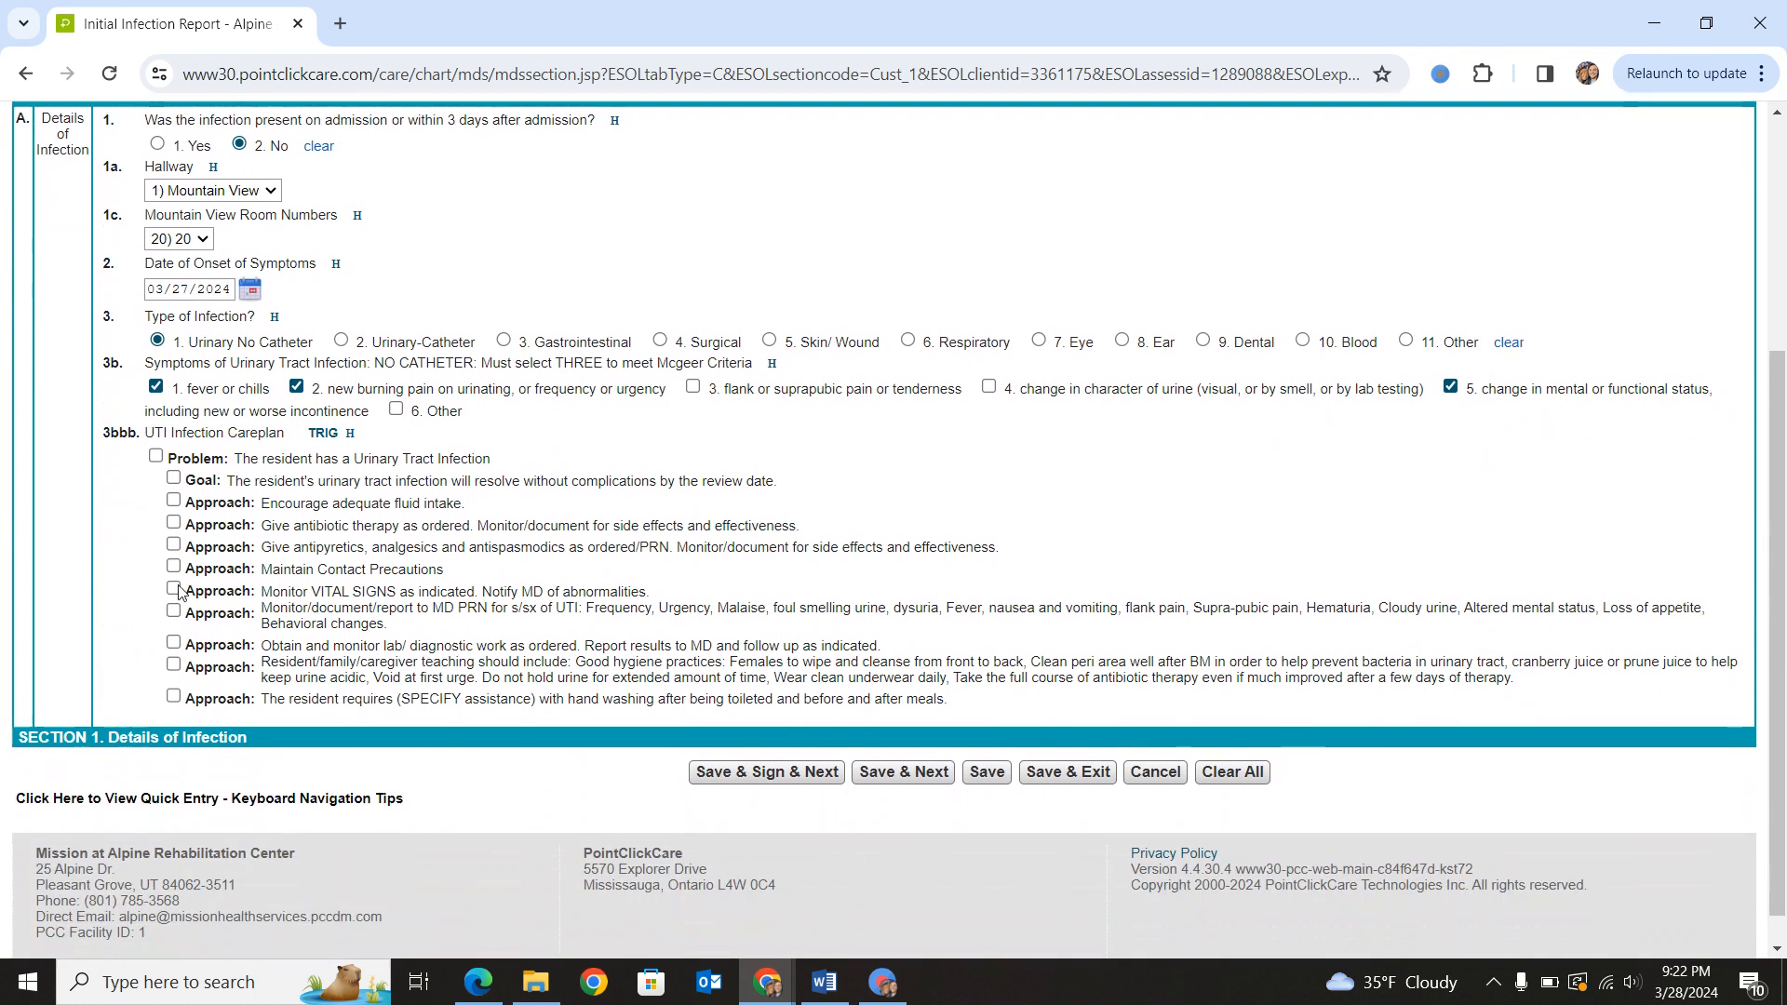
left_click(156, 454)
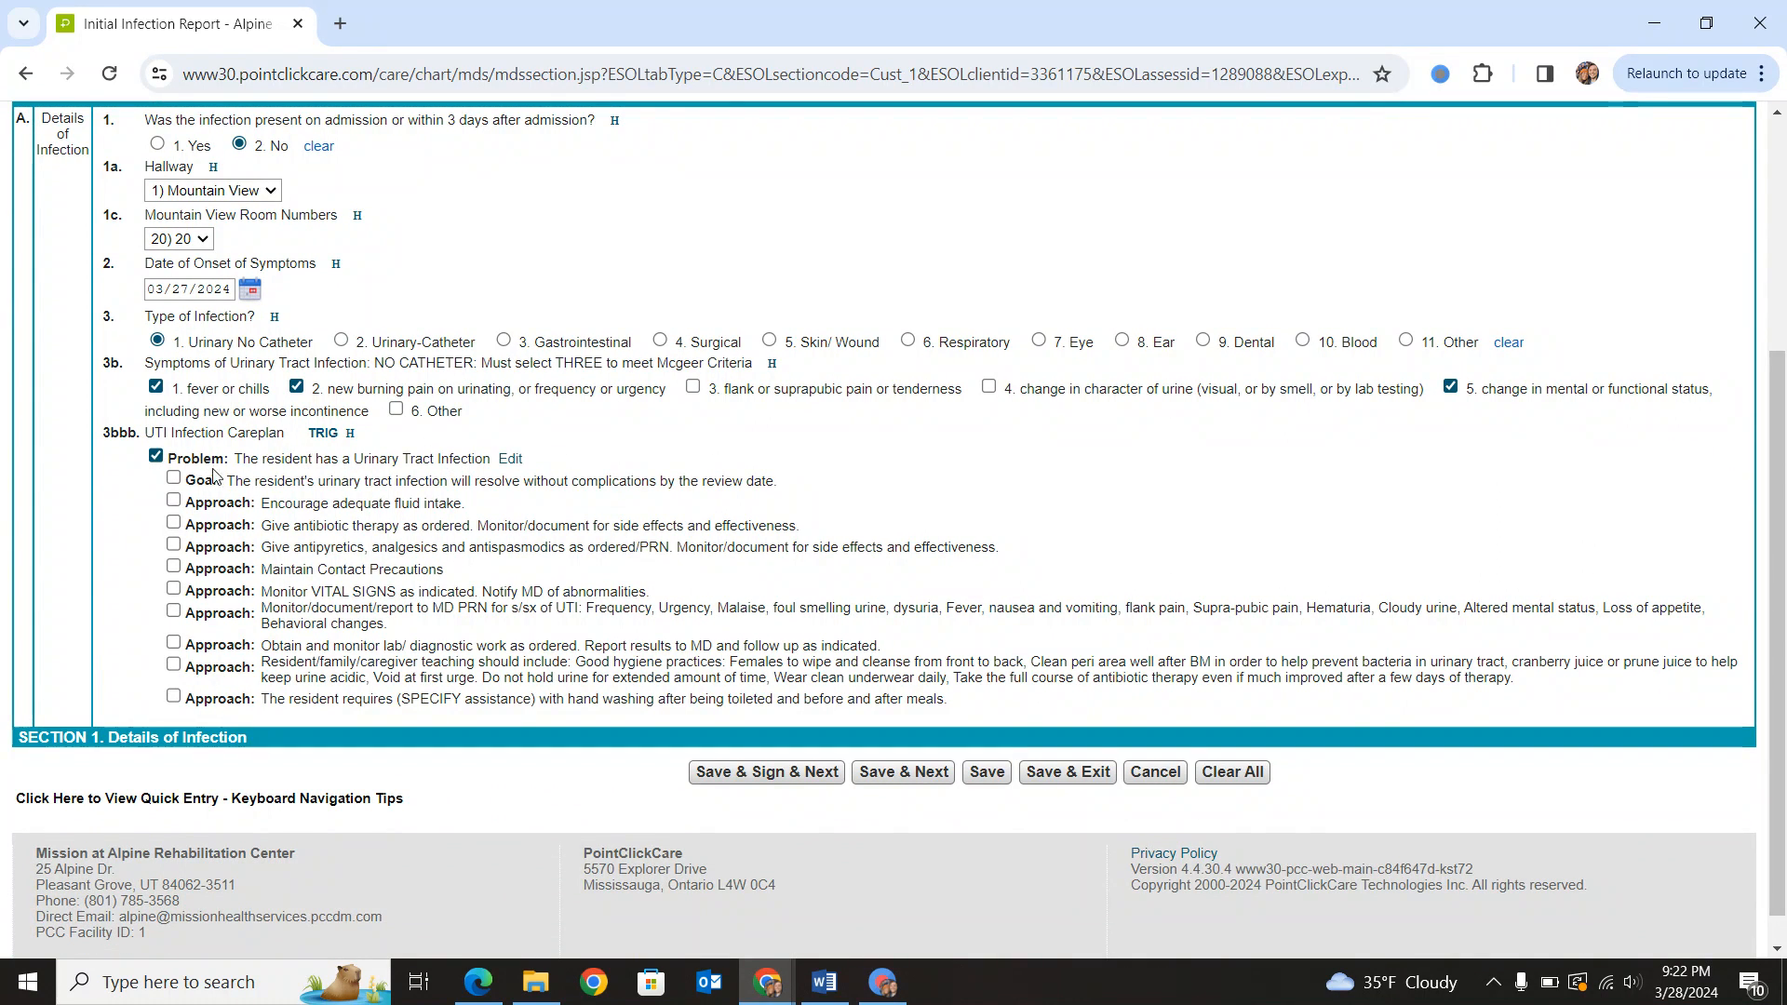
left_click(173, 478)
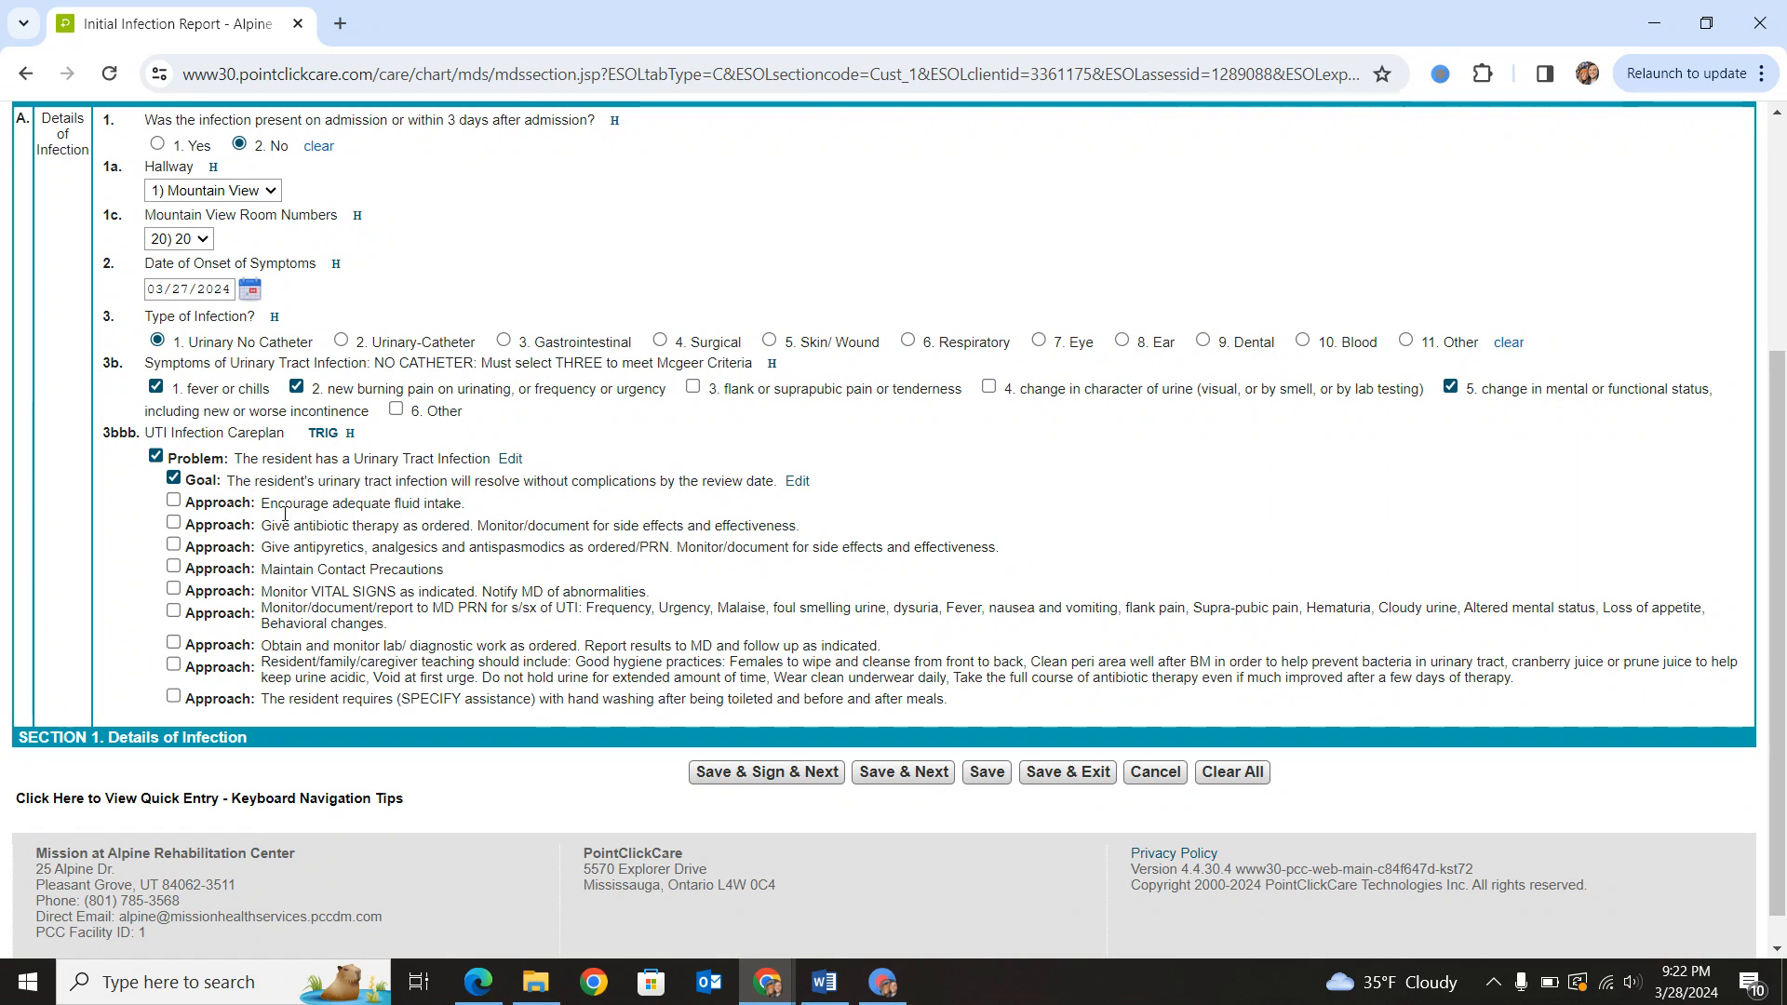
left_click(173, 523)
left_click(174, 544)
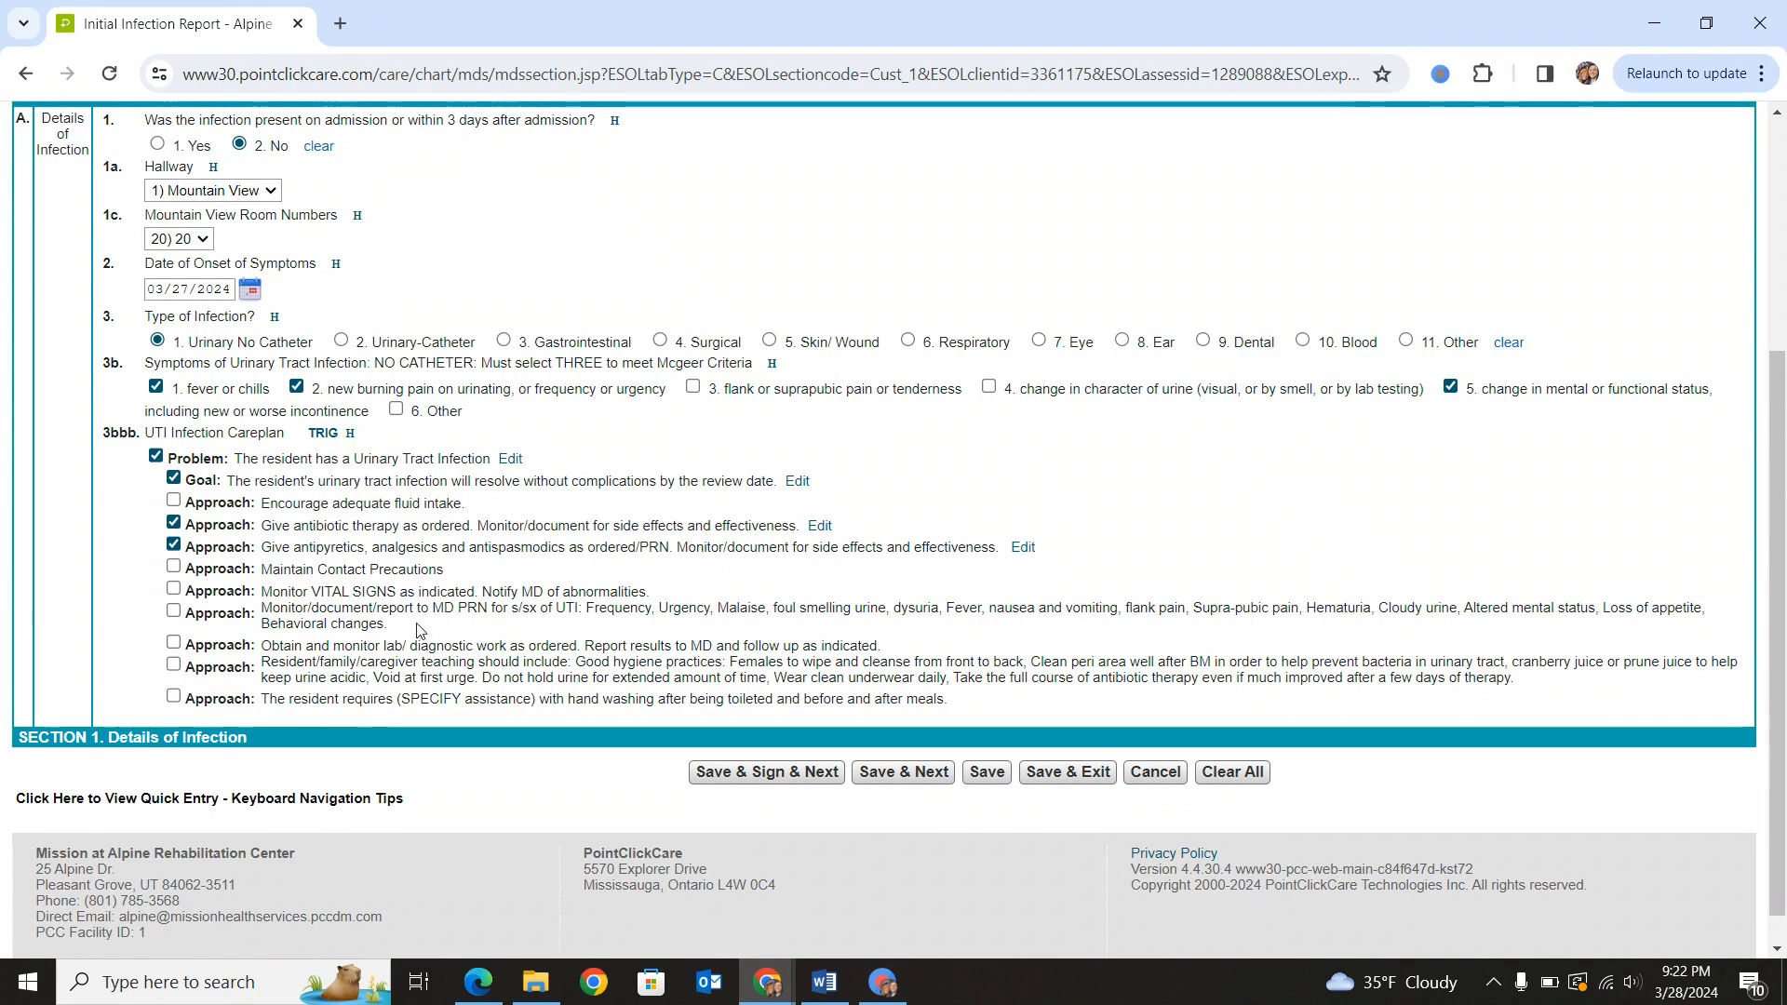
left_click(865, 773)
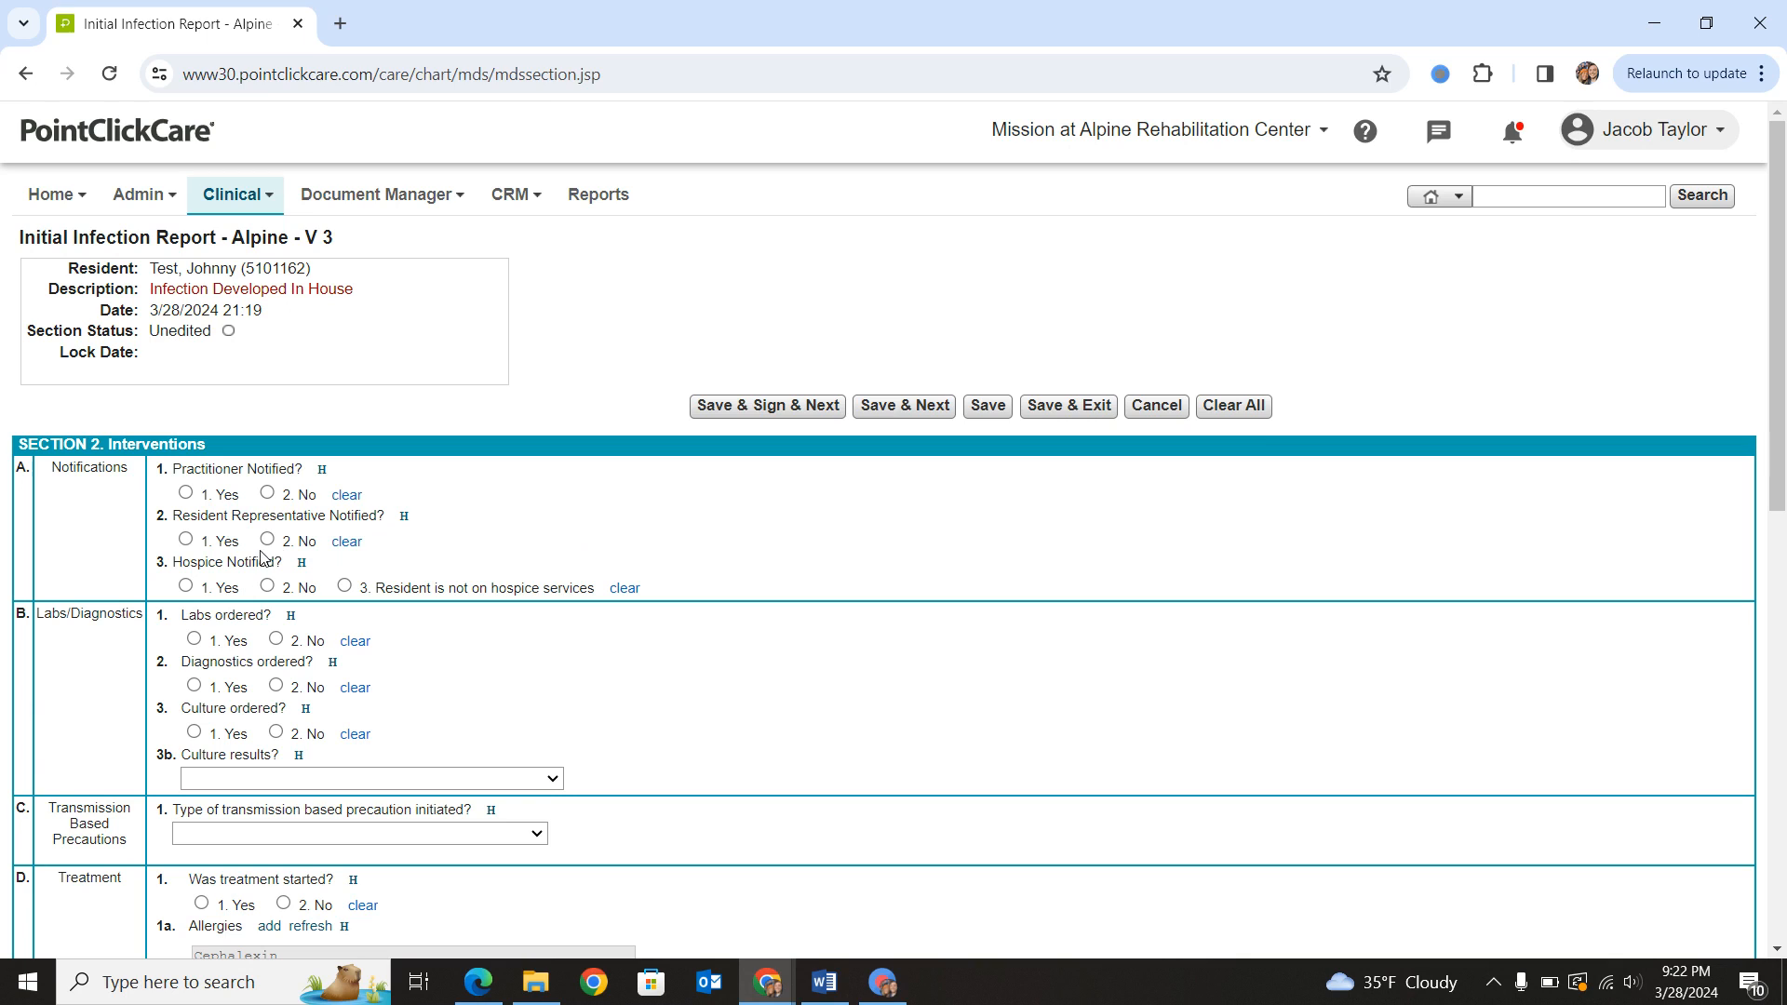
- Record the practitioner as notified, filling in the practitioner's name and a notification date and time of 03/28/2024 12:00
left_click(186, 493)
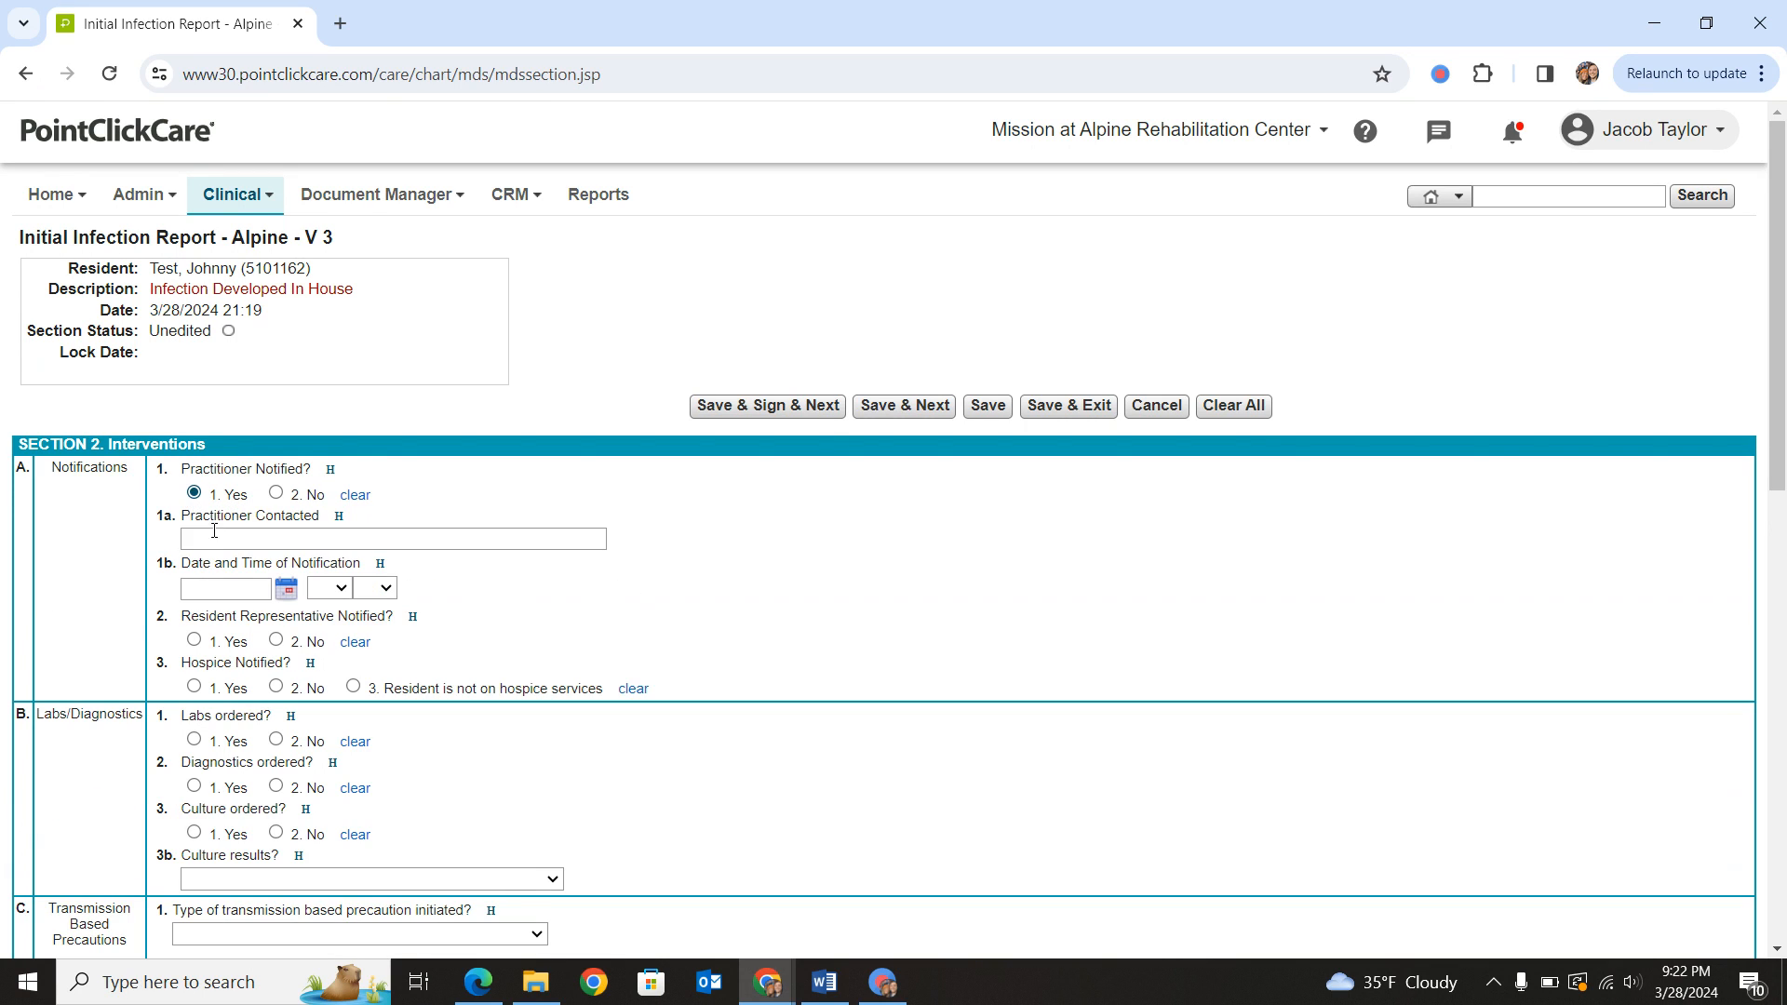
left_click(264, 541)
left_click(367, 586)
left_click(226, 589)
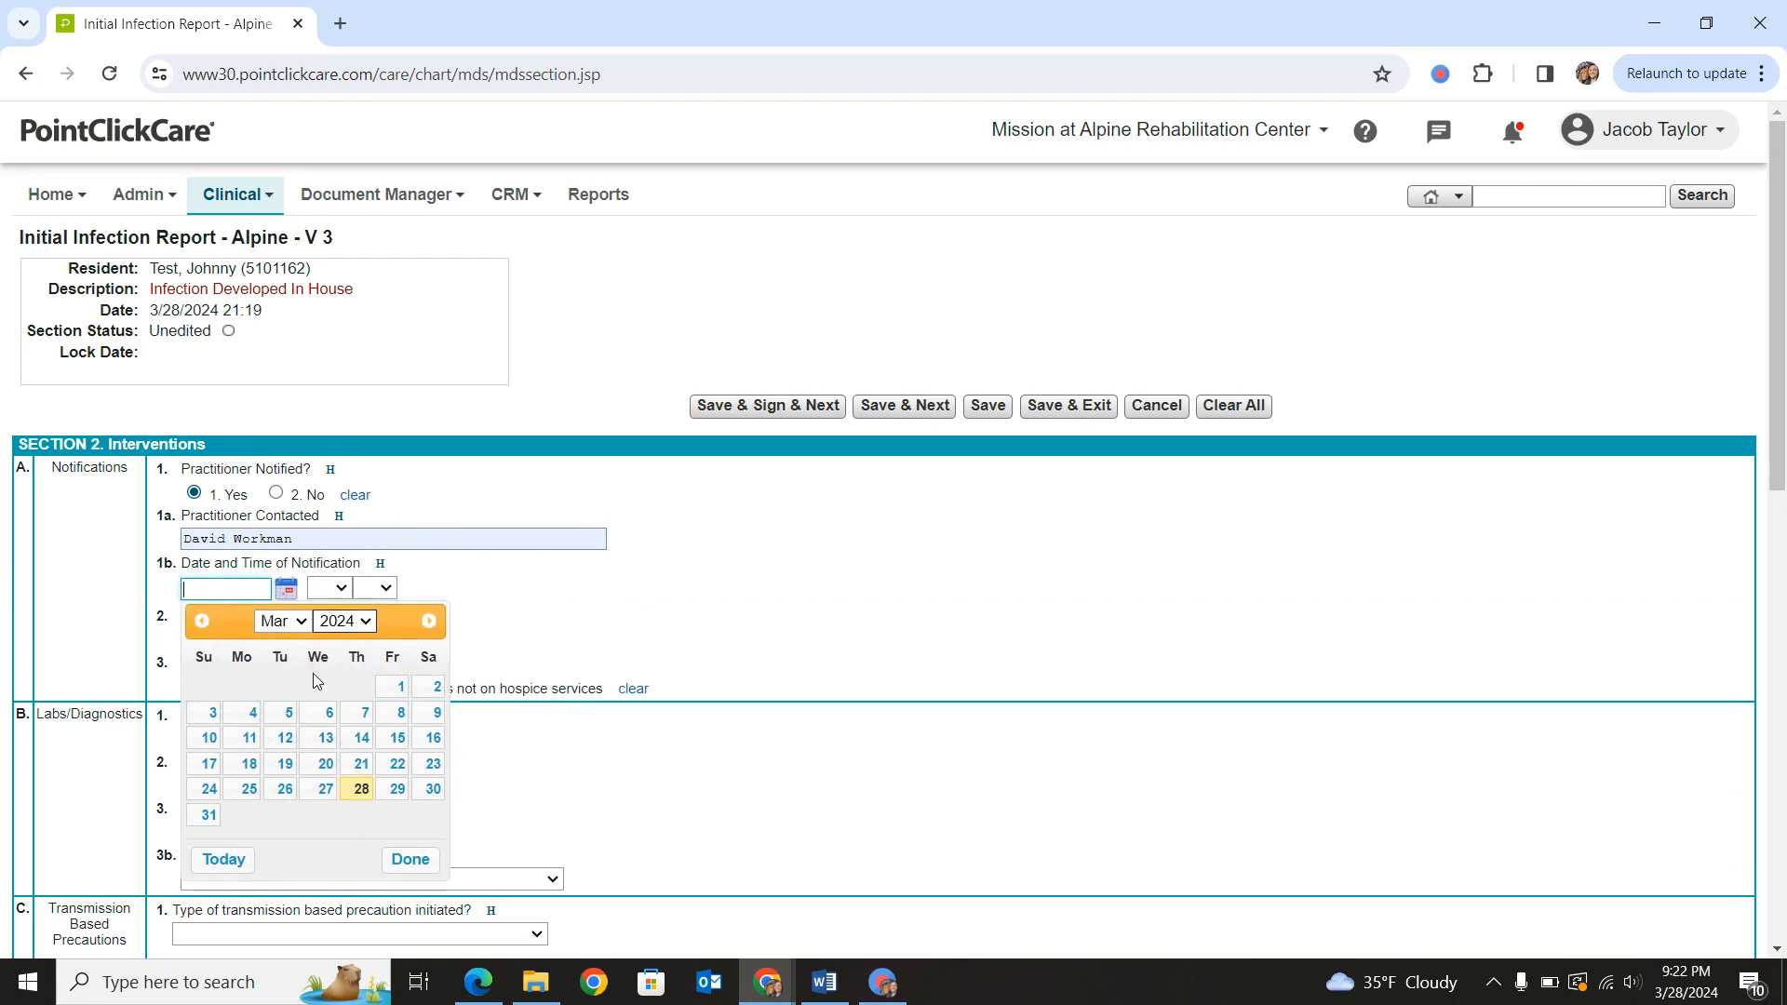
left_click(343, 790)
left_click(329, 587)
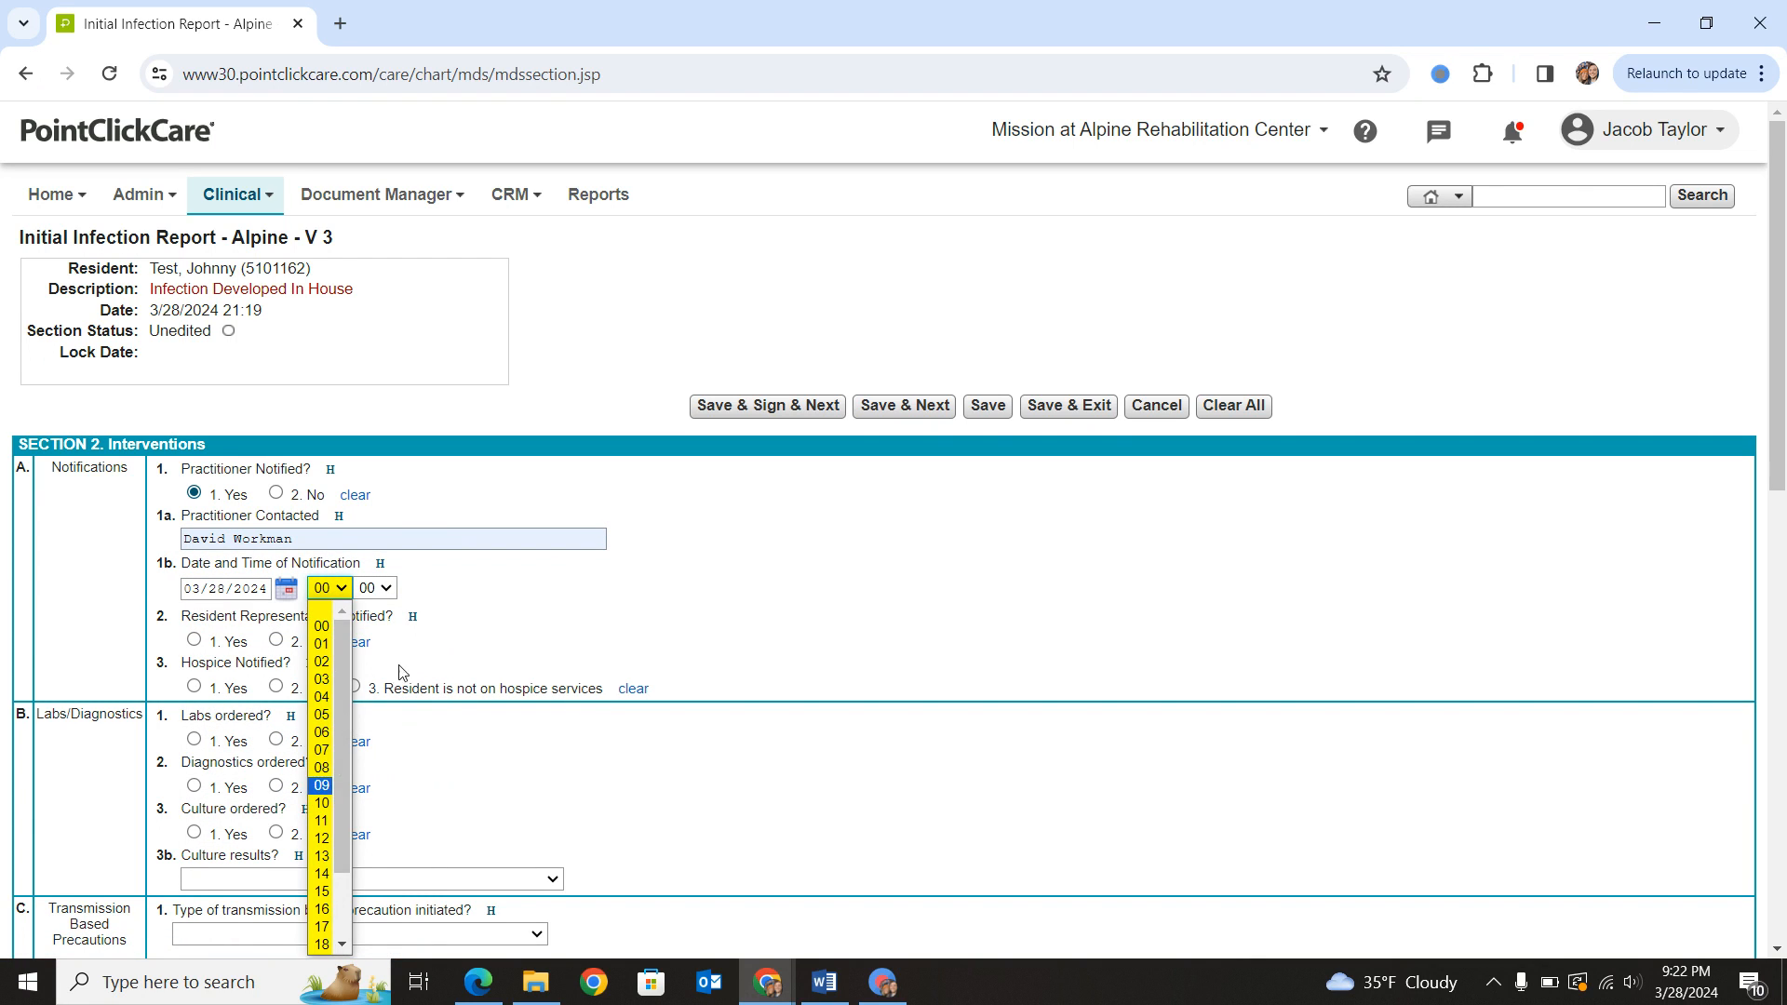
left_click(400, 670)
left_click(333, 588)
left_click(321, 837)
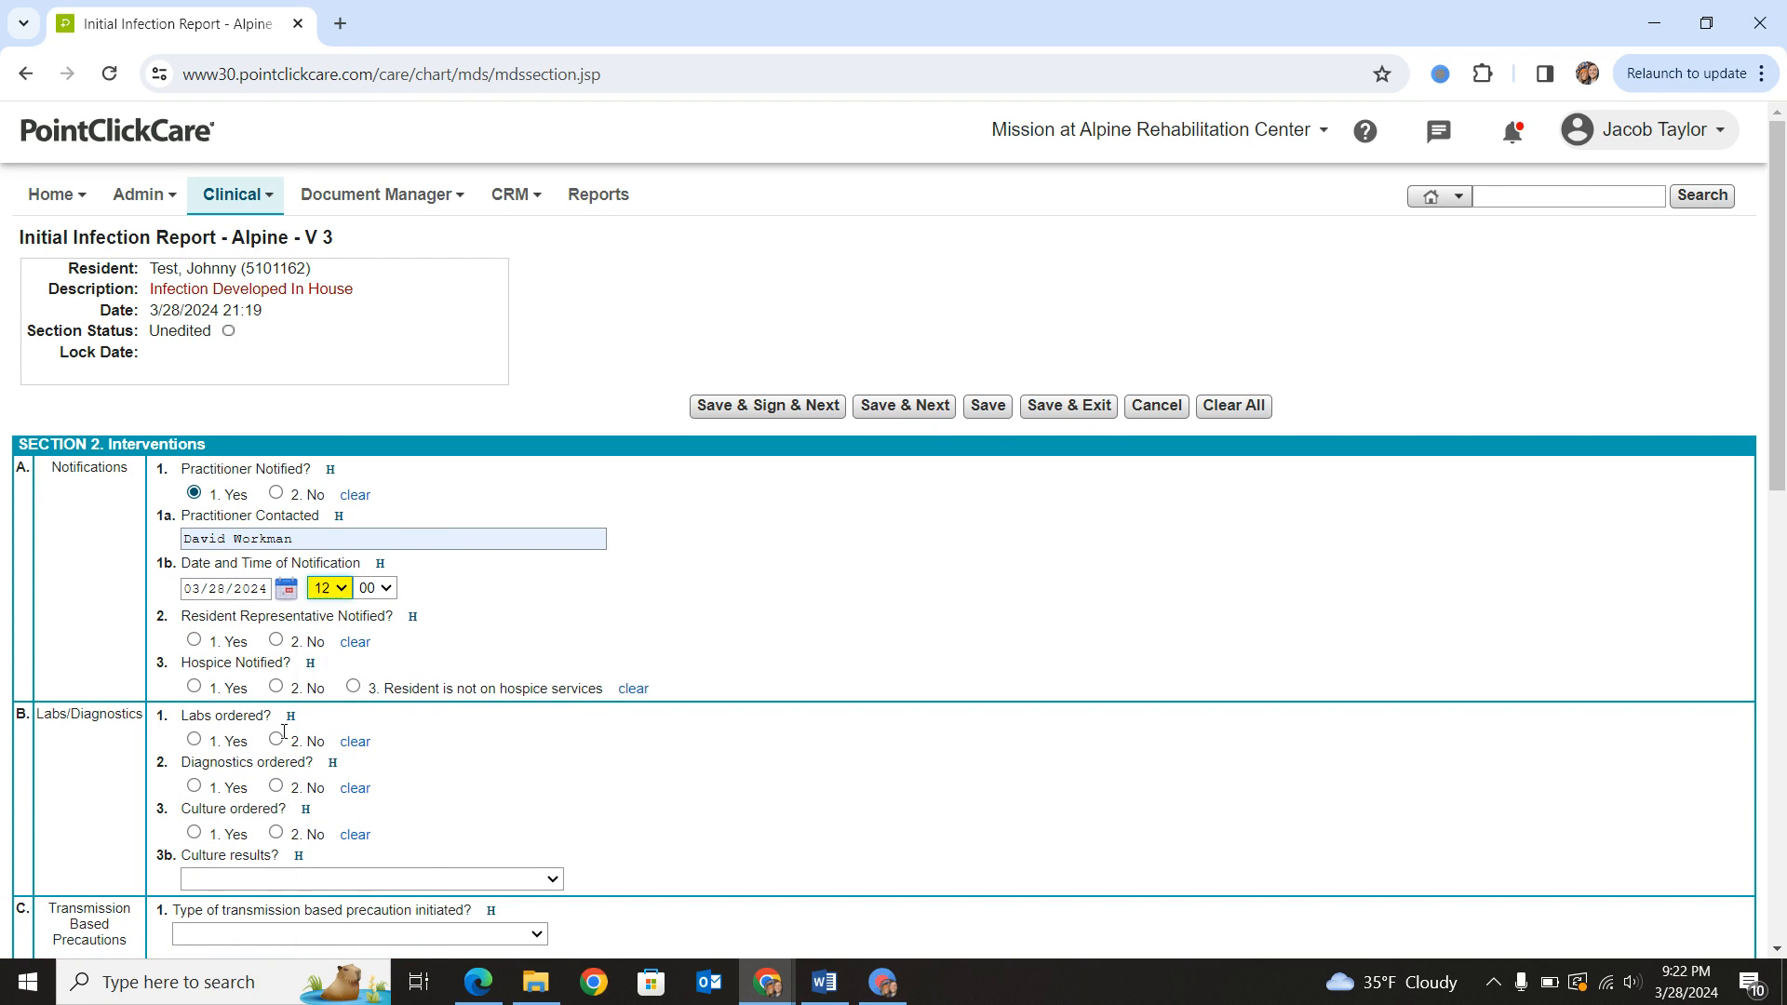
- Record the resident representative's name and notification on 03/28/2024 at 10:00, and mark the resident as not on hospice services
left_click(194, 640)
left_click(344, 687)
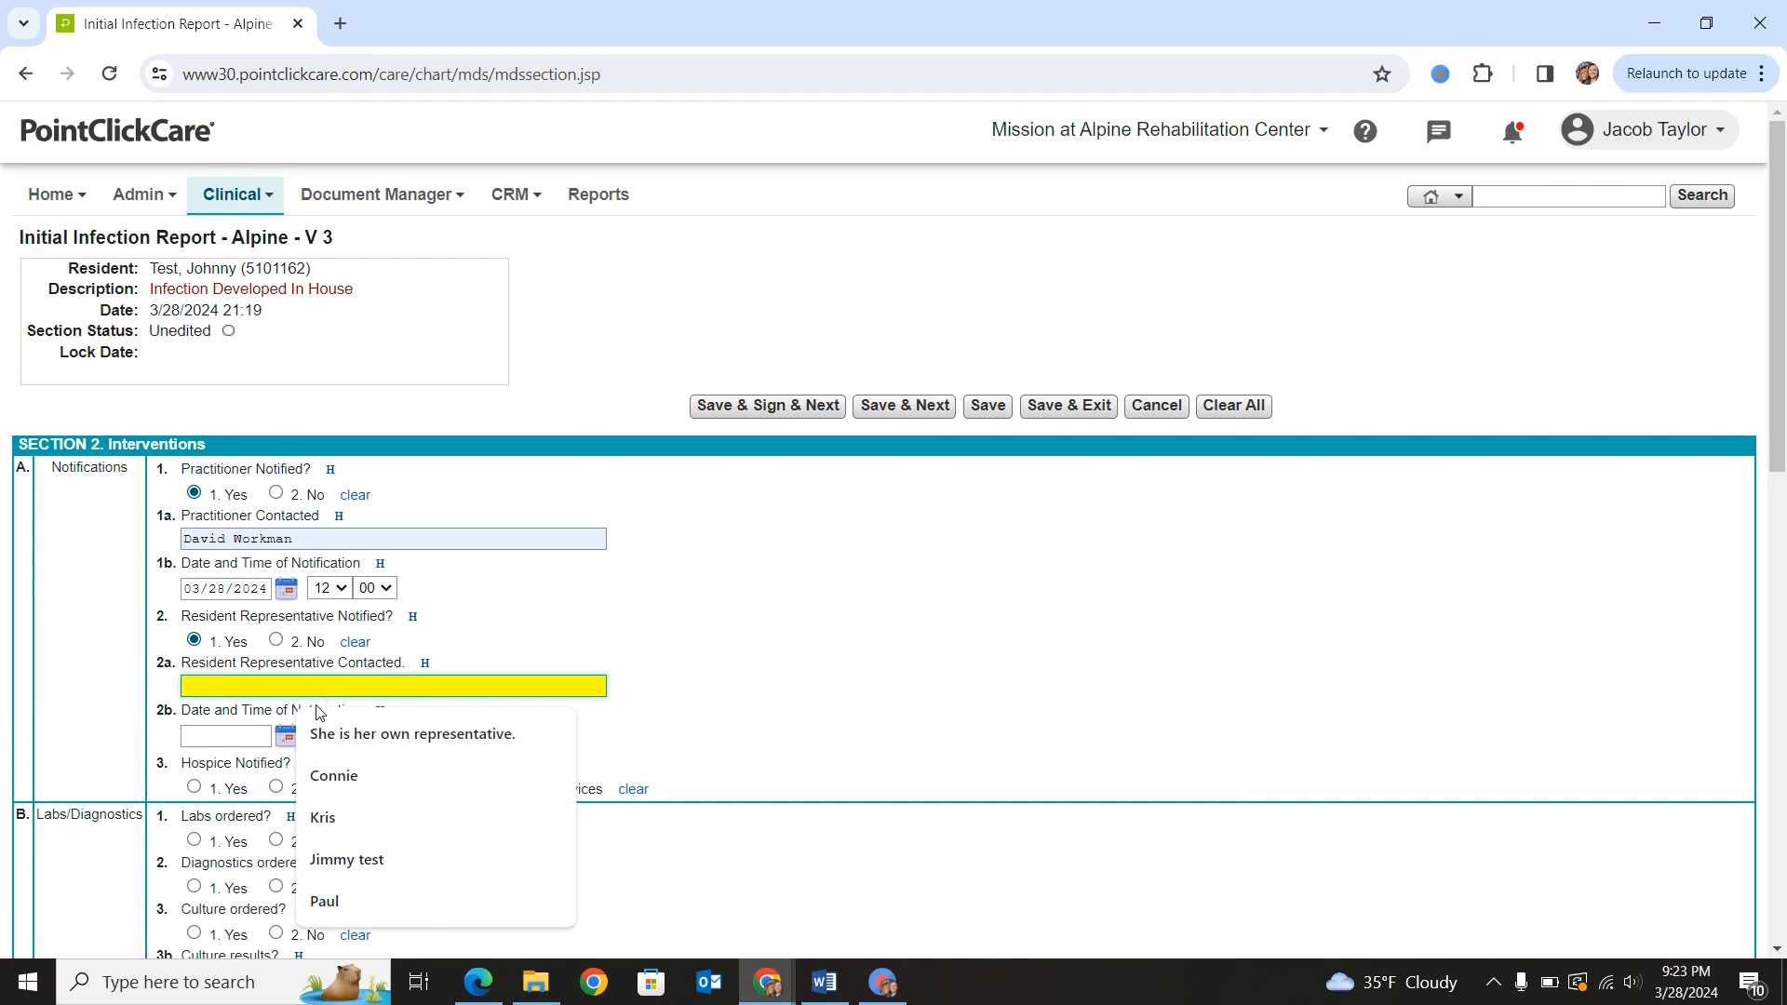
left_click(333, 775)
left_click(288, 740)
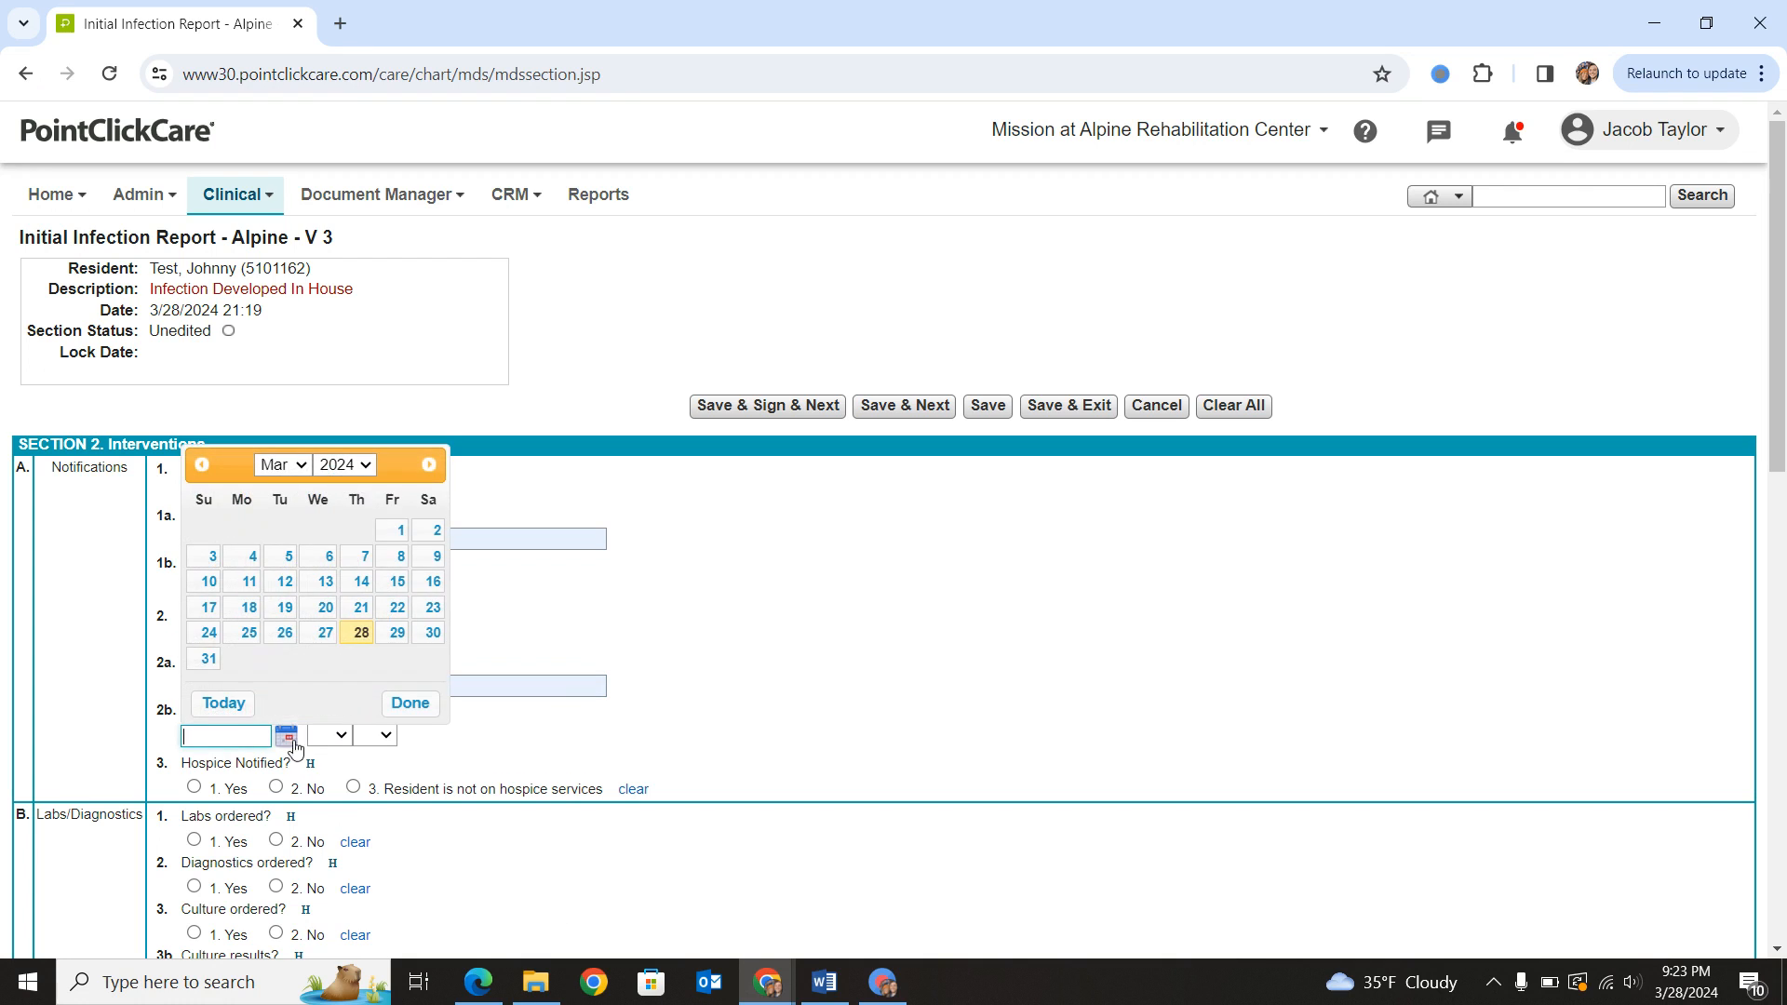
left_click(357, 633)
left_click(329, 735)
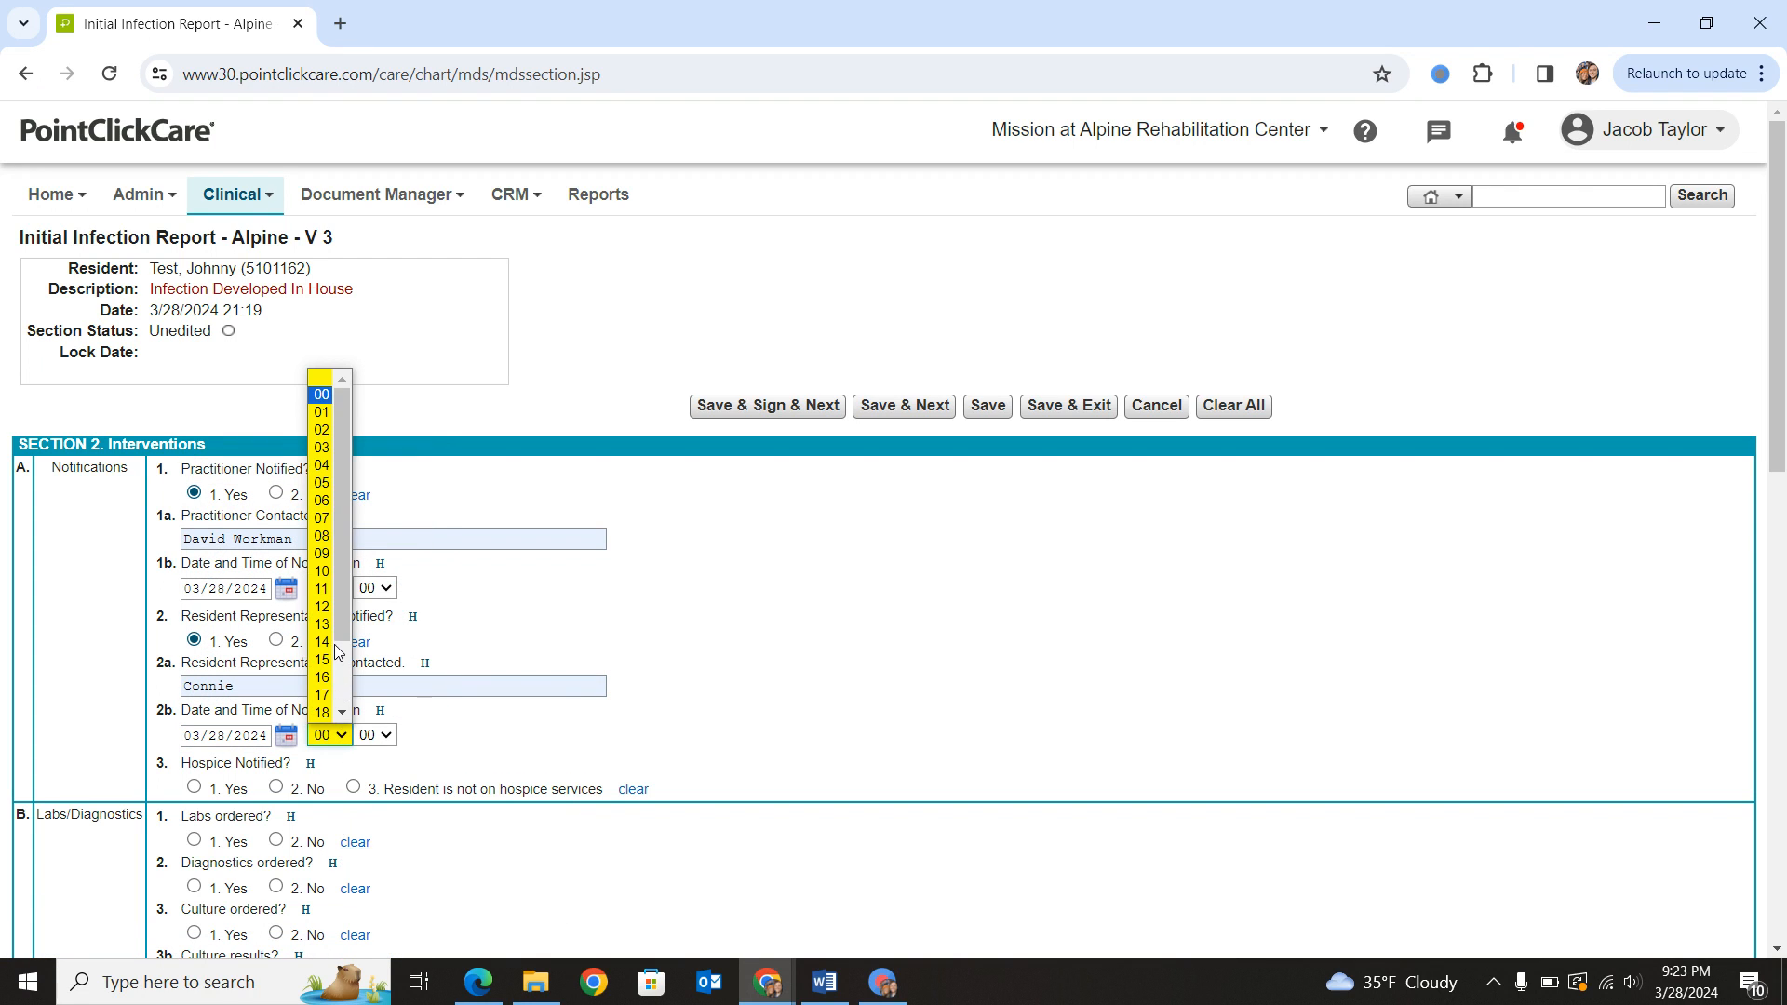
left_click(321, 571)
scroll(292, 743, "down", 1)
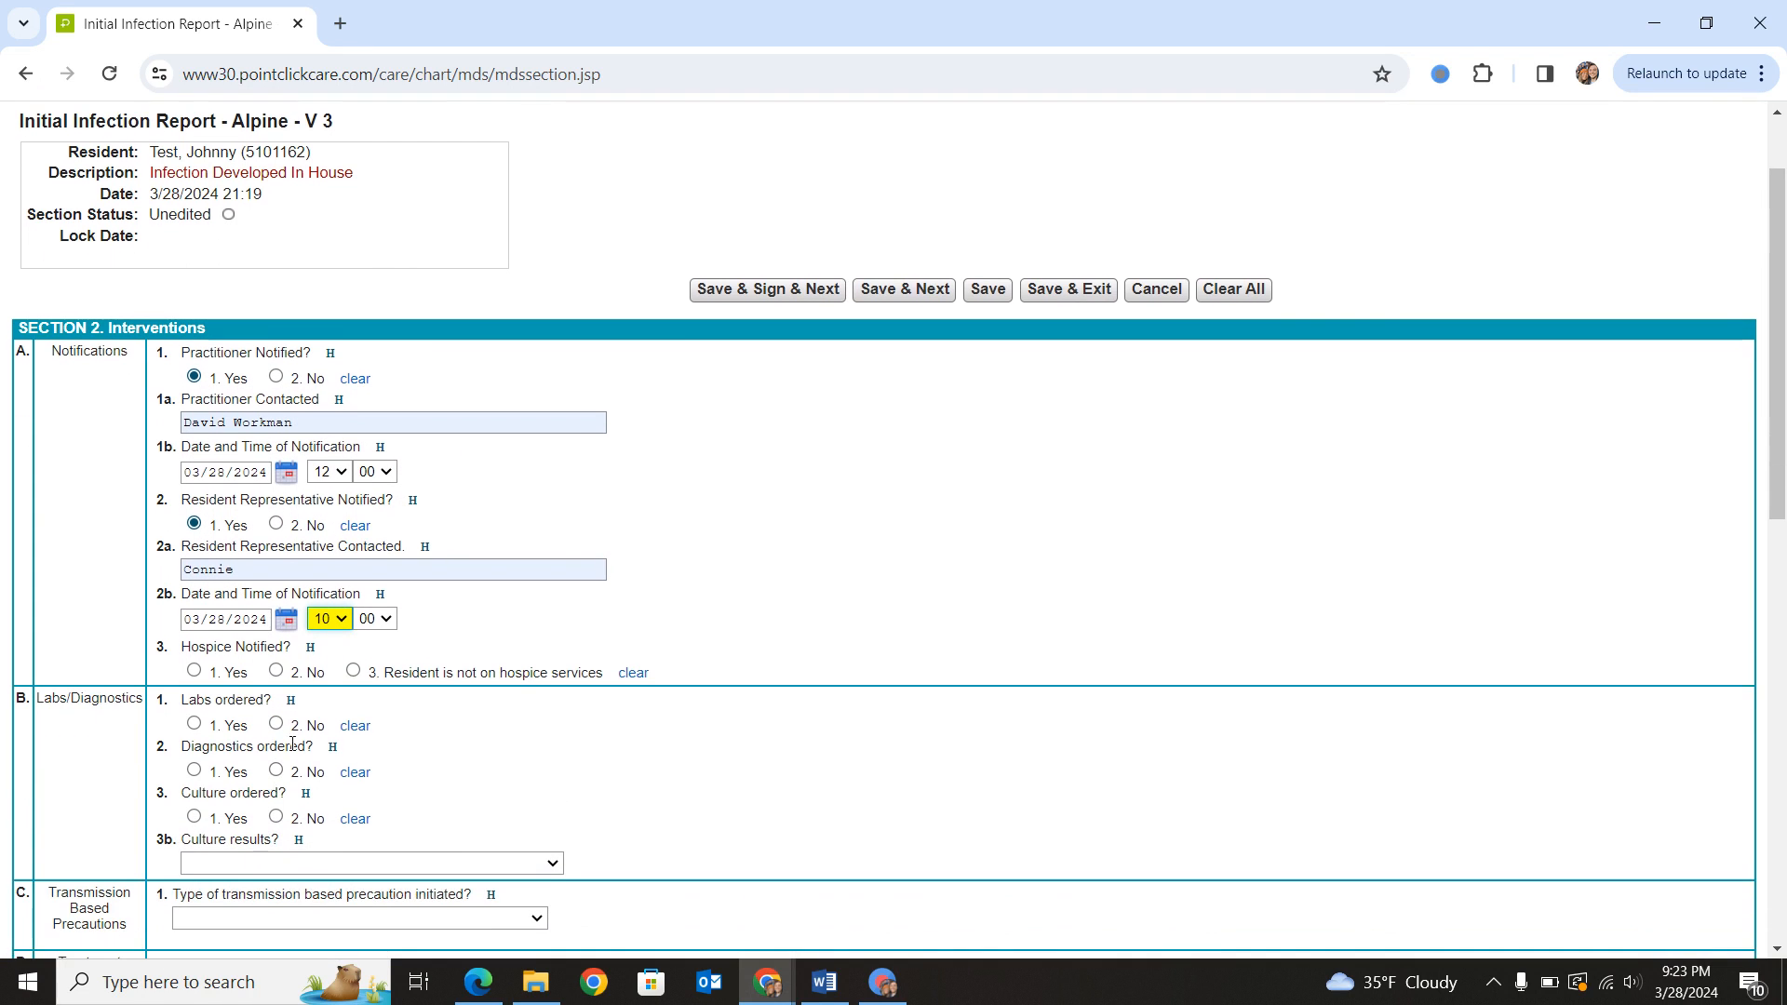
left_click(354, 671)
- Record labs as ordered, with date obtained 03/28/2024 and lab results "WBC 20"
scroll(323, 698, "down", 1)
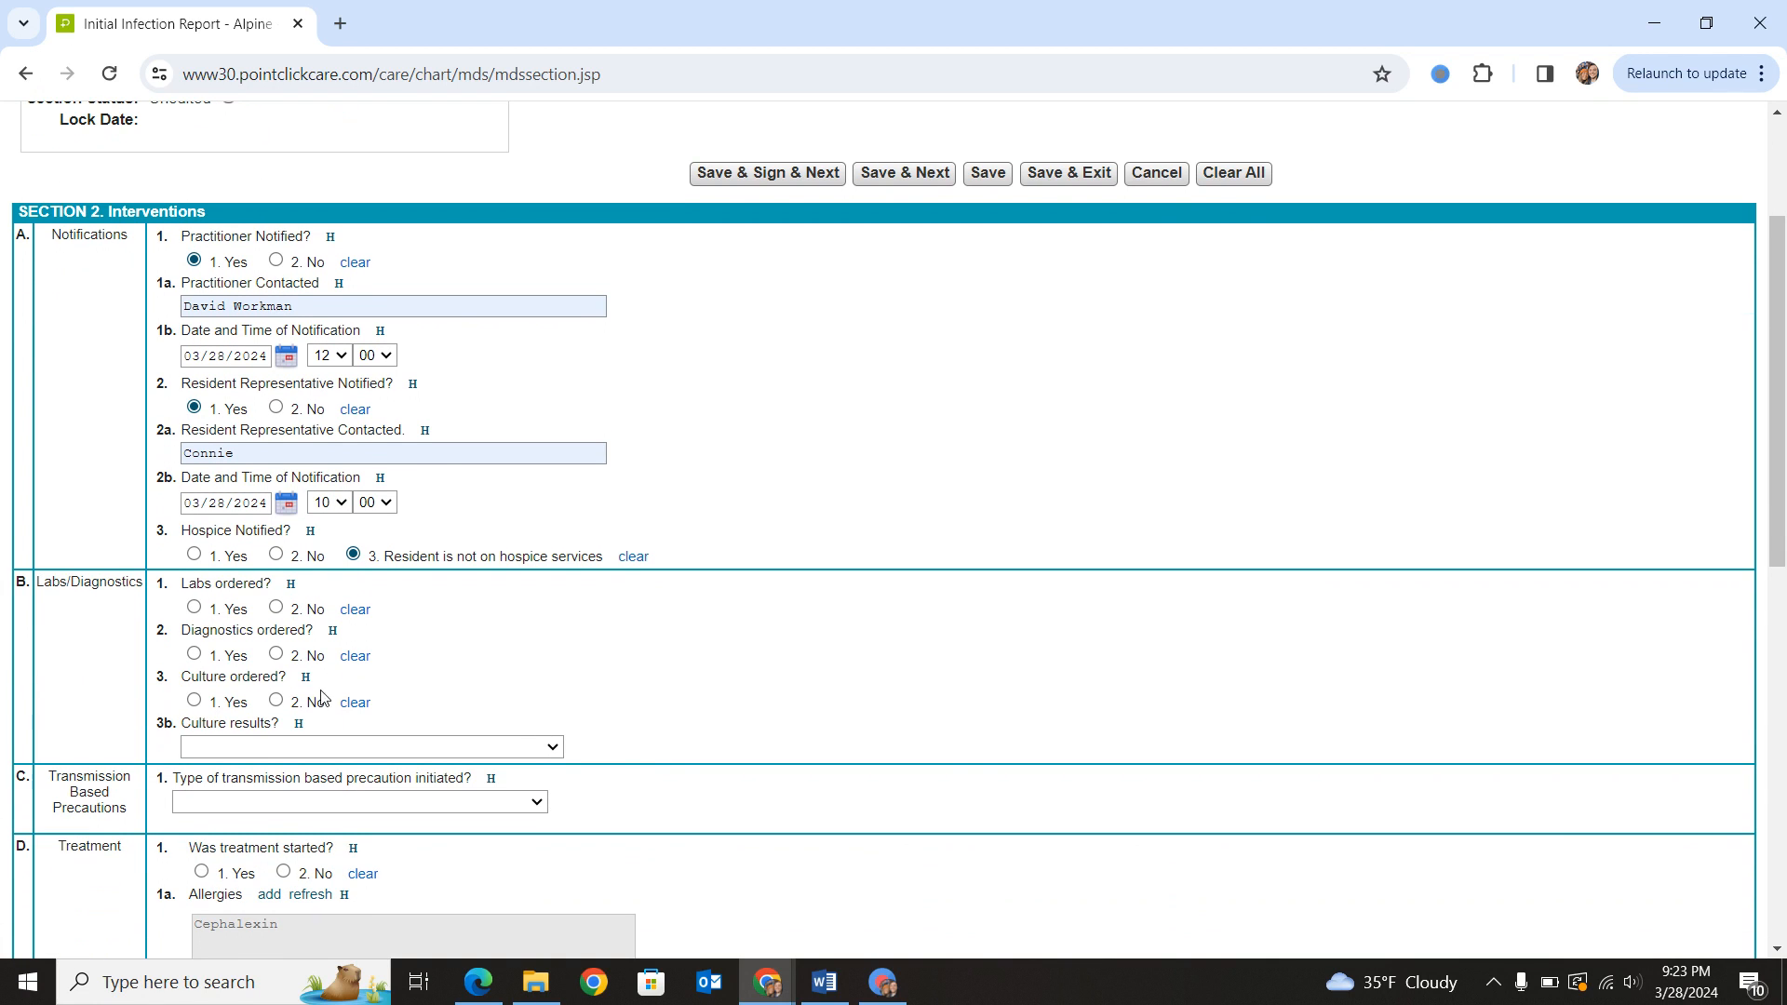
left_click(193, 607)
left_click(225, 656)
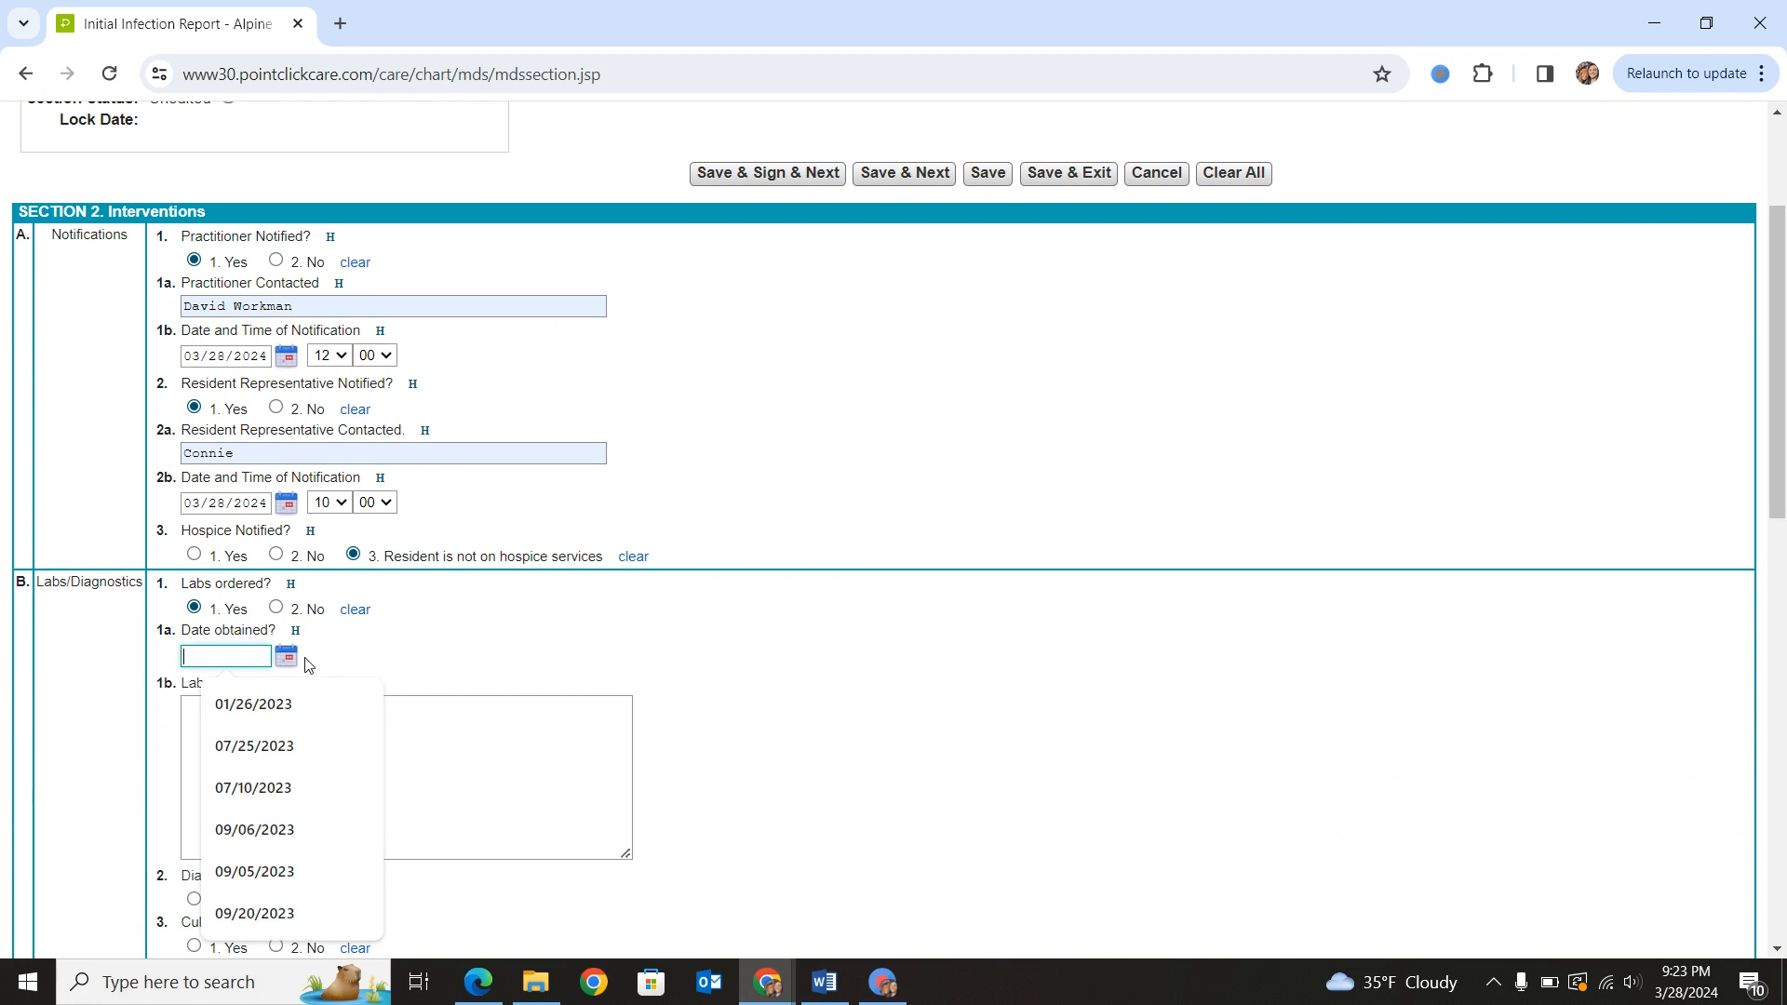
left_click(287, 656)
left_click(359, 855)
left_click(351, 782)
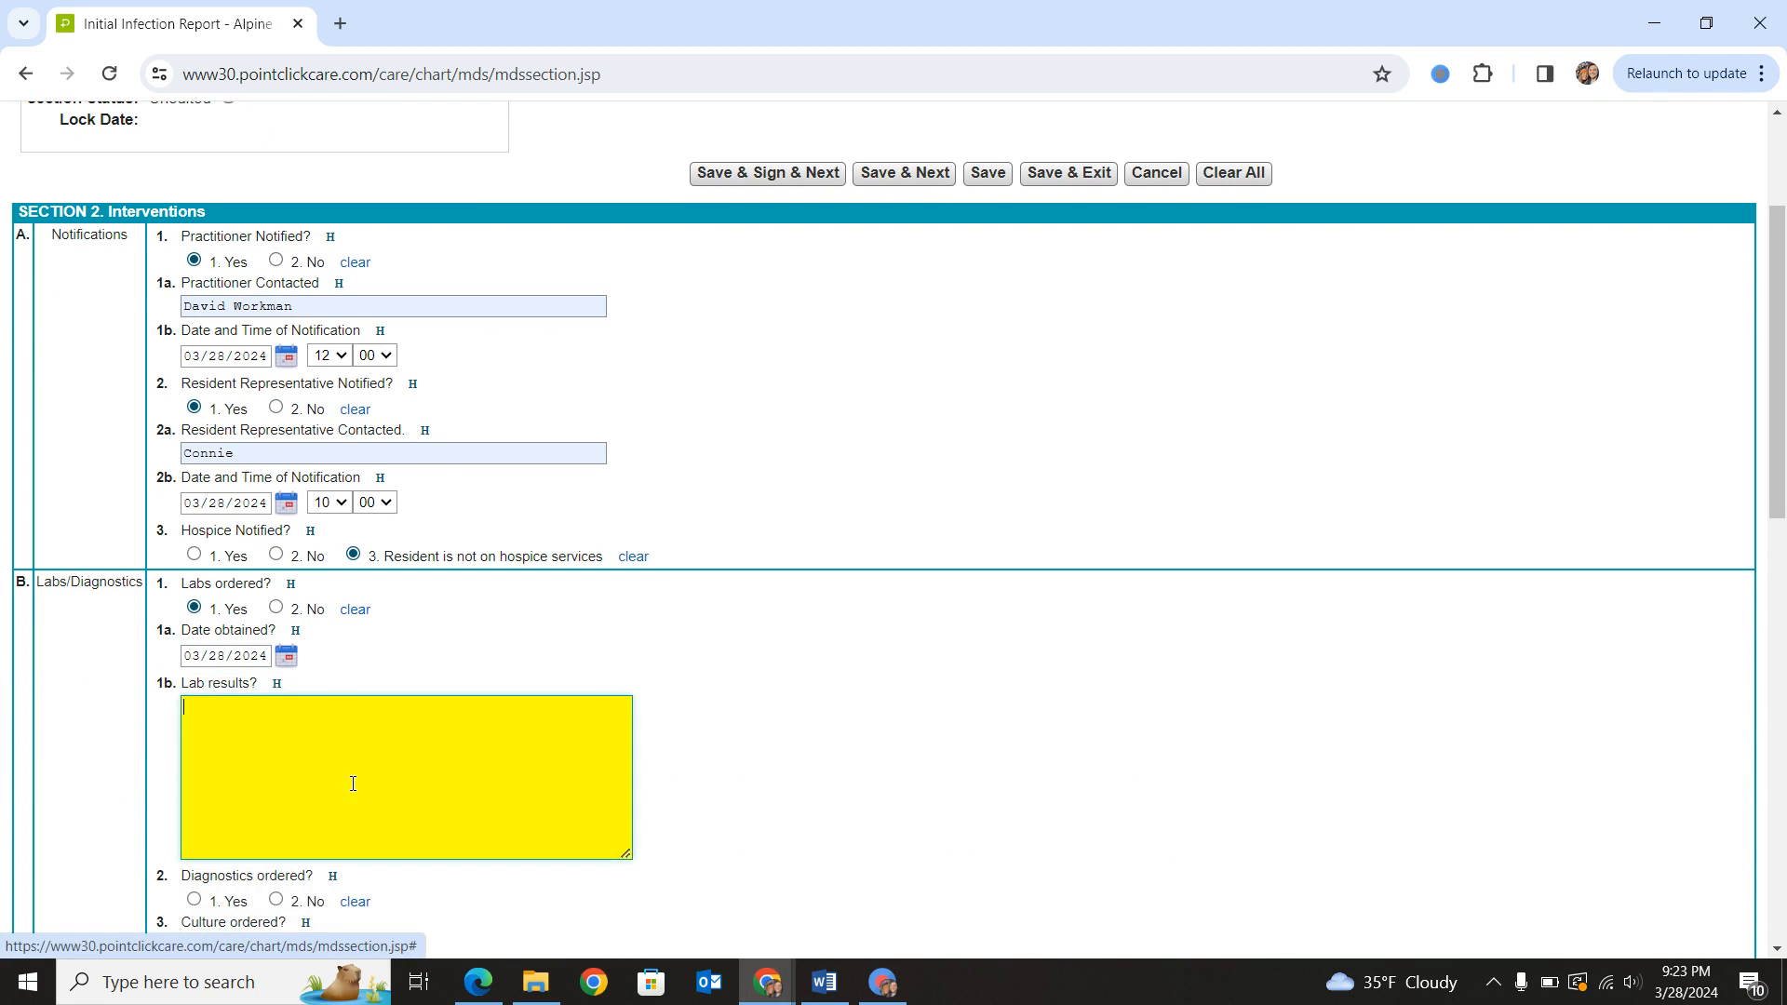
type("WB")
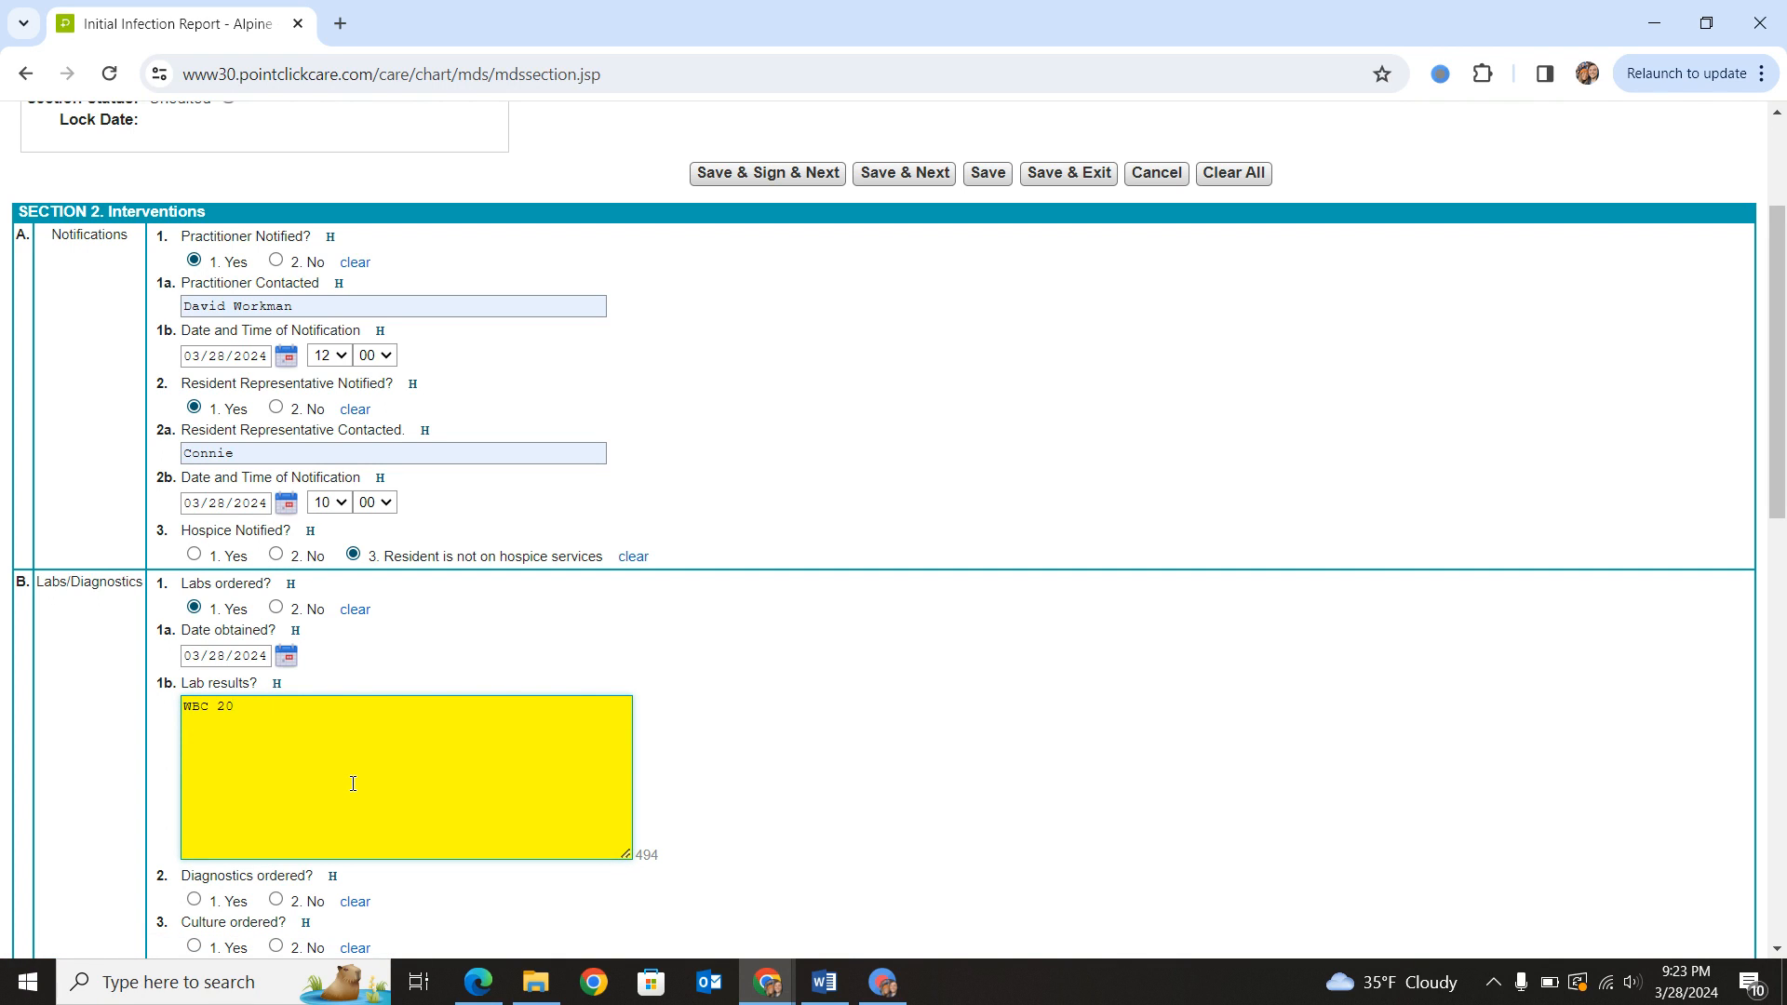
- Answer No to diagnostics ordered and Yes to culture ordered, and add the line "u/a e coli." to the lab results
scroll(353, 784, "down", 3)
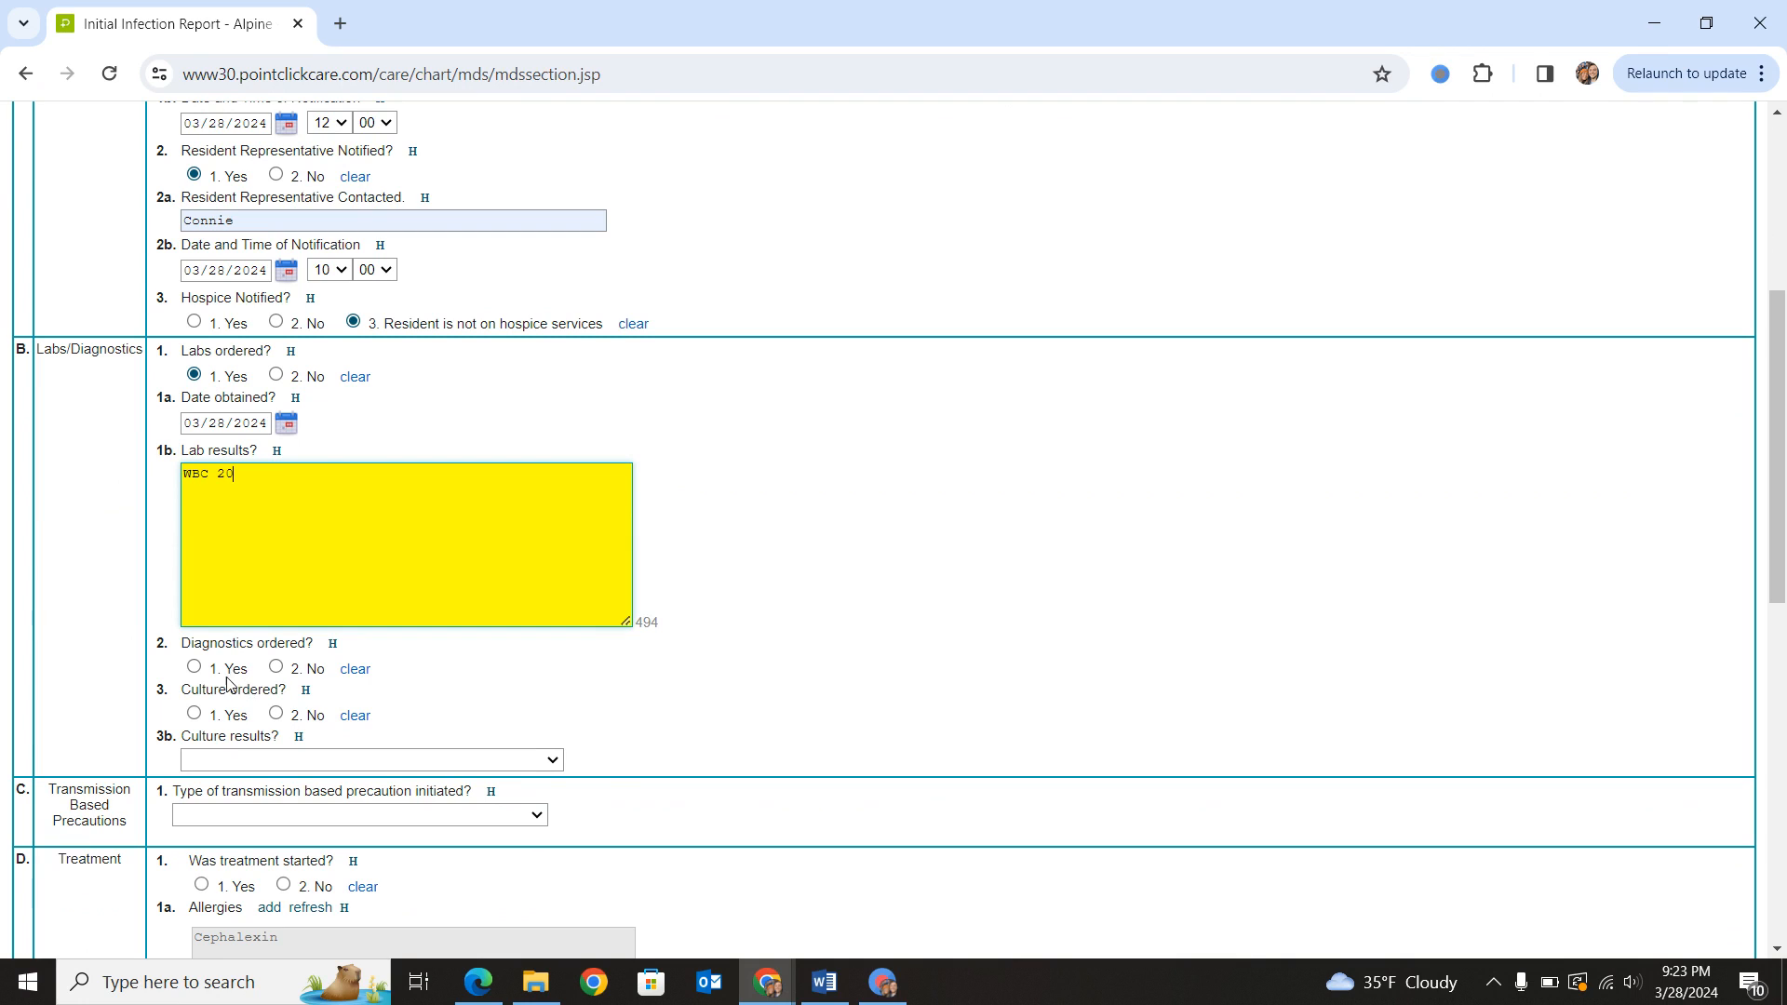
left_click(275, 667)
left_click(197, 715)
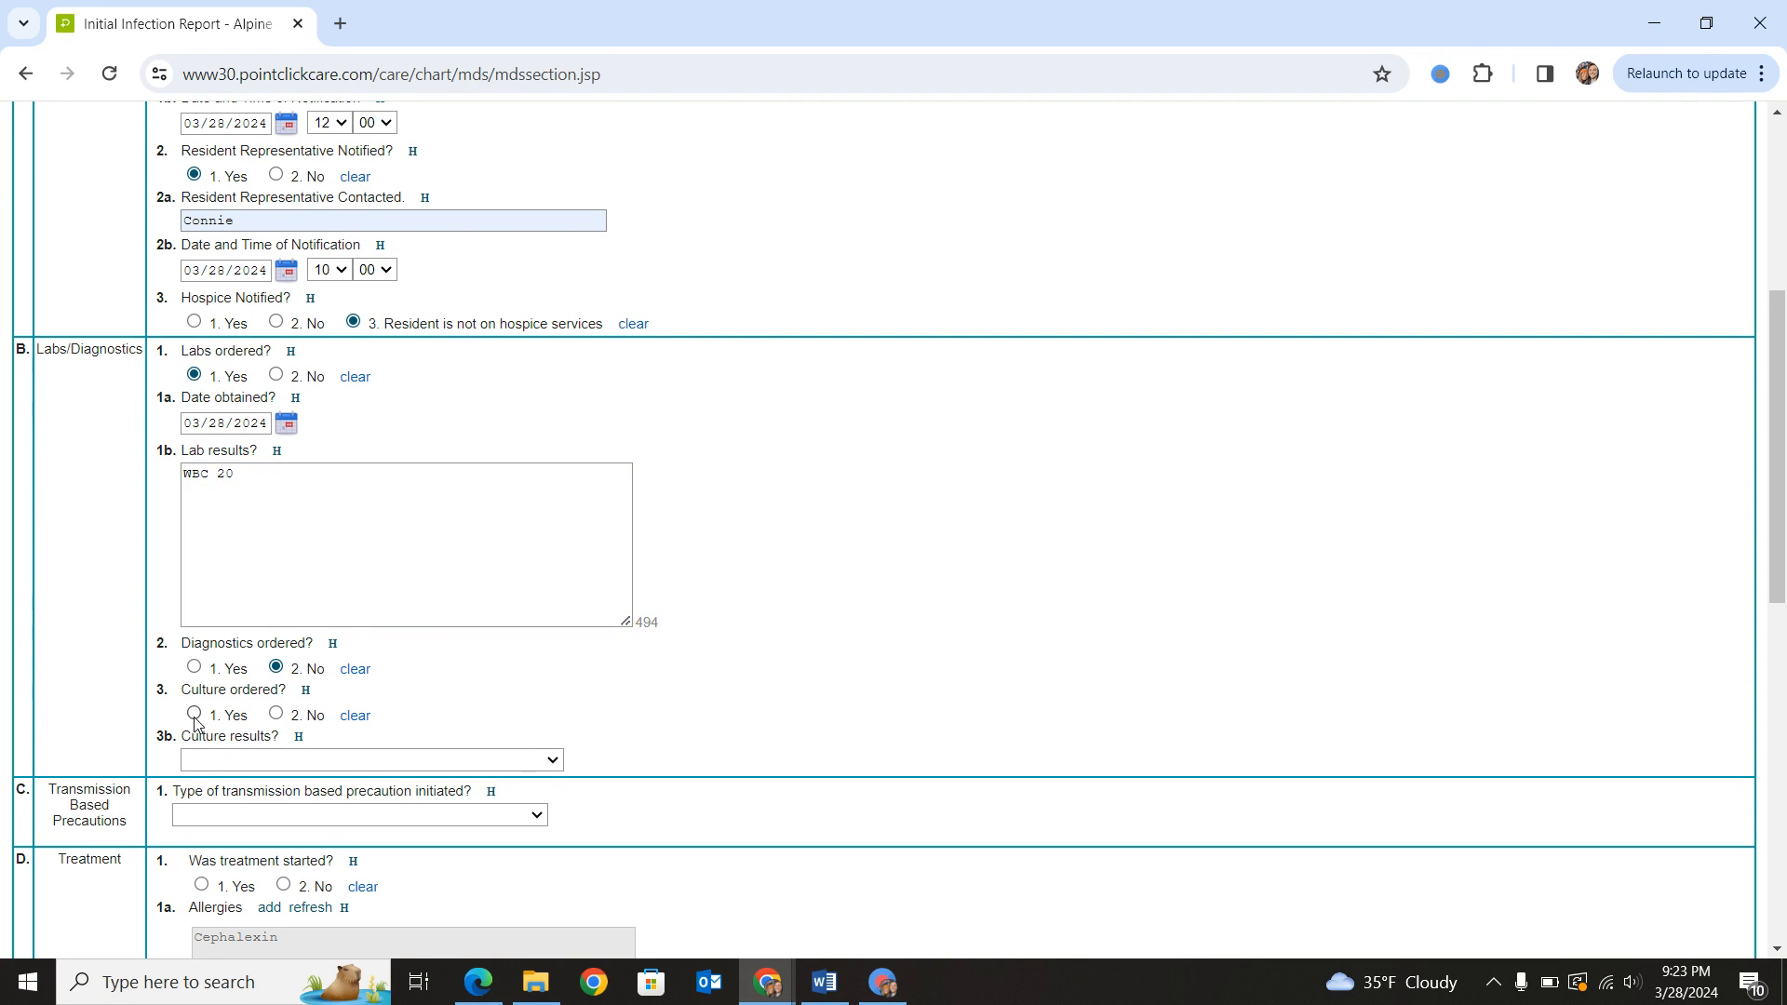
left_click(258, 493)
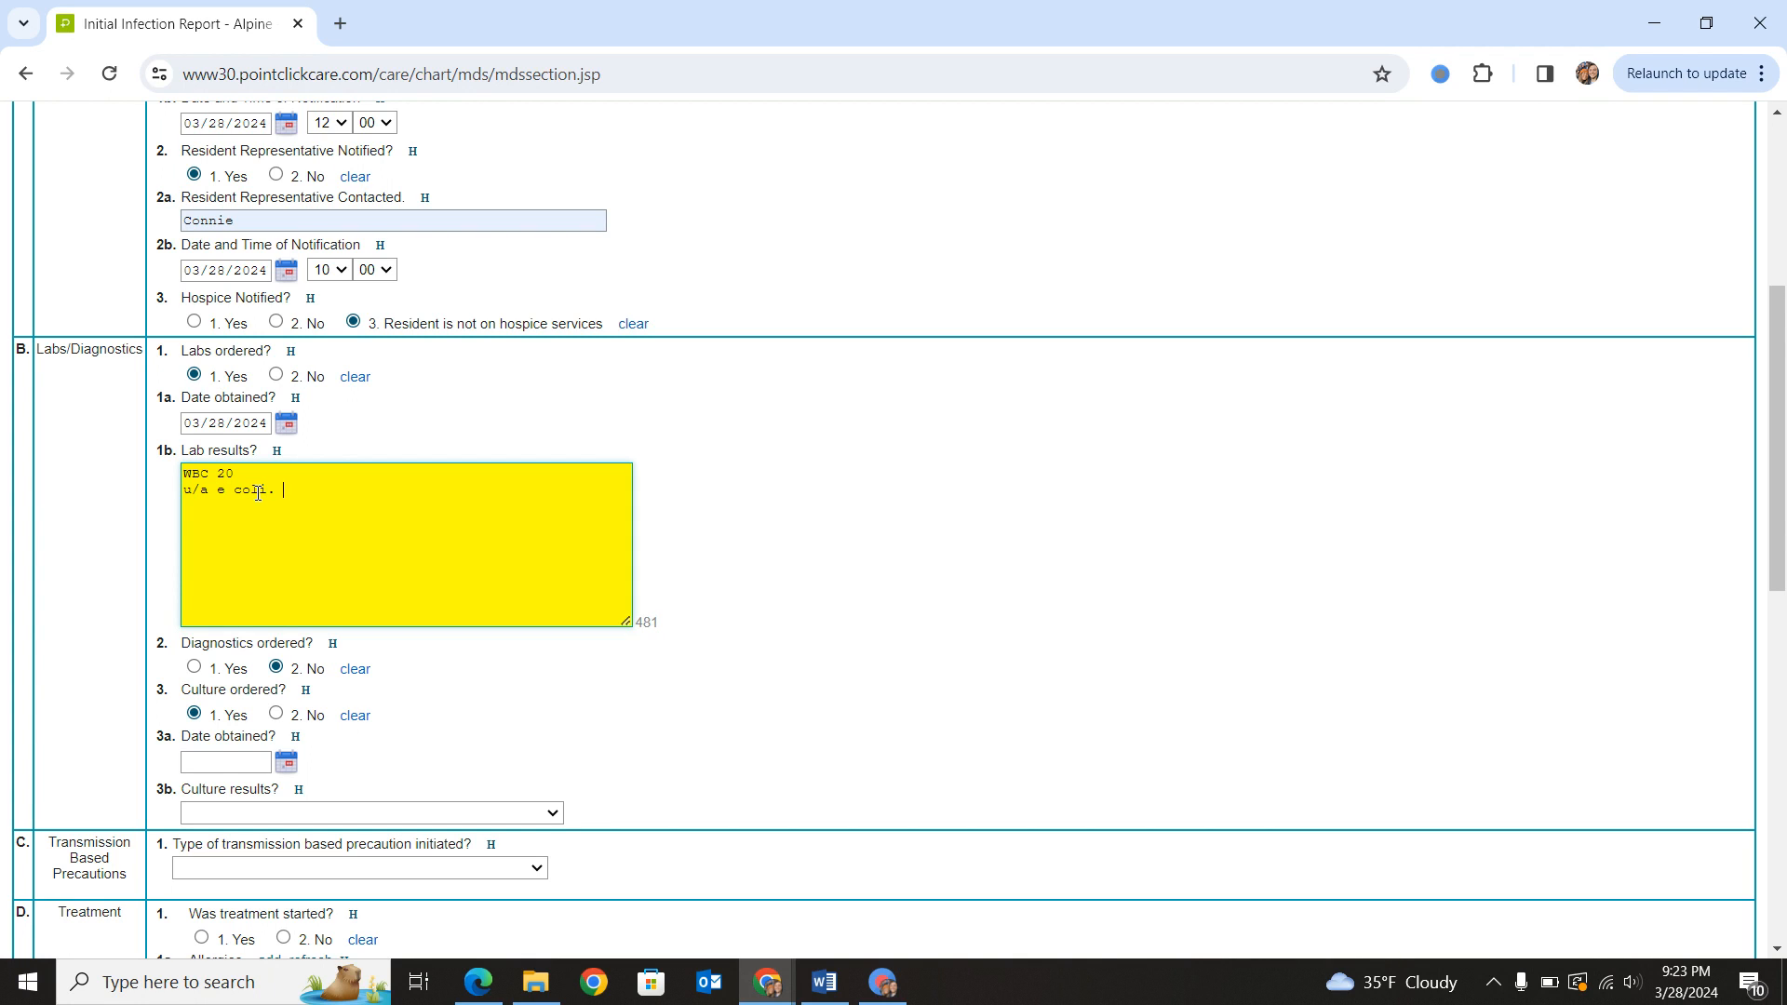
- Set the culture's date obtained to 03/28/2024 and its result to E-Coli
left_click(286, 763)
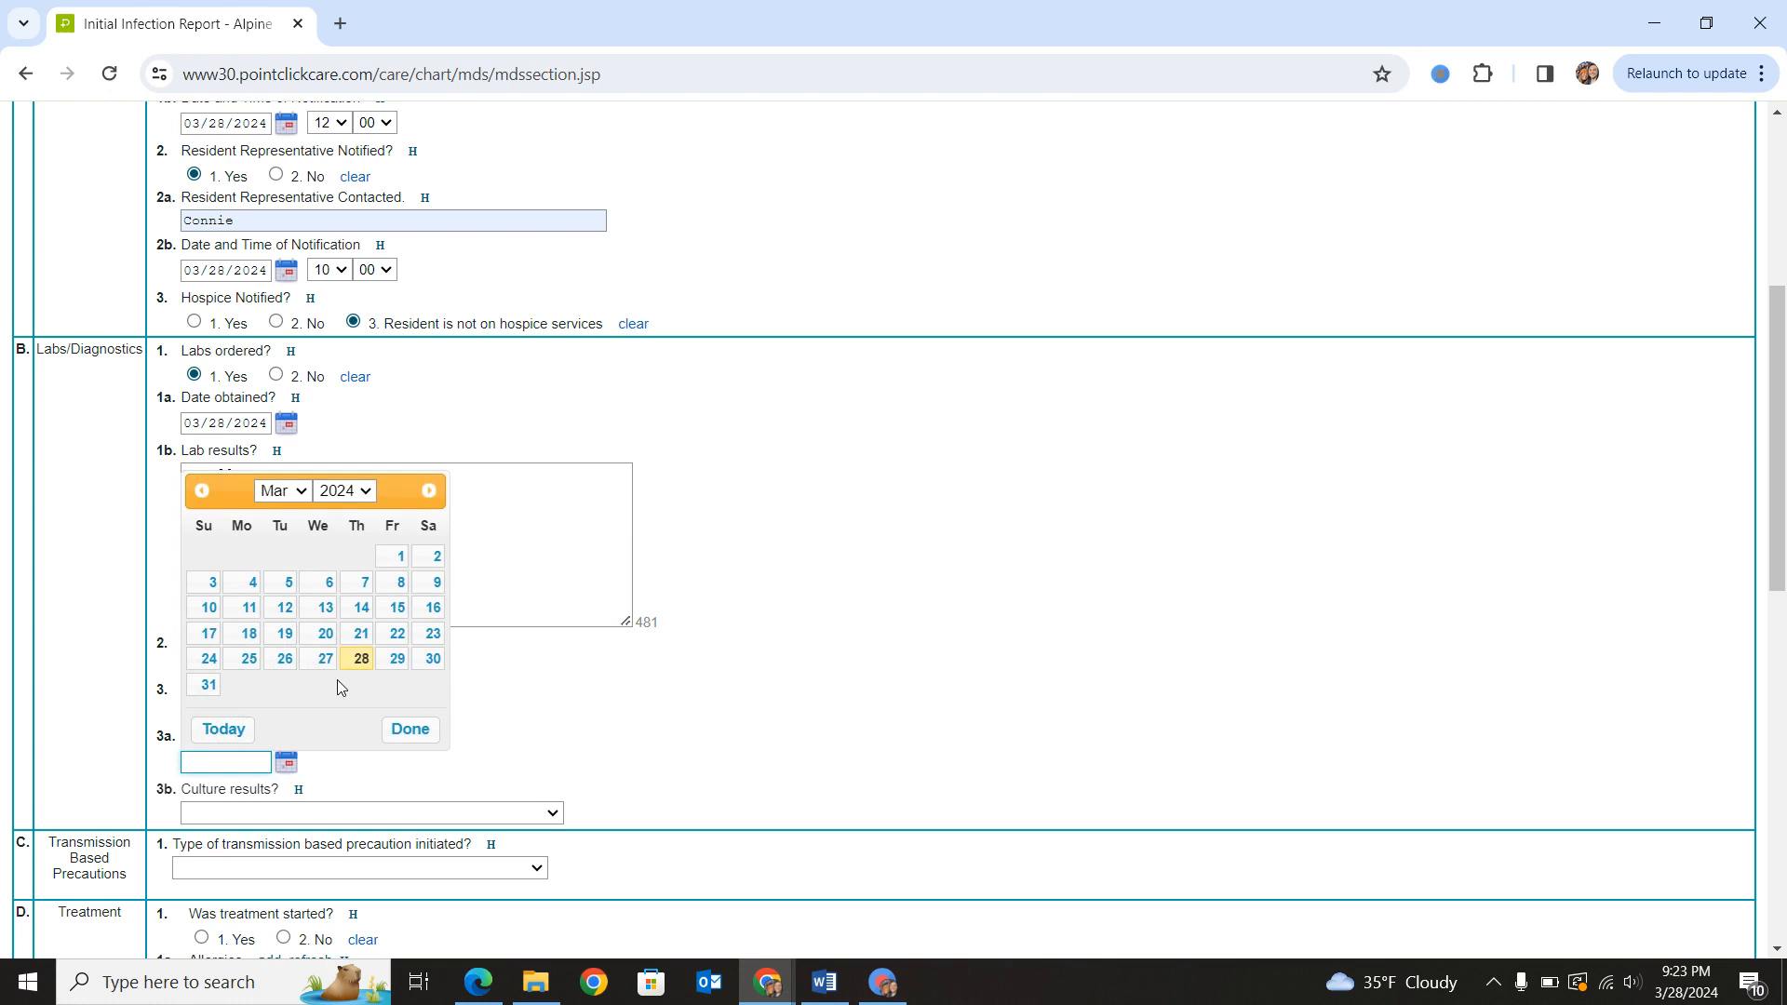
left_click(358, 662)
left_click(288, 806)
scroll(270, 688, "down", 2)
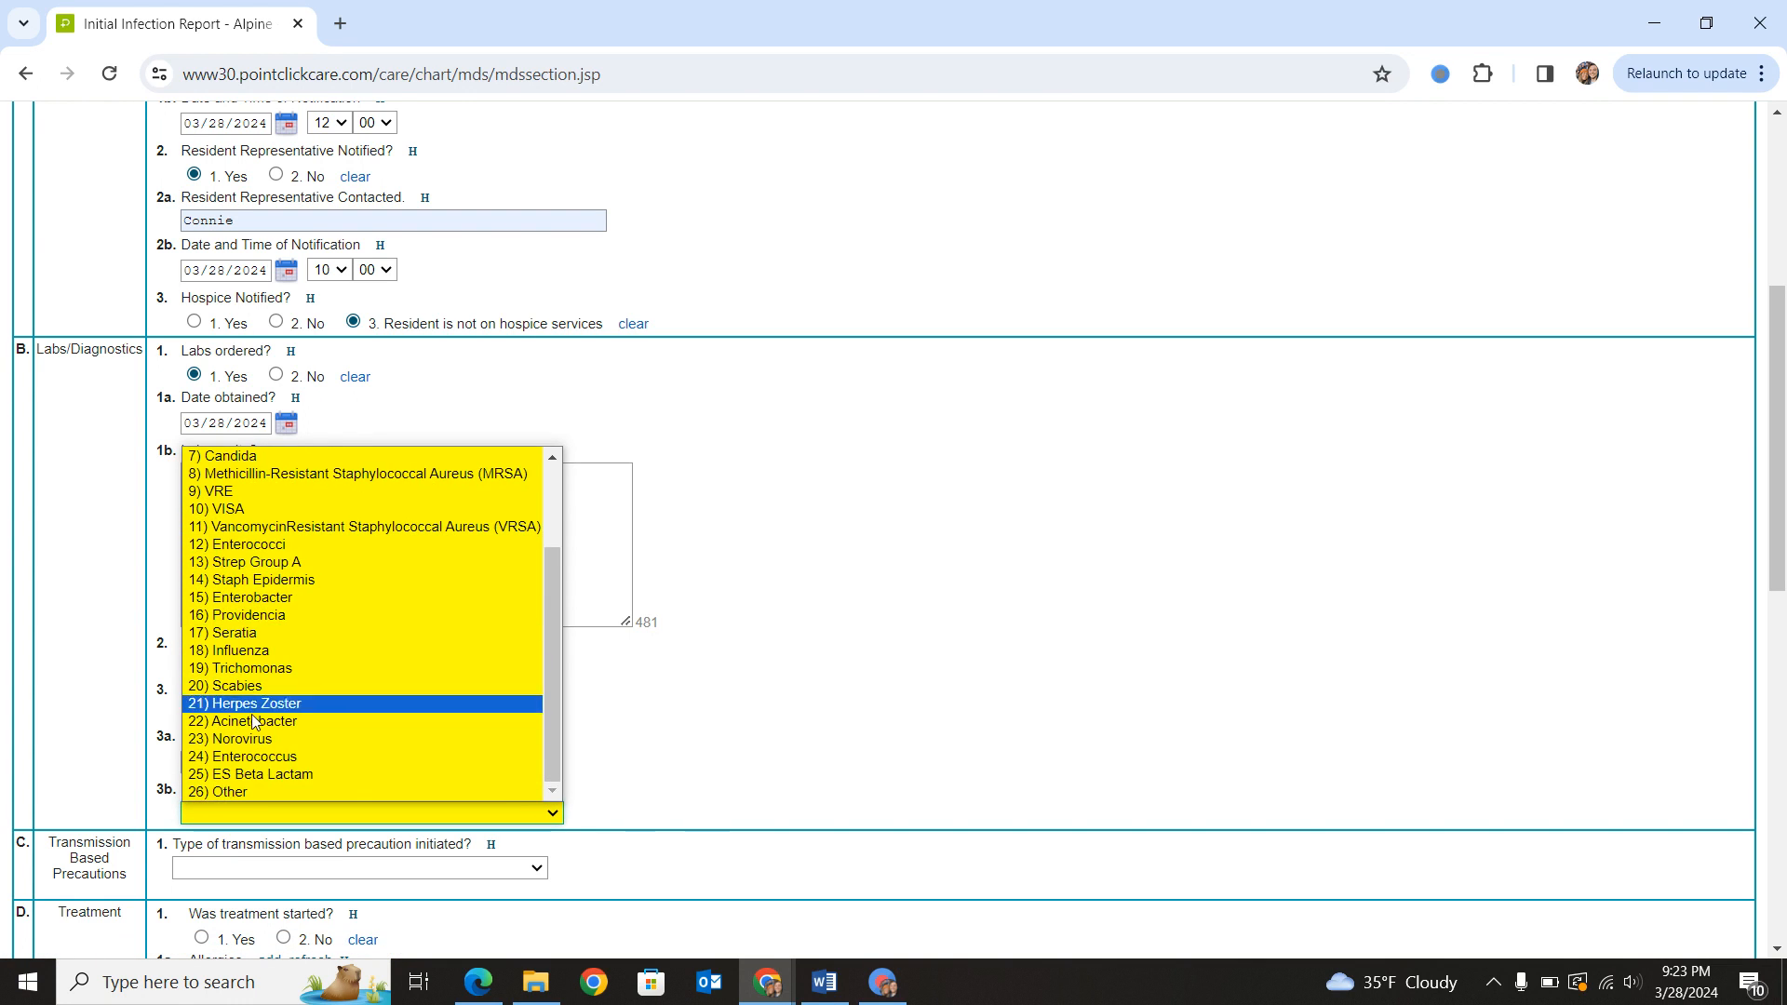
scroll(265, 688, "up", 3)
left_click(269, 490)
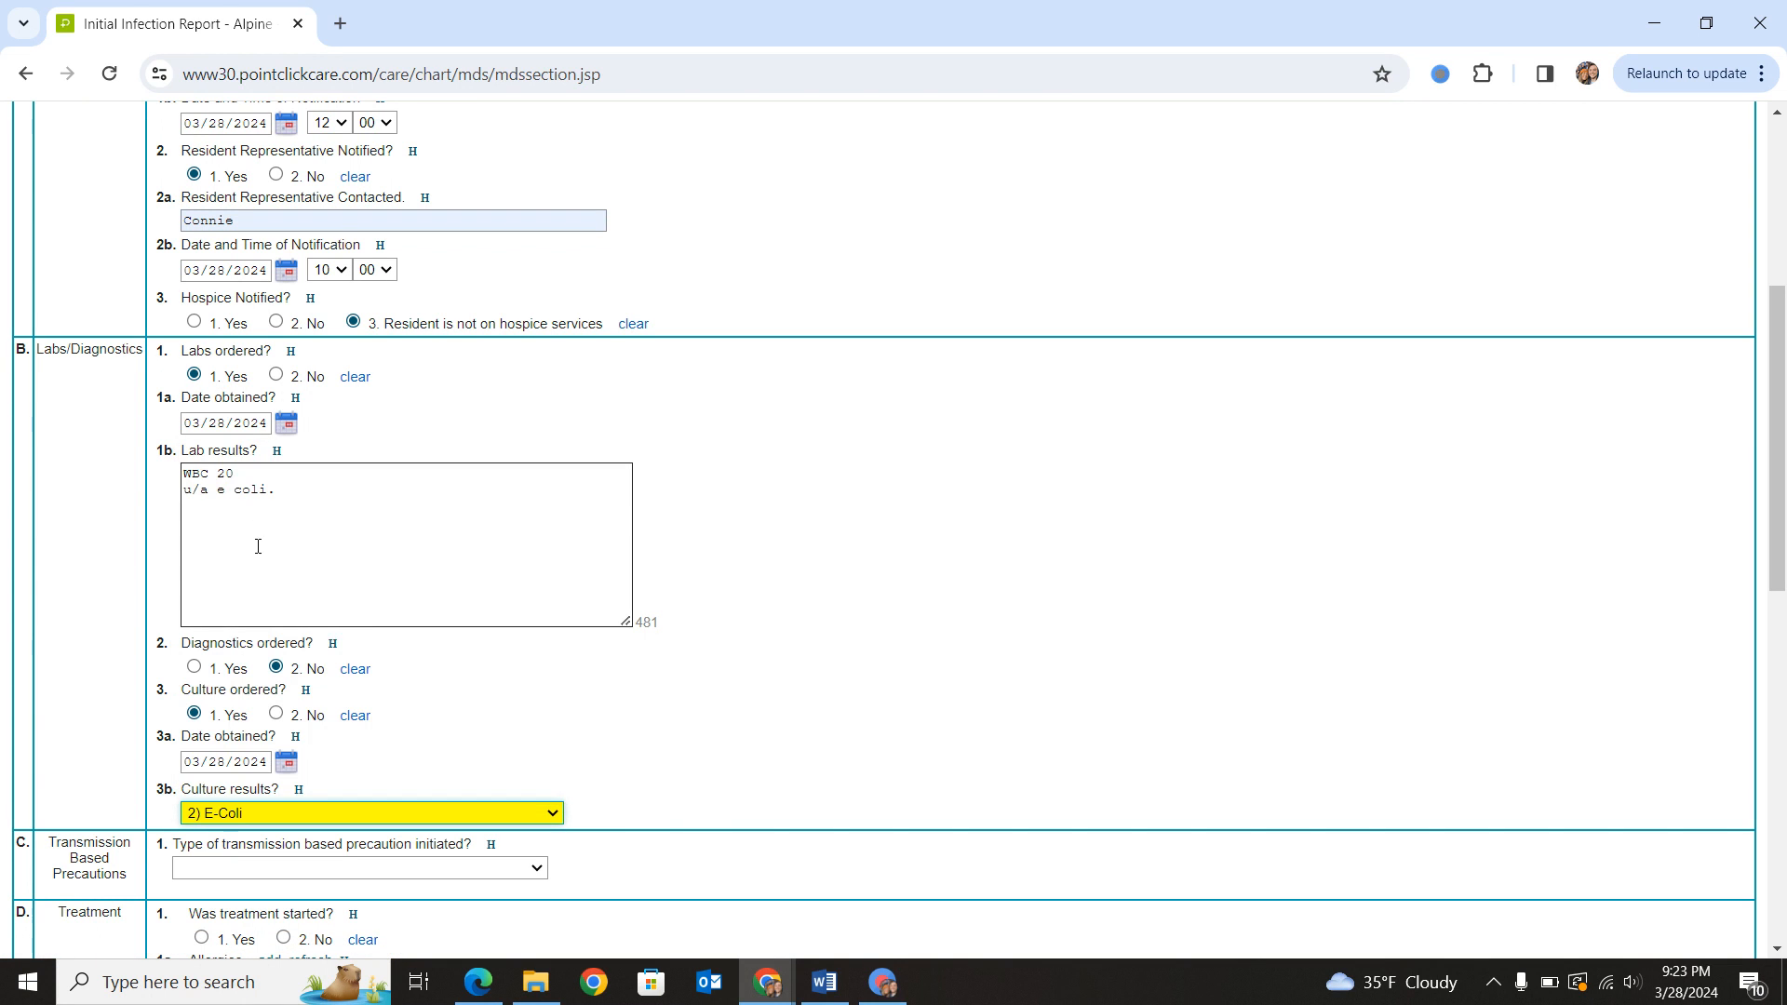
- Set the transmission based precaution to Standard Precautions and answer Yes to treatment started
scroll(354, 567, "down", 3)
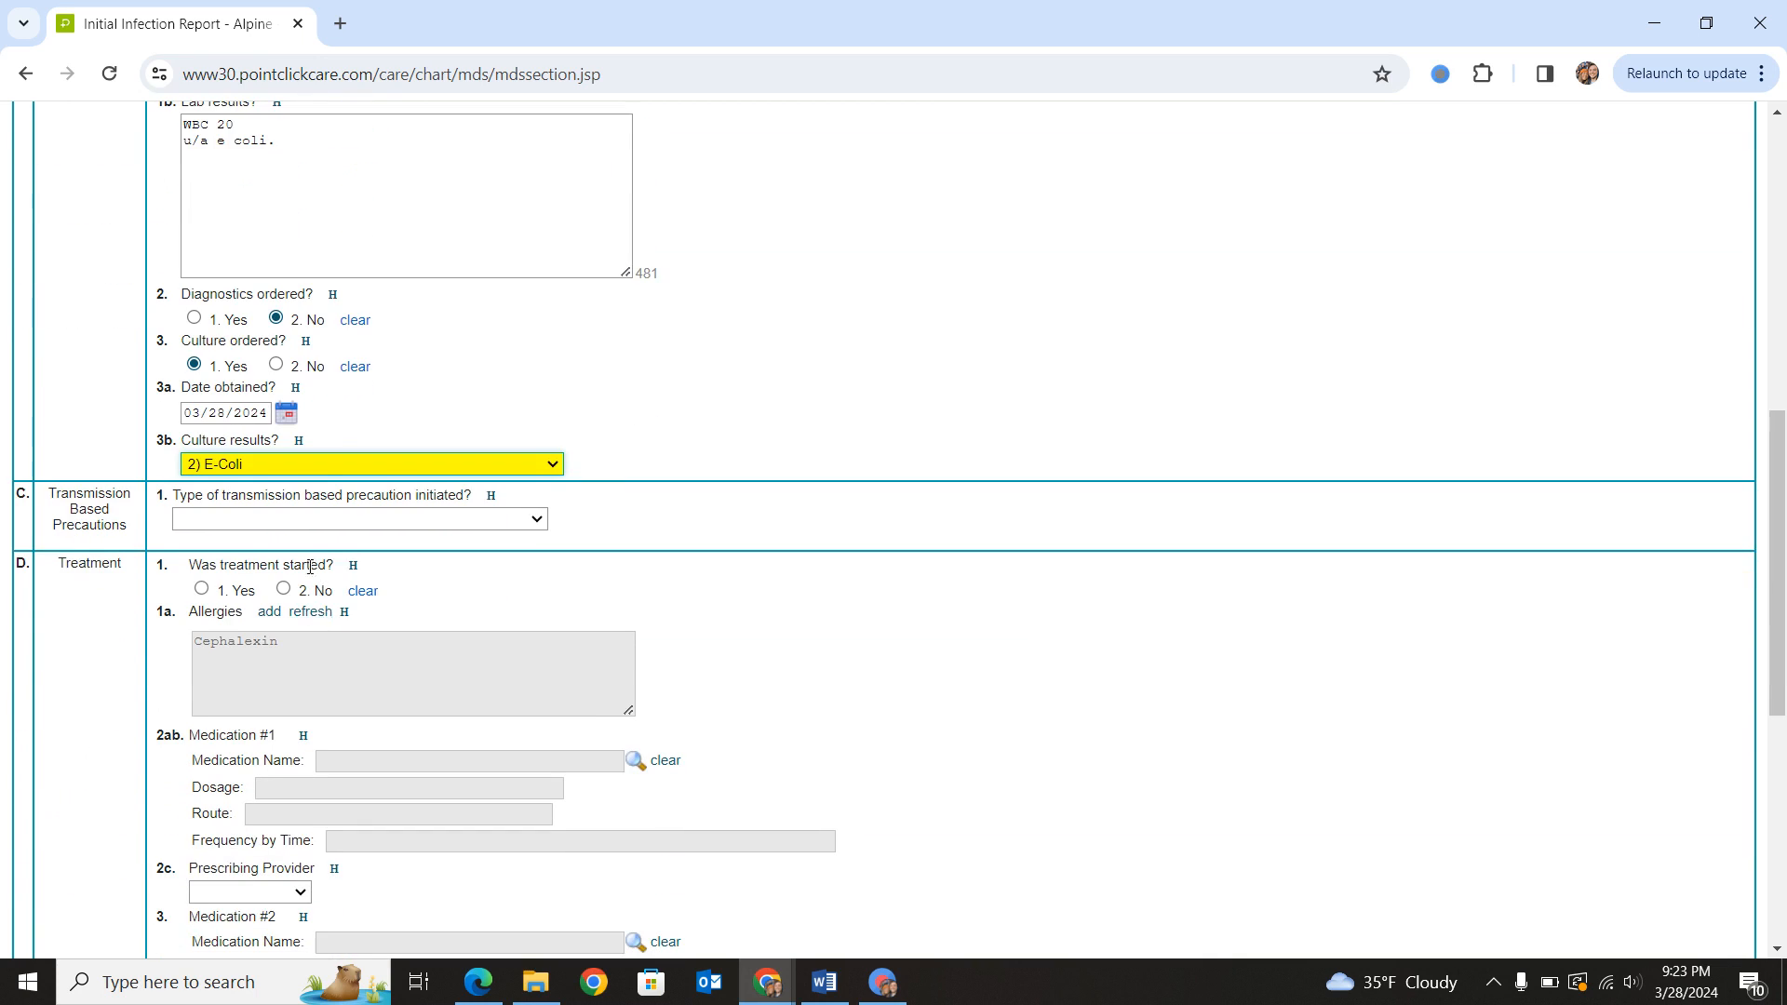
left_click(376, 521)
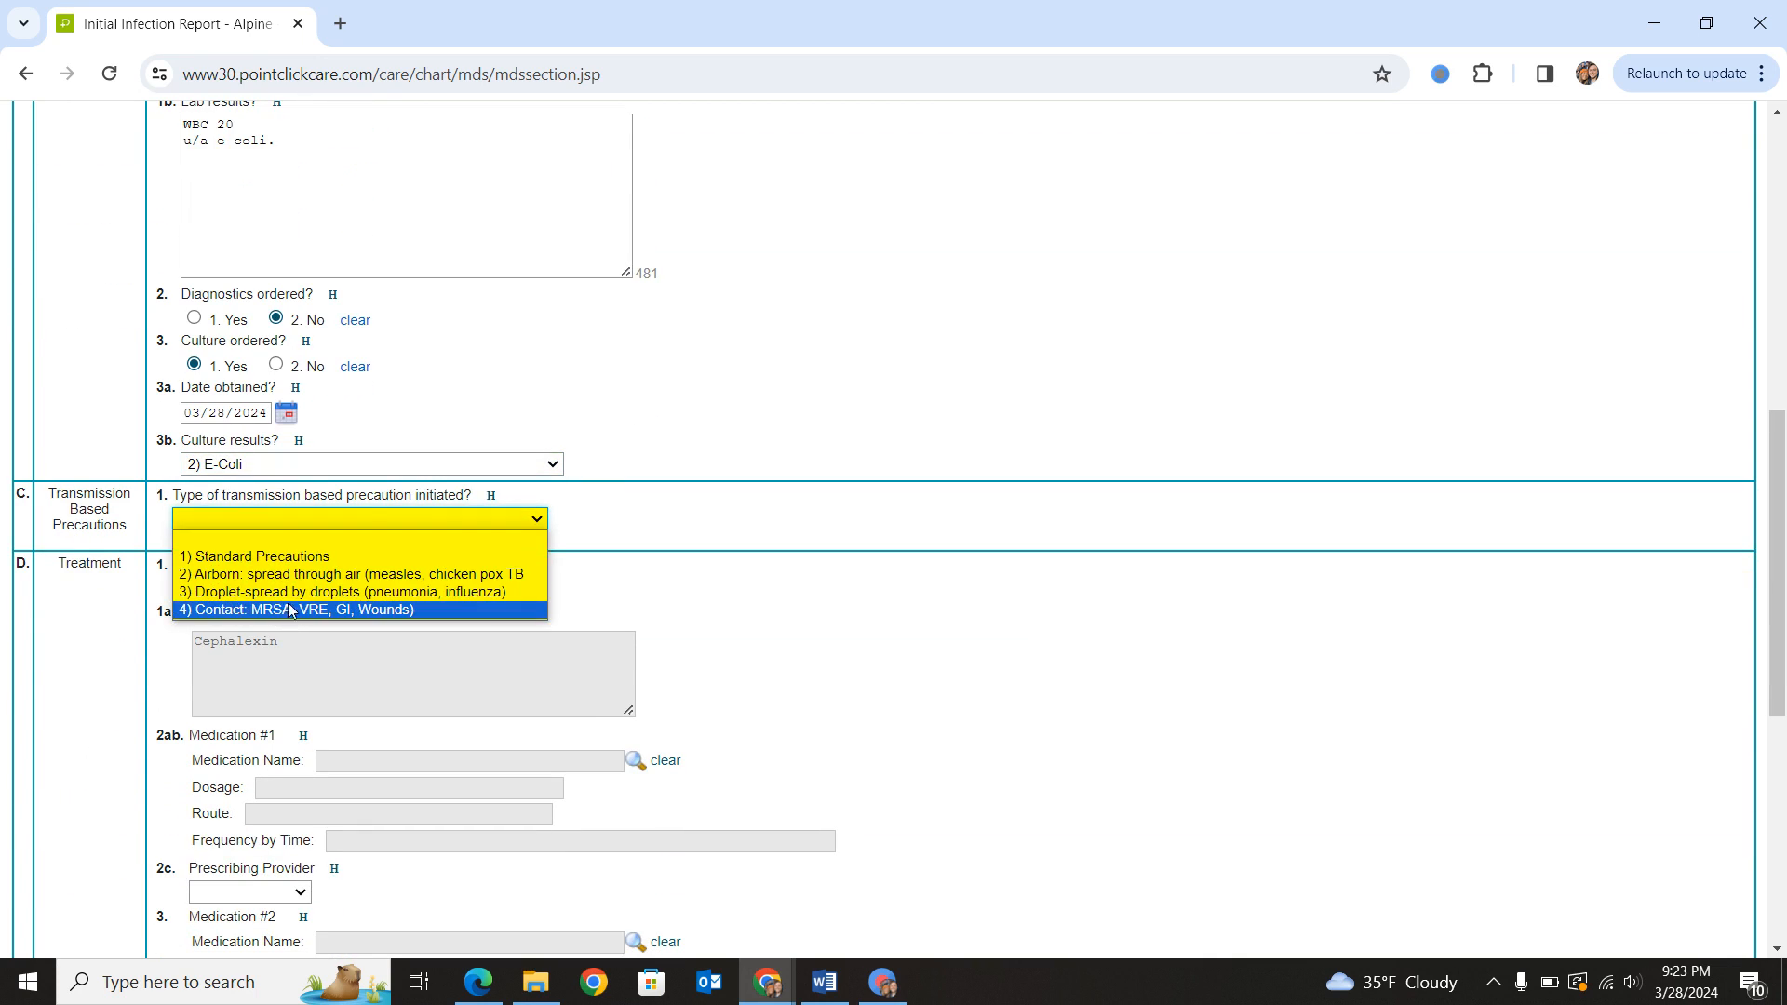
left_click(274, 557)
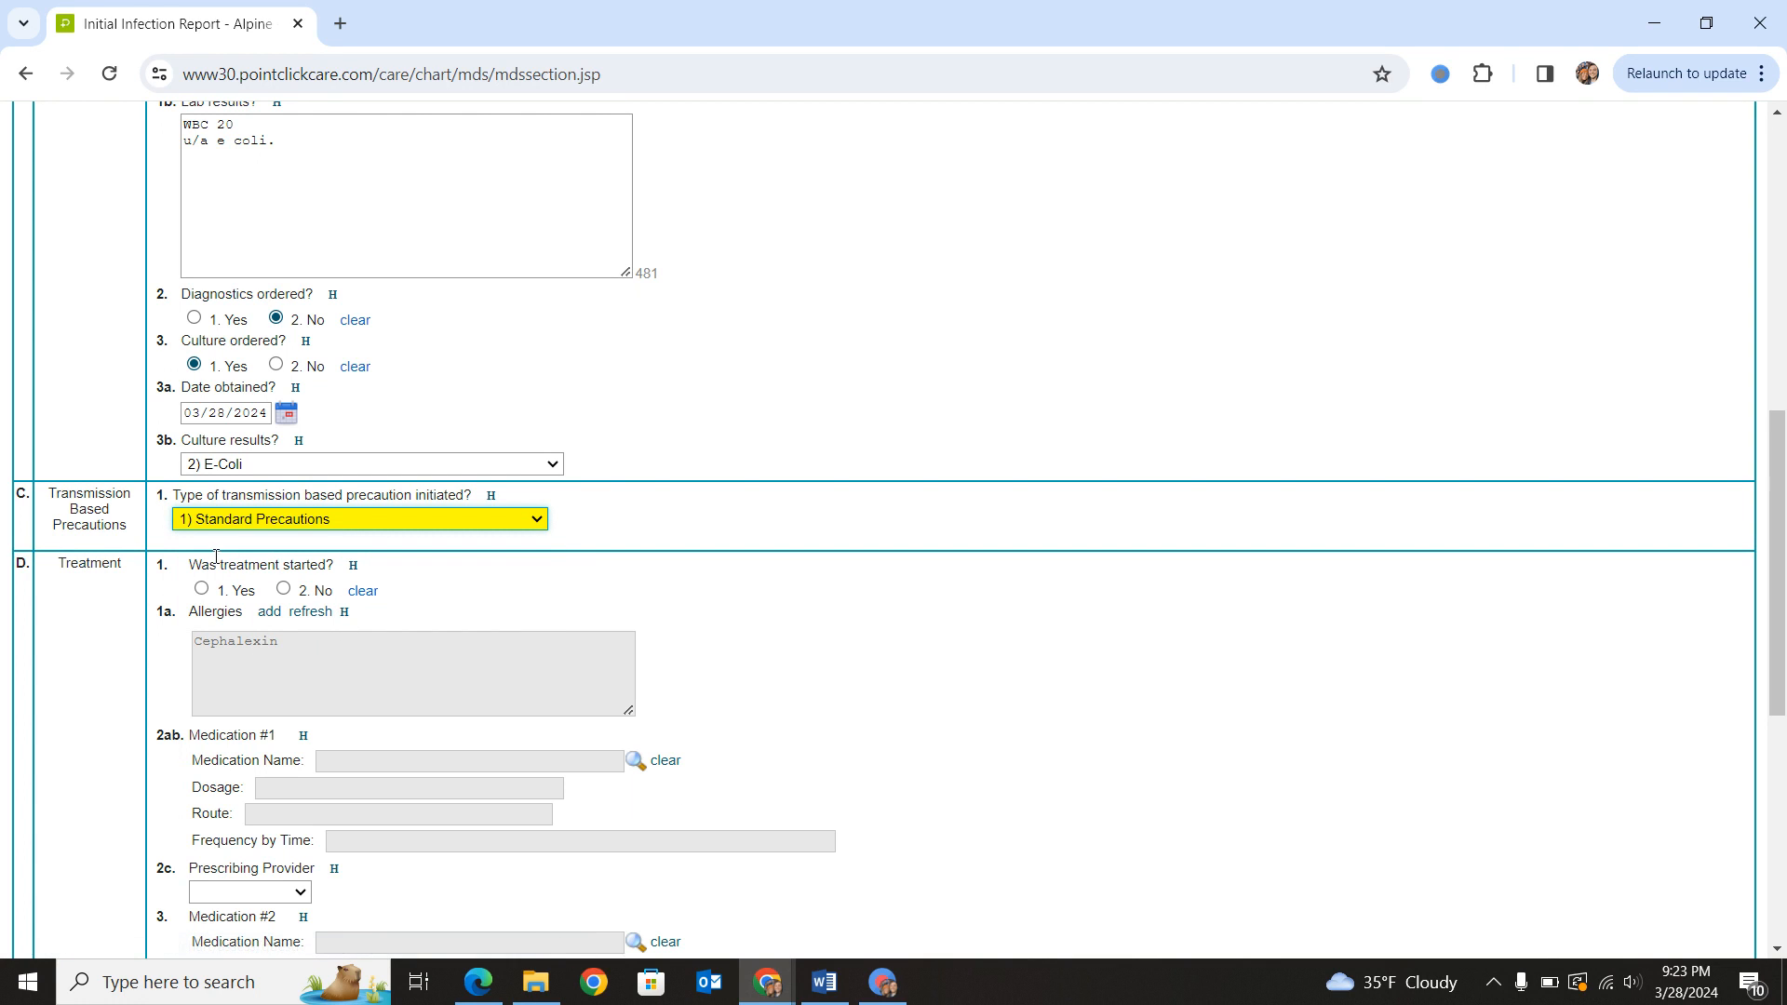
left_click(201, 587)
- Answer No to the infection meeting McGeer Criteria for treatment, and open the rationale for treating it for entry
scroll(219, 586, "down", 4)
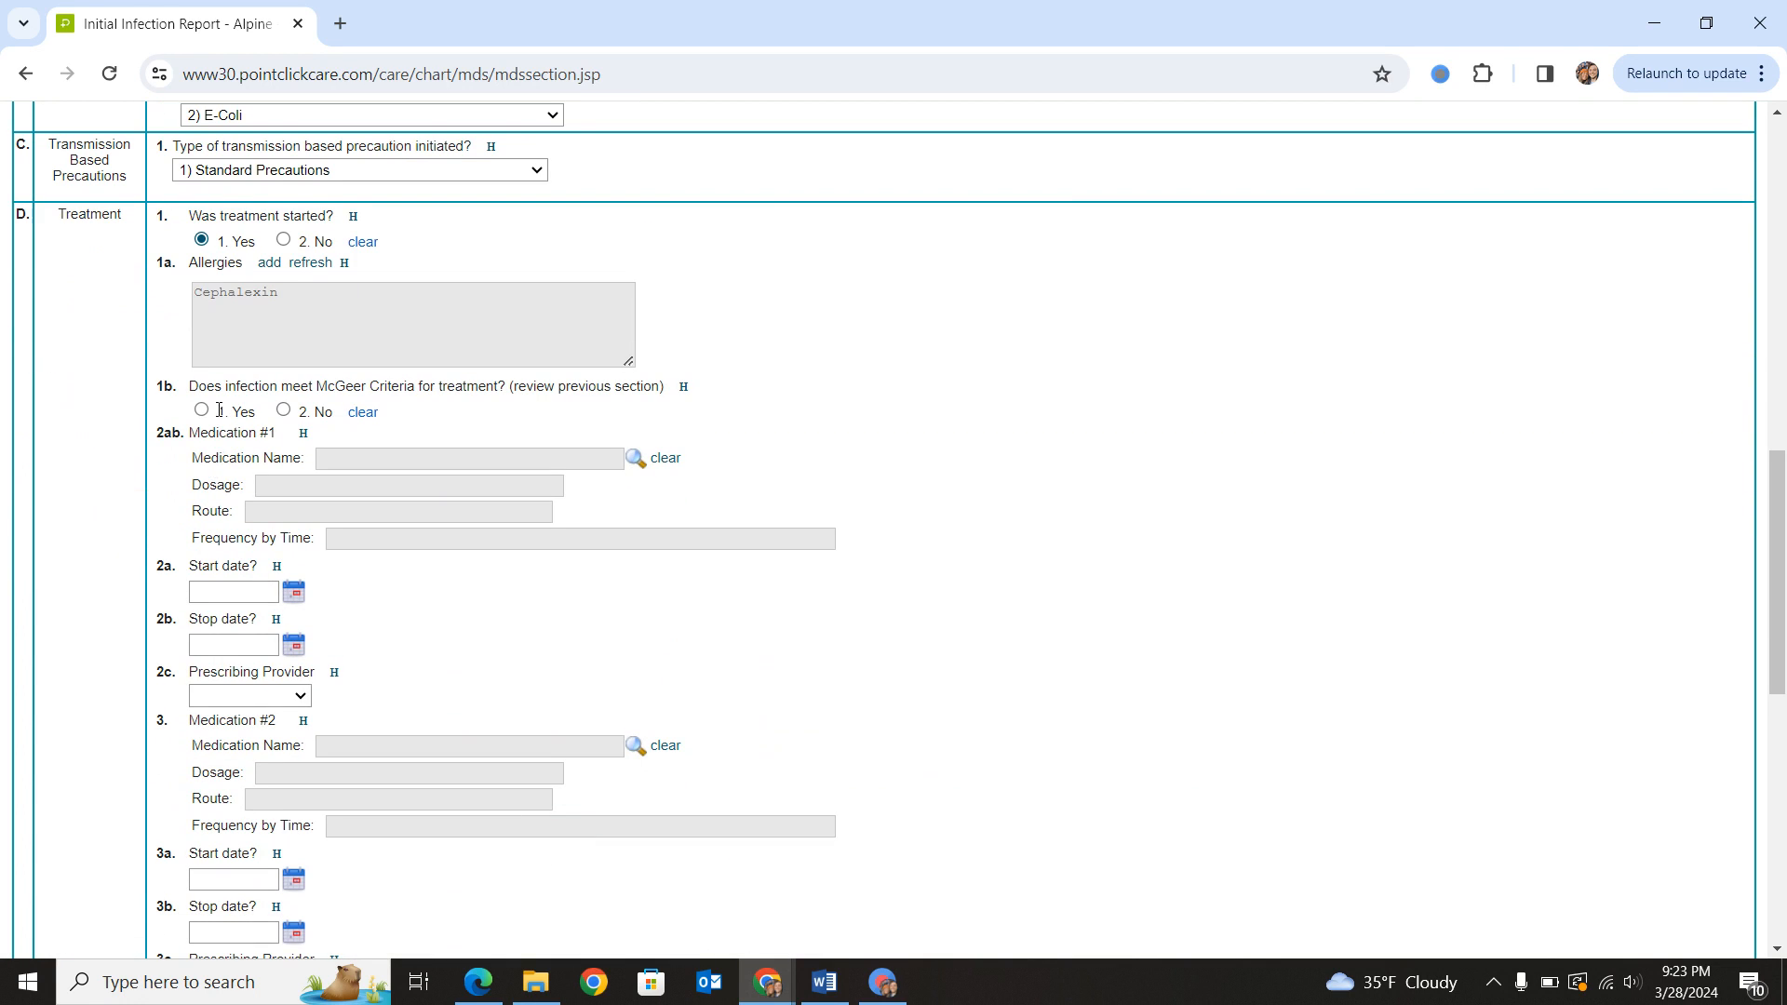
left_click_drag(218, 377, 514, 387)
left_click(542, 390)
left_click_drag(346, 322, 193, 294)
left_click(302, 304)
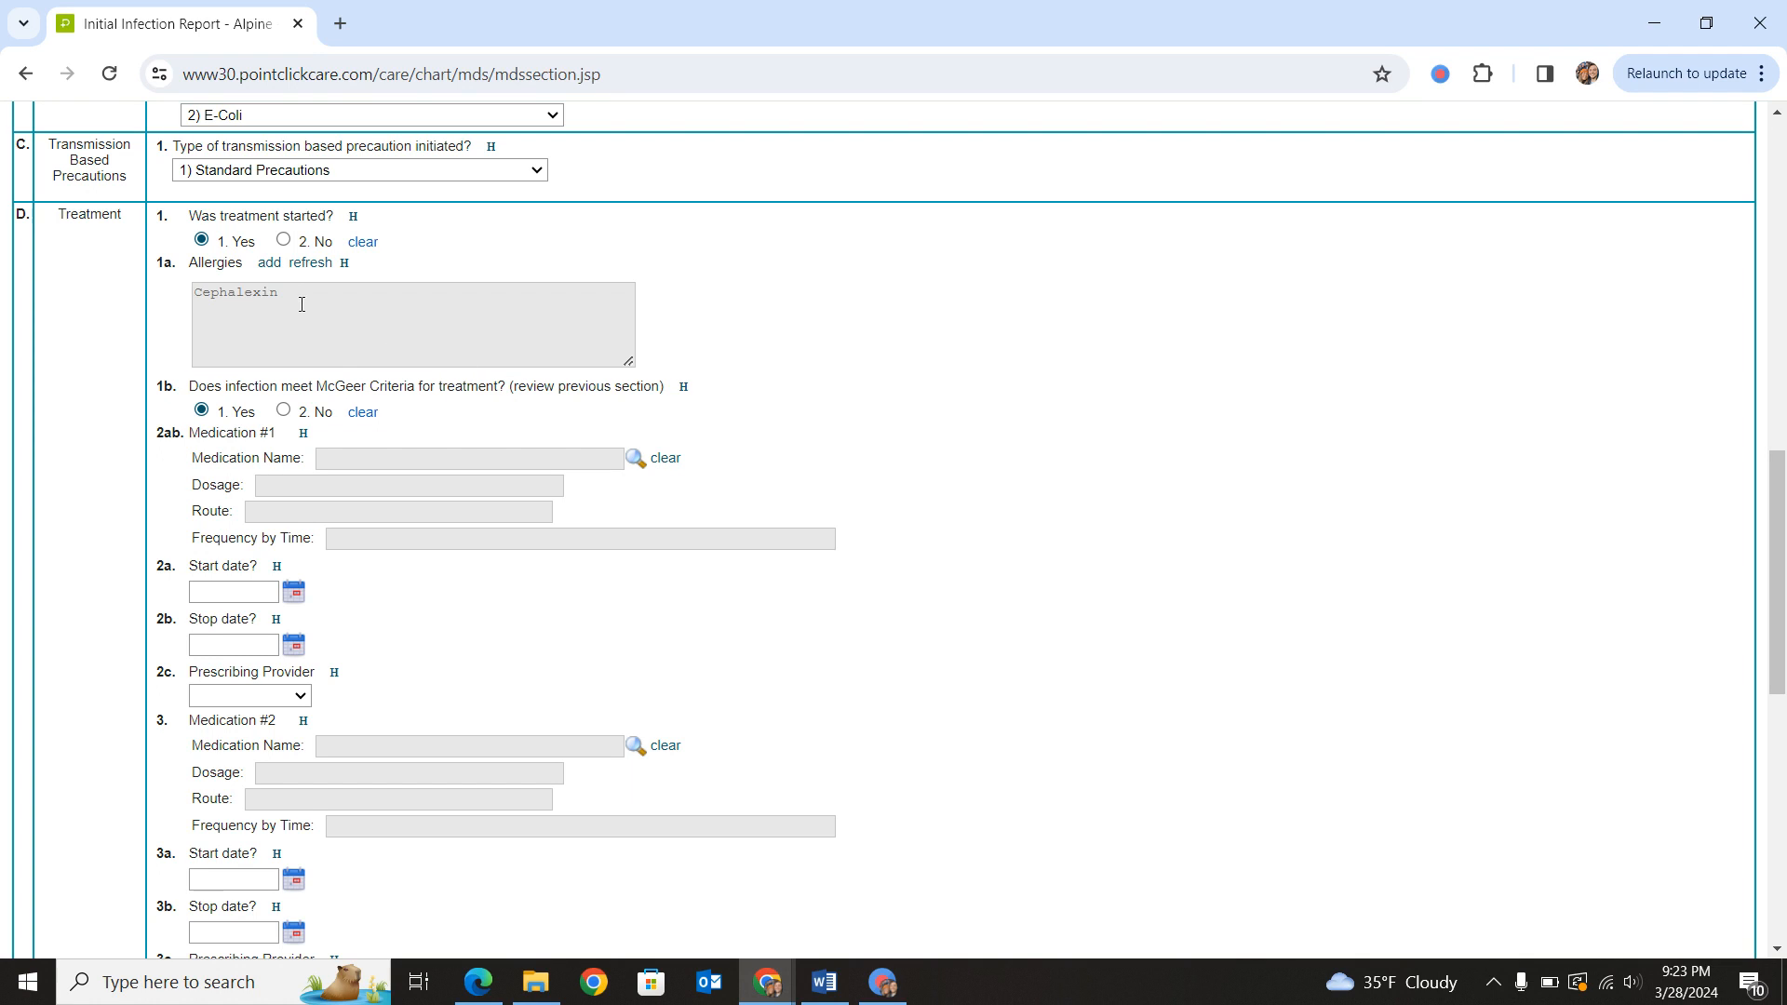
double_click(234, 297)
left_click(326, 310)
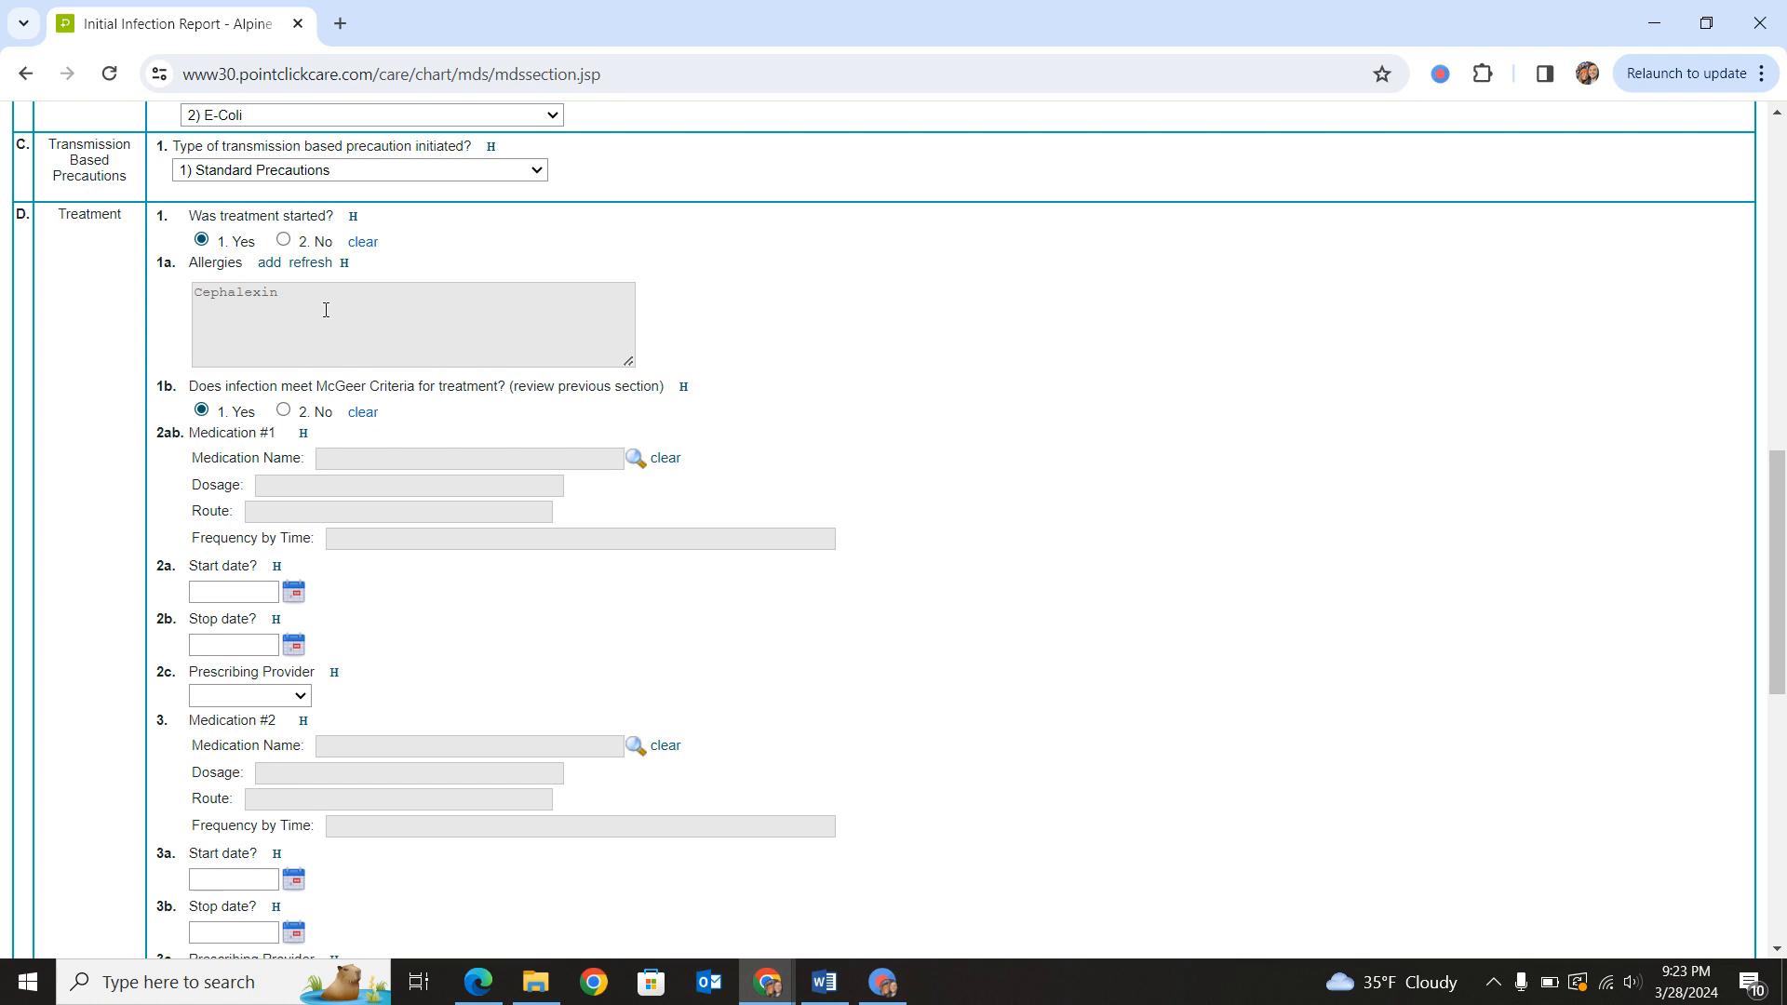
left_click(283, 411)
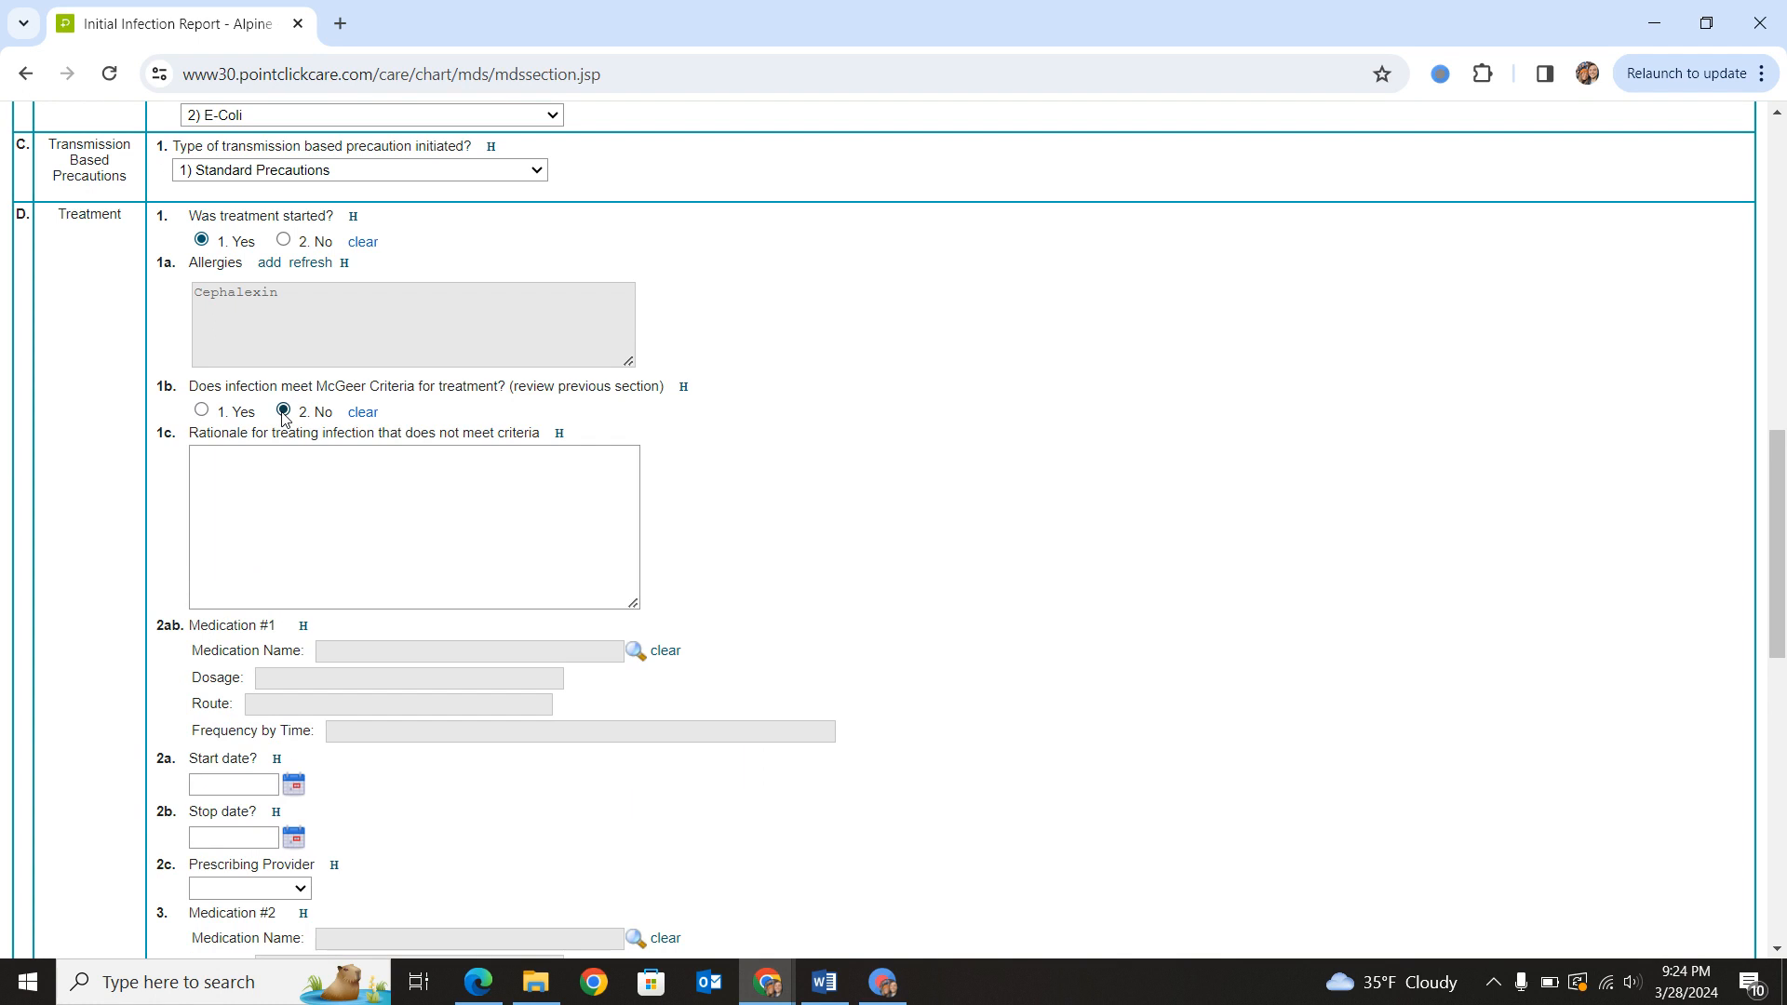
left_click(321, 528)
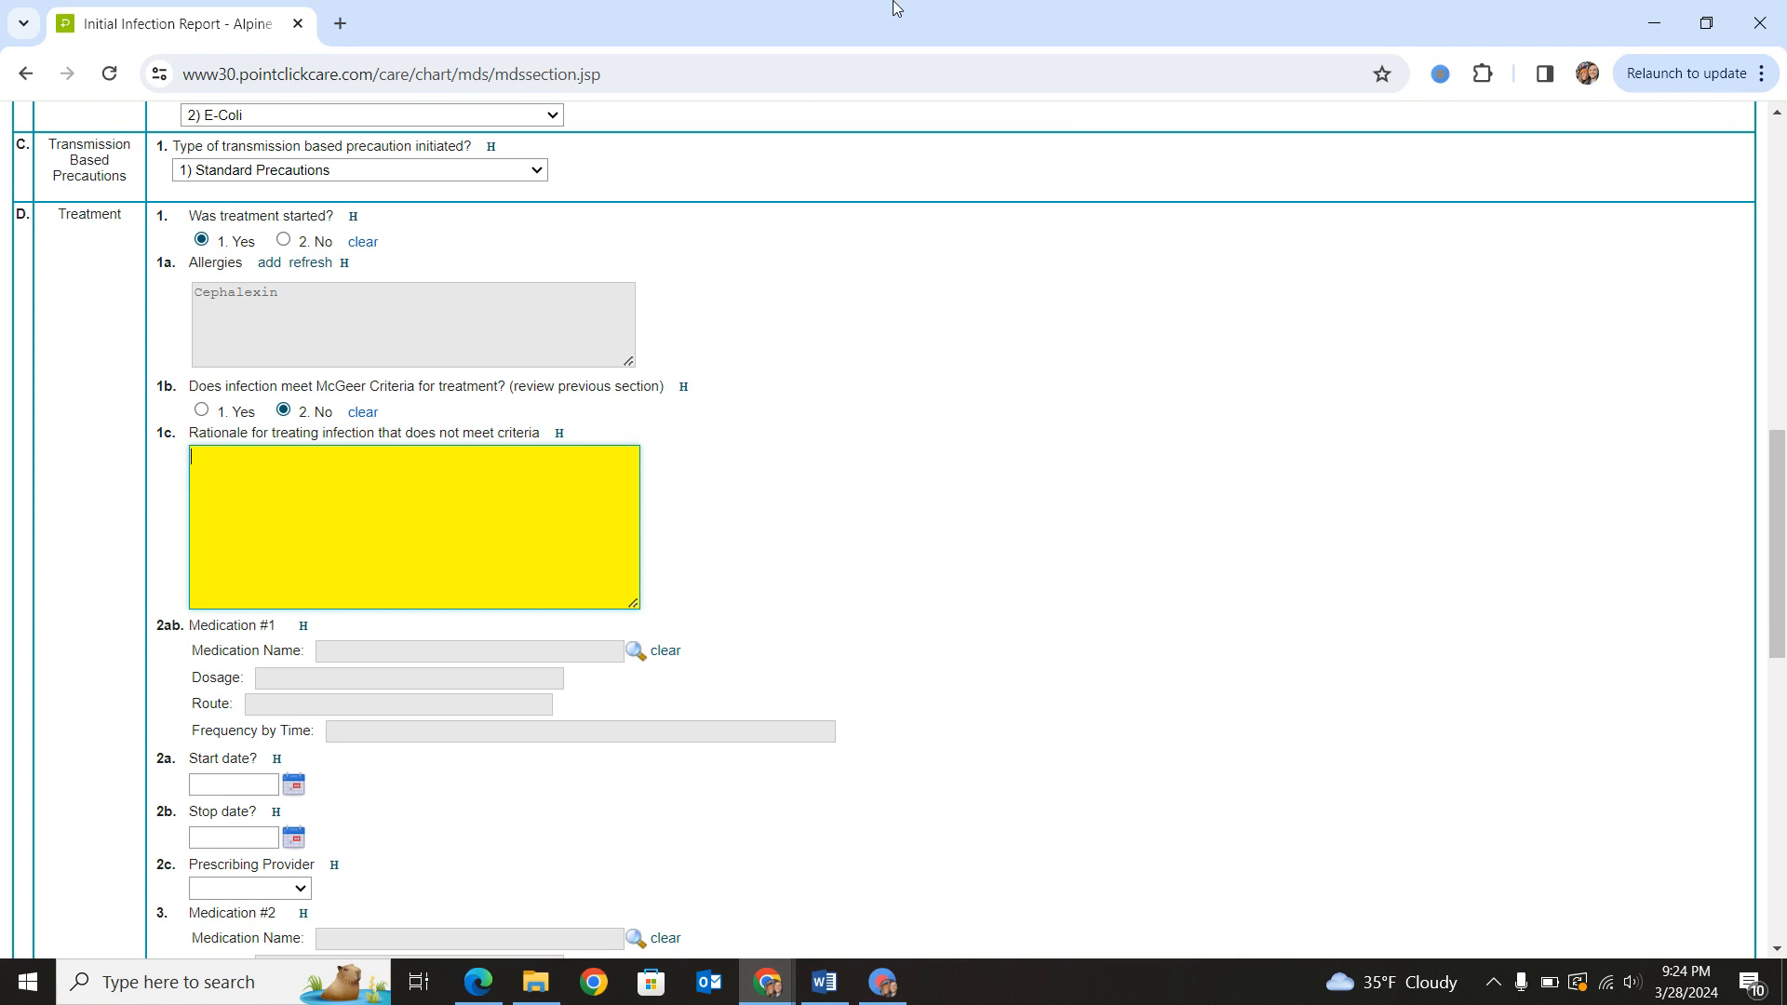
- Answer Yes to the infection meeting McGeer Criteria, and check the orders available for Medication #1
left_click(202, 410)
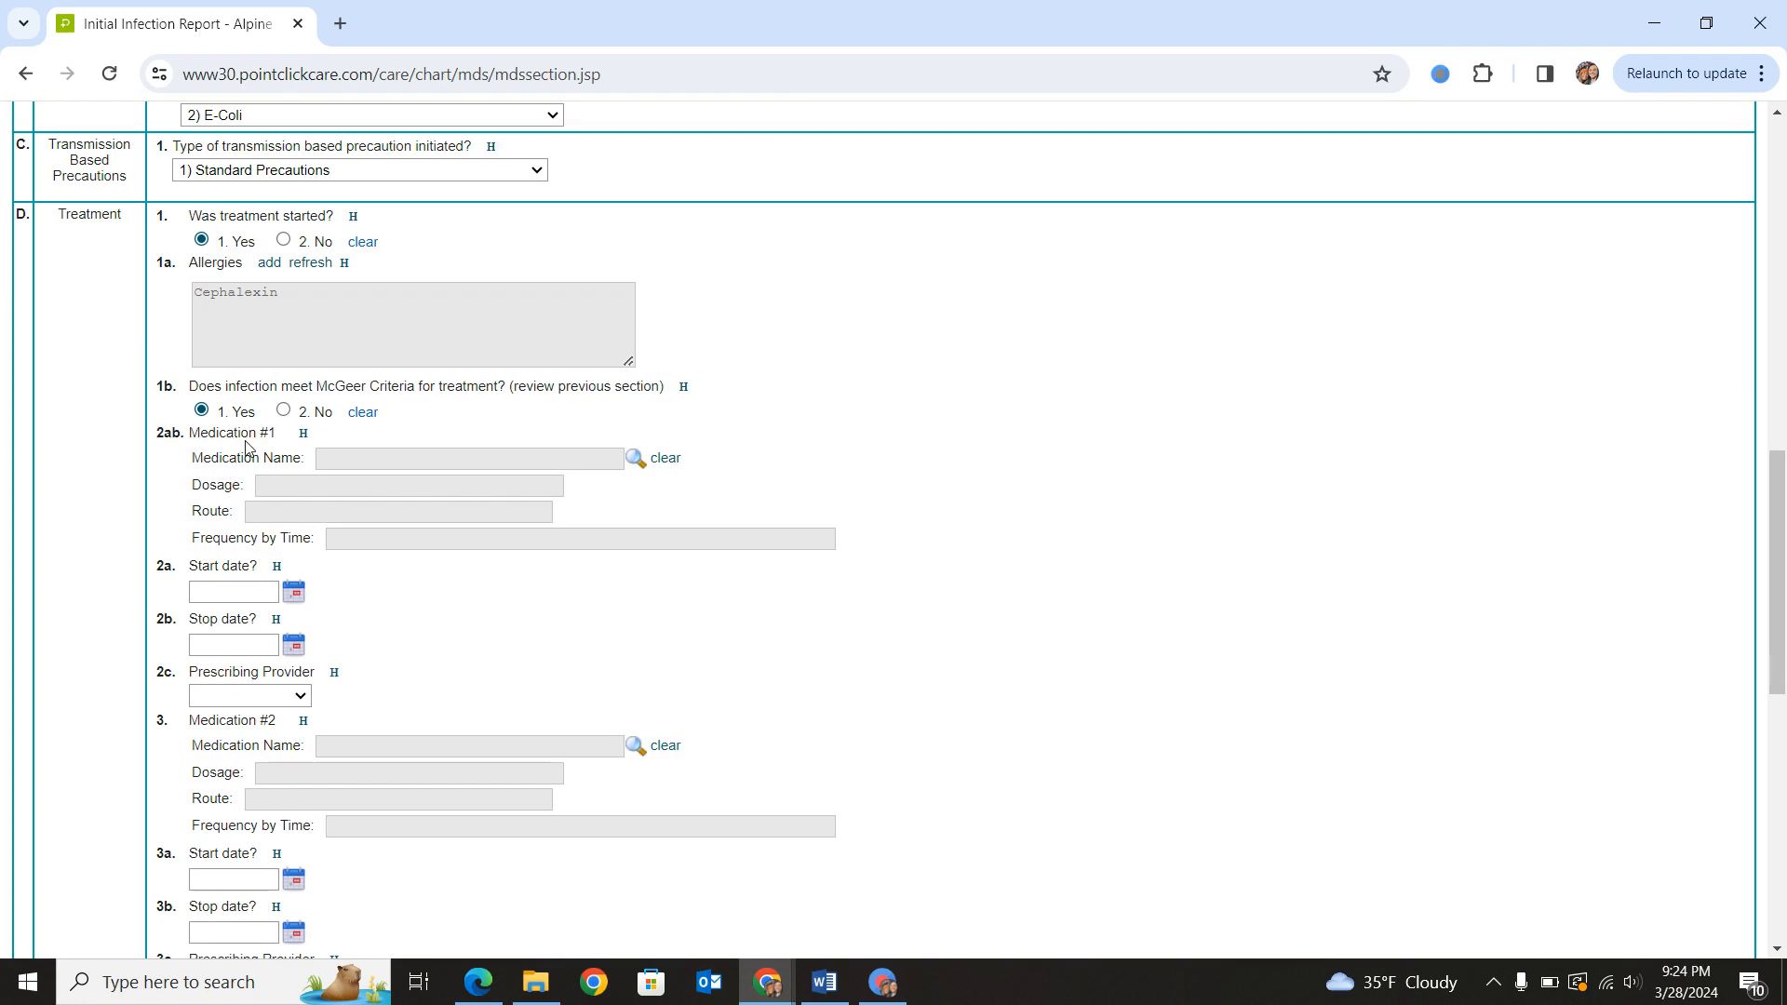
left_click(635, 460)
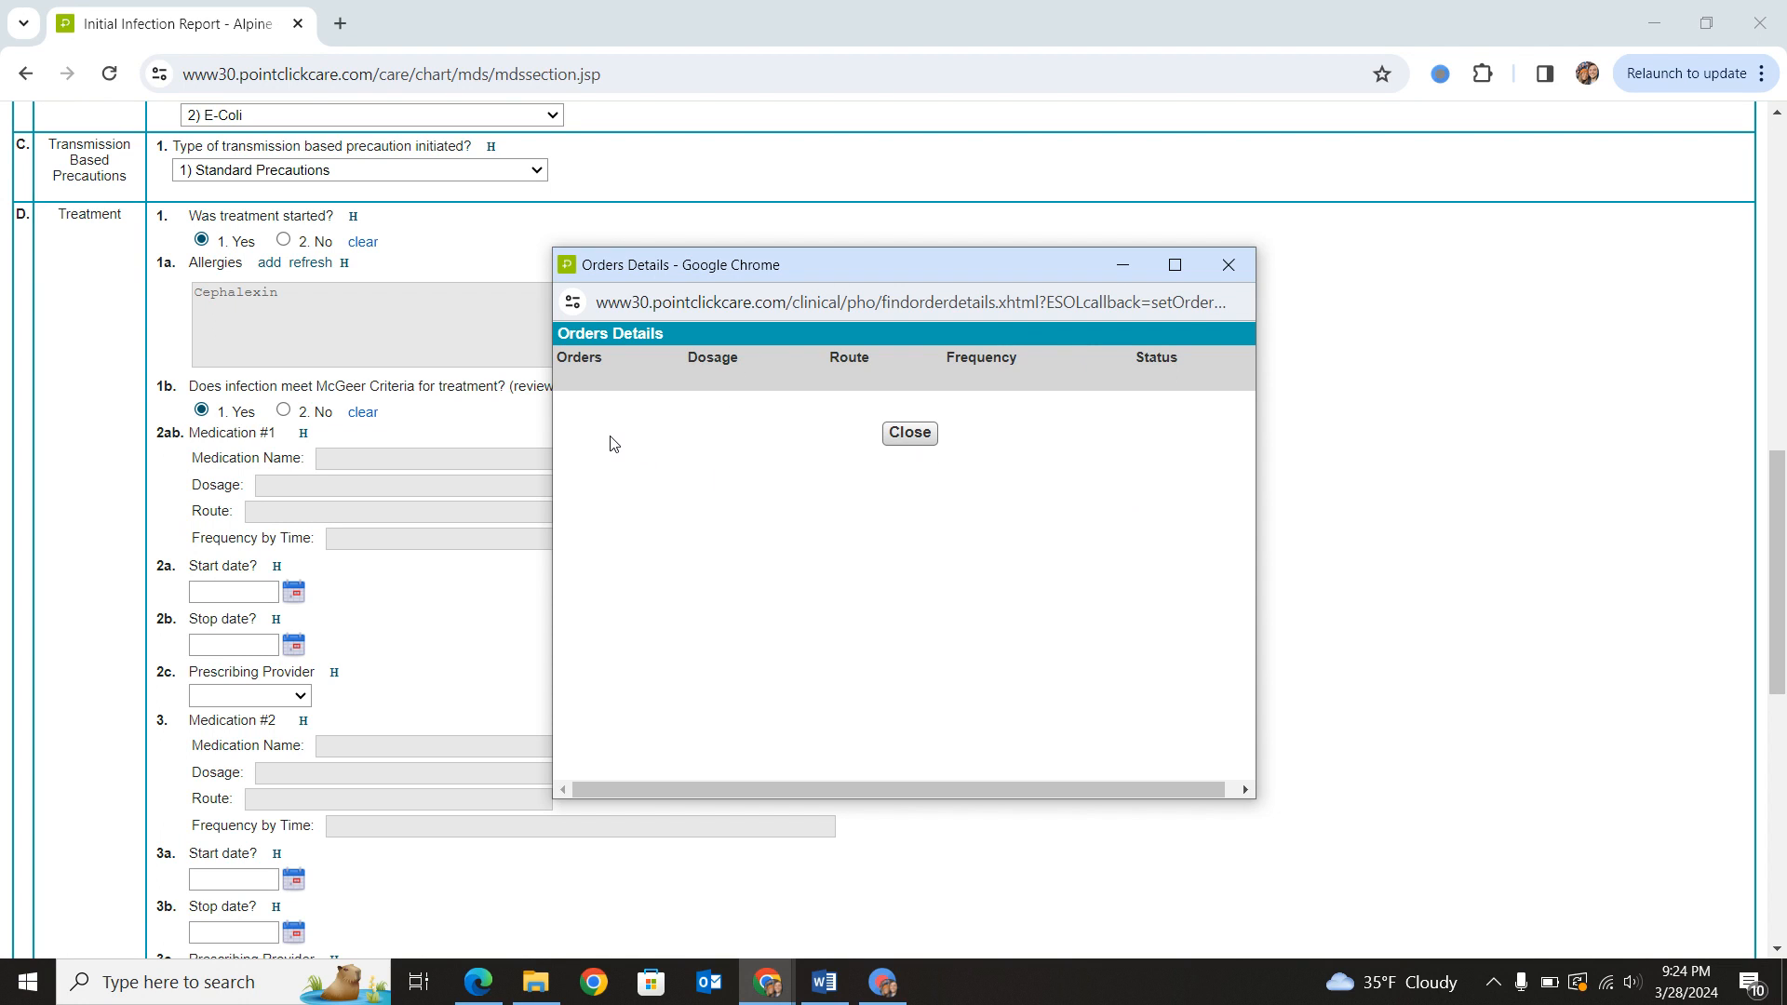
left_click(900, 437)
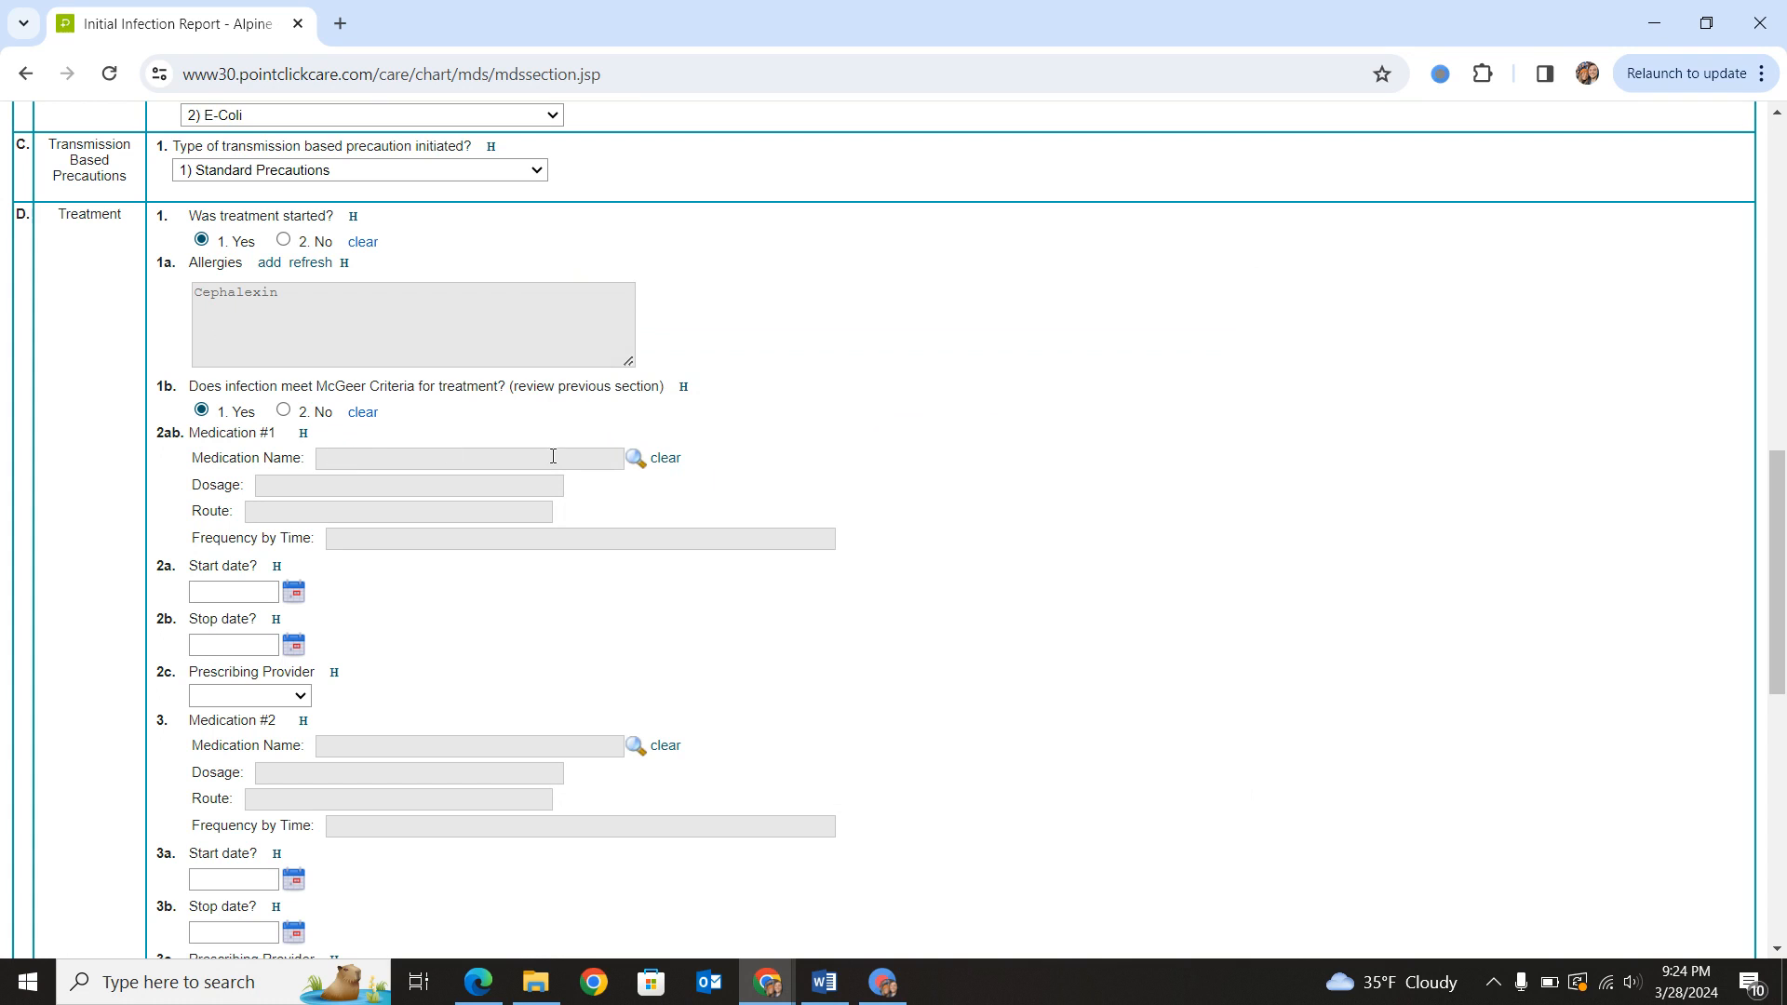
- Set Medication #1's start date to 03/28/2024 and its stop date to 04/07/2024
left_click(291, 596)
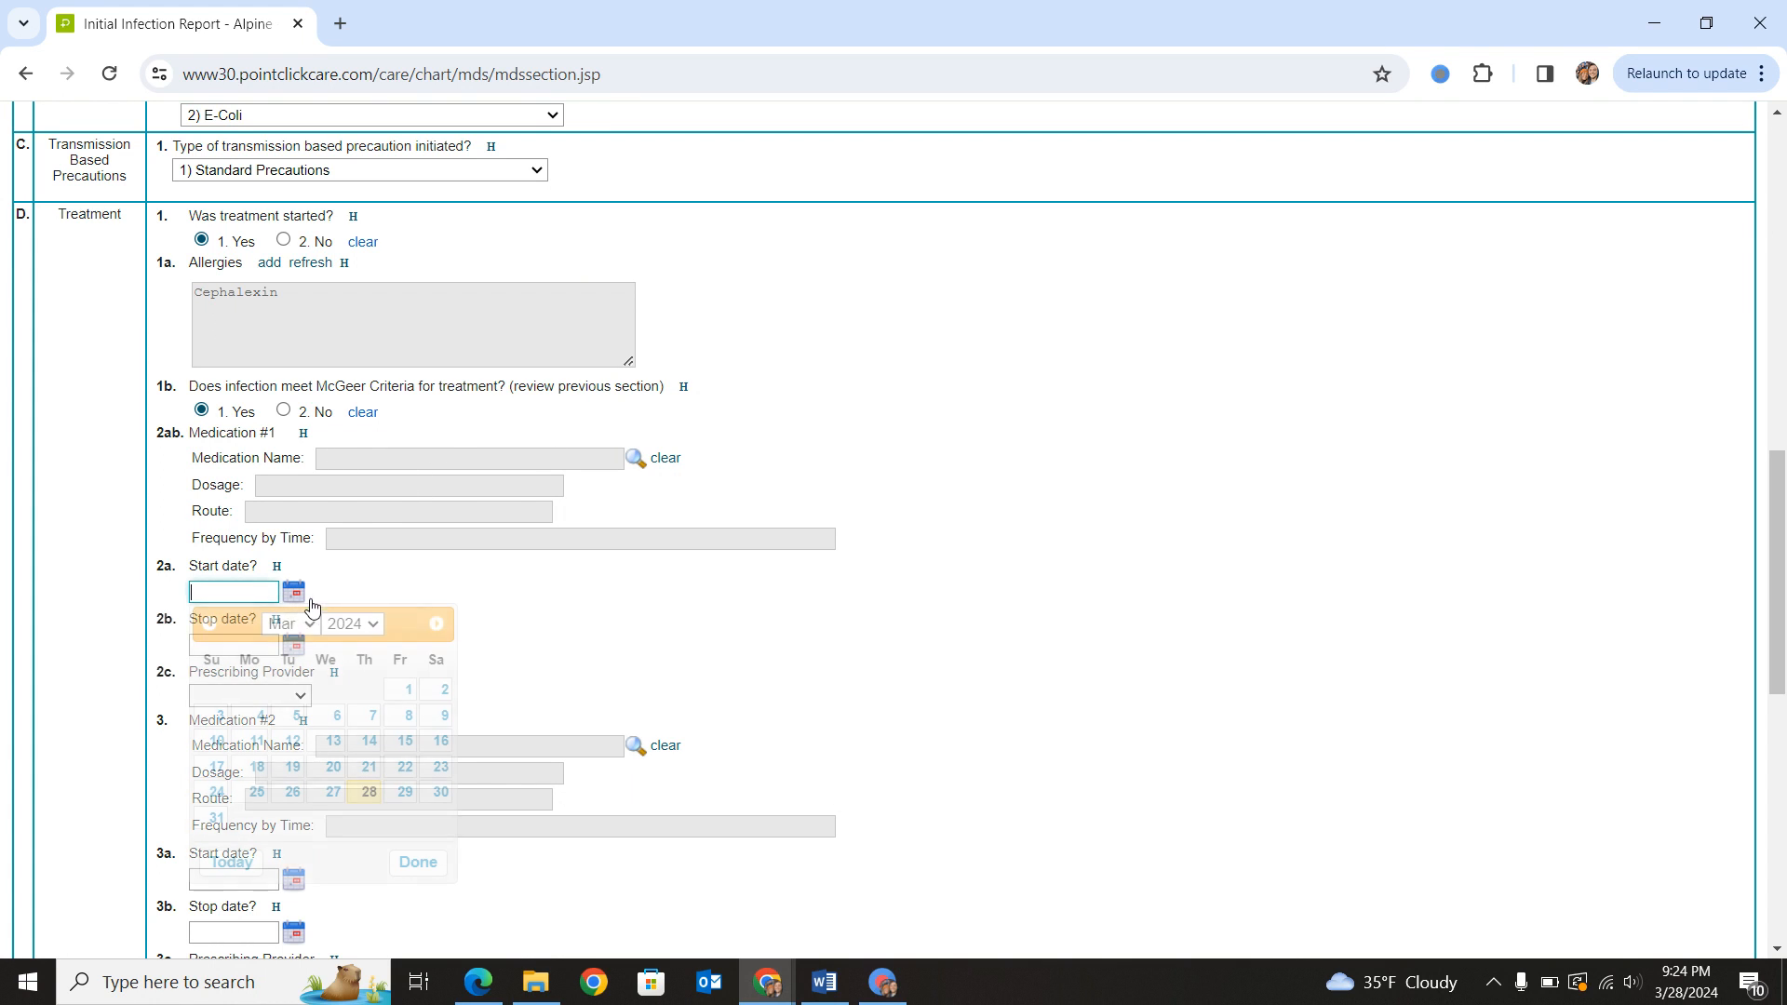
left_click(361, 793)
left_click(294, 646)
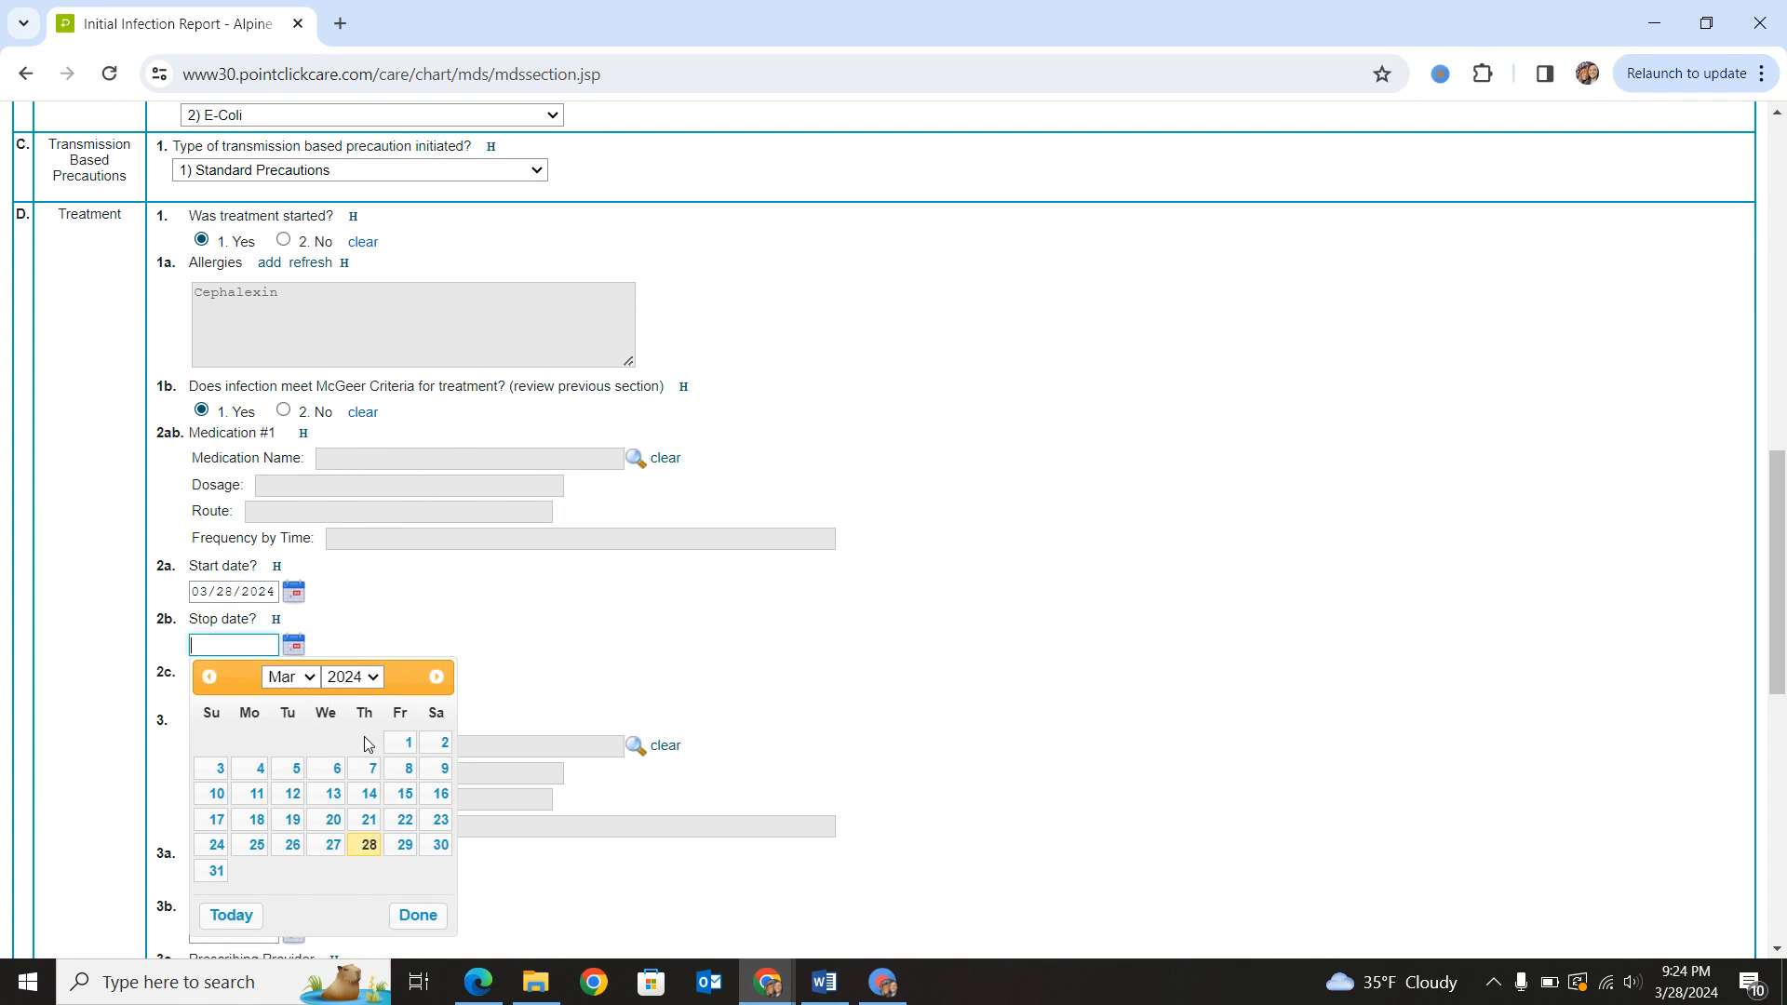
left_click(435, 677)
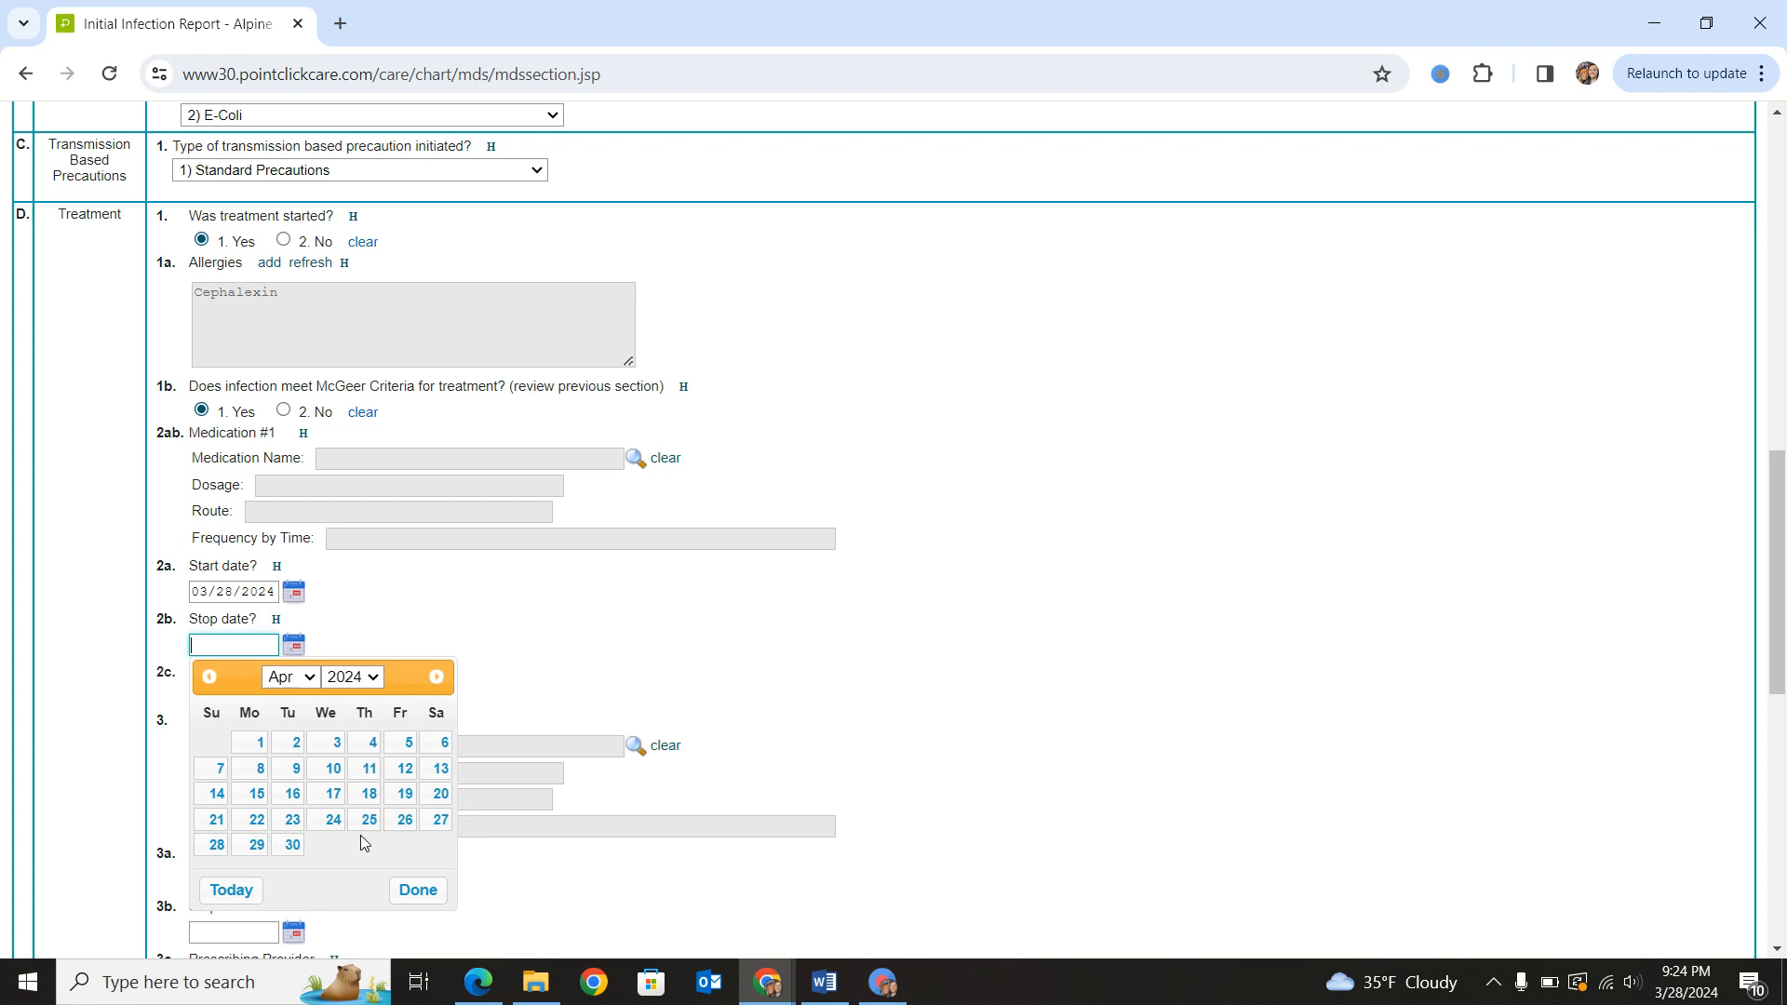
left_click(220, 769)
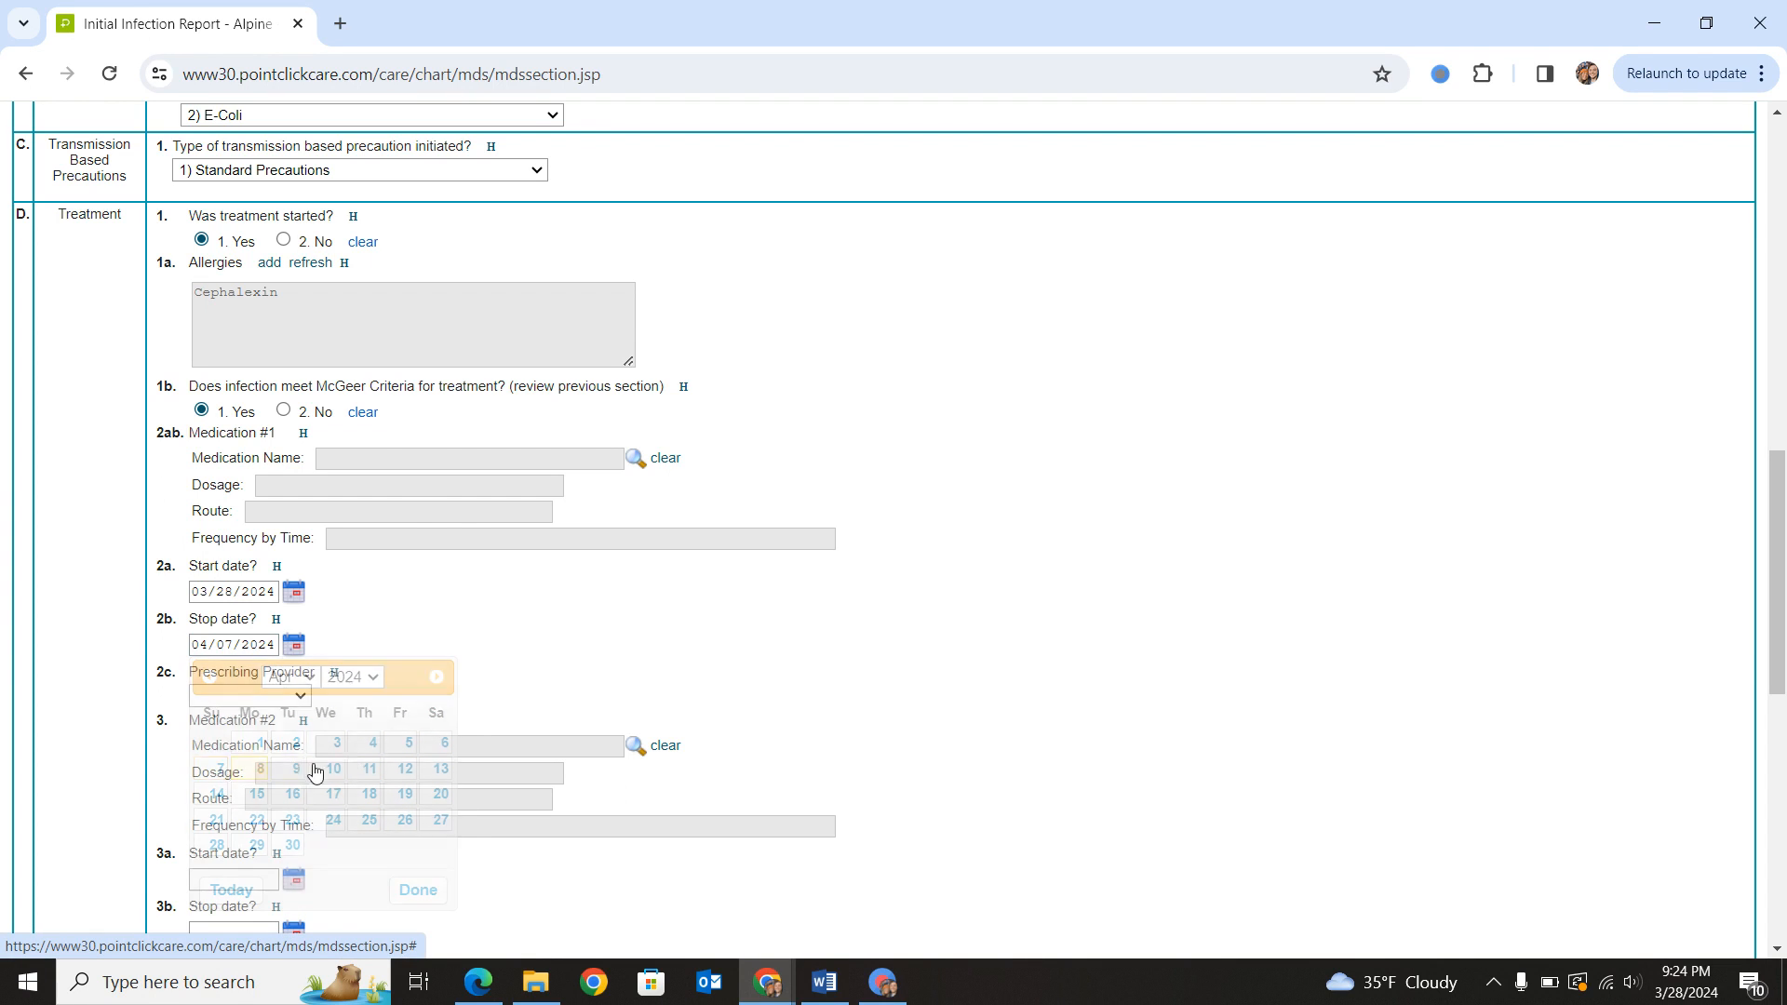
- Set Medication #1's prescribing provider to Other with the doctor's name specified, and save and exit the section
left_click(249, 696)
left_click(268, 751)
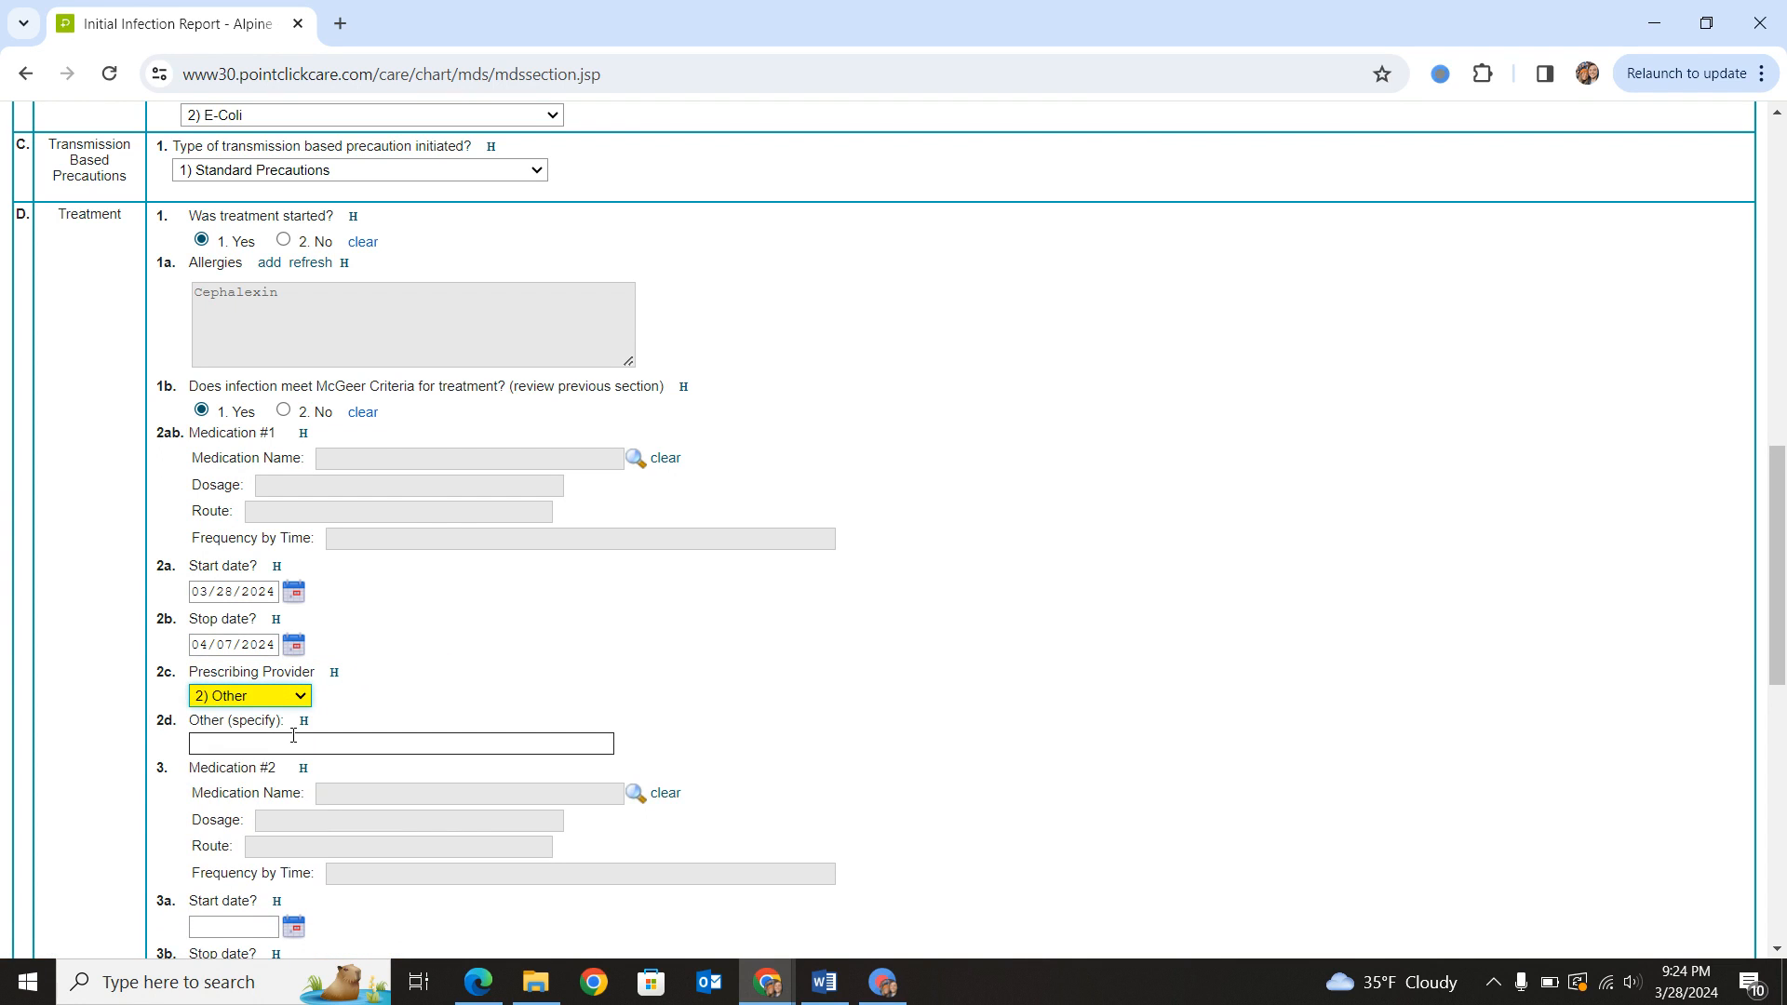
left_click(325, 741)
type("dr. awesome")
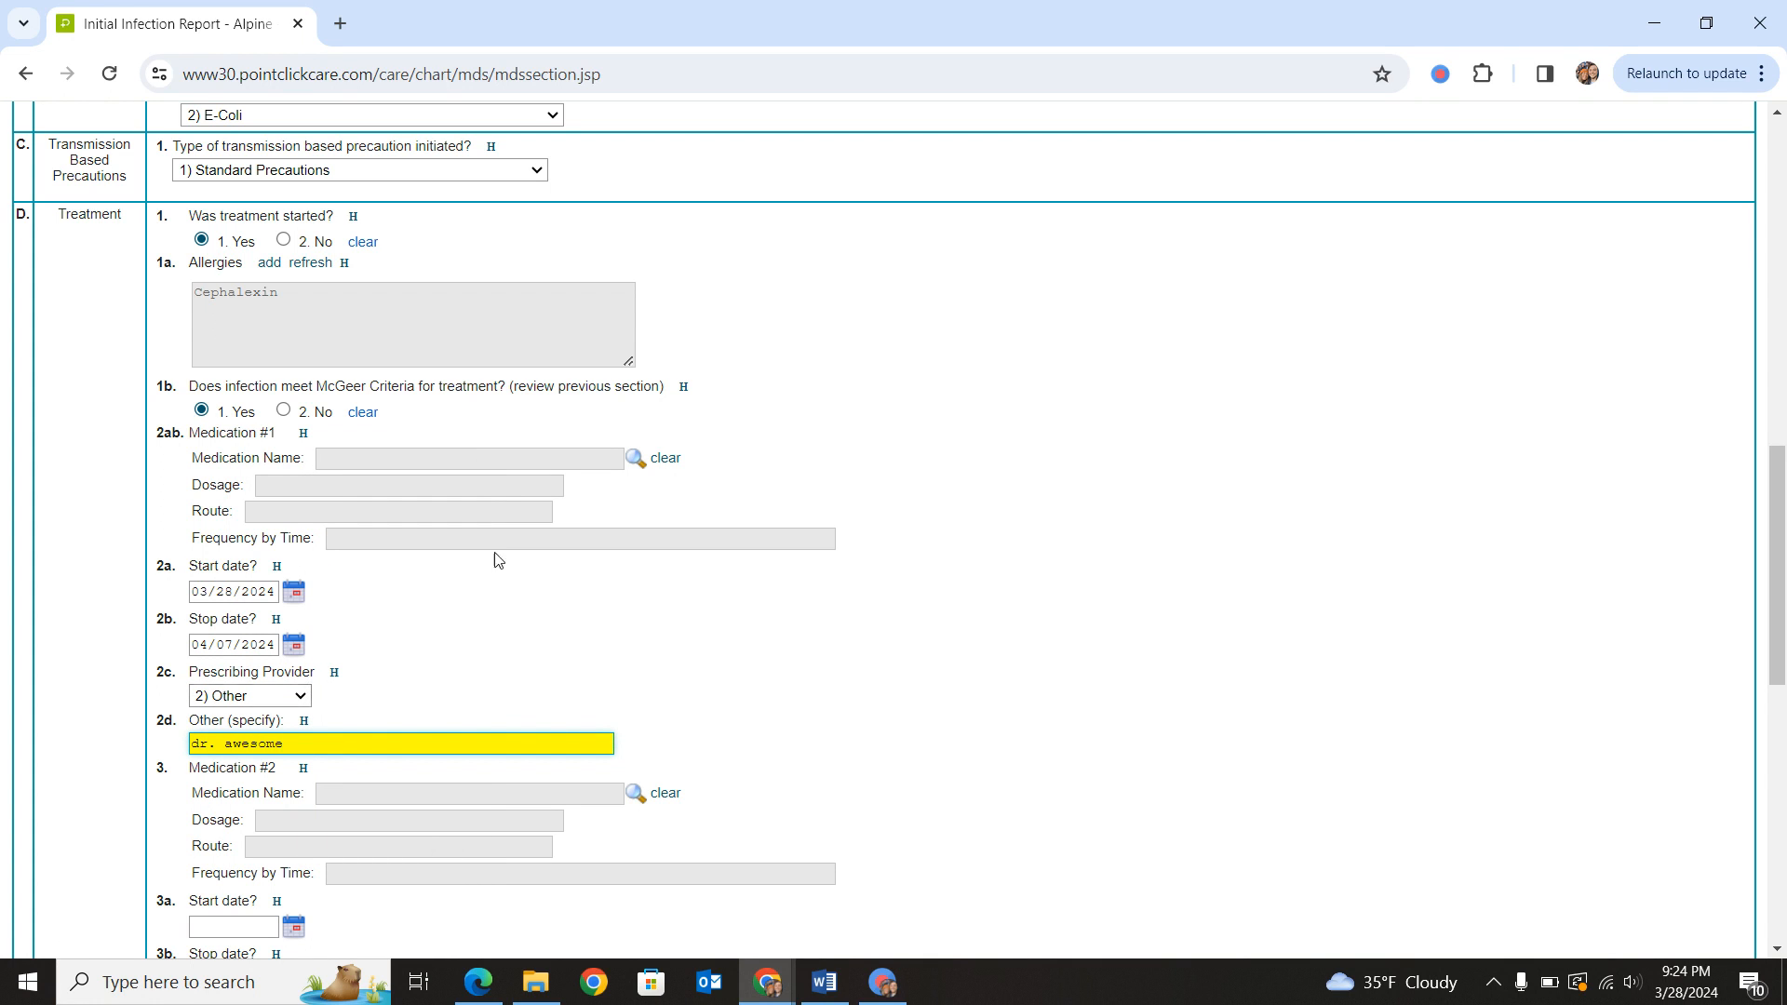
left_click(678, 726)
scroll(450, 570, "down", 10)
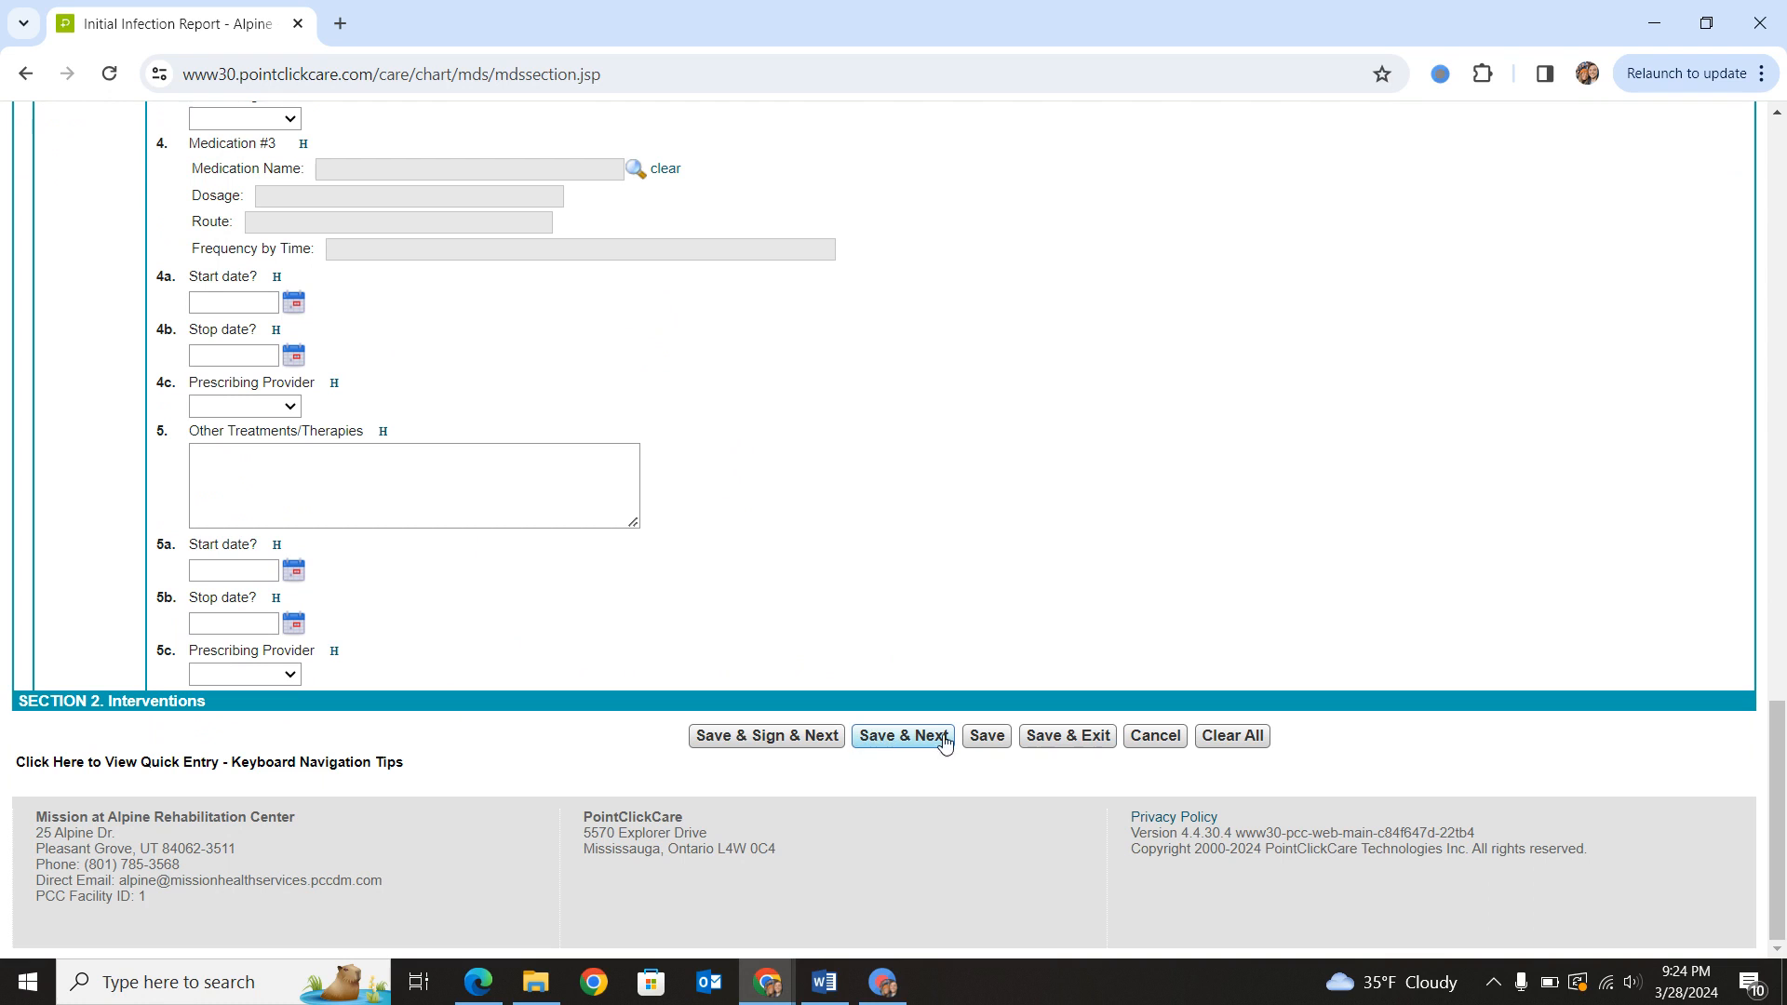
left_click(1068, 735)
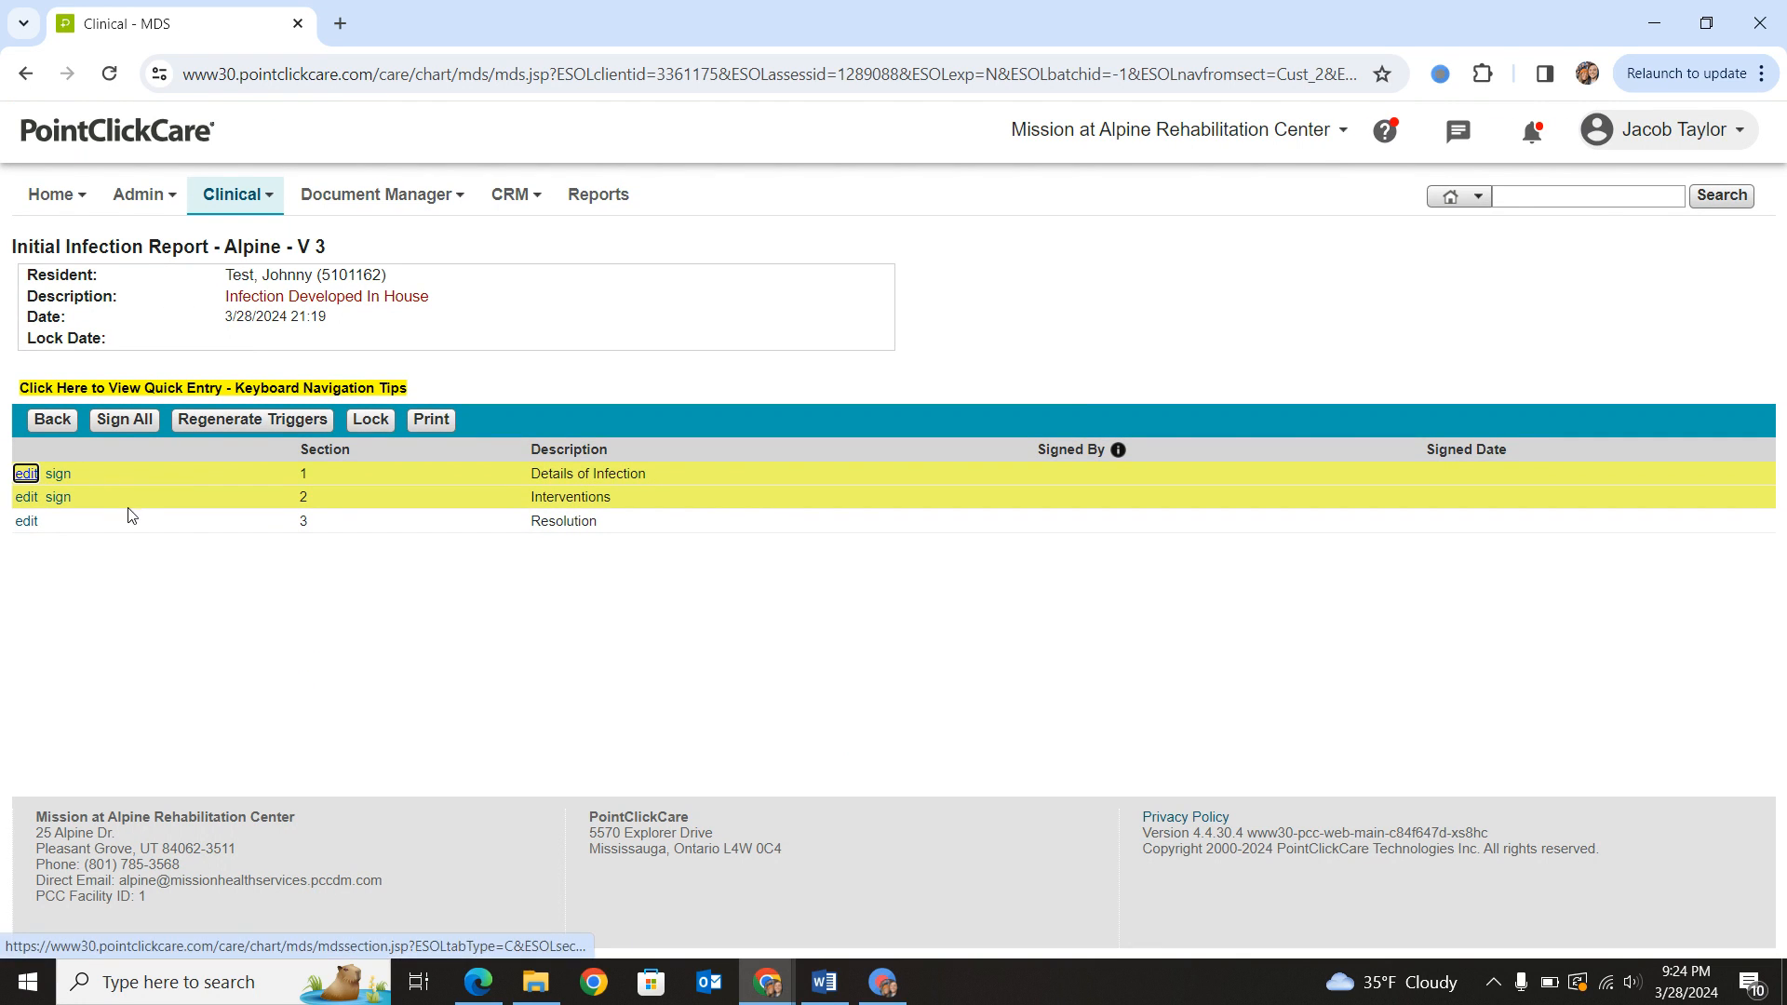
- Sign all completed report sections, entering the account password for both the care plan acknowledgement and the electronic signature
left_click(130, 421)
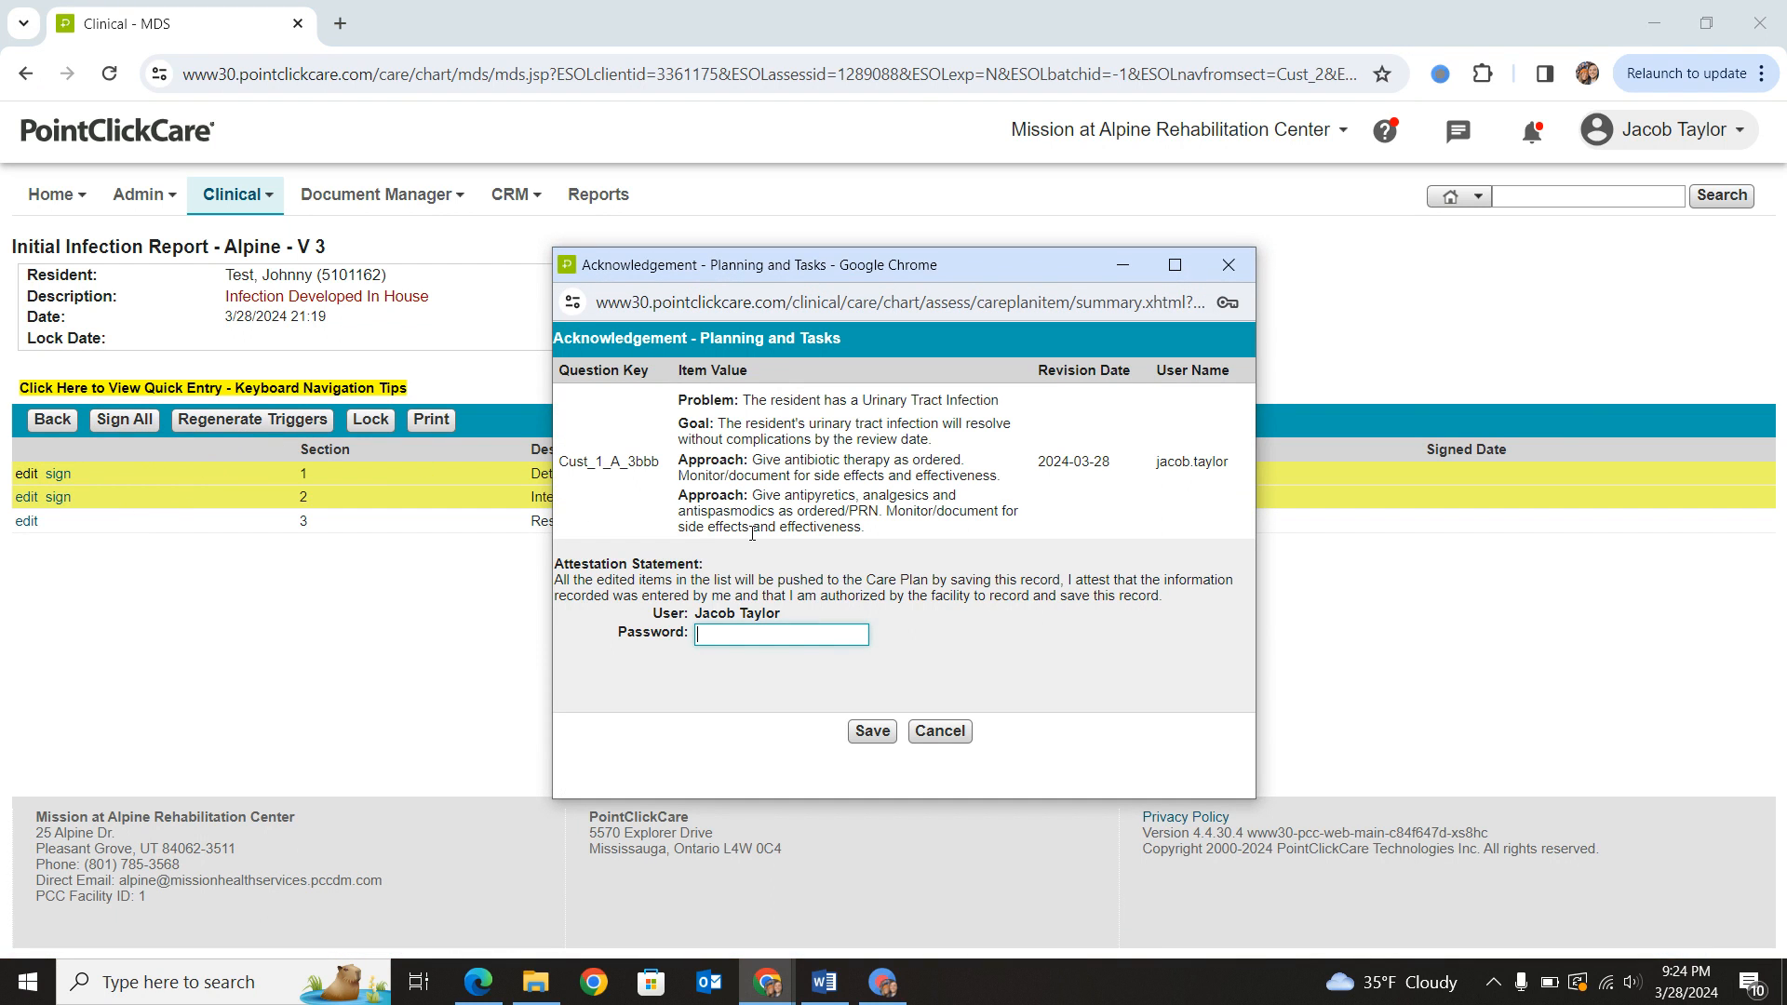
left_click(737, 636)
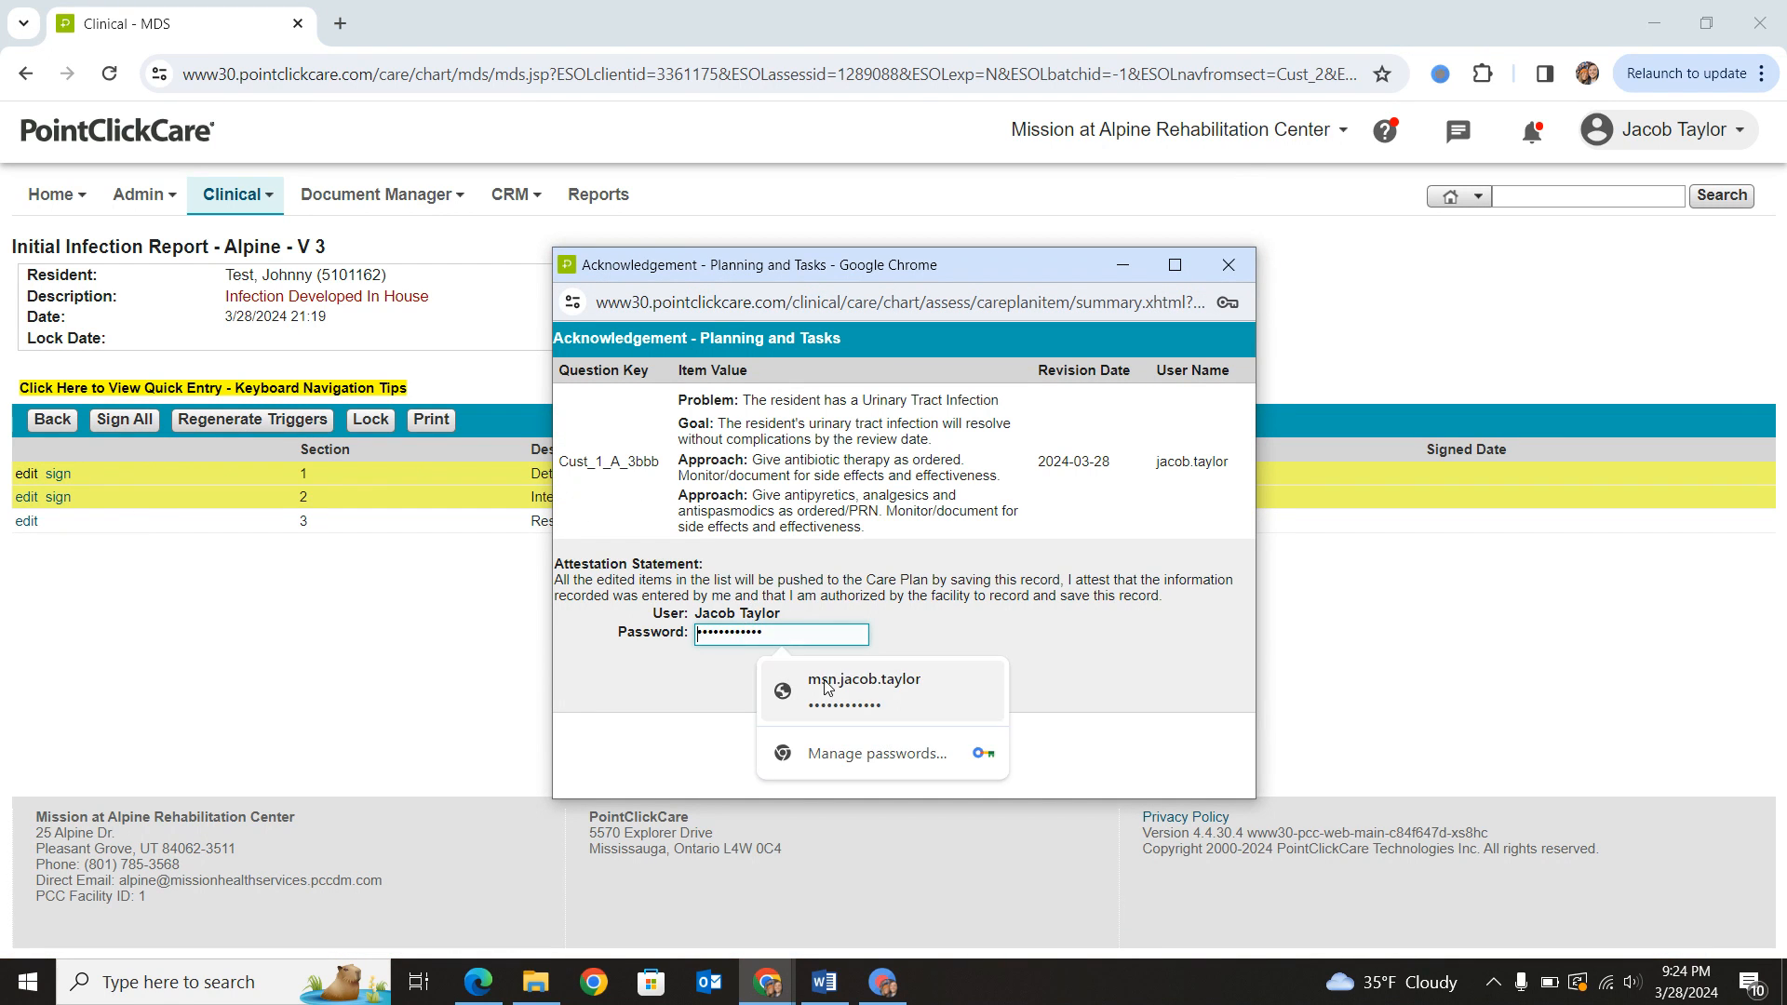
left_click(830, 684)
left_click(872, 731)
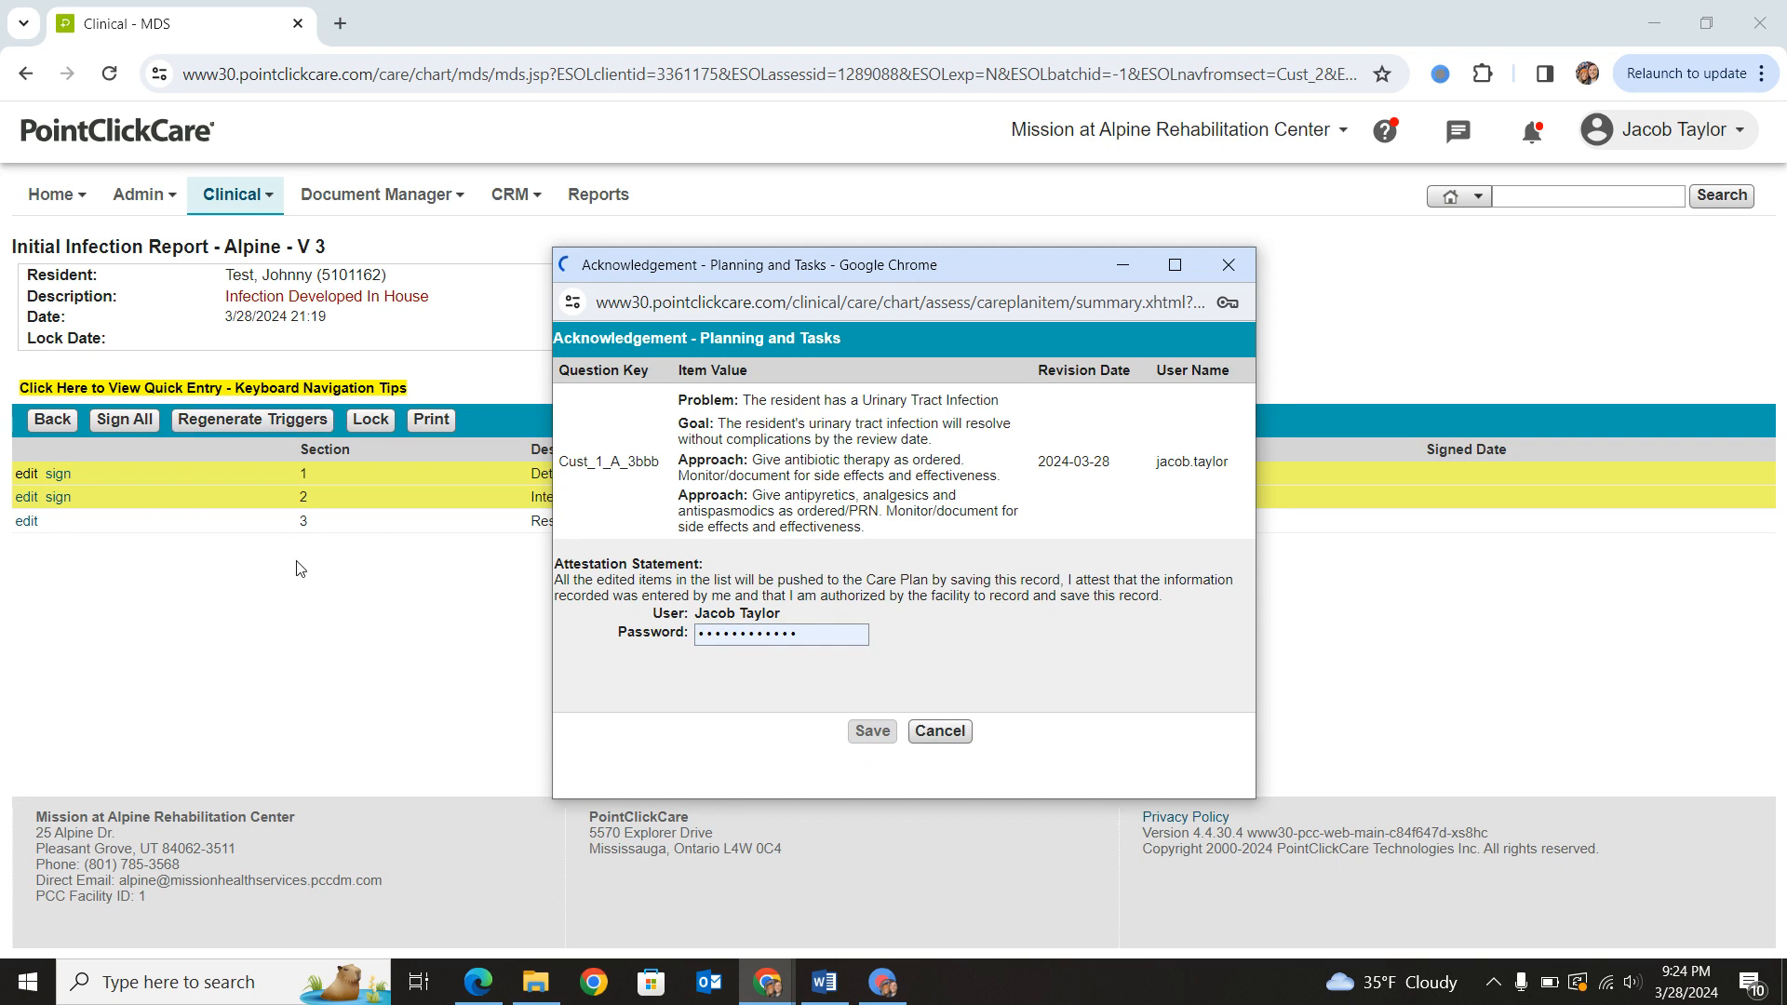
left_click(849, 441)
left_click(871, 502)
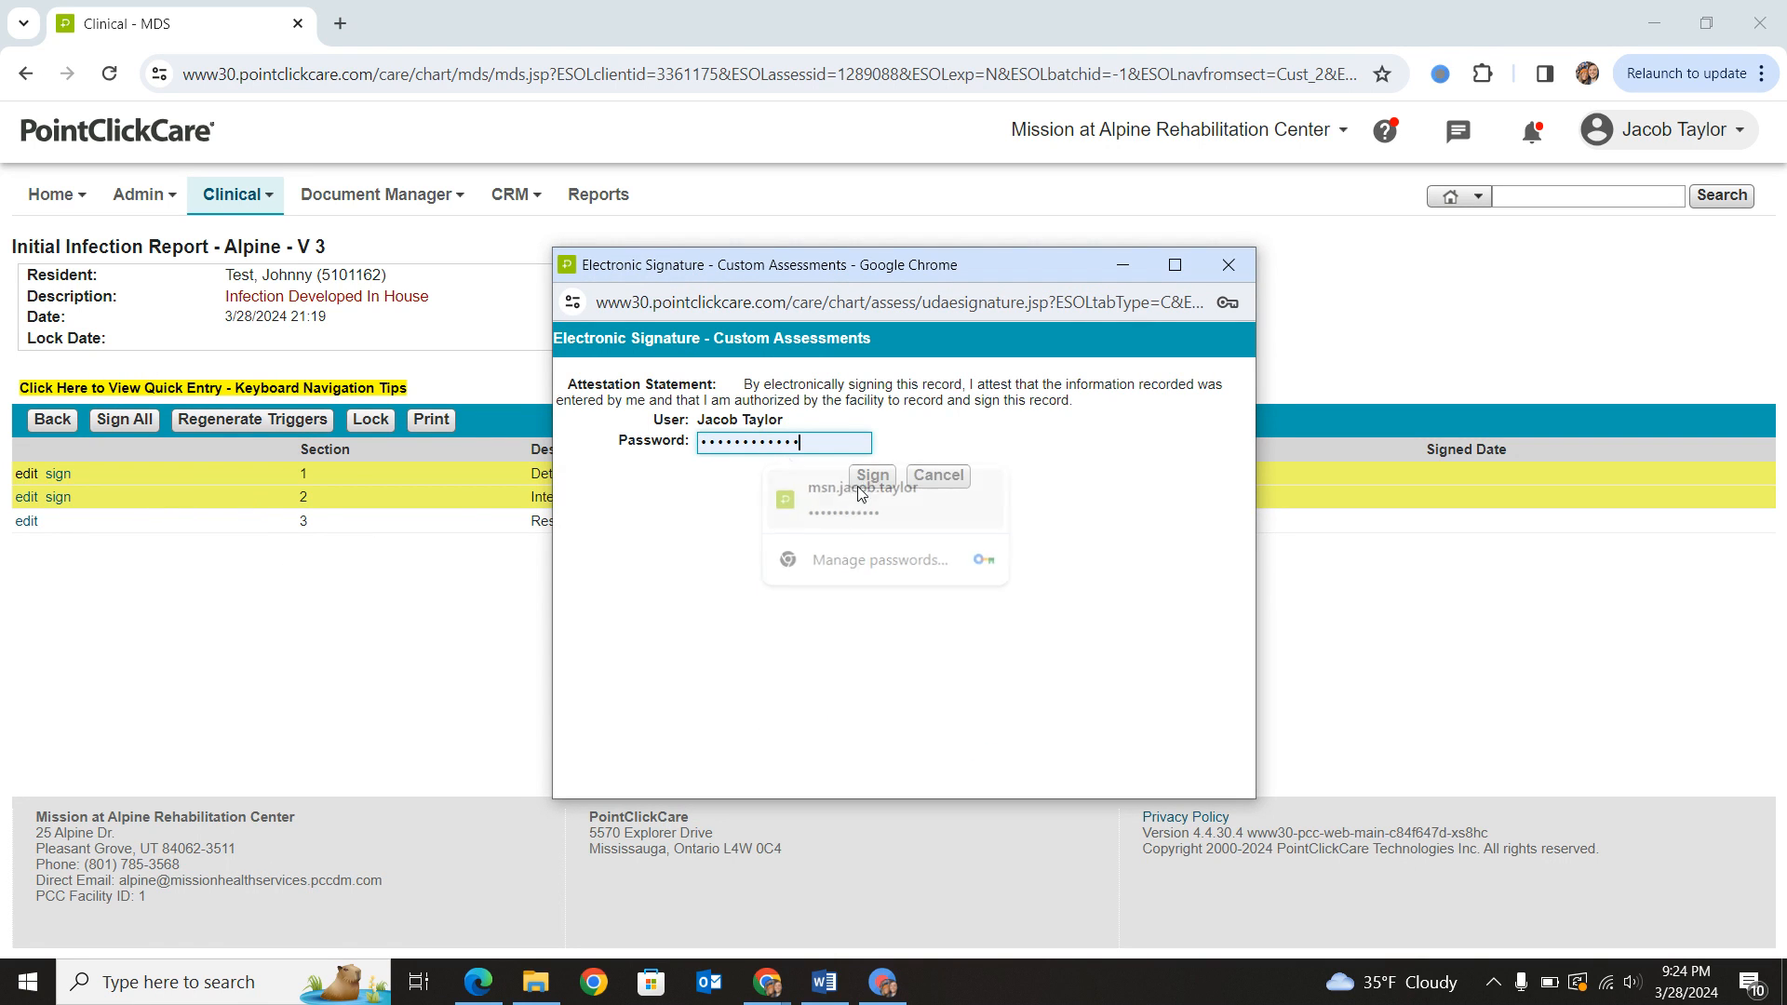
left_click(869, 474)
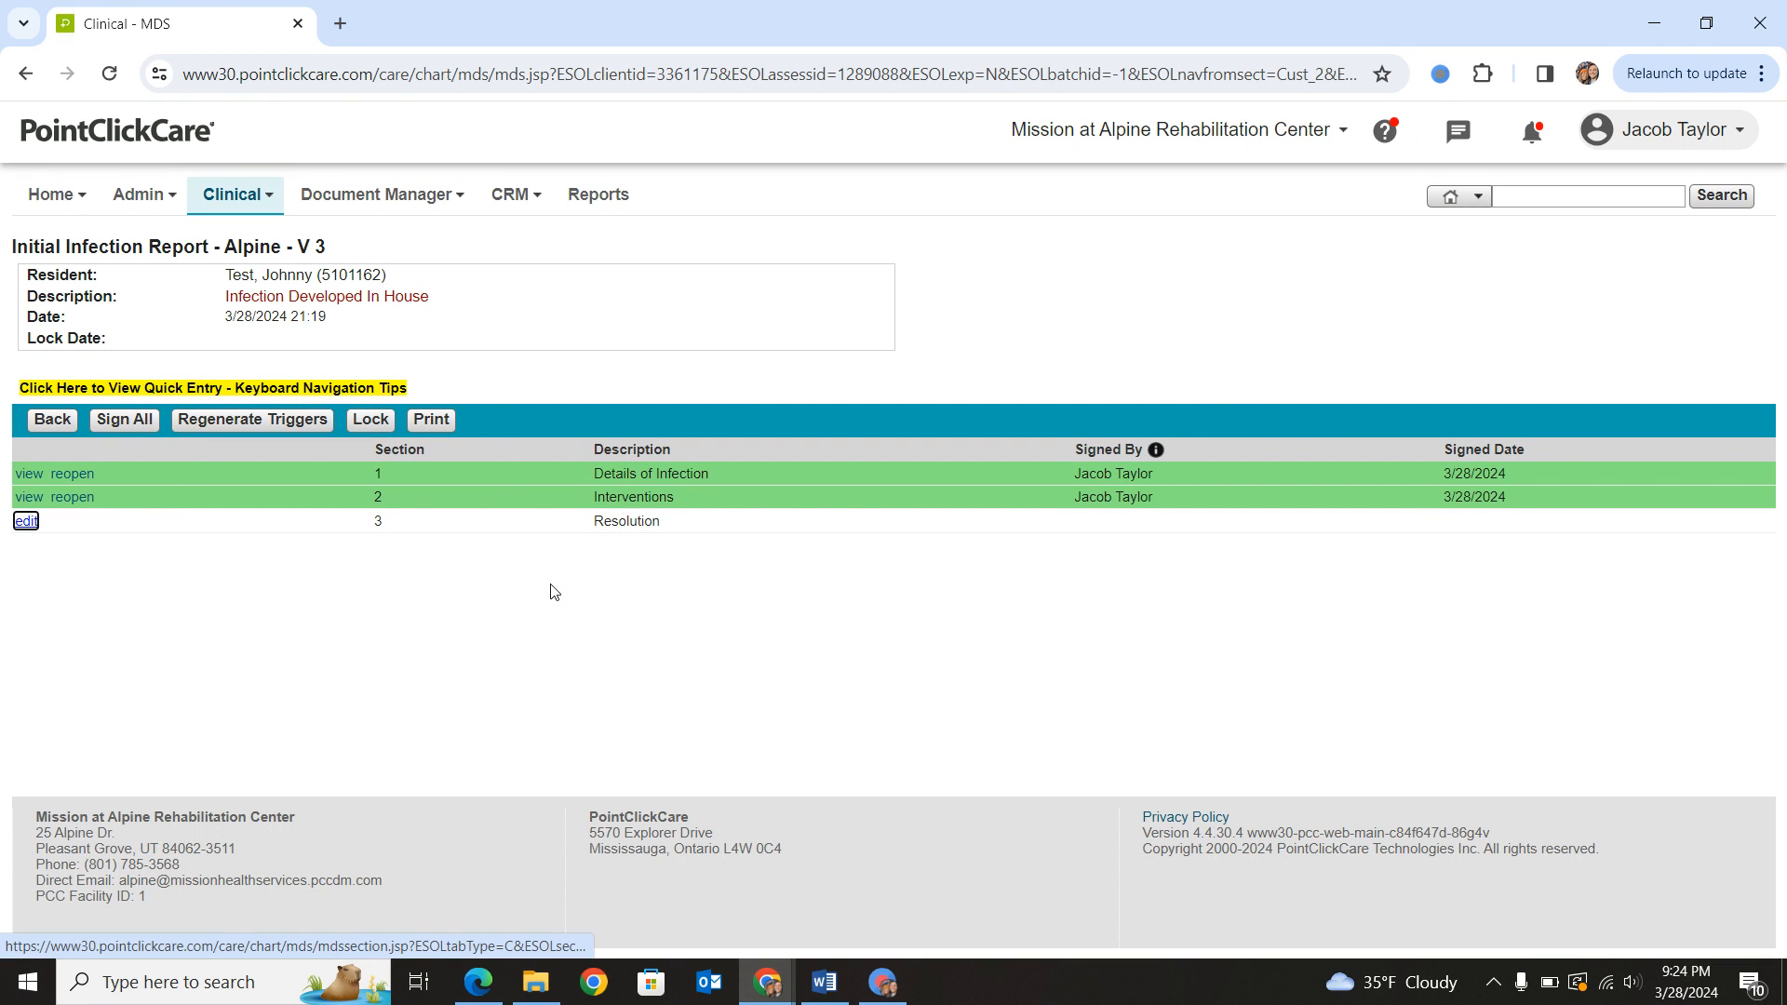
- Reopen the in-house Initial Infection Report from the resident's assessment list to check its Resolution section, and return to the list
left_click(52, 419)
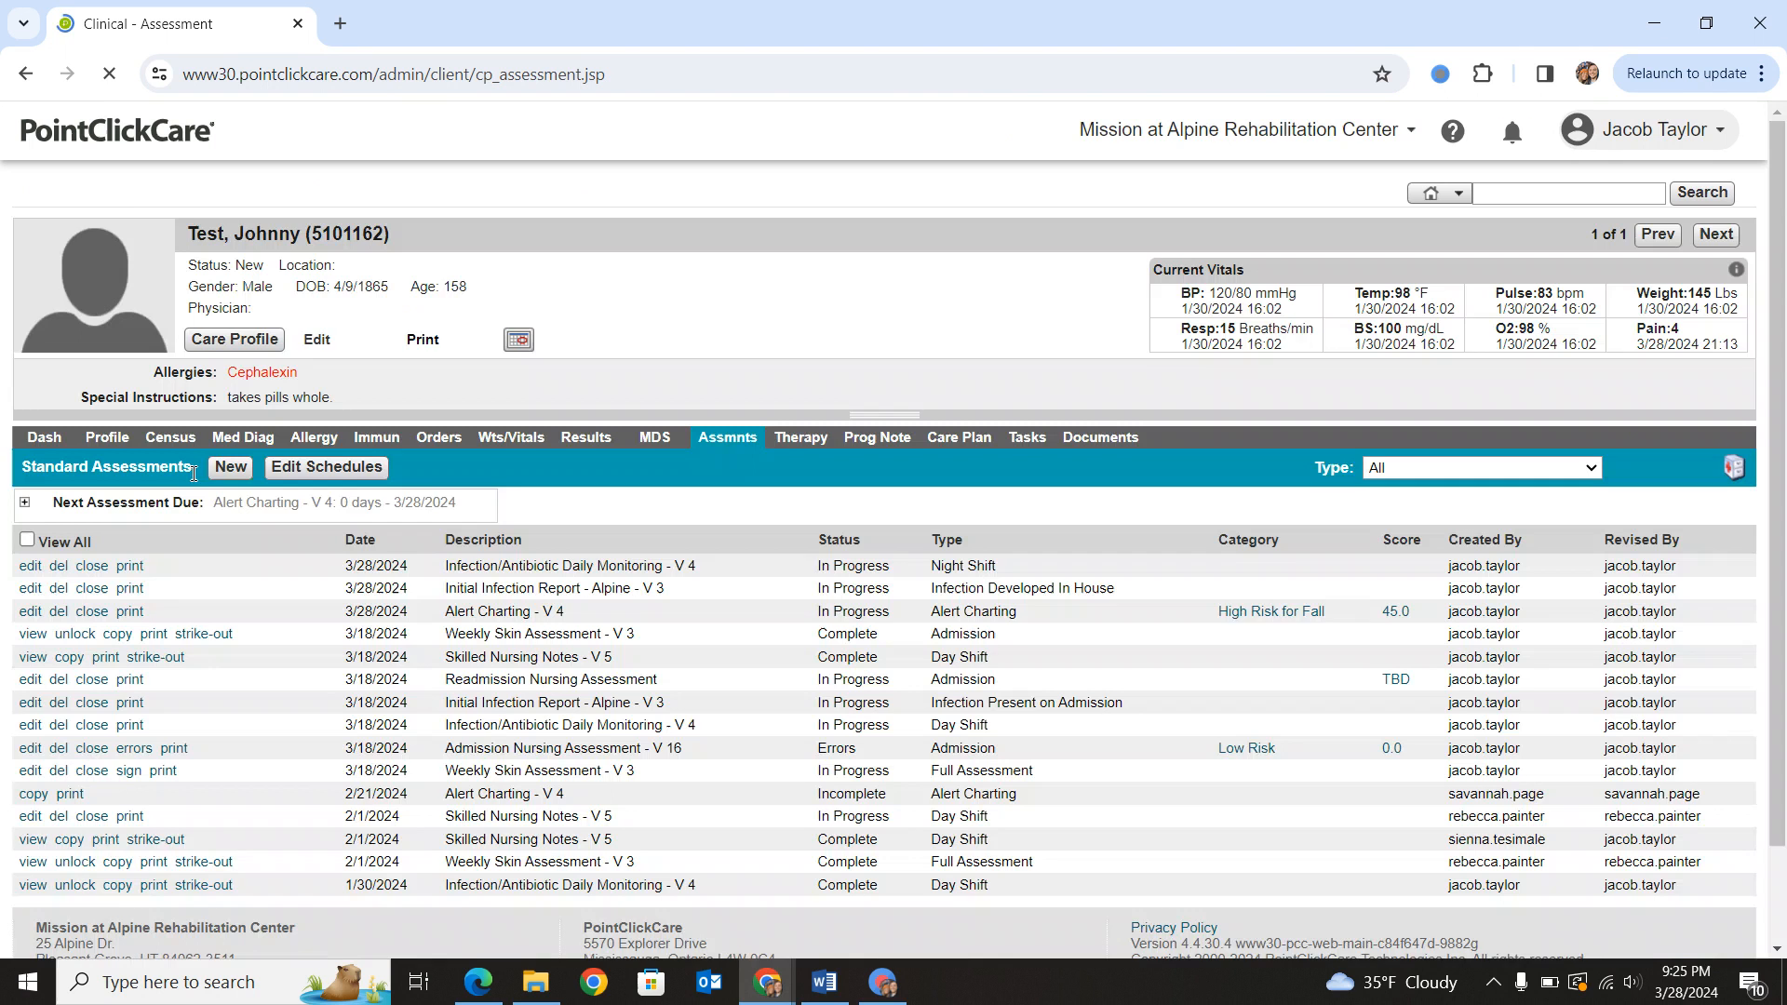
left_click_drag(445, 596, 606, 595)
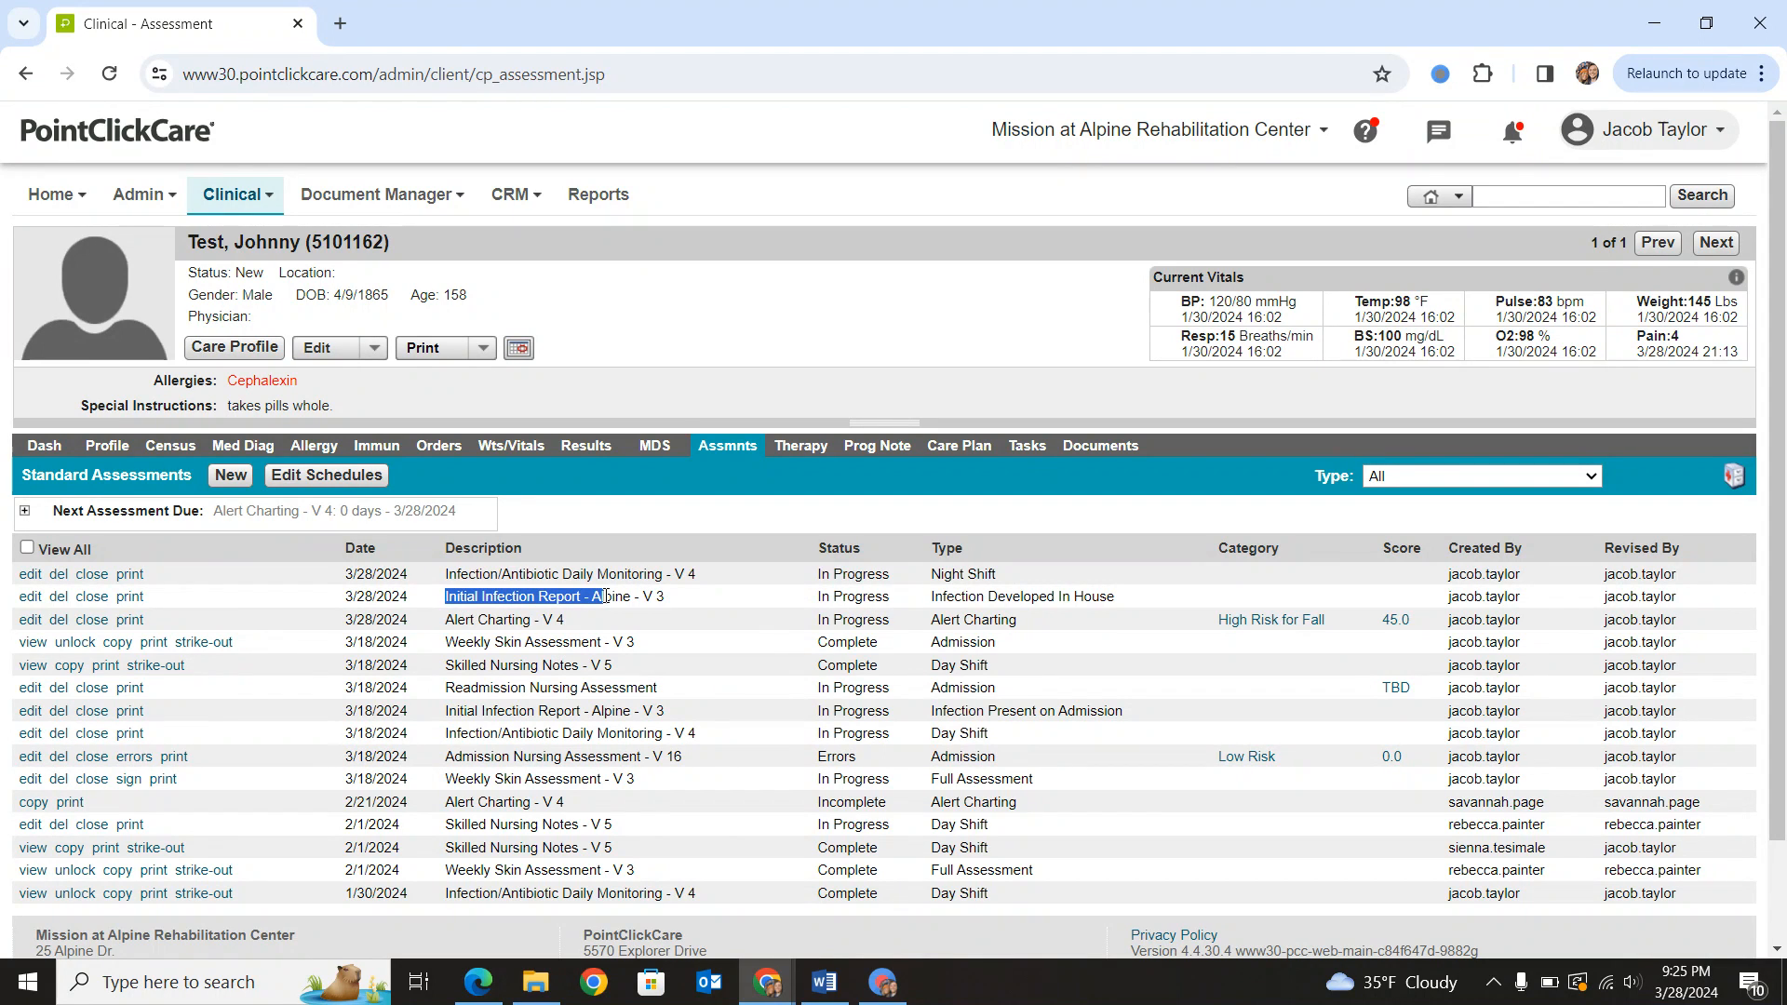
left_click(32, 597)
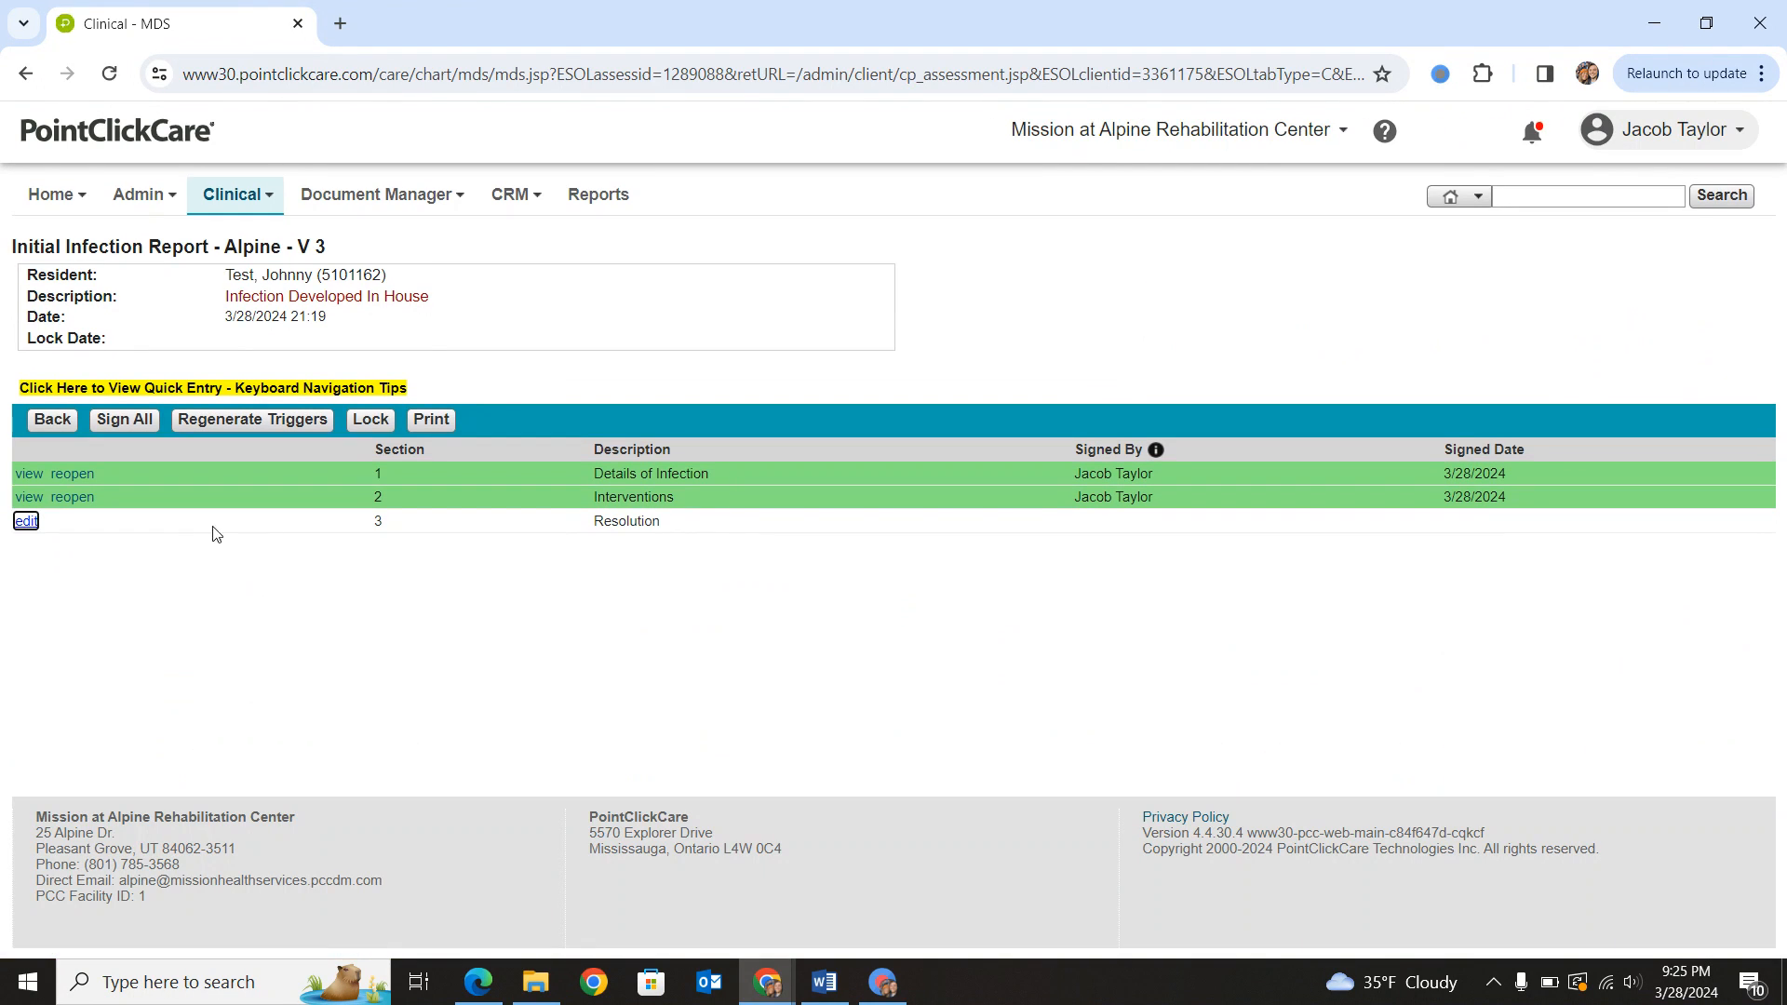
left_click_drag(586, 522, 682, 522)
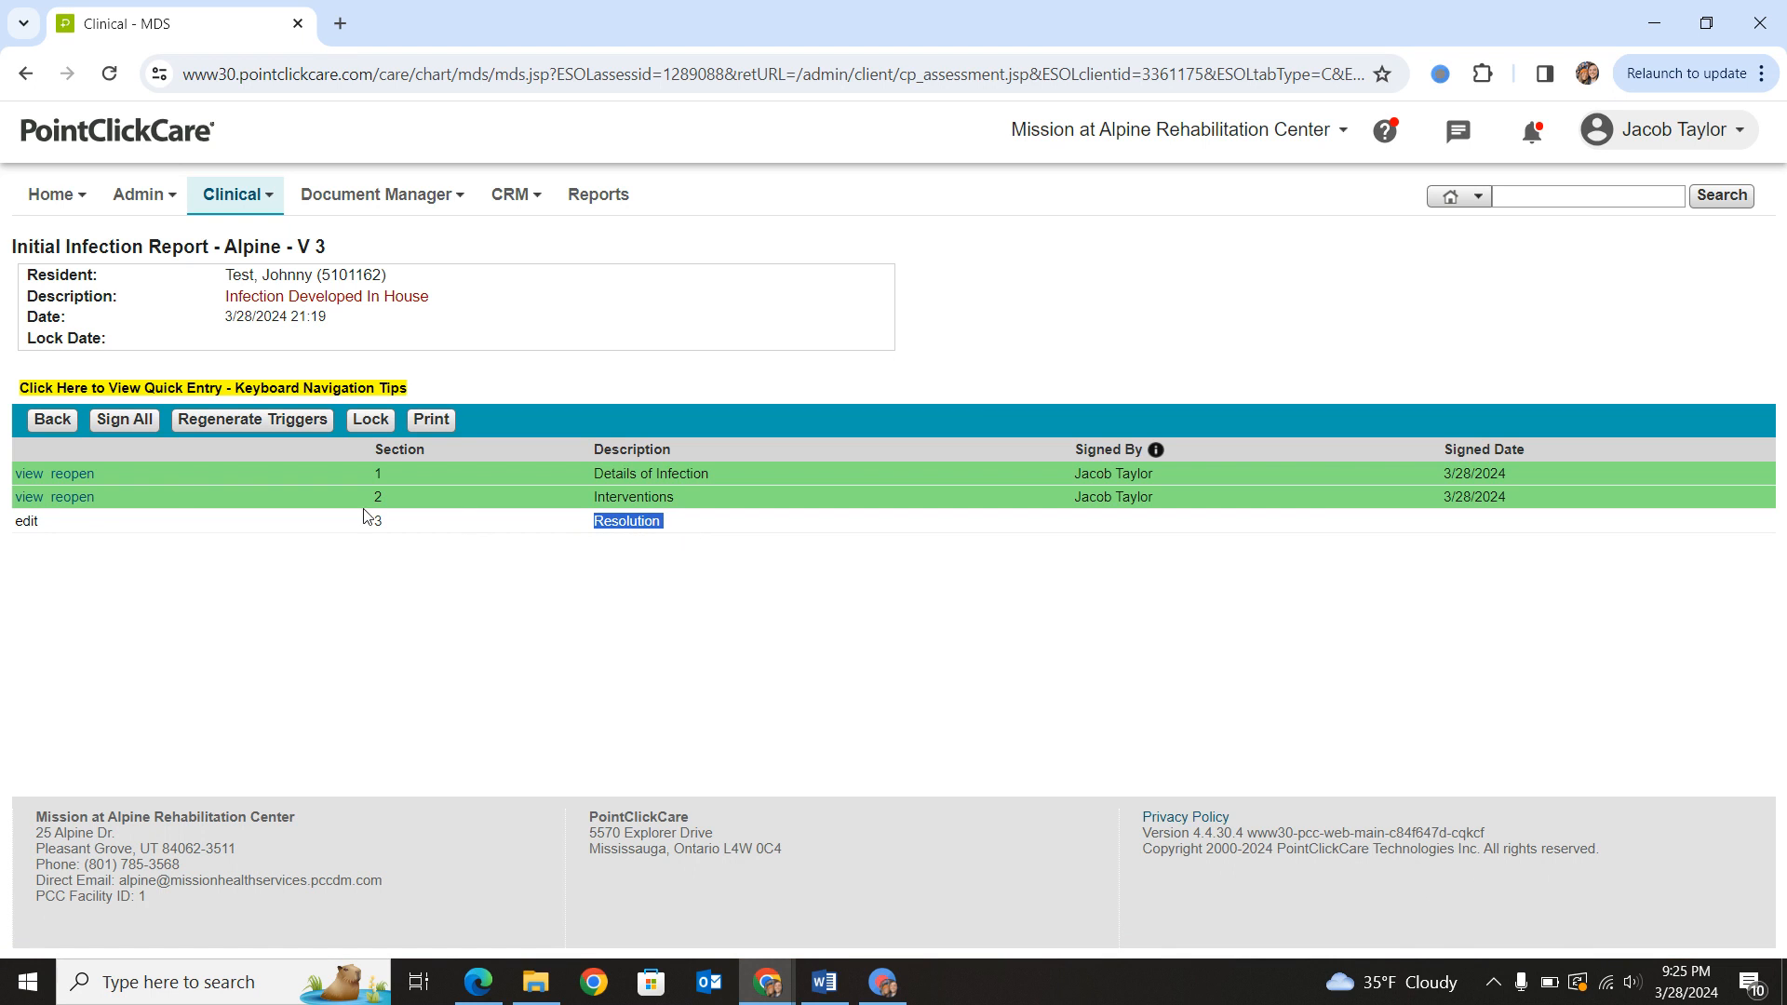
left_click(51, 420)
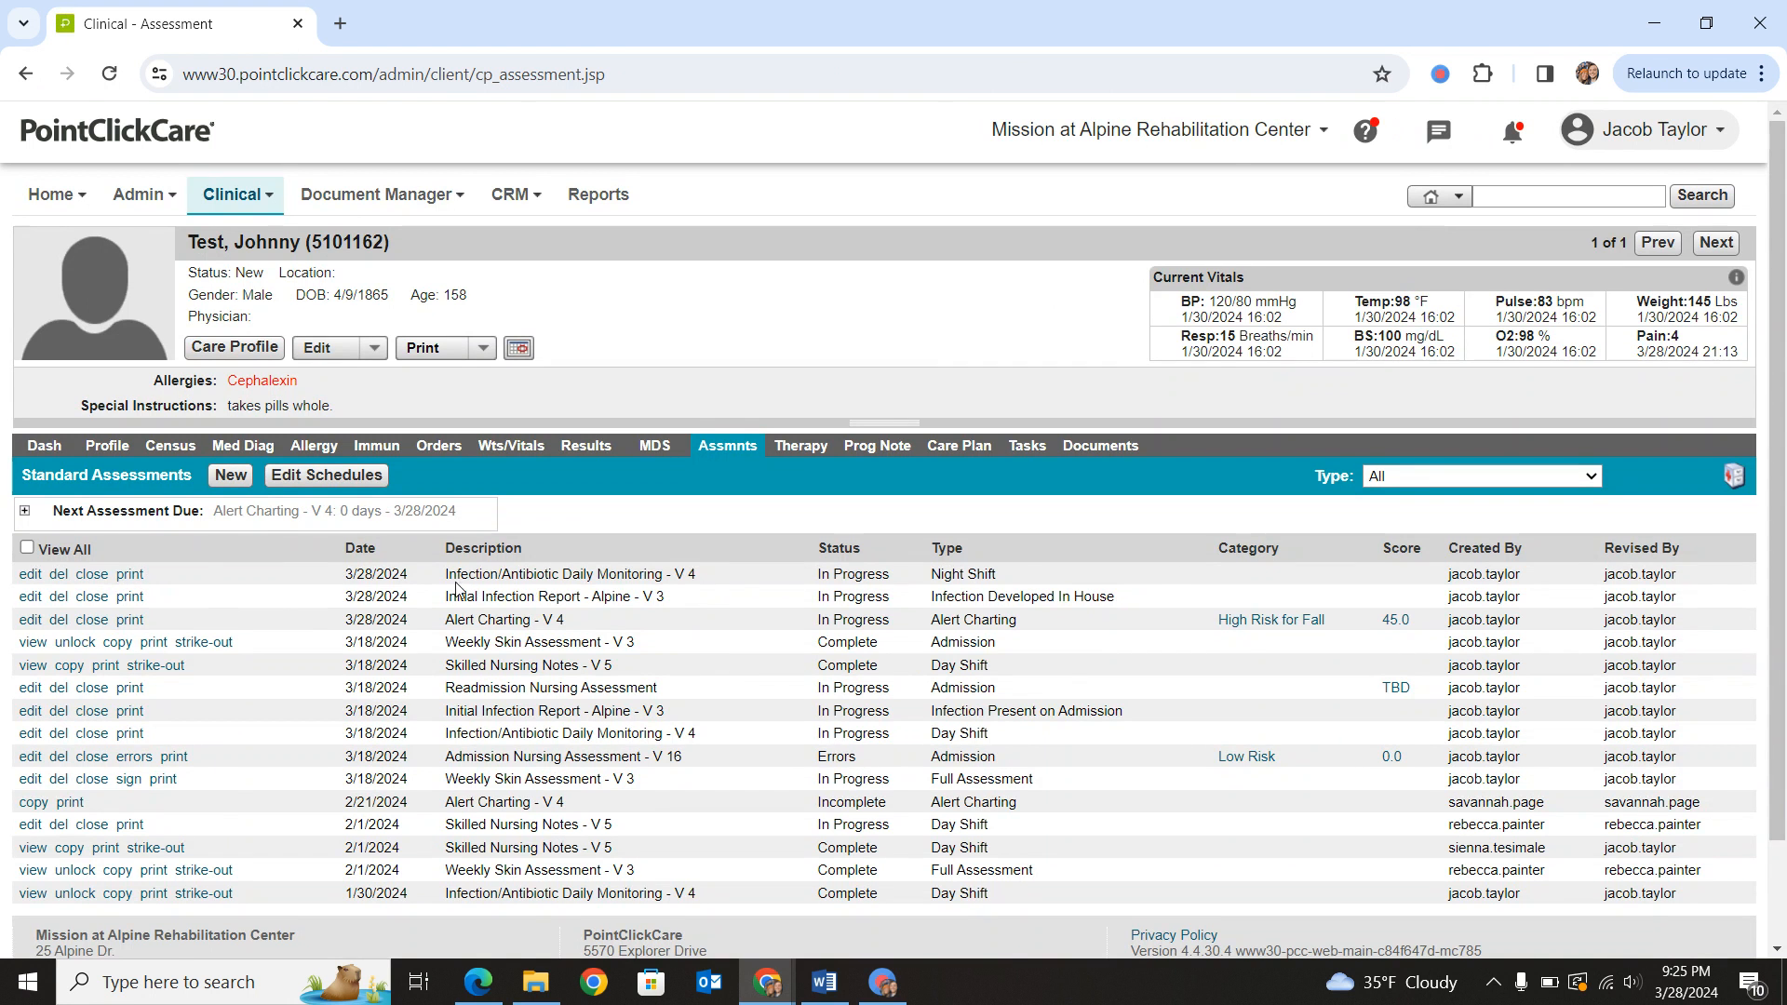
- Open the 3/28/2024 Infection/Antibiotic Daily Monitoring assessment for editing and set the type of infection to Urinary No Catheter
mouse_move(445, 574)
left_mouse_down()
mouse_move(676, 574)
mouse_move(445, 576)
left_mouse_up()
left_click(703, 573)
left_click(445, 577)
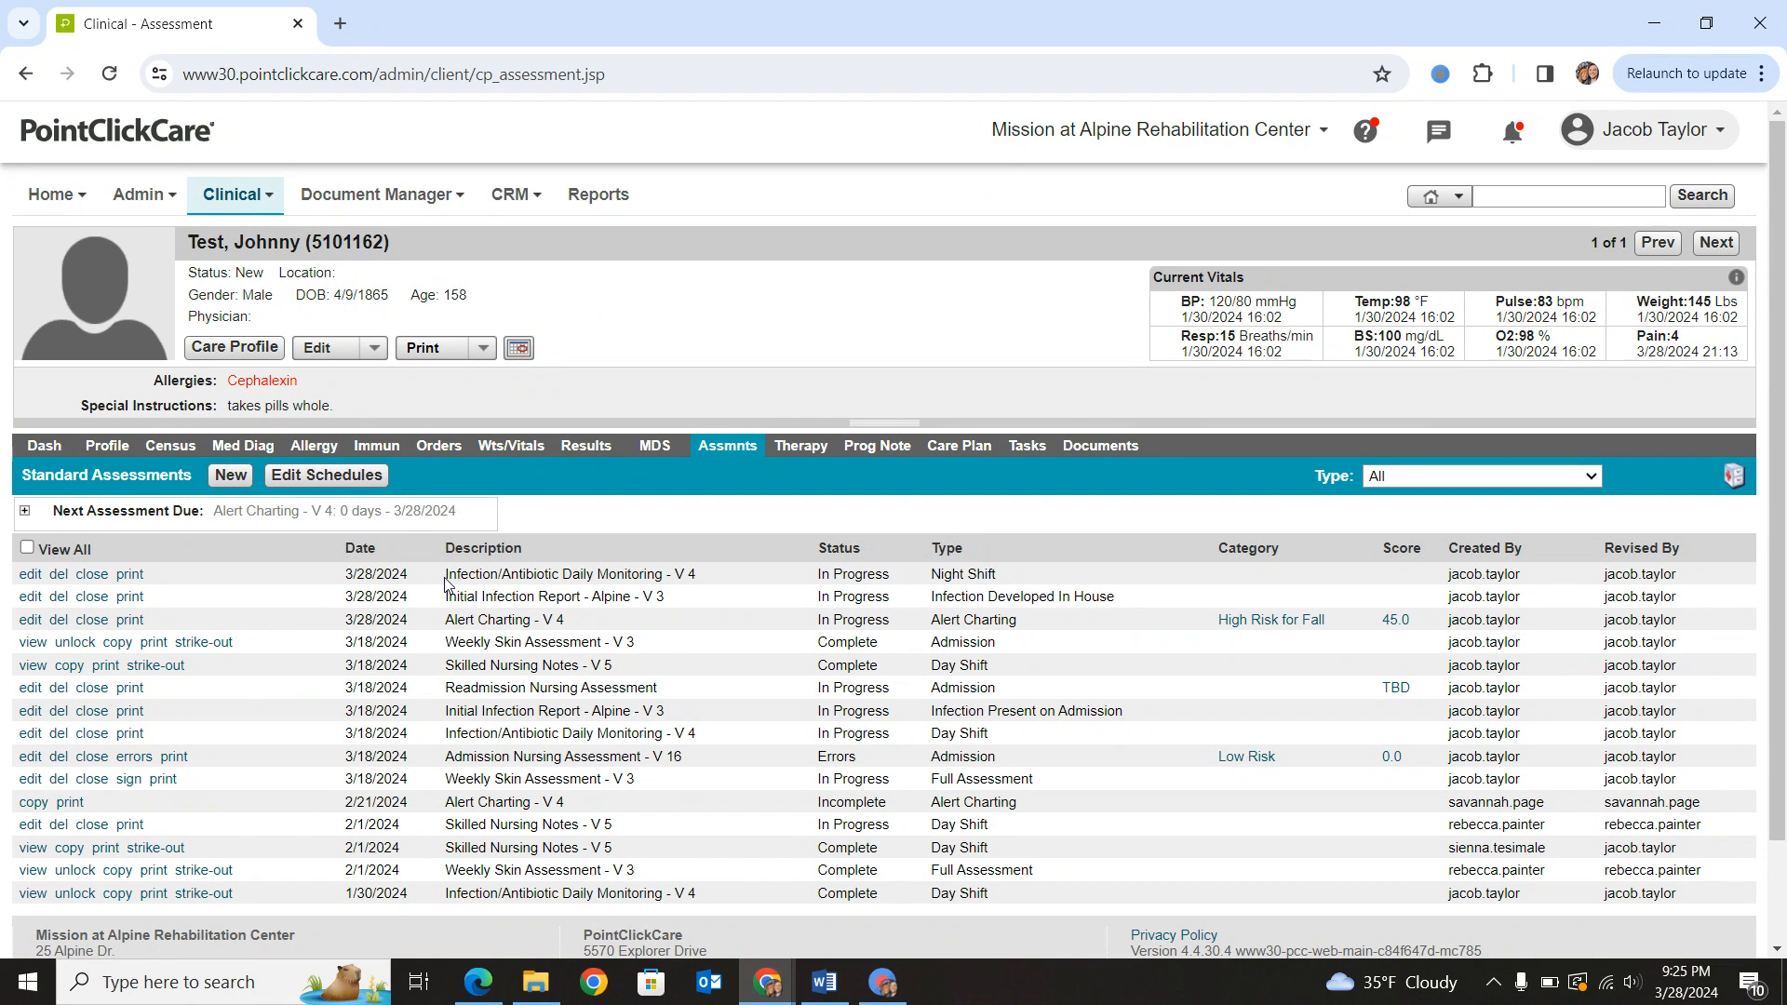
left_click(30, 574)
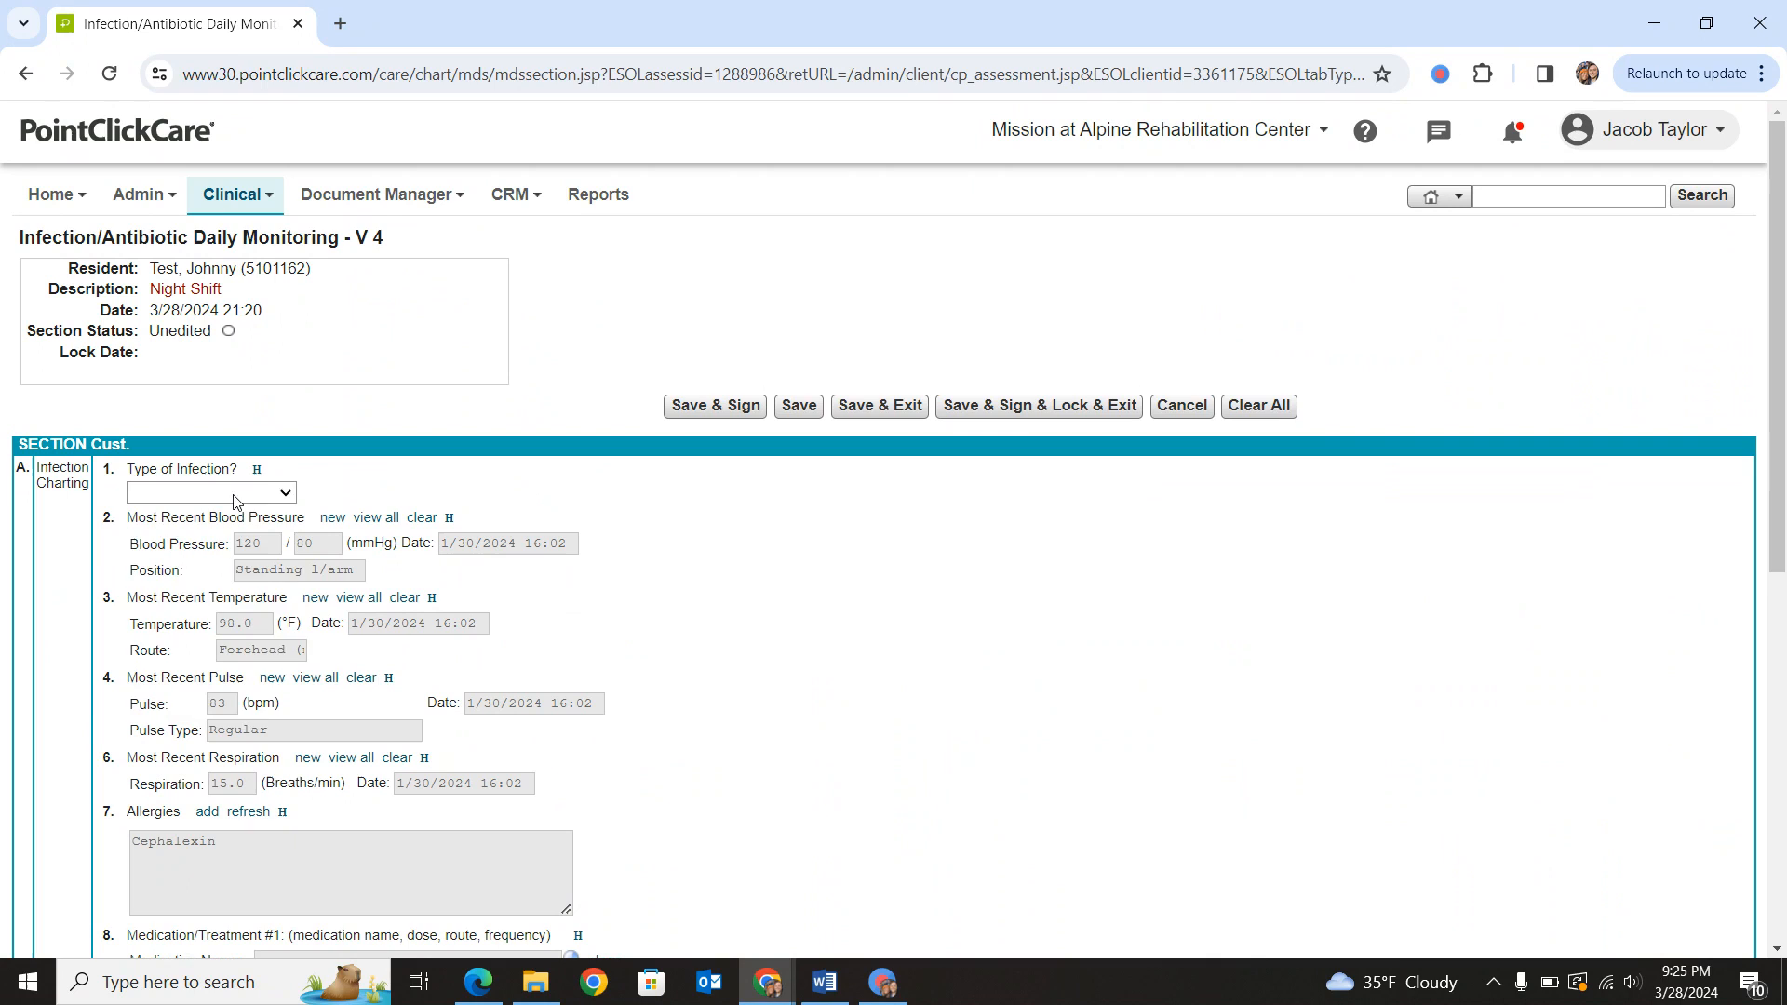
left_click(233, 495)
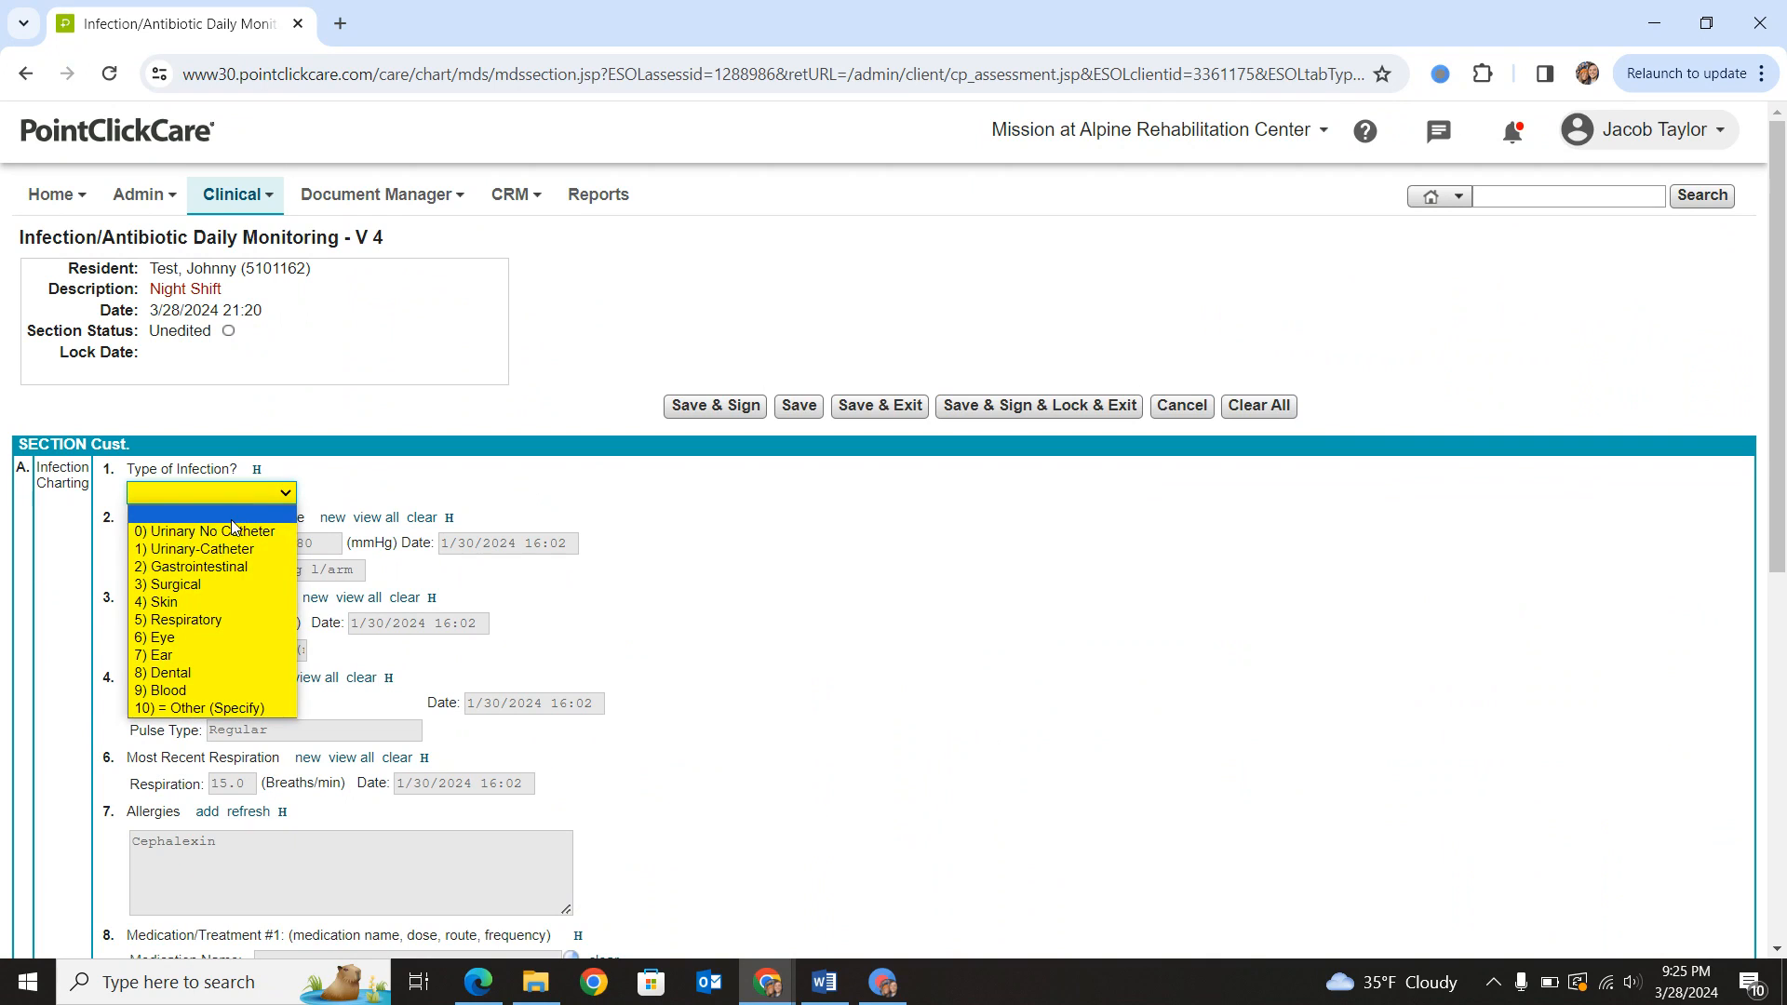
left_click(220, 531)
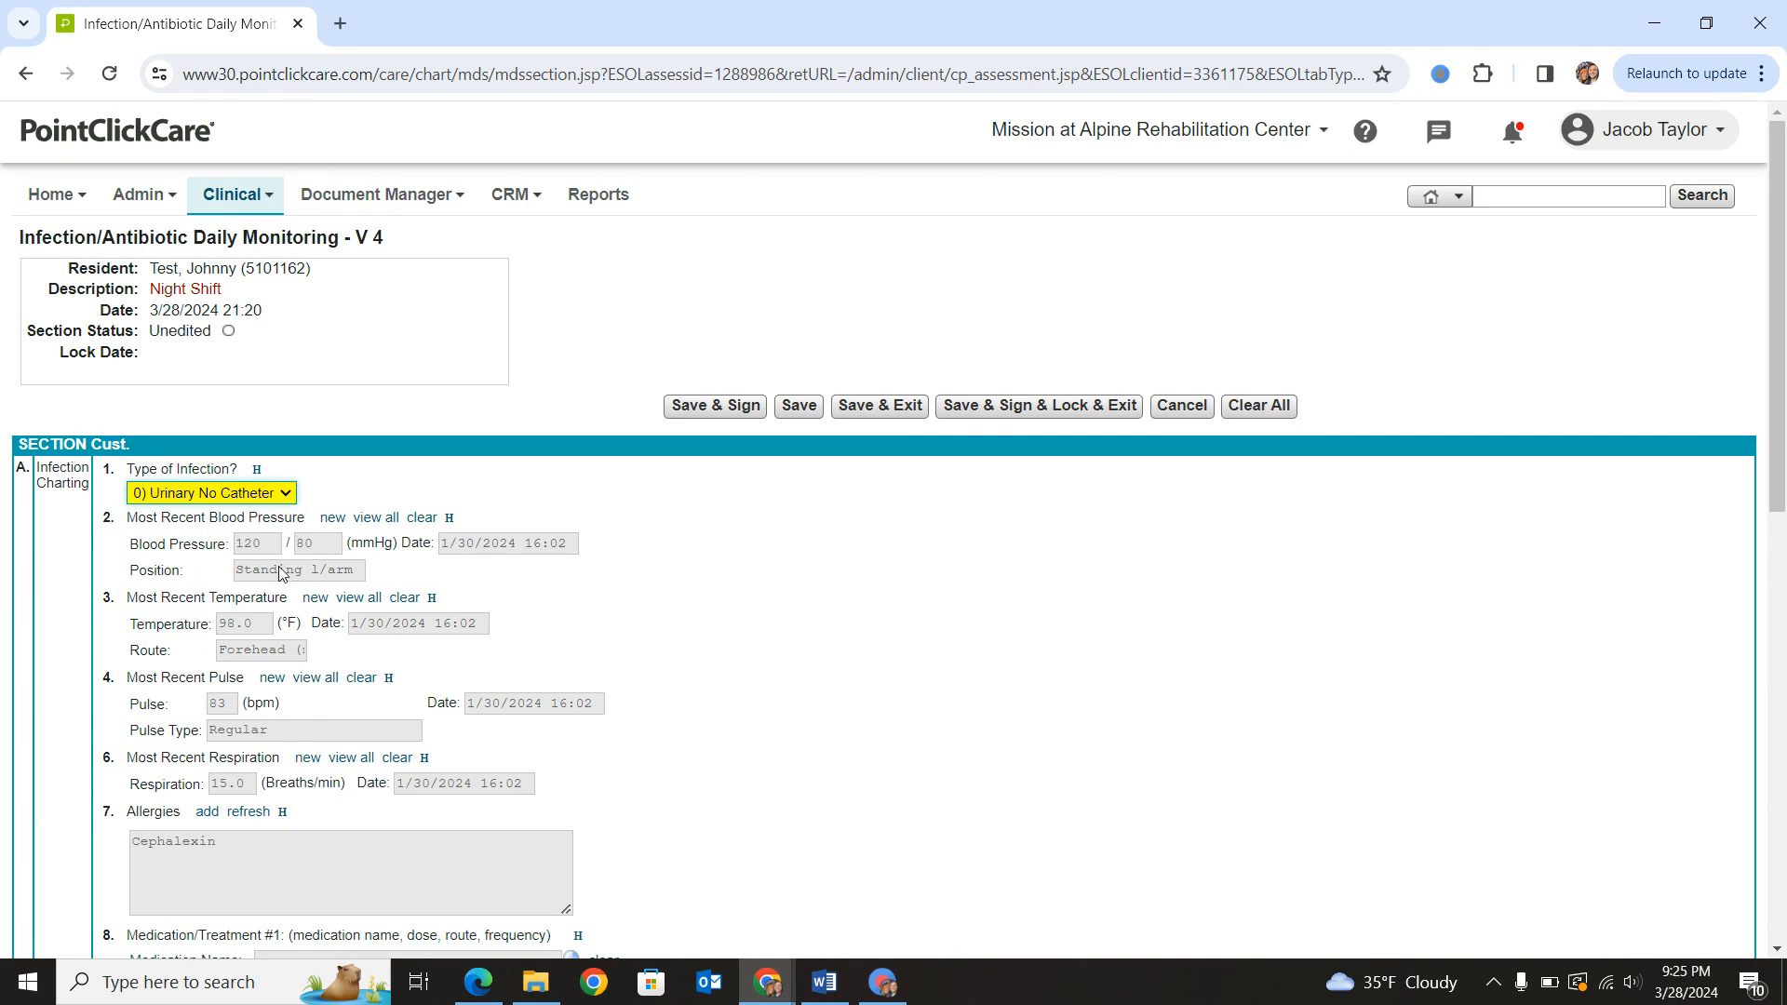
- Review the resident's vitals and allergies, and check the orders available for Medication/Treatment #1
scroll(396, 544, "down", 3)
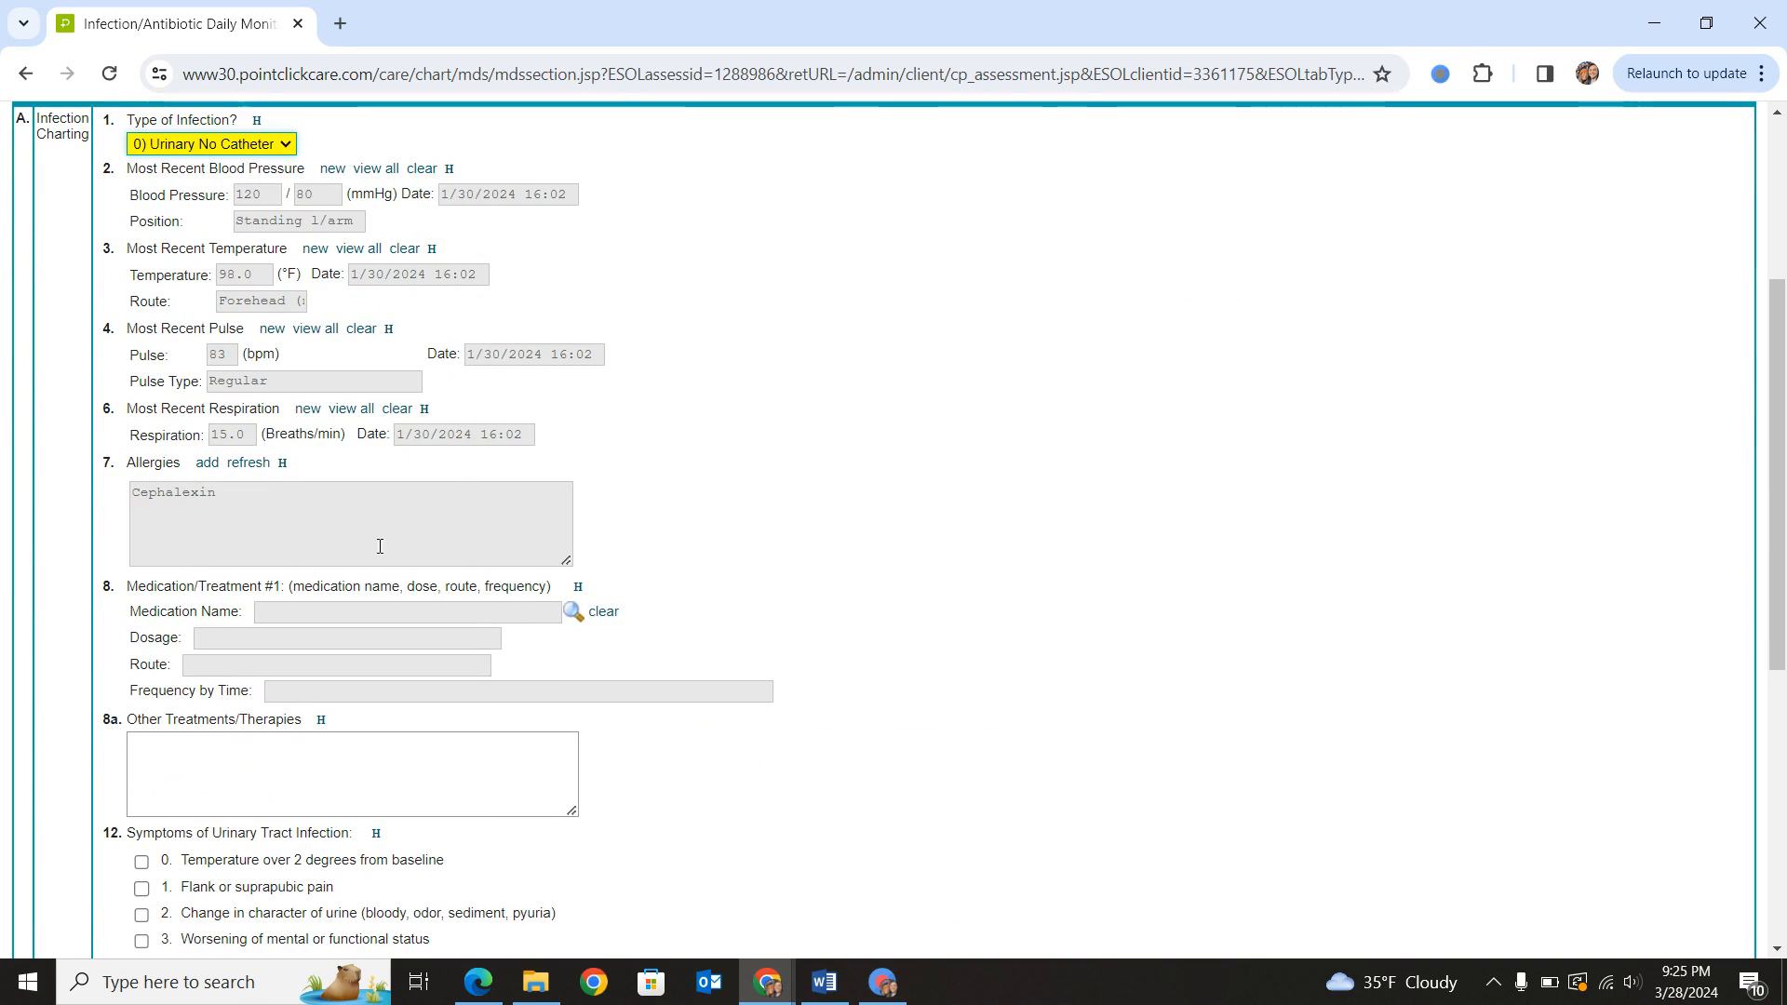
scroll(269, 410, "down", 1)
left_click_drag(267, 403, 130, 406)
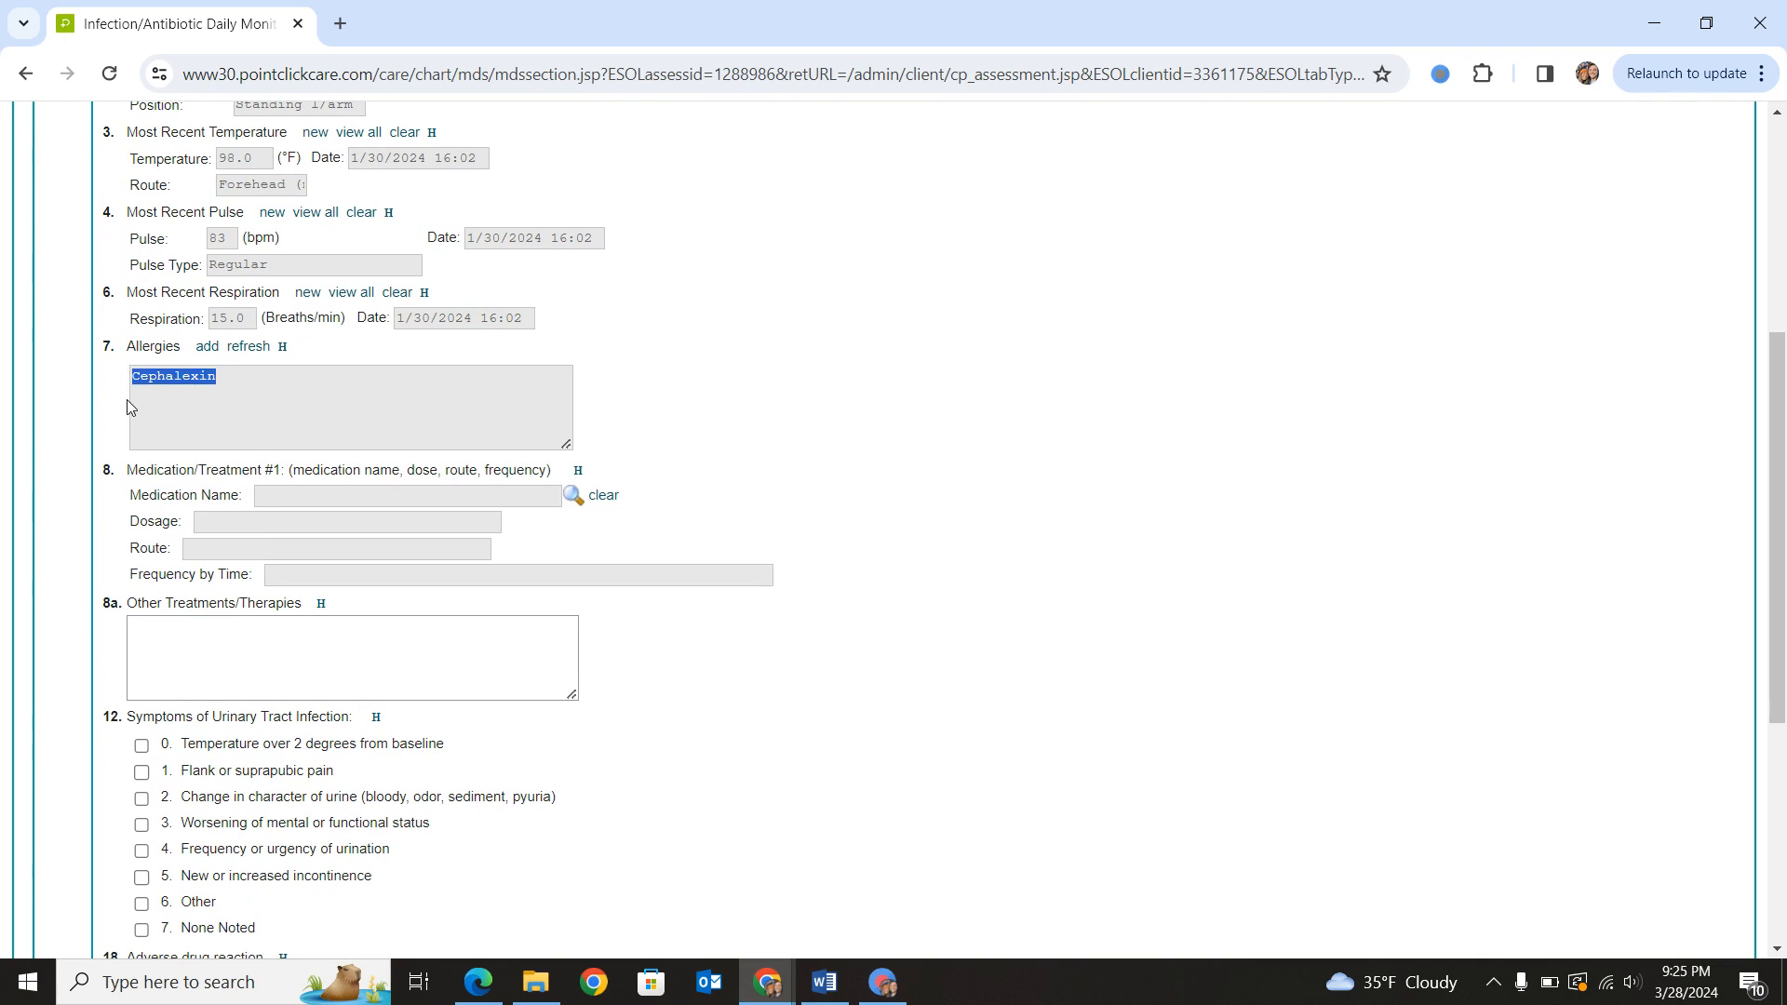
left_click(317, 419)
left_click(573, 497)
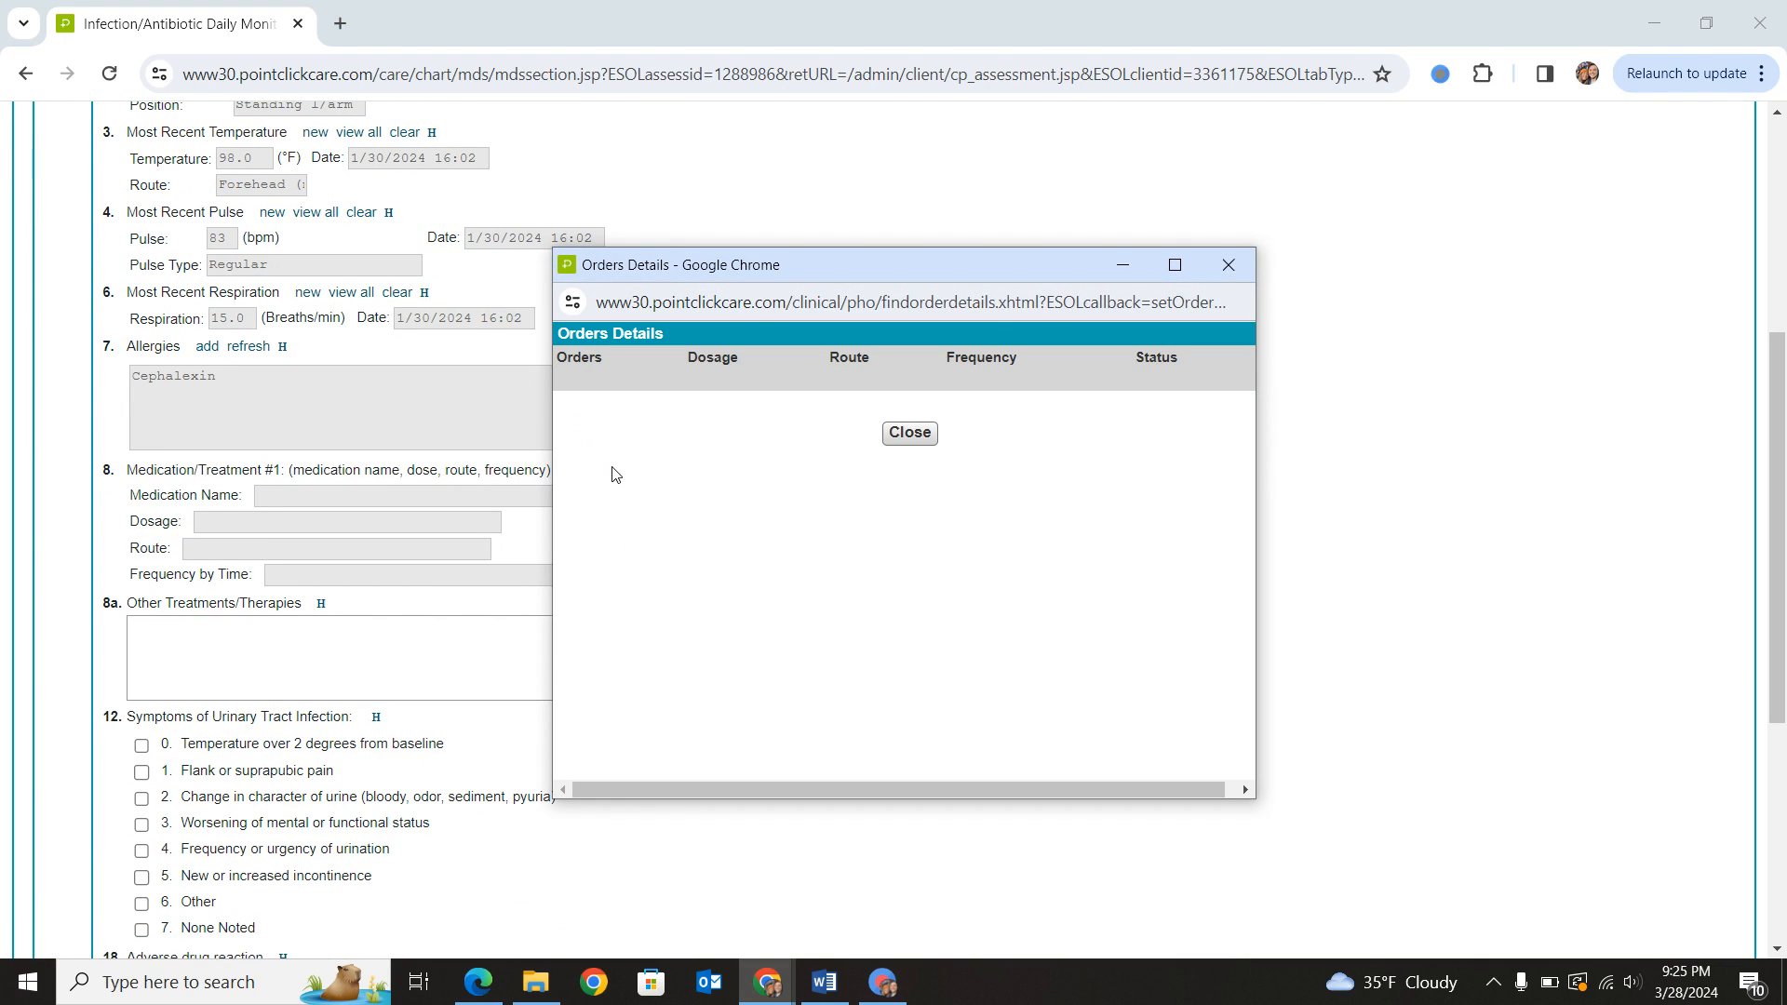
left_click(909, 432)
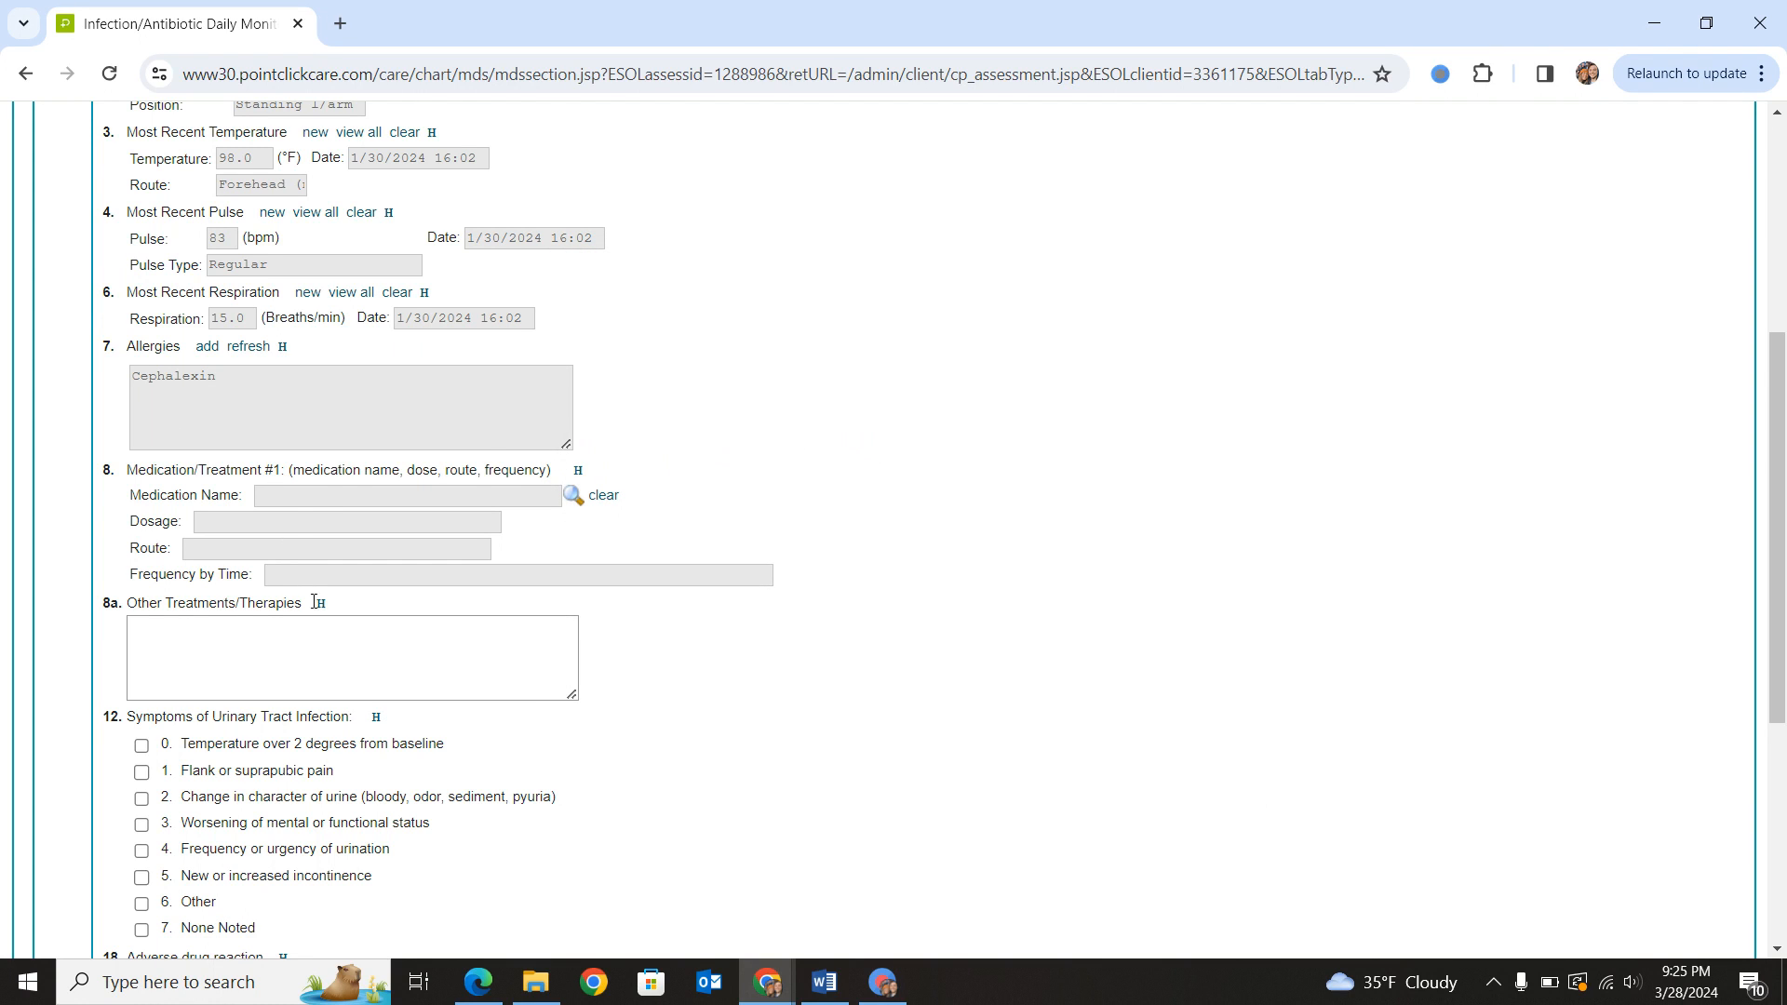
- Enter "pushing fluids, APAP" as the other treatments/therapies
scroll(314, 602, "down", 4)
left_click(240, 316)
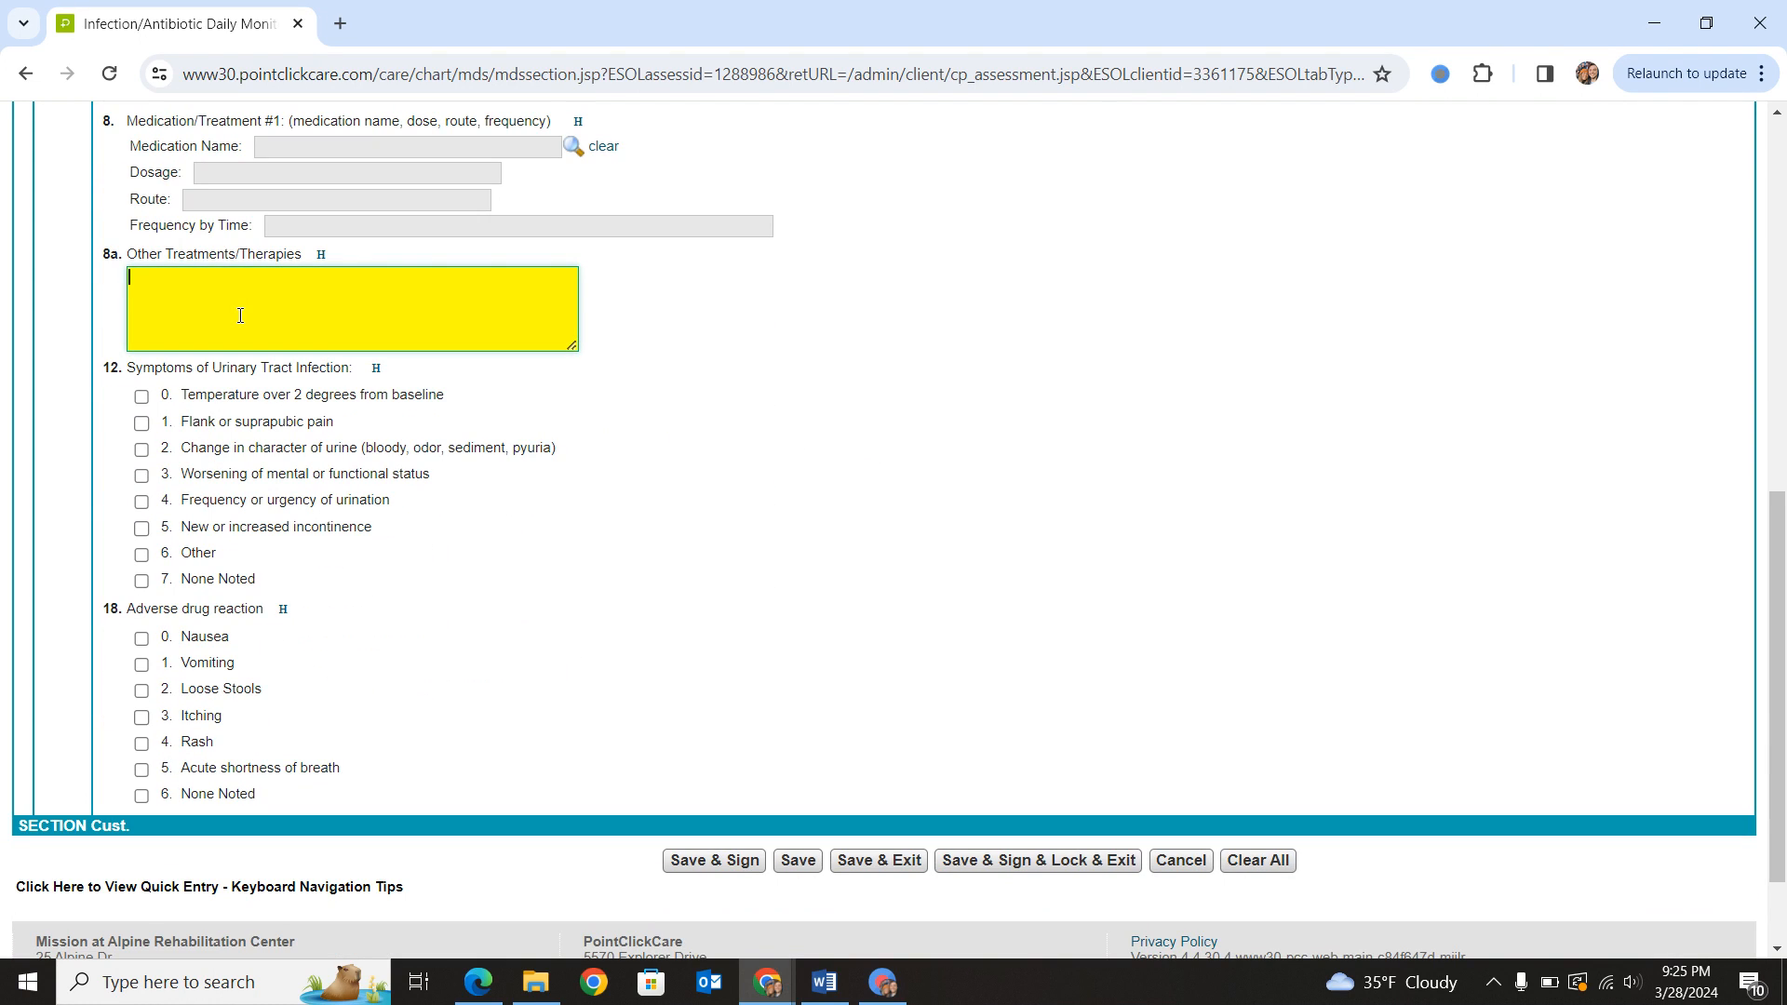
type("ol")
key("BackSpace")
key("BackSpace")
key("BackSpace")
key("BackSpace")
key("BackSpace")
key("BackSpace")
type("pushing fluids")
scroll(241, 316, "up", 3)
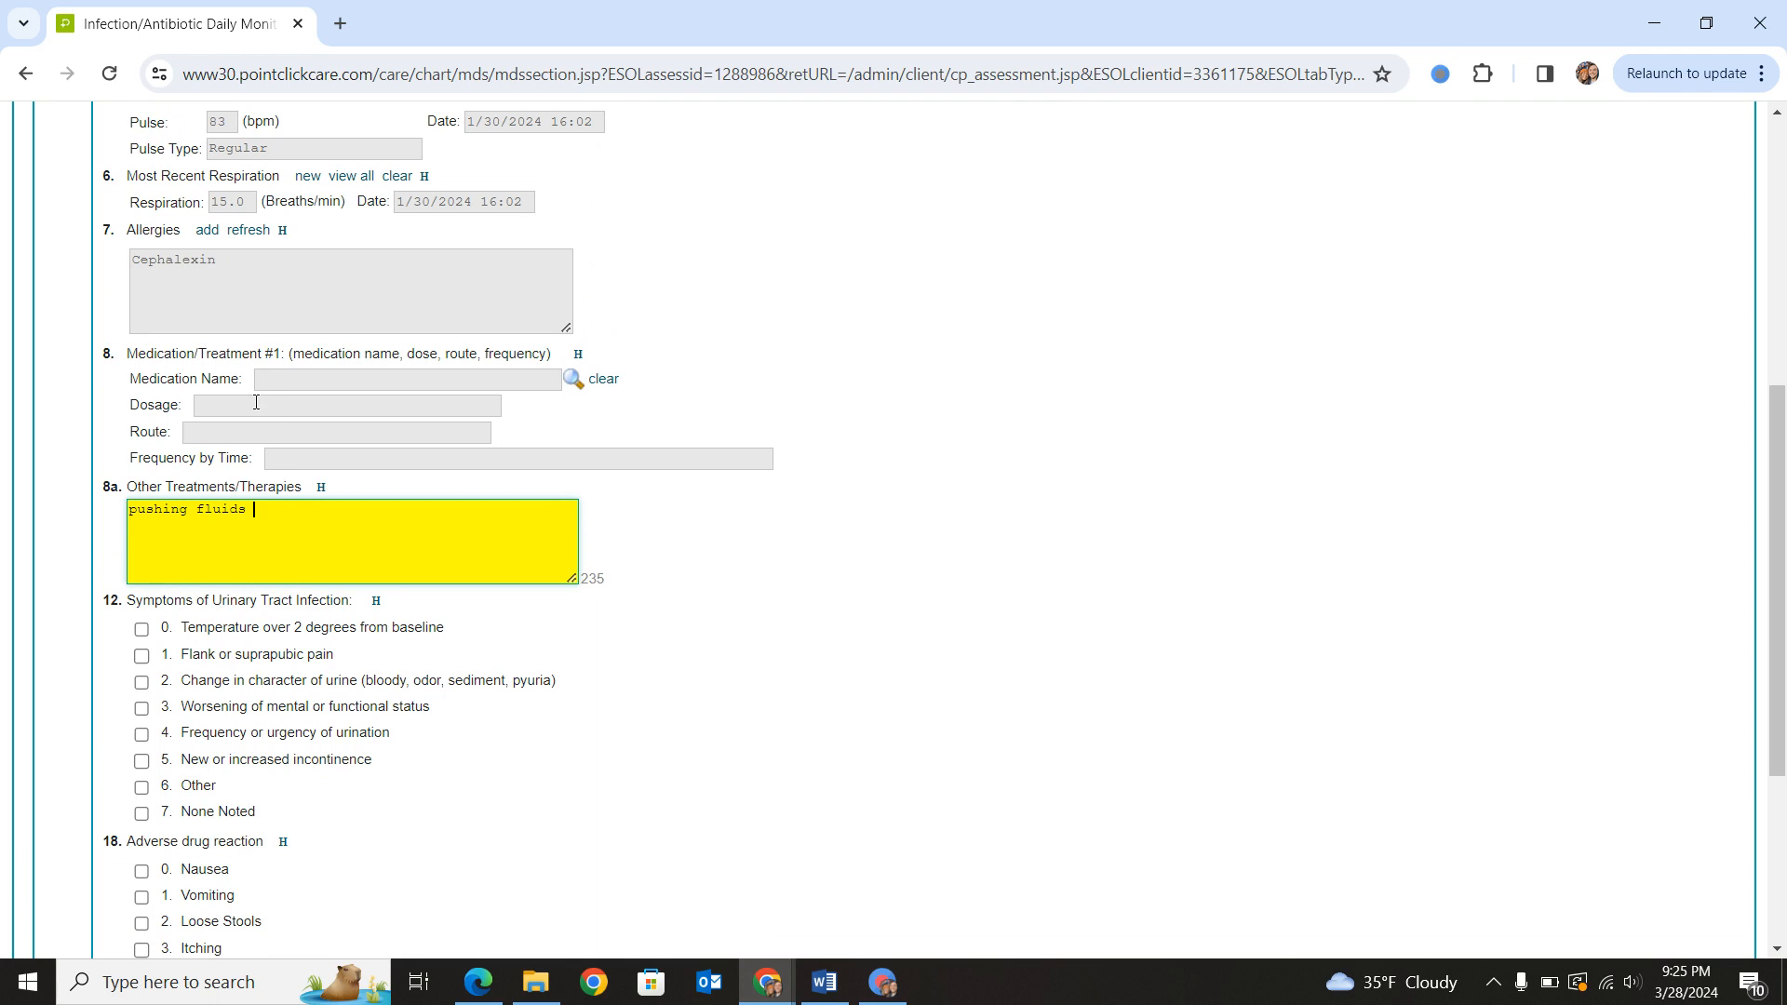
scroll(261, 408, "down", 1)
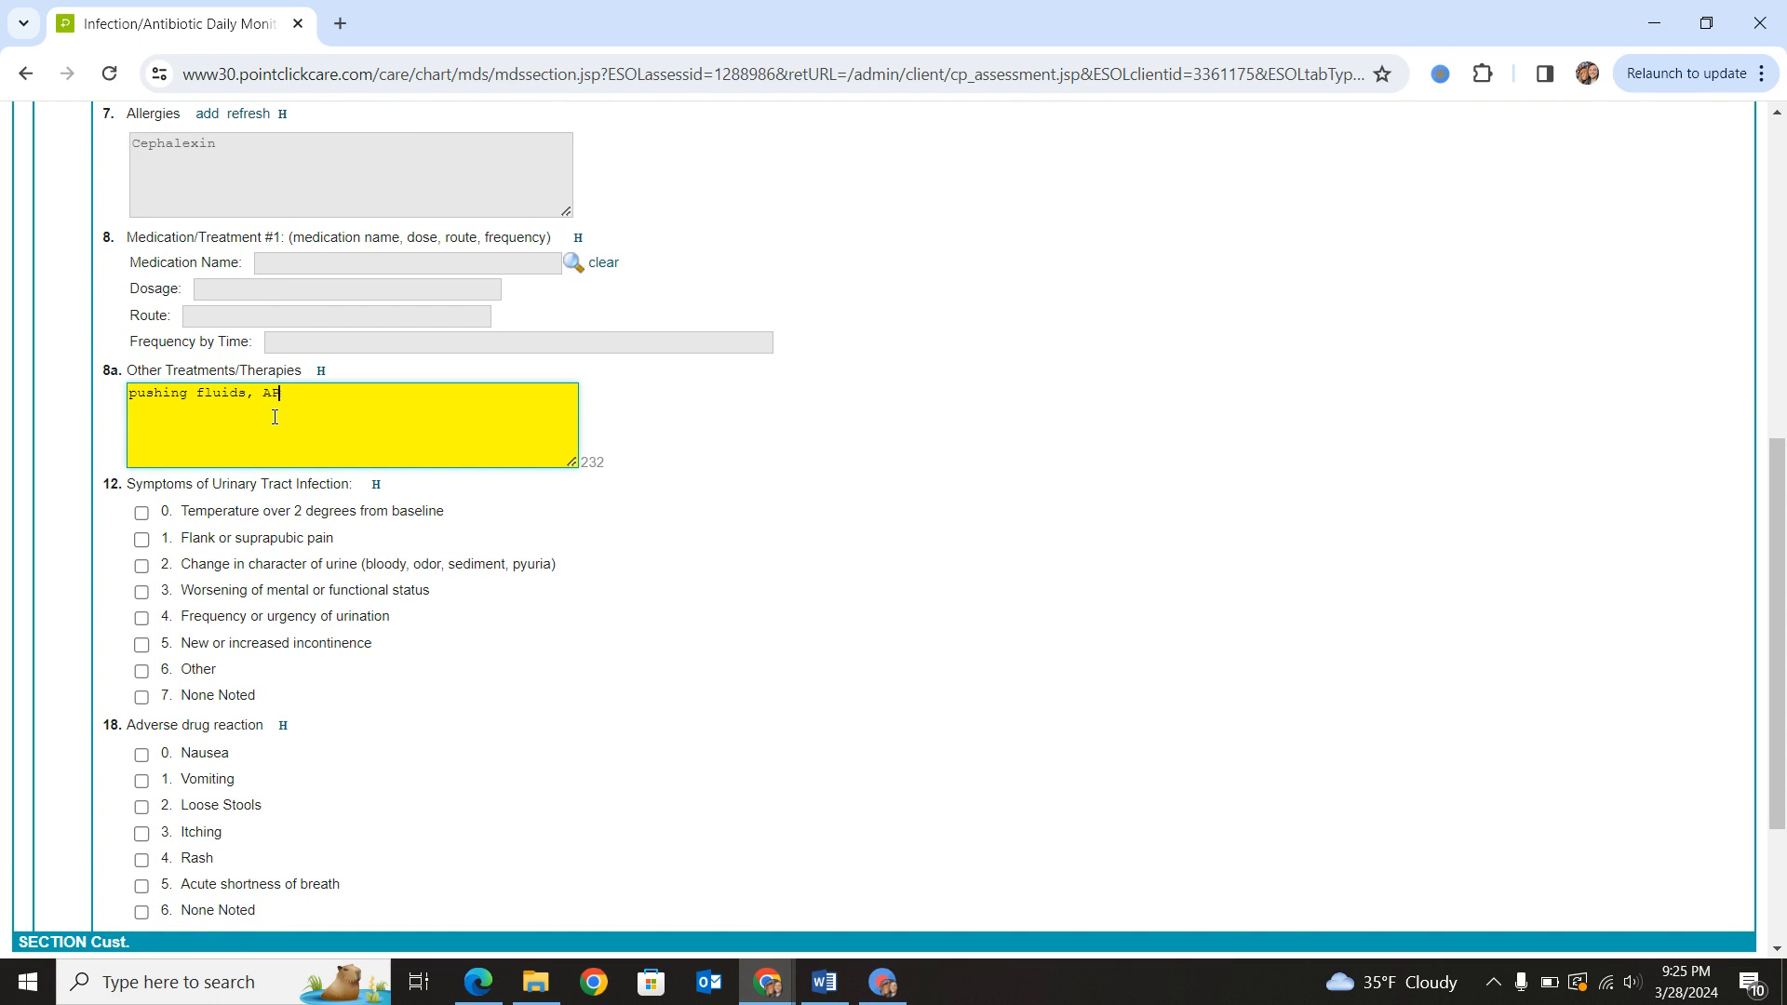
scroll(159, 484, "down", 2)
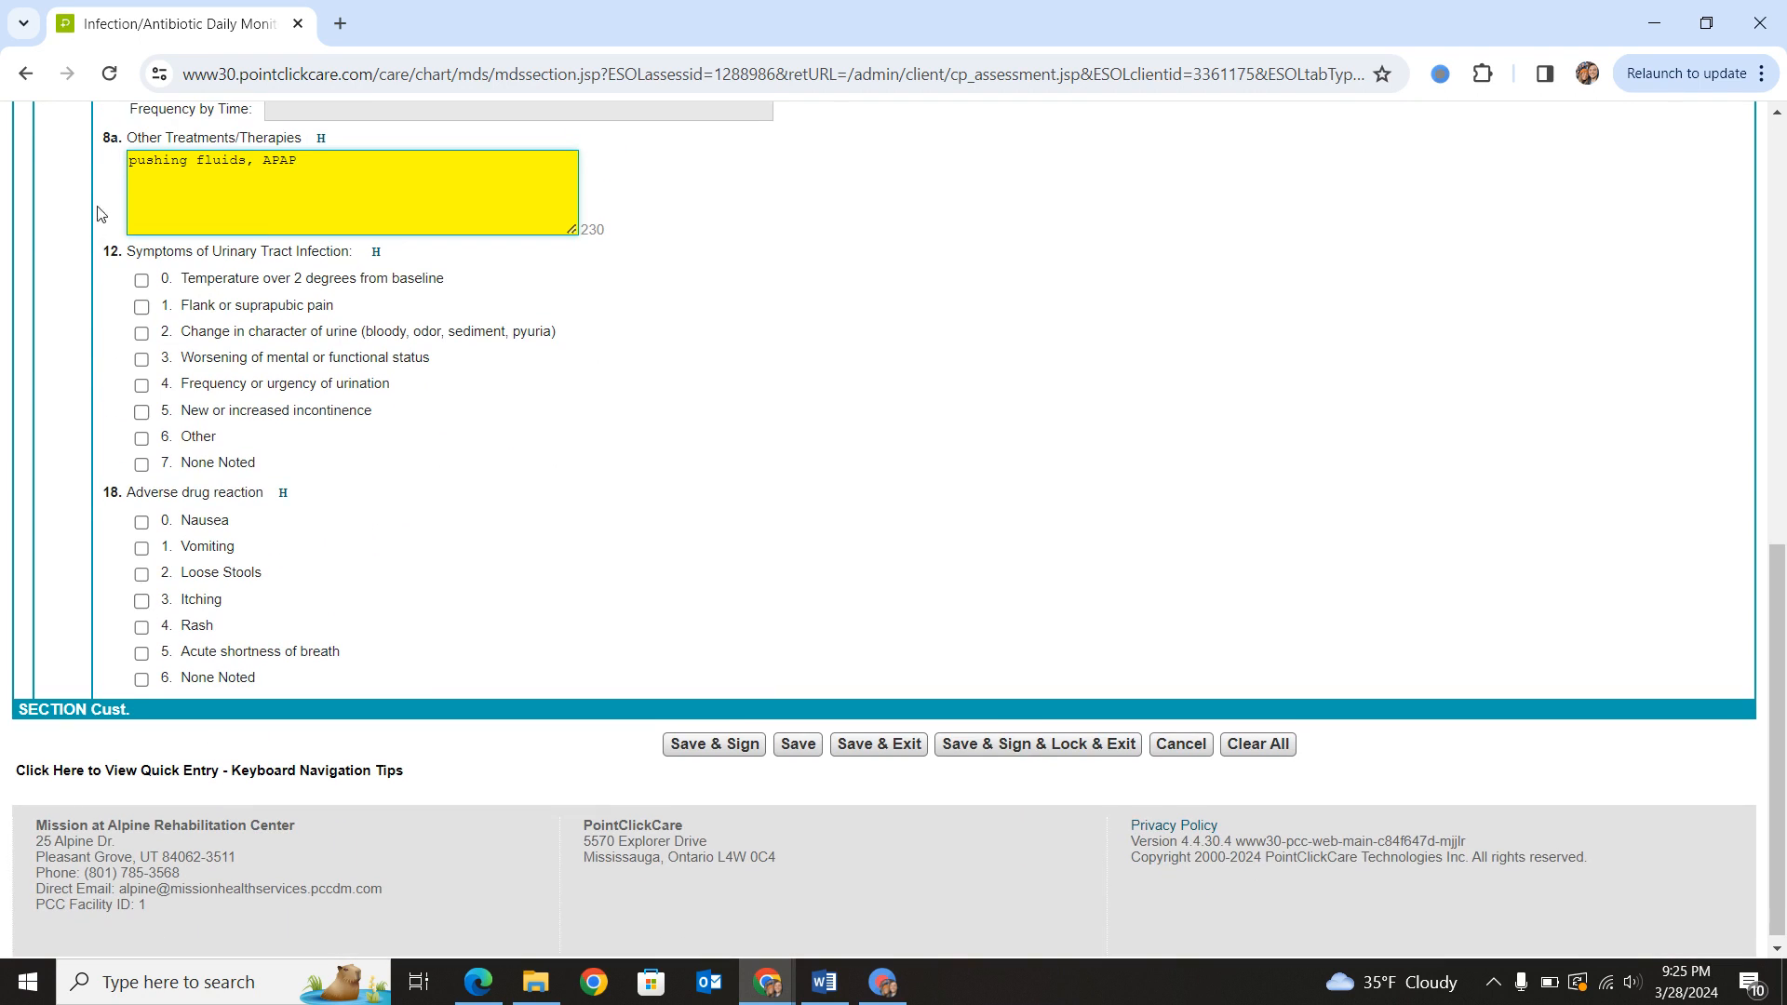
left_click(228, 256)
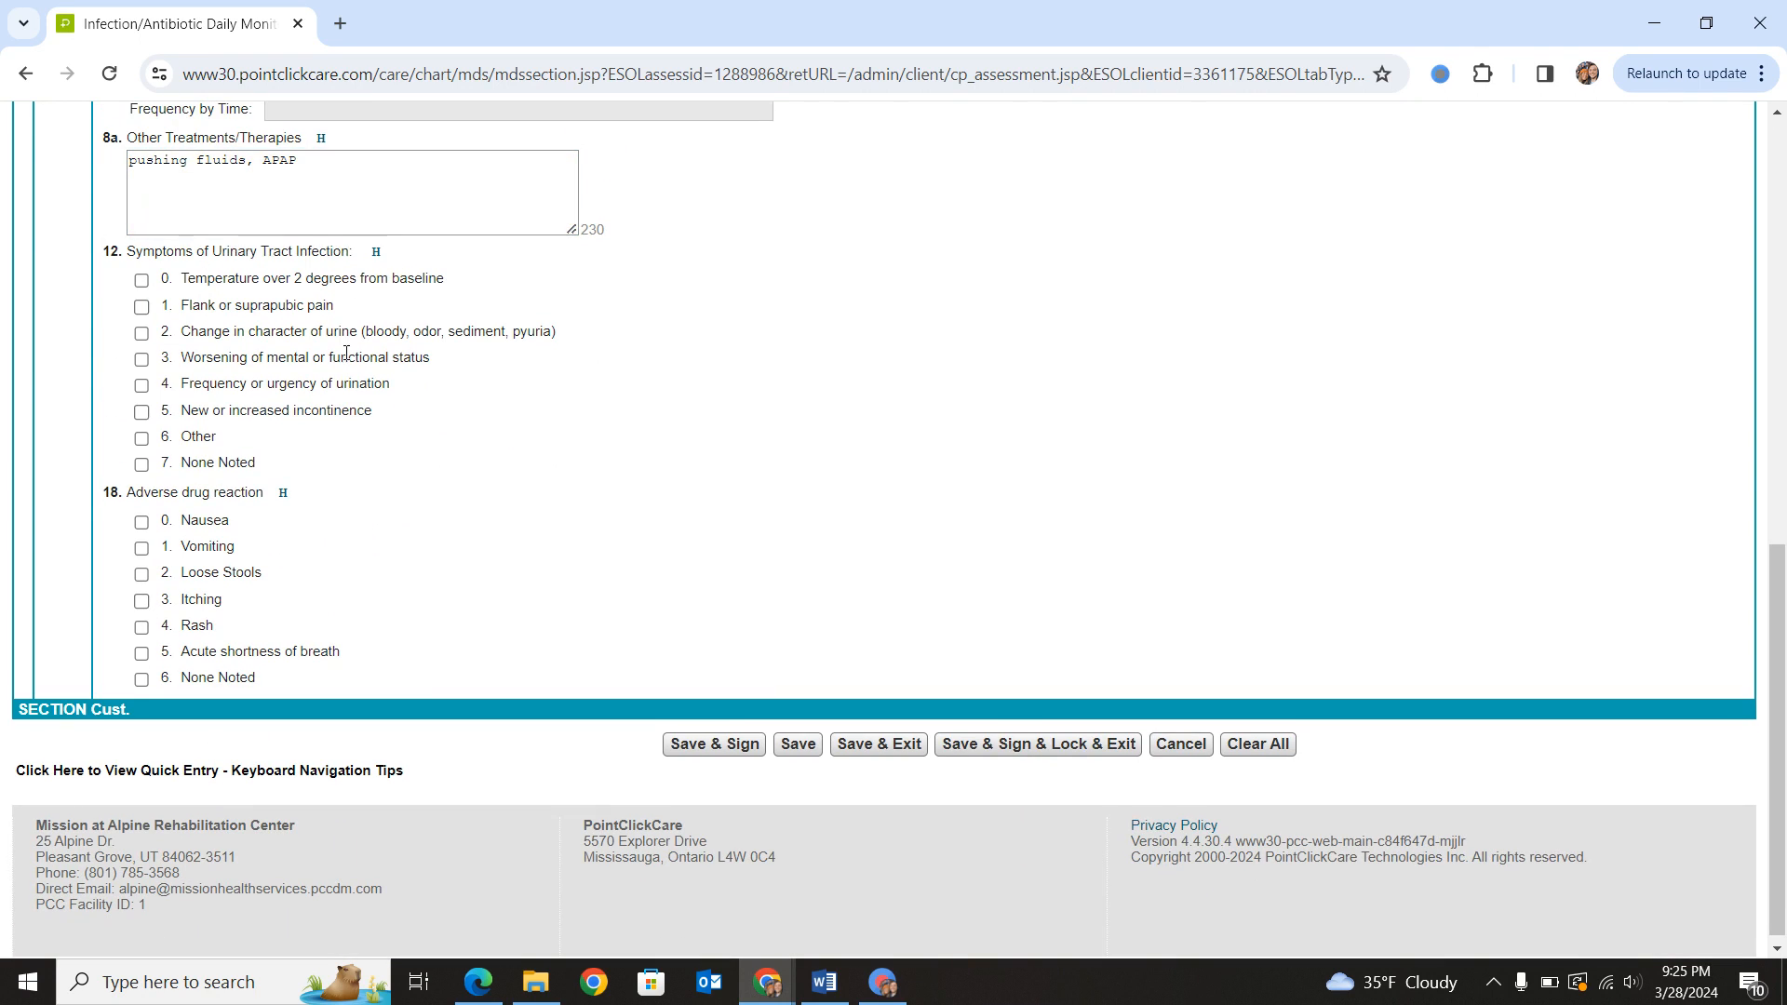
- Mark the urinary tract infection symptoms Worsening of mental or functional status and Temperature over 2 degrees from baseline
left_click(142, 360)
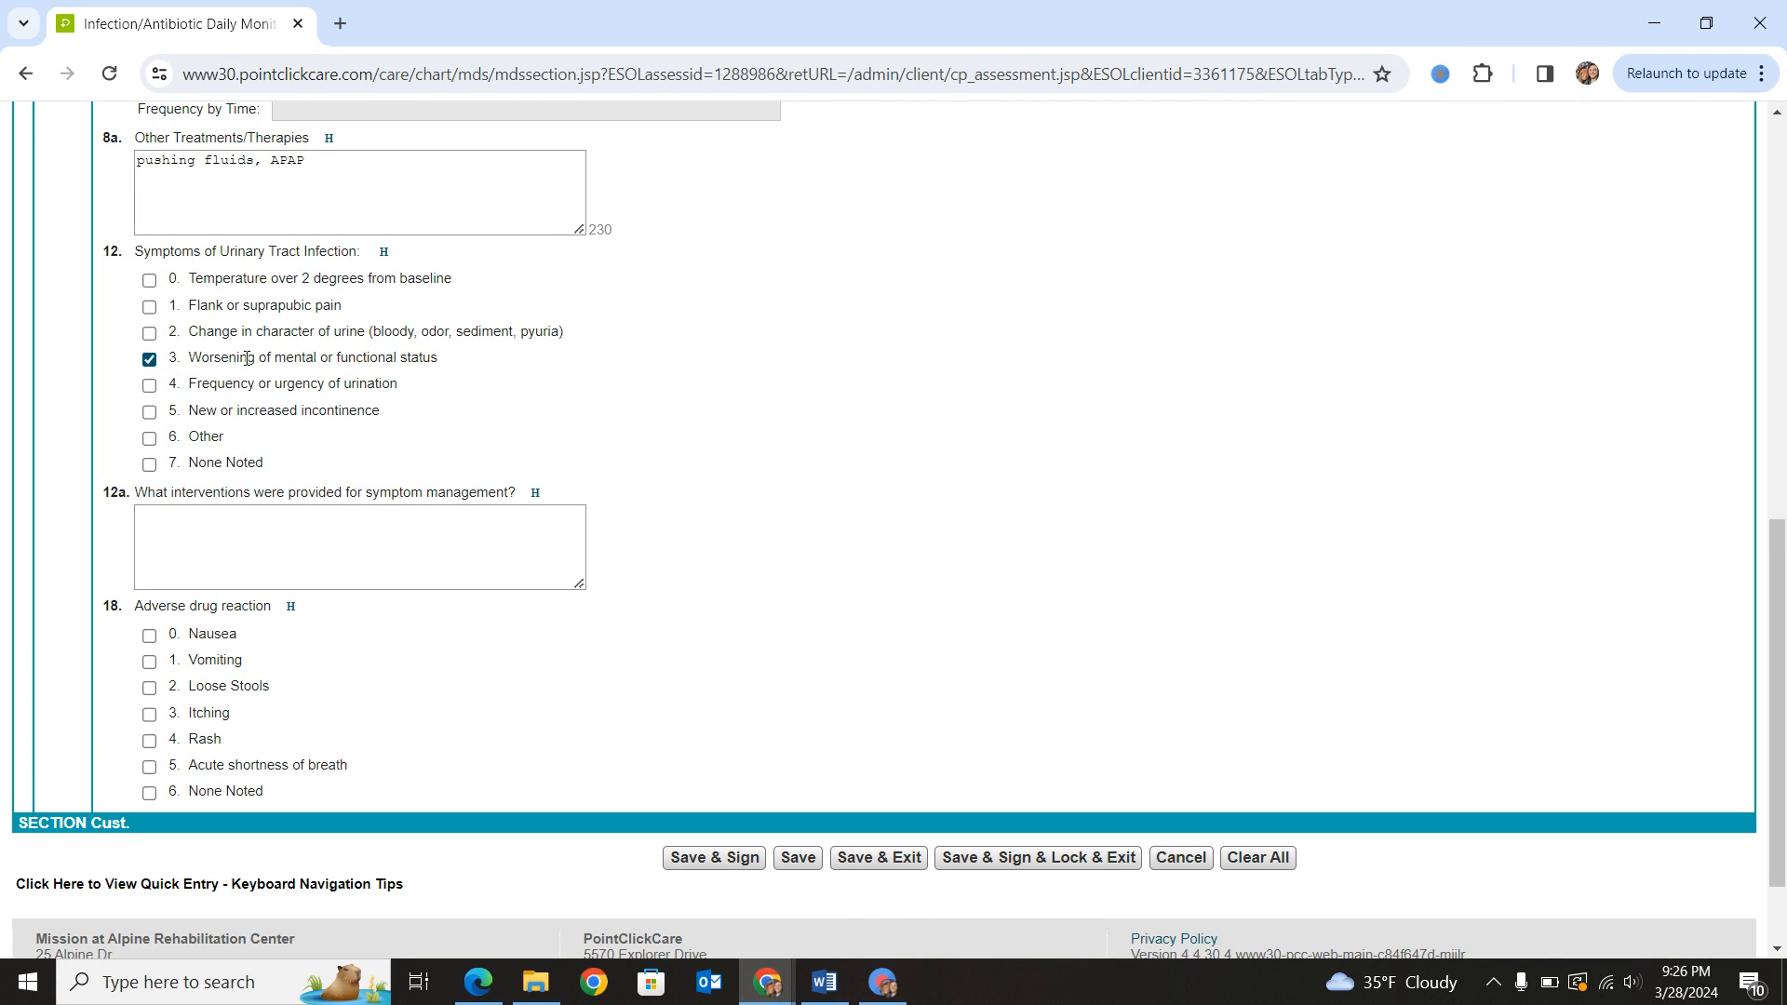
left_click_drag(246, 358, 332, 360)
left_click(371, 363)
left_click(149, 281)
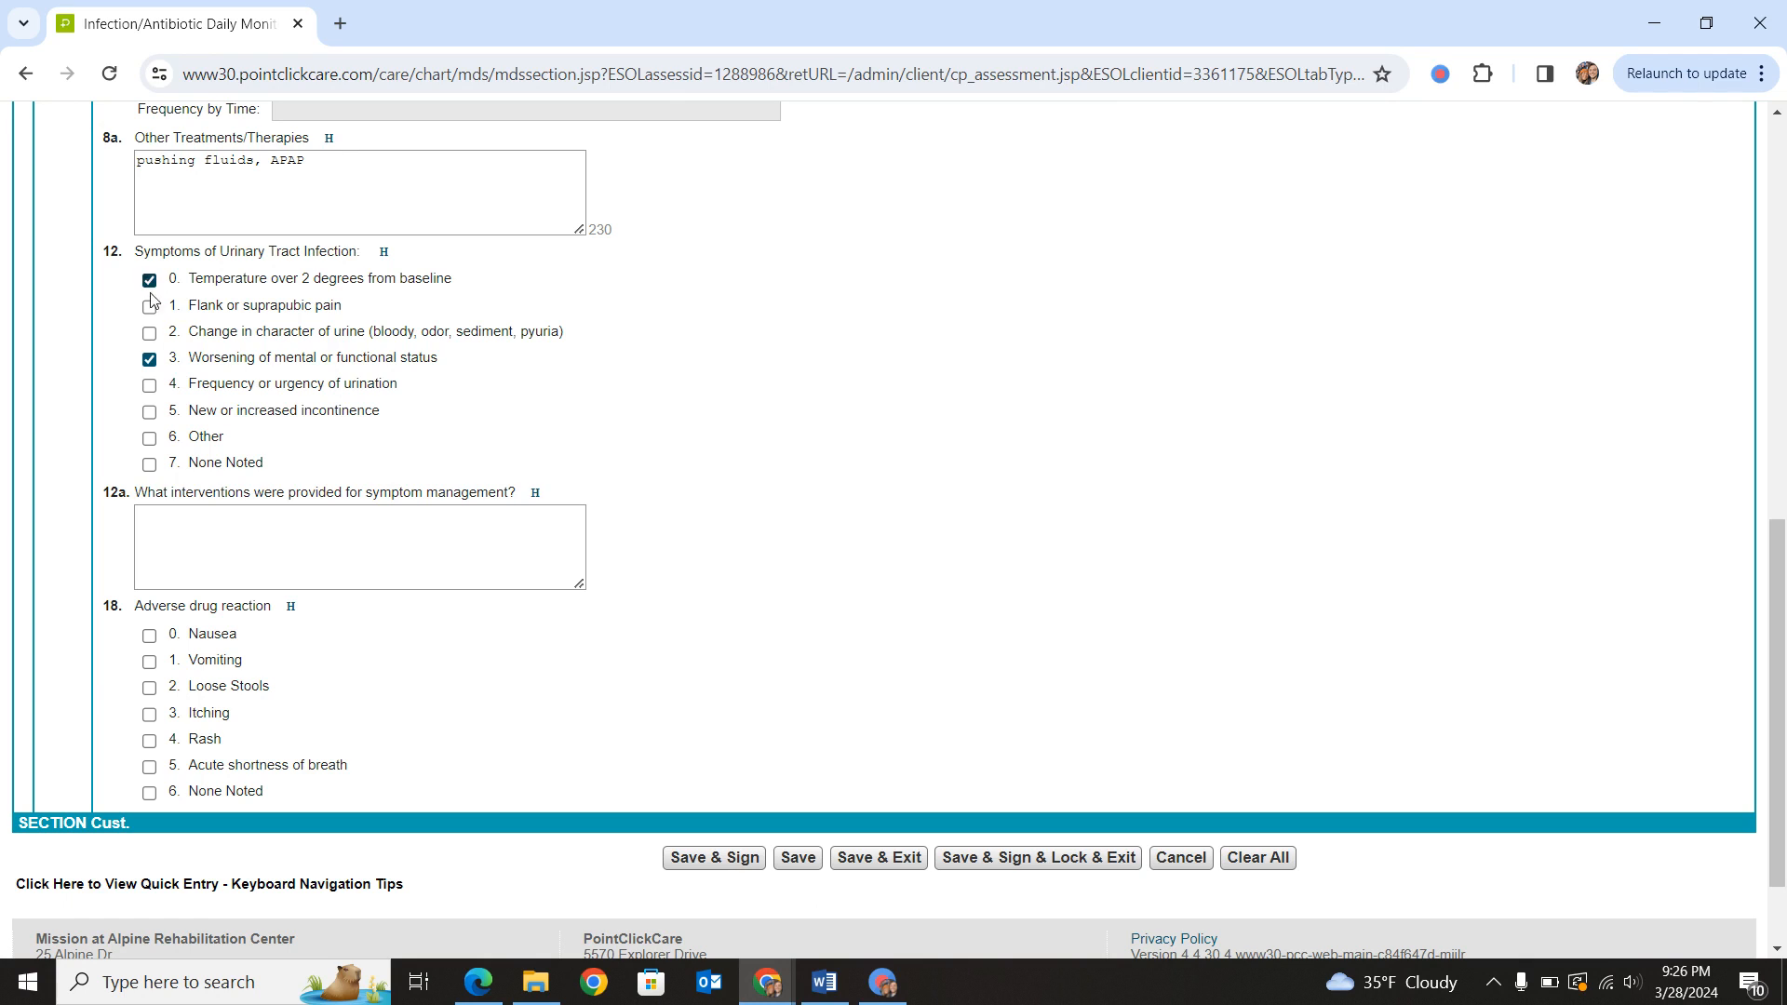
- Enter "APAP given, monitoring ALOC, given briefs" as the symptom management interventions and mark the symptom New or increased incontinence
left_click(208, 521)
type("APAP given, m")
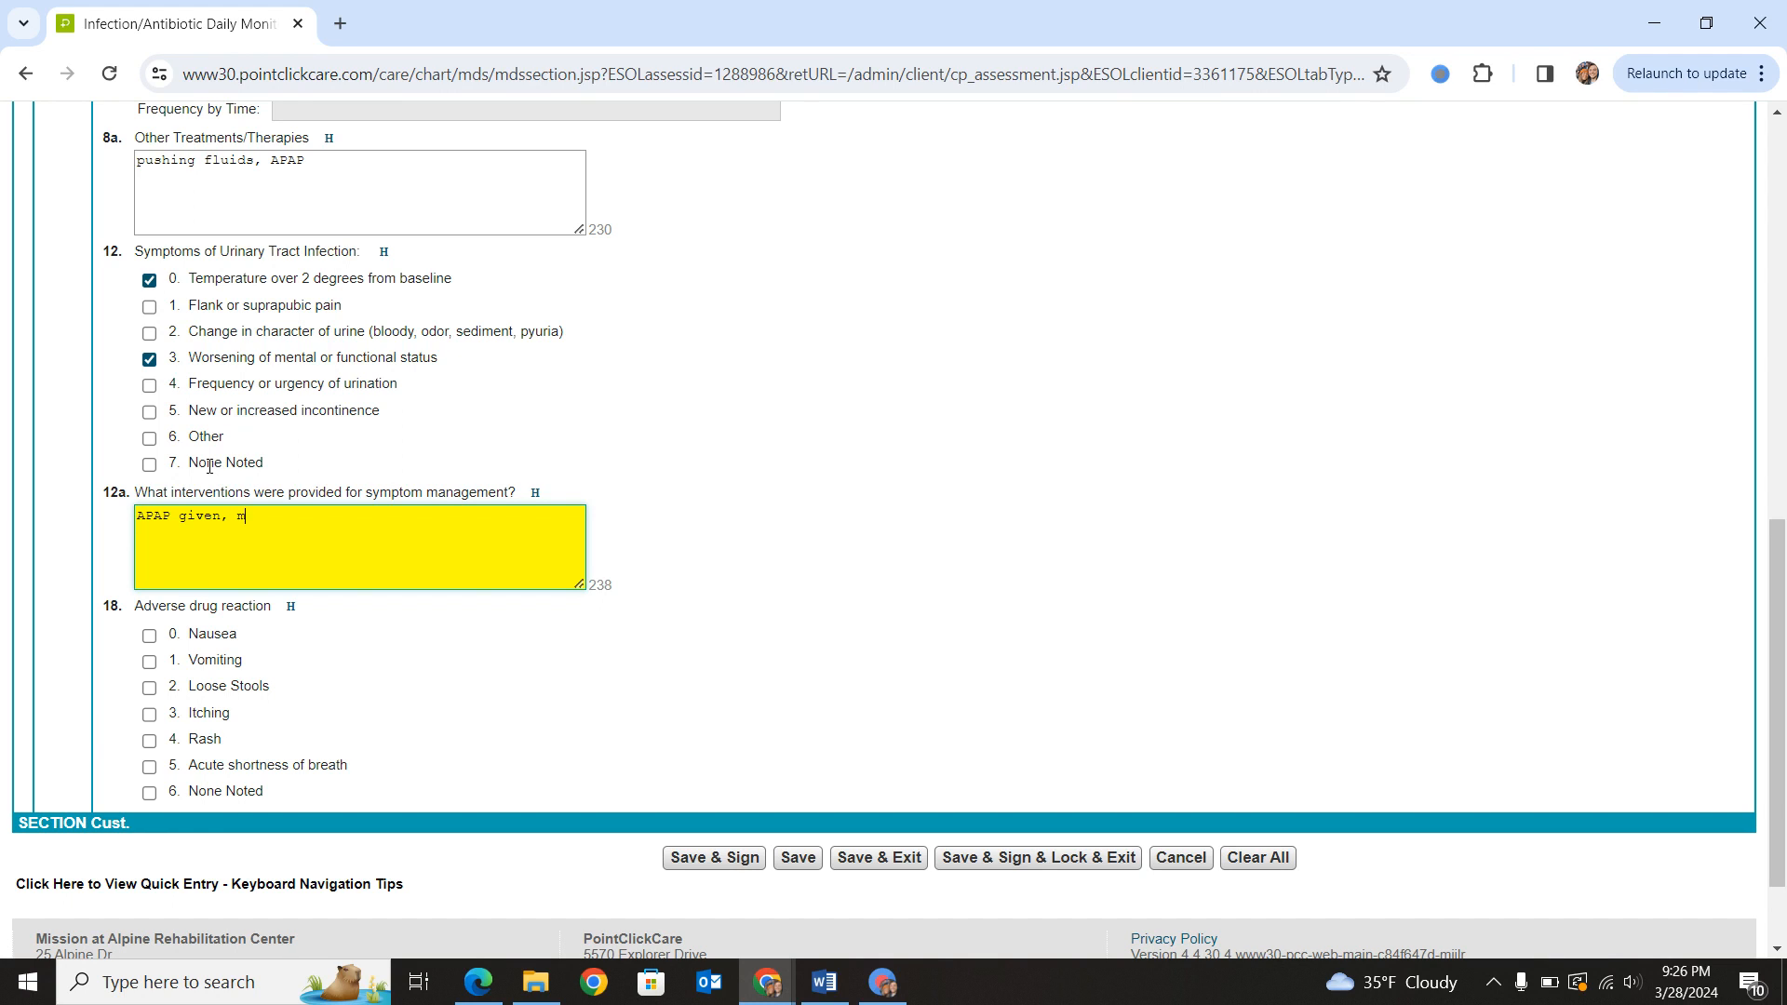
type("onitoring ALOC,")
left_click(152, 414)
left_click(436, 532)
type("gie")
left_click_drag(144, 607, 326, 640)
left_click(328, 644)
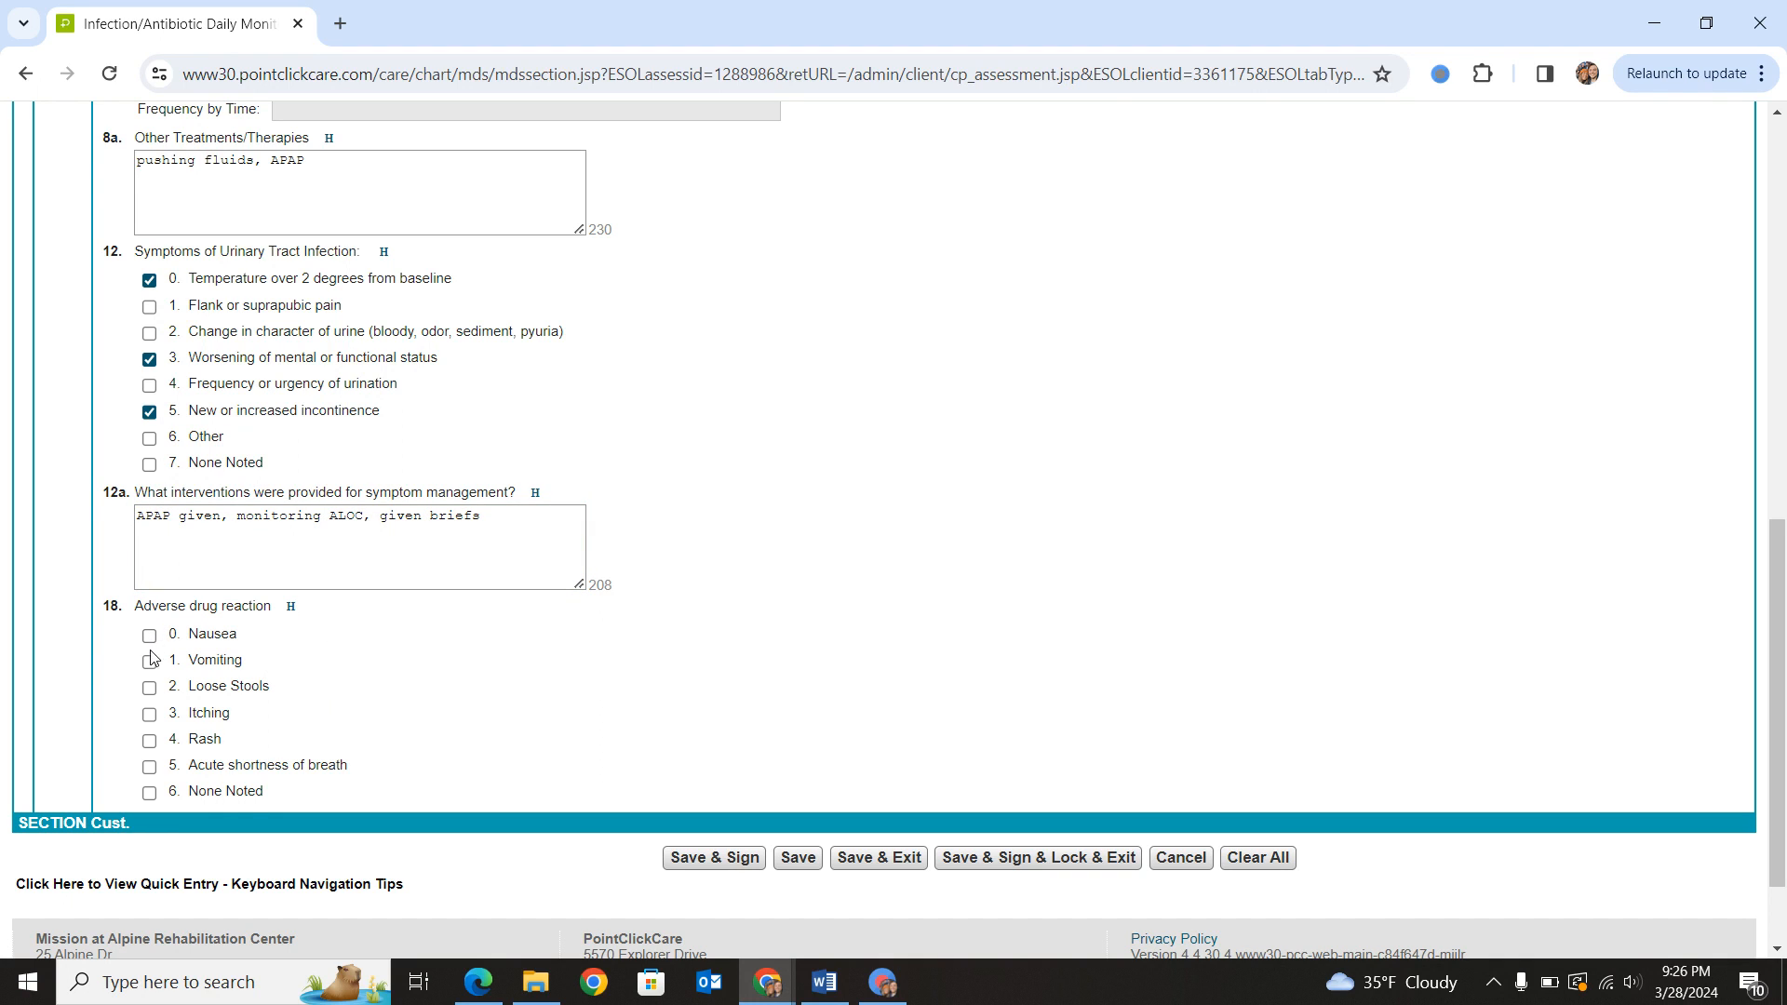
left_click(149, 714)
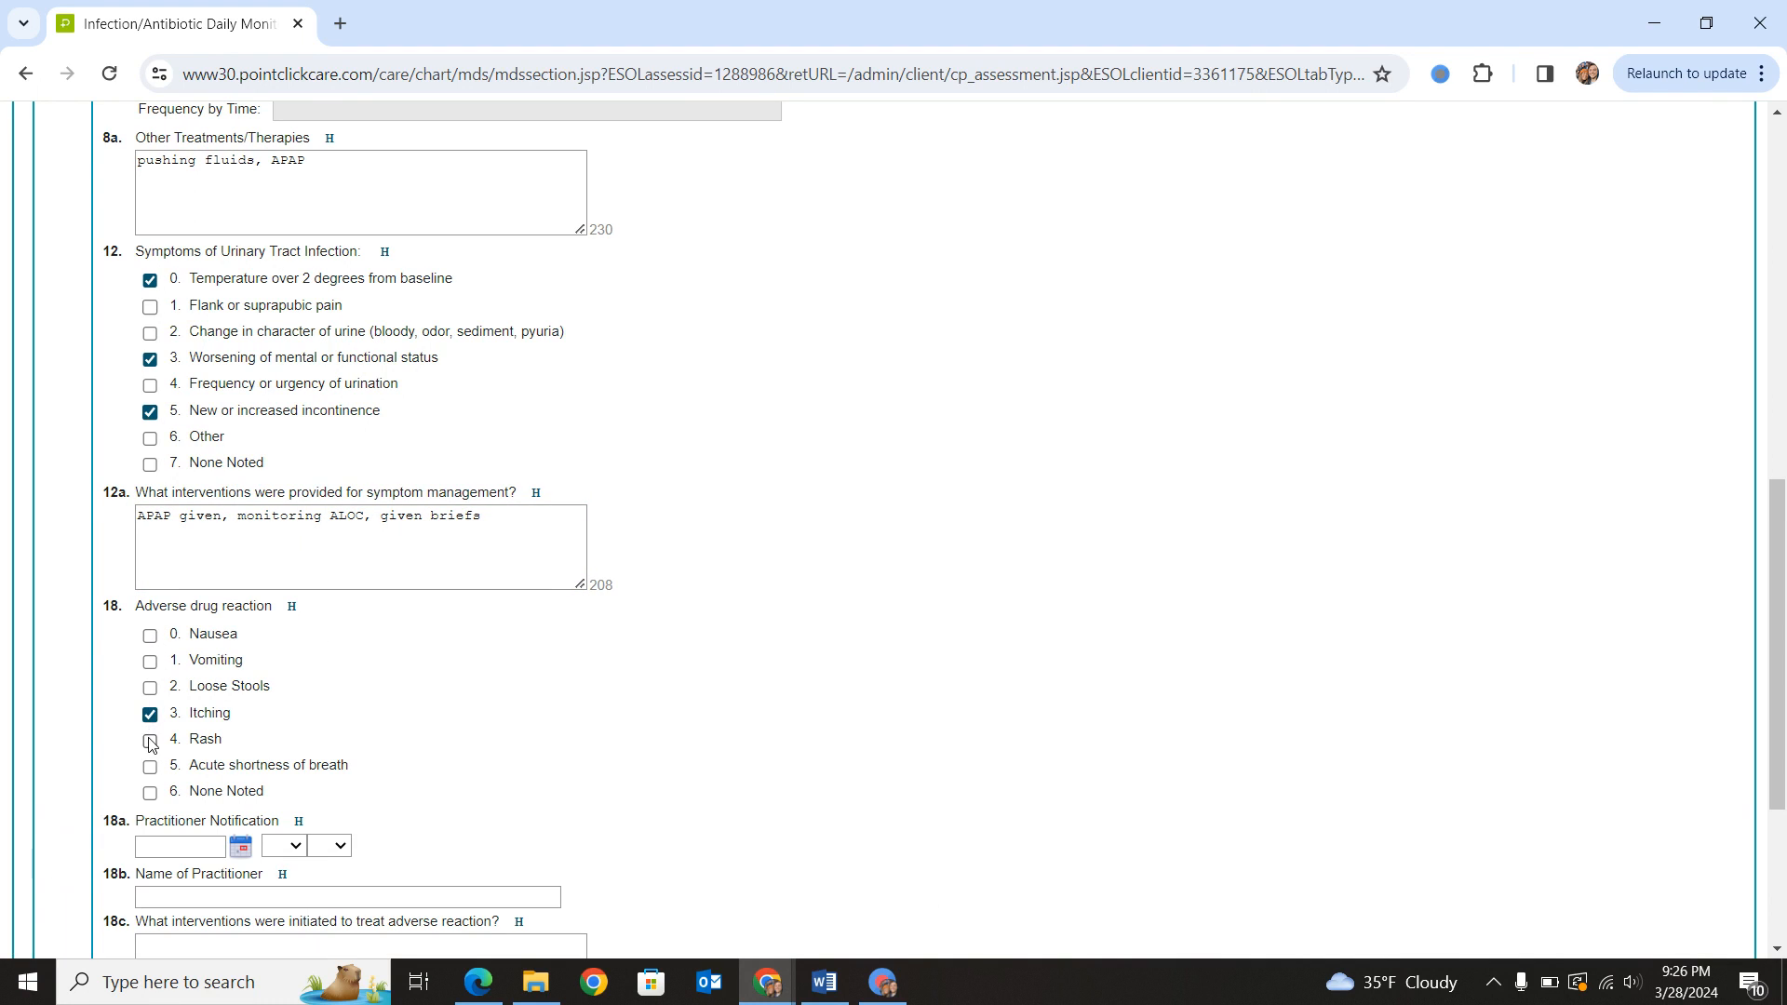
left_click(148, 741)
scroll(186, 726, "down", 2)
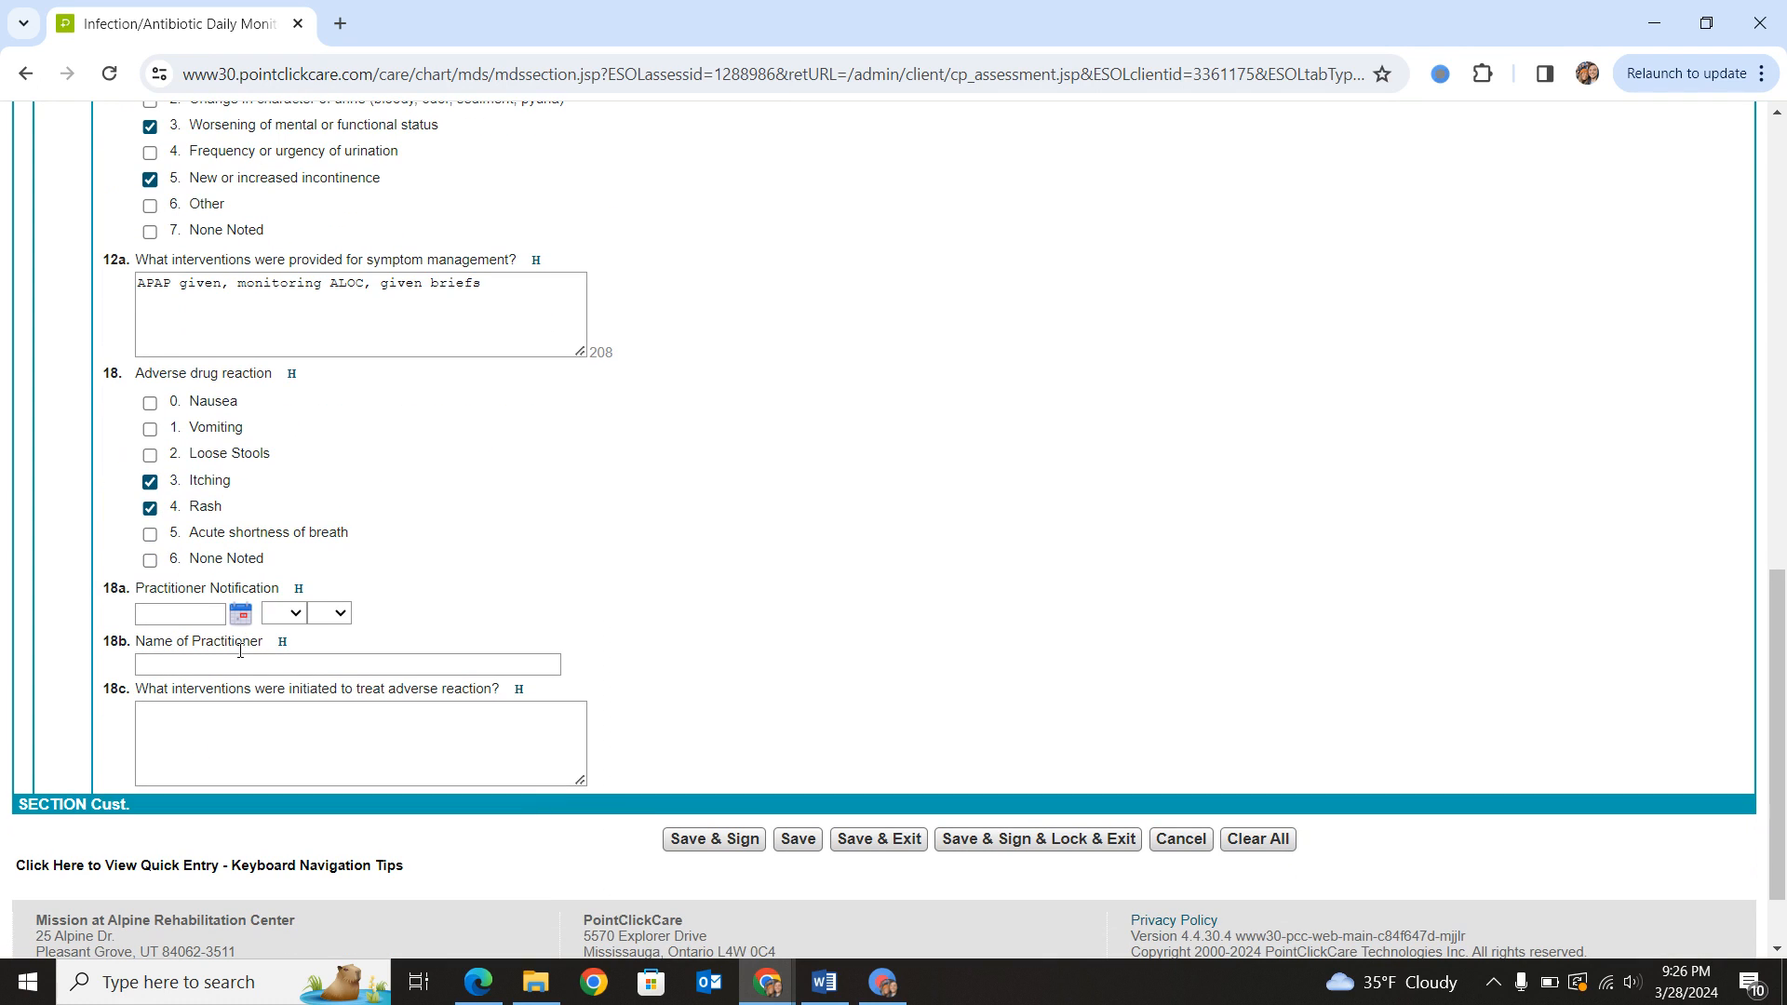
left_click(149, 481)
left_click(149, 507)
left_click(148, 513)
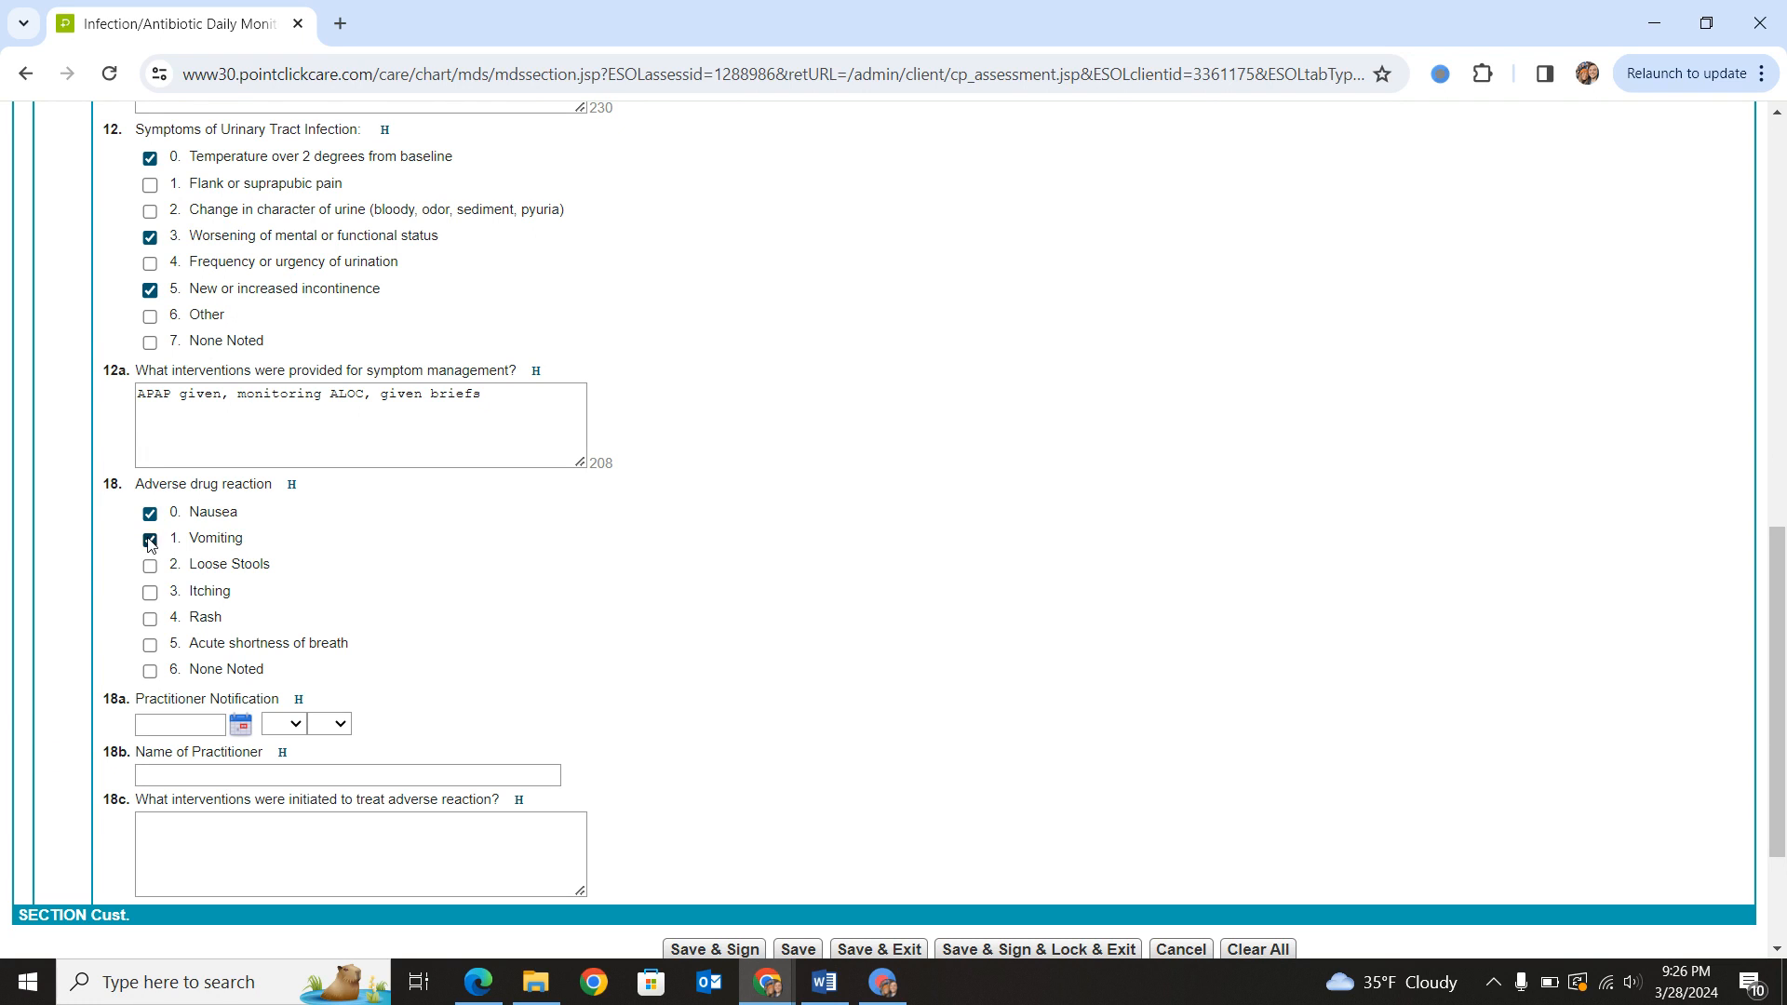
- Leave only None Noted marked for adverse drug reaction, and save, sign and lock the assessment with the account password
left_click(149, 513)
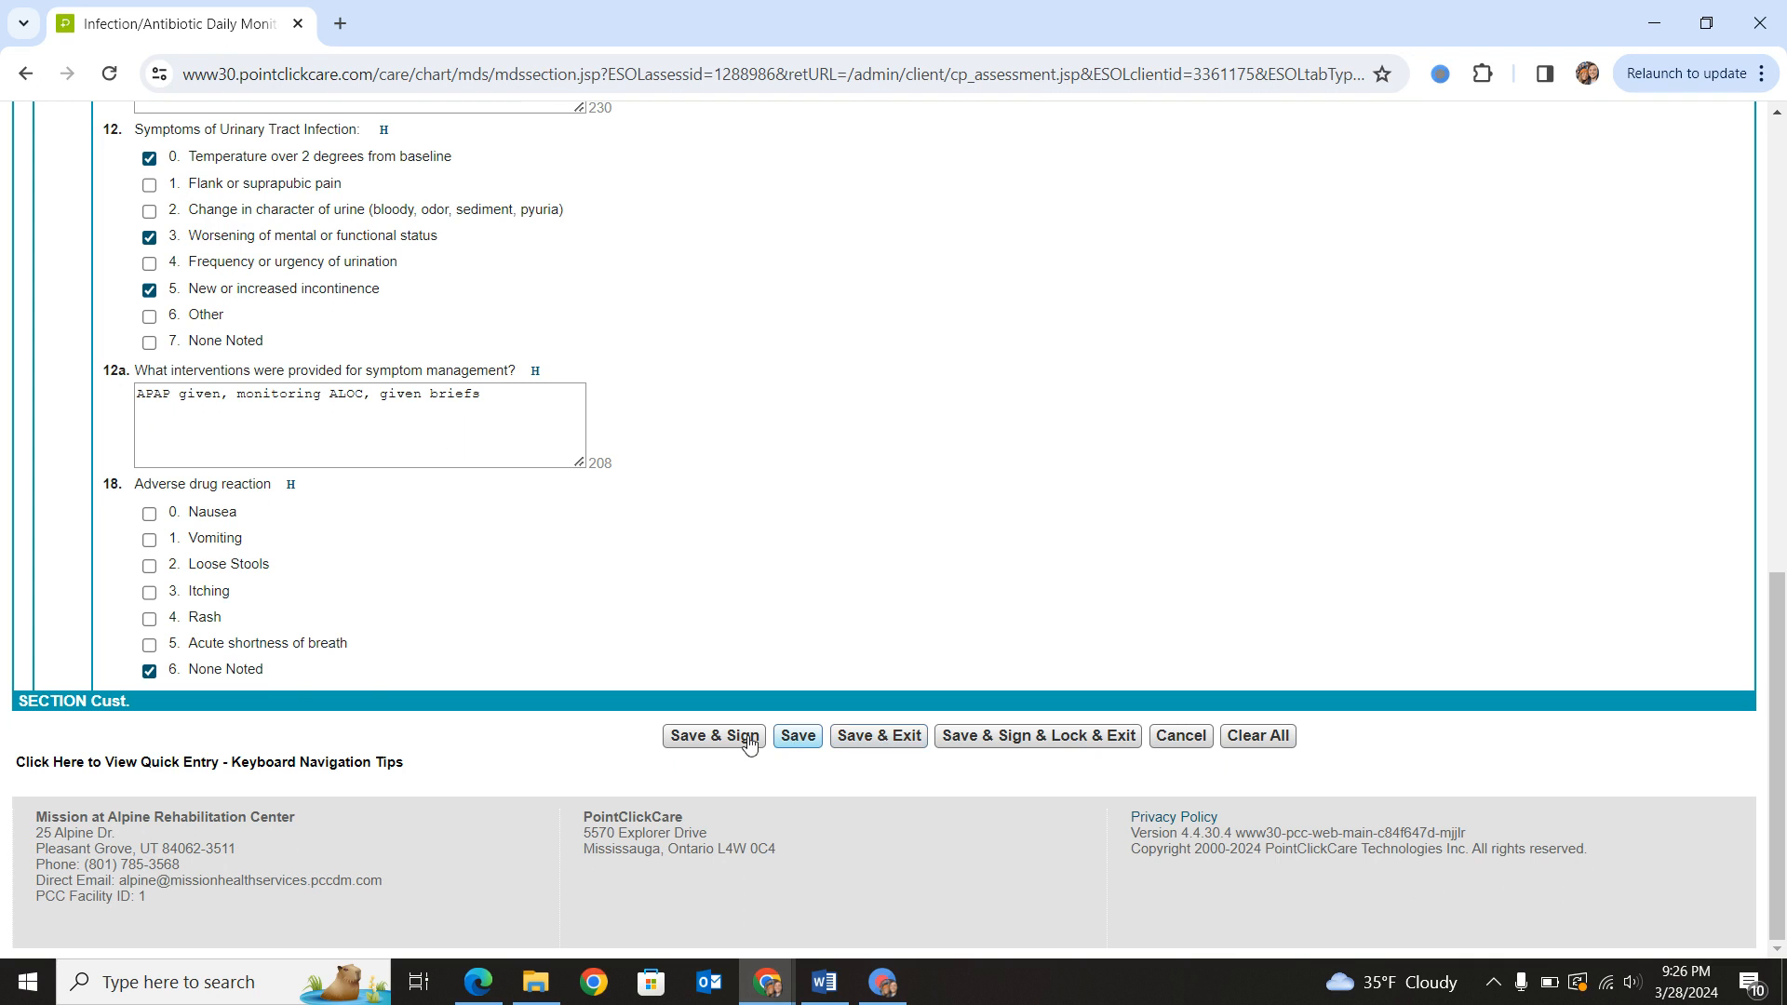
left_click(1007, 742)
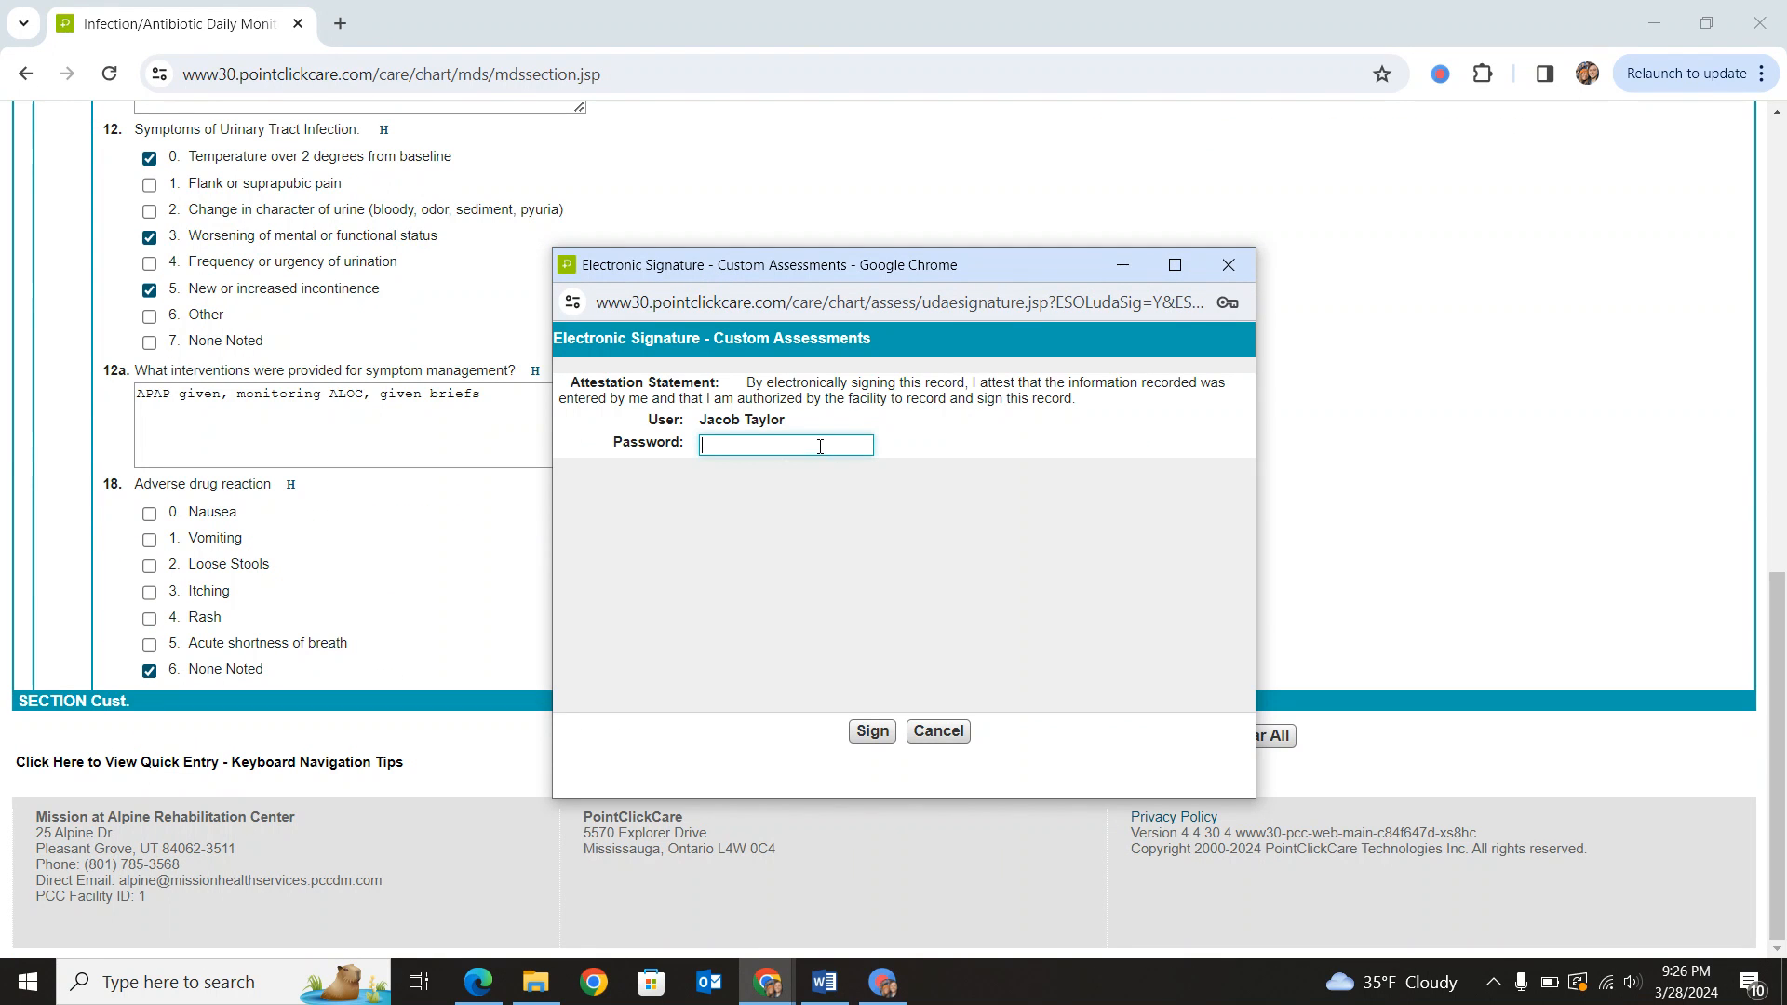
left_click(820, 446)
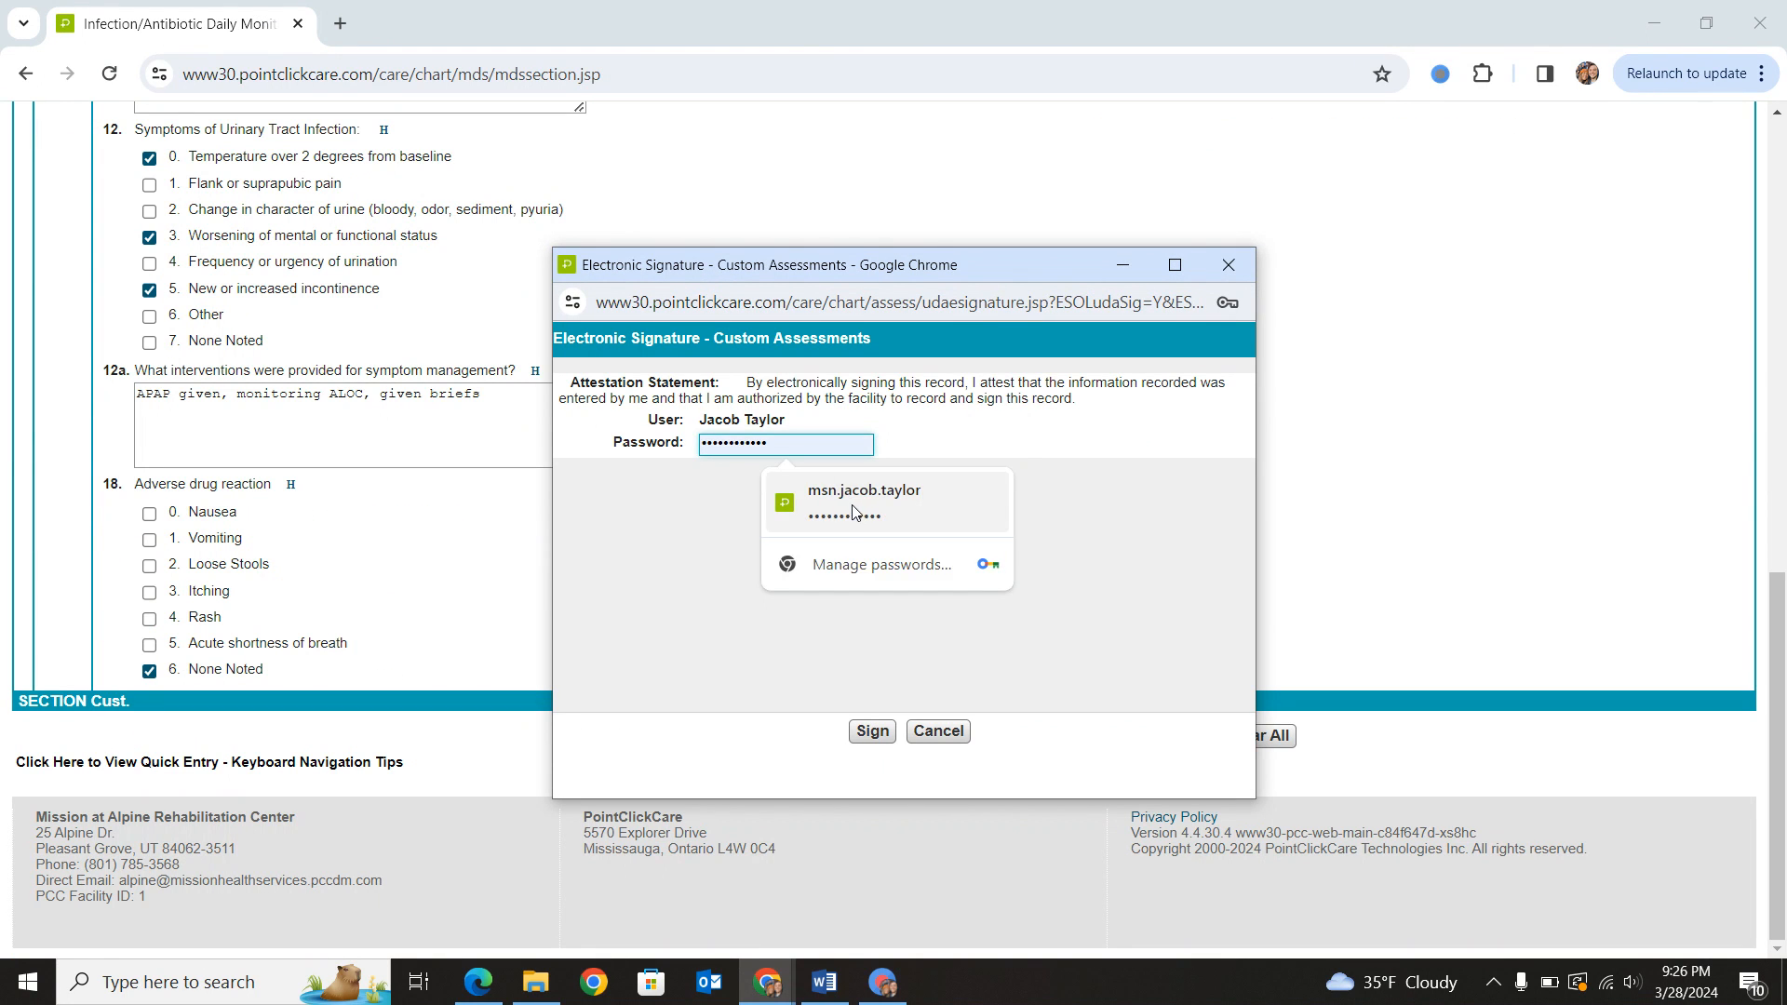
left_click(852, 507)
left_click(873, 731)
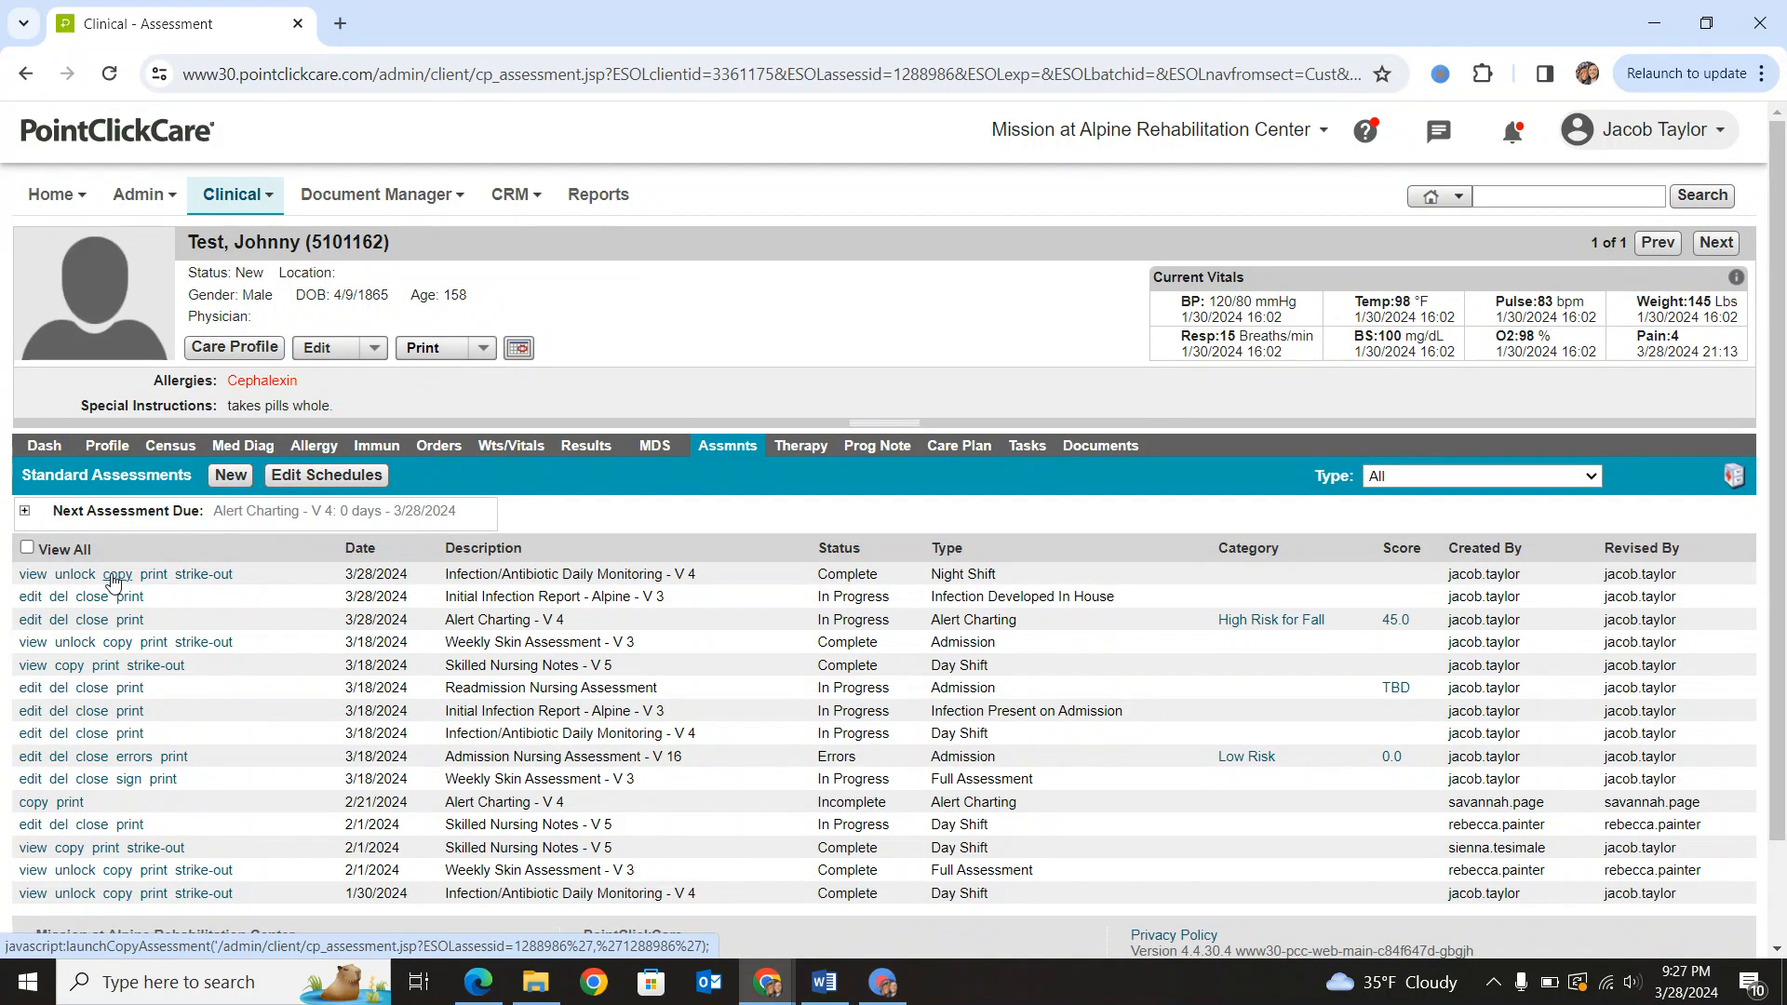
- Copy the completed Night Shift infection monitoring into a 3/28/2024 Day Shift assessment and check the orders available for Medication/Treatment #1
left_click(115, 575)
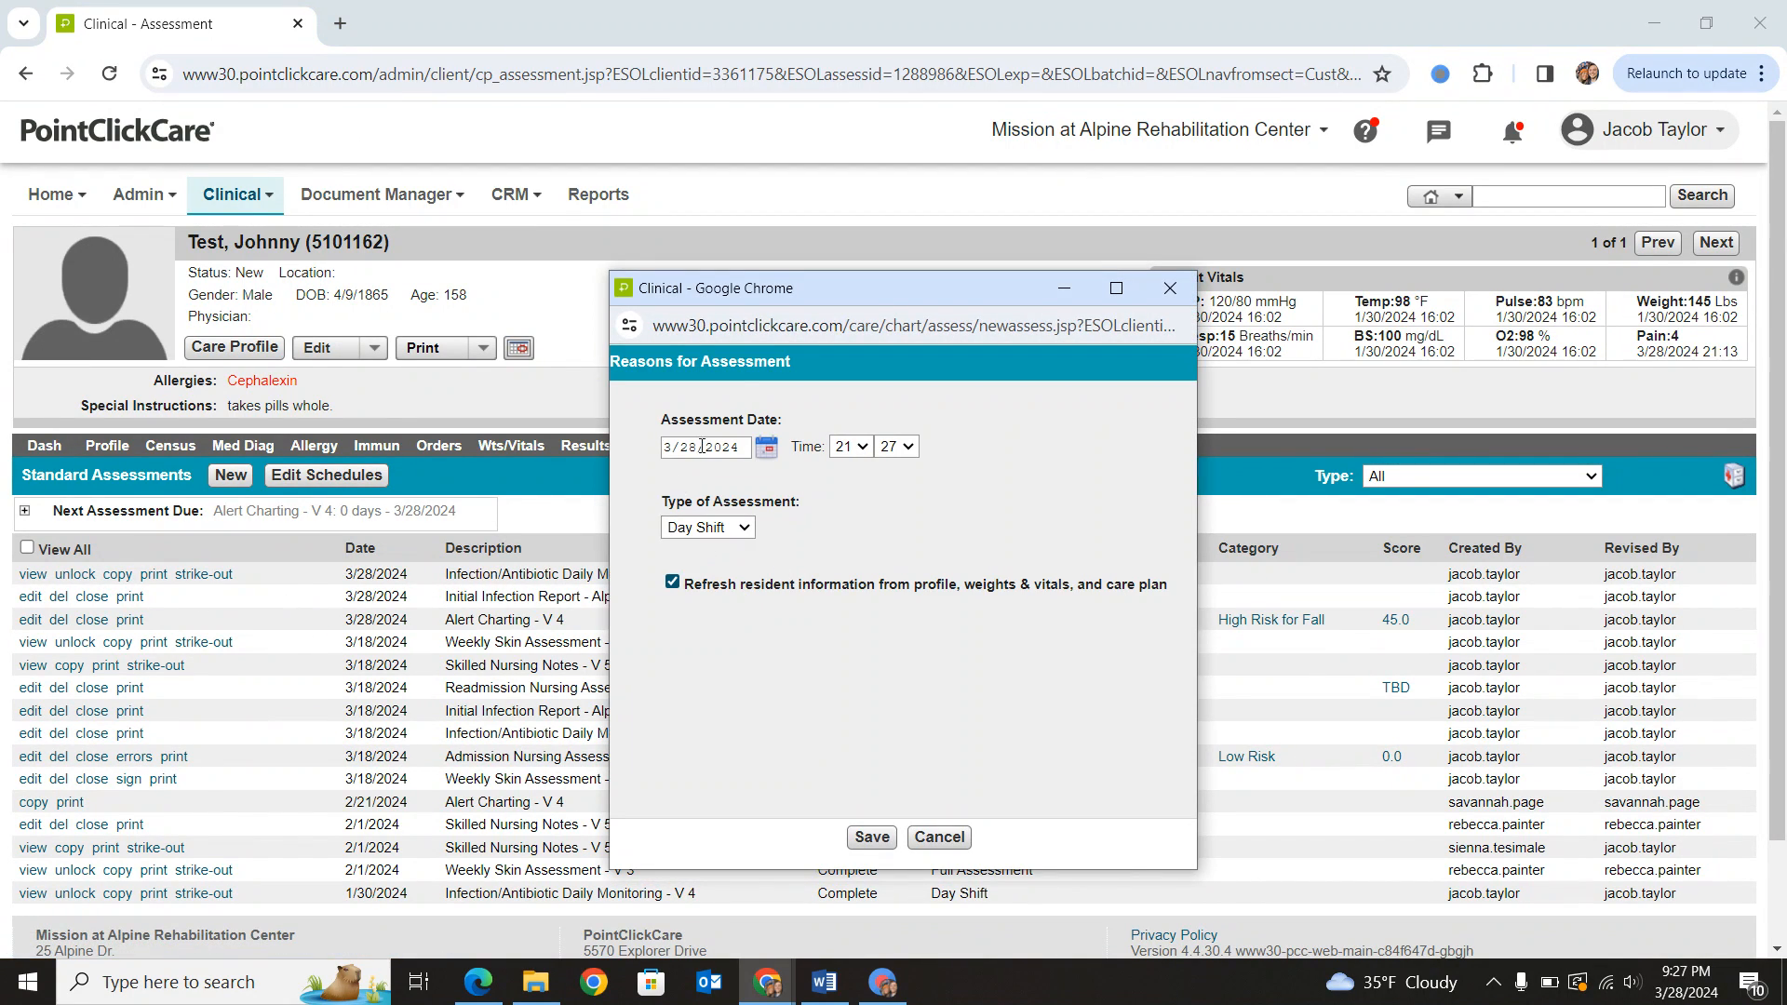
left_click(875, 839)
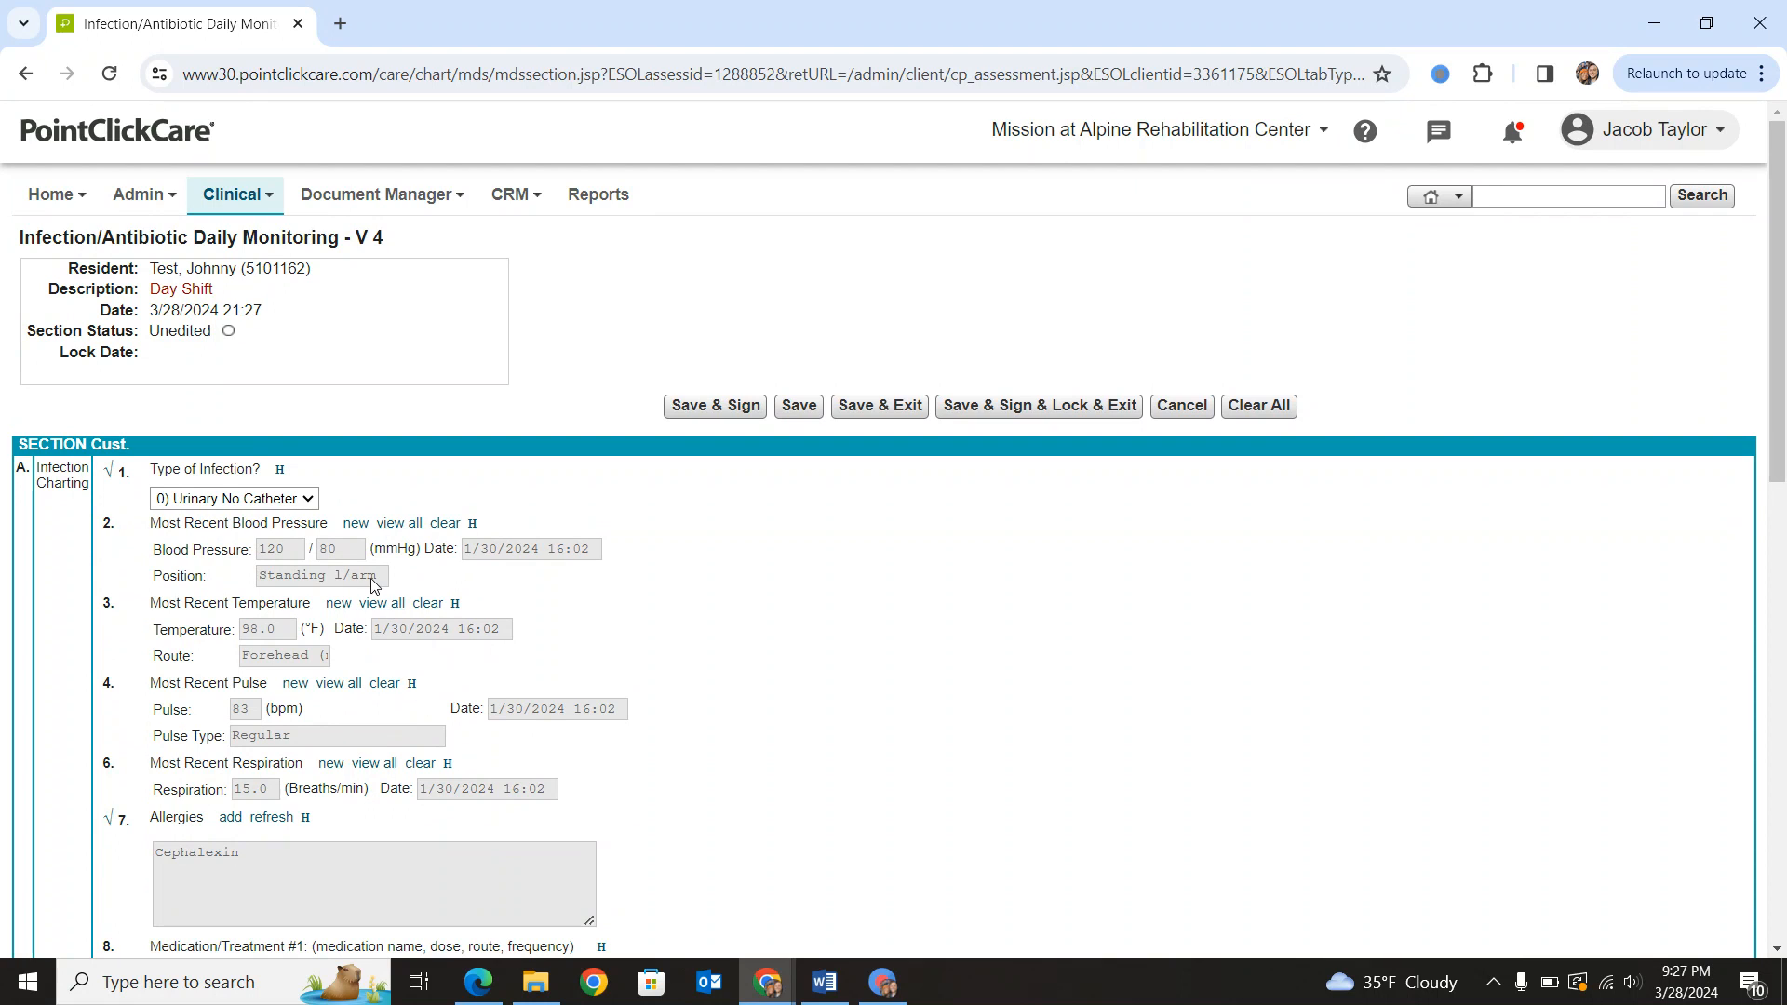
scroll(363, 603, "down", 5)
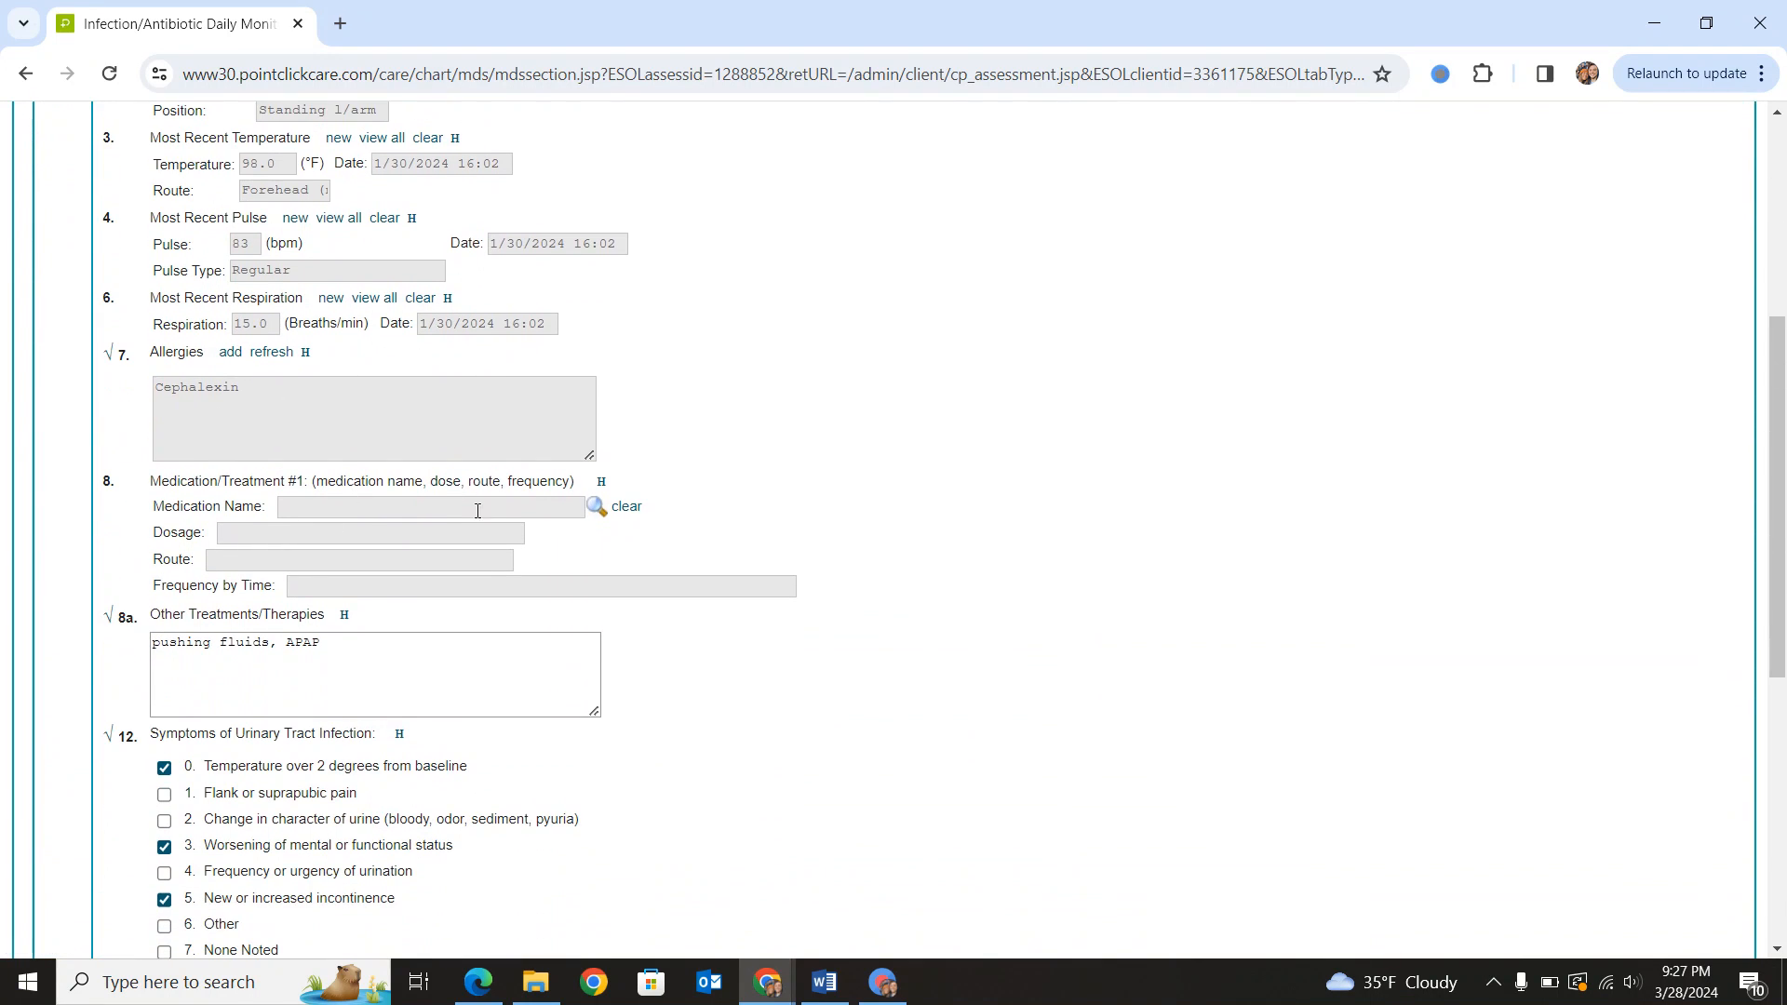
left_click(595, 509)
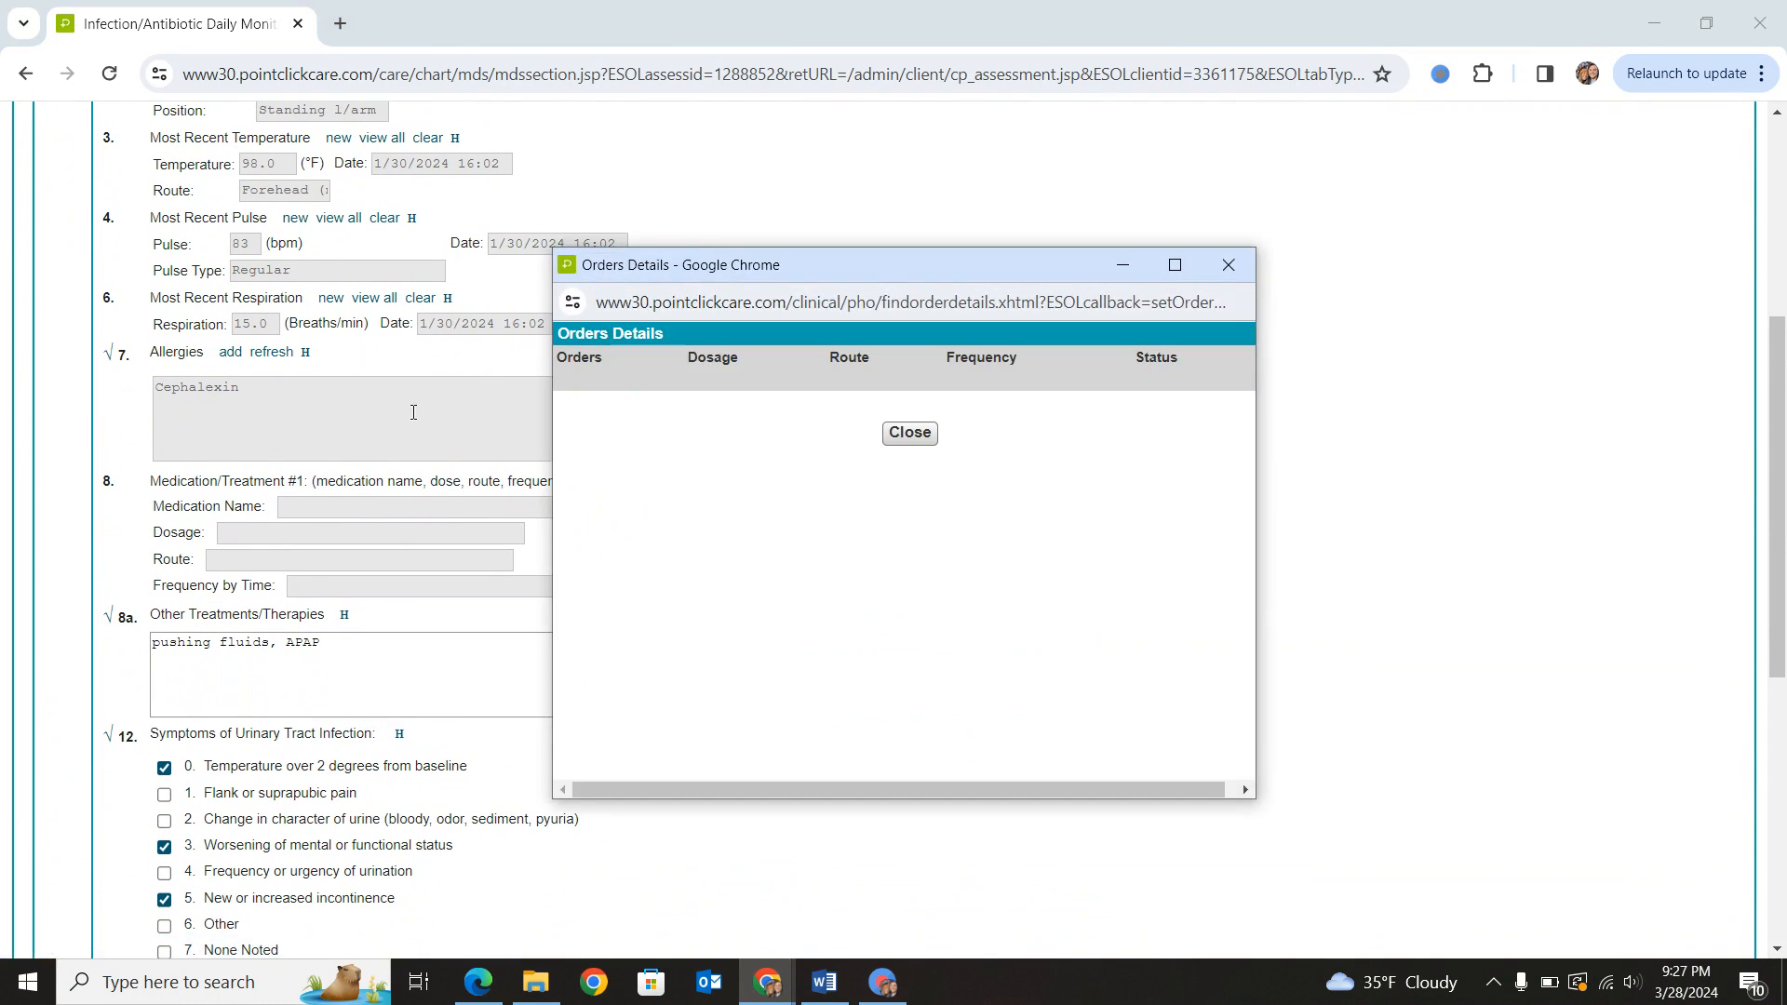
left_click(909, 433)
- Unmark Worsening of mental or functional status, change the interventions to "APAP given, monitoring LOC, given briefs", and save the assessment
scroll(203, 713, "down", 5)
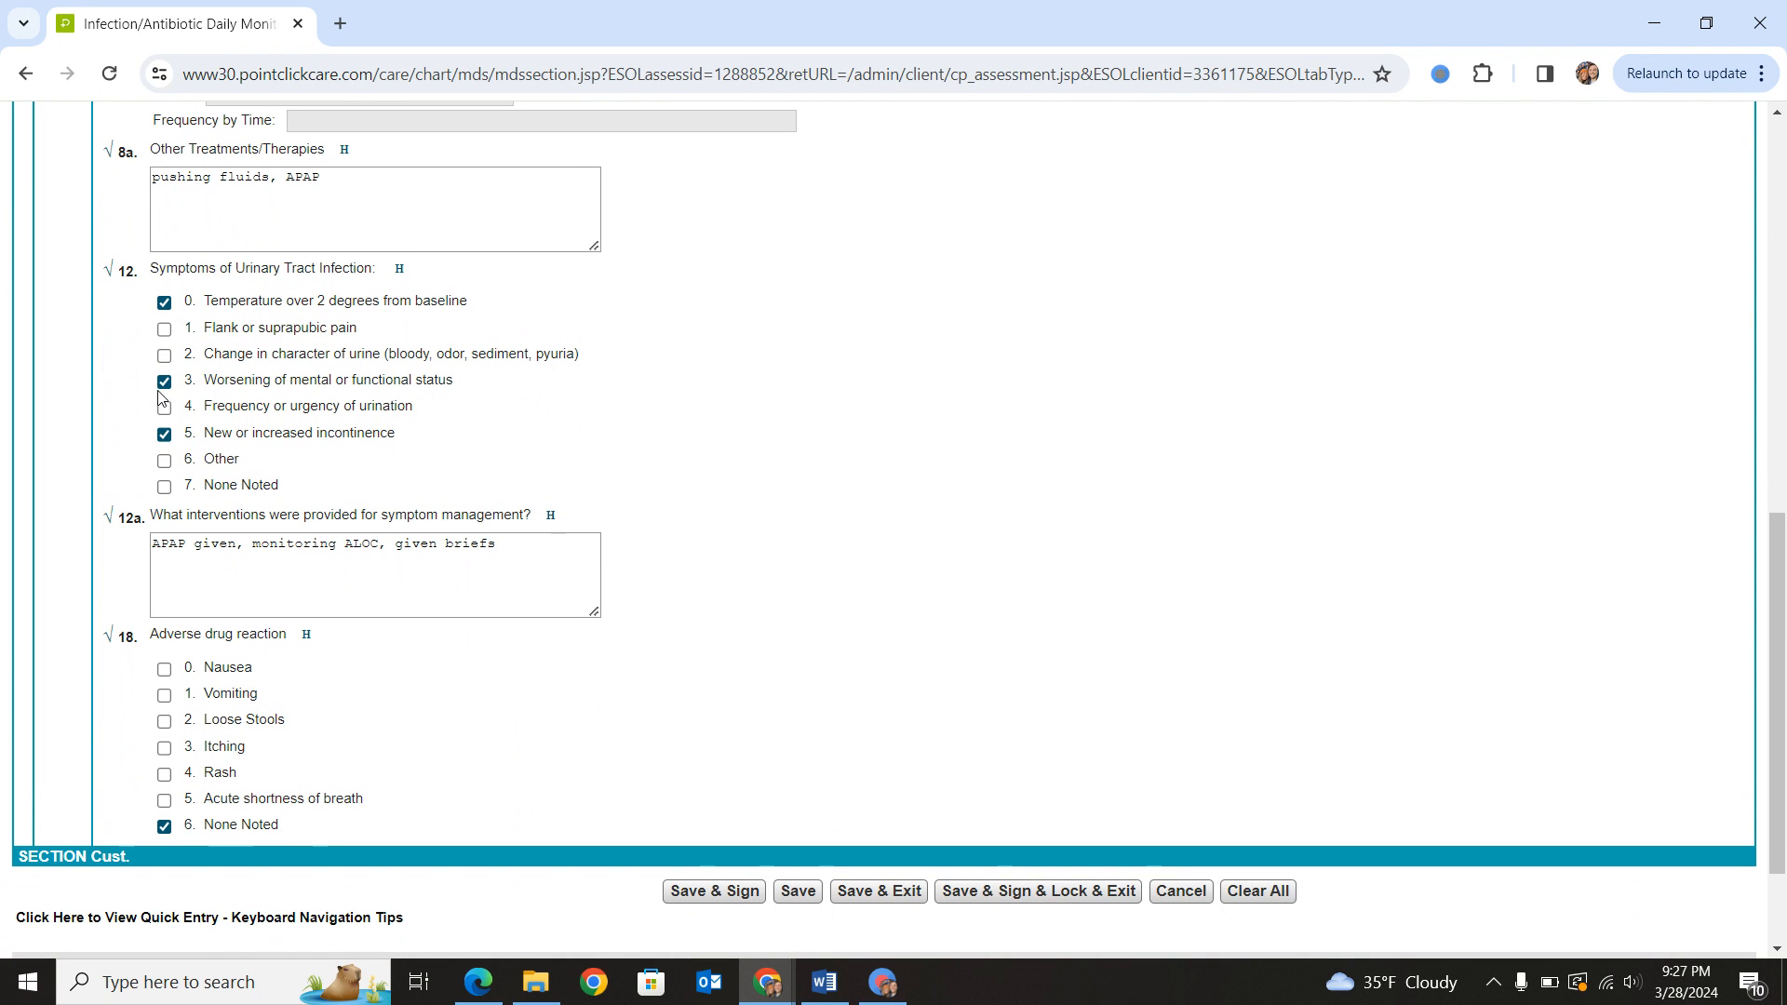
left_click(165, 383)
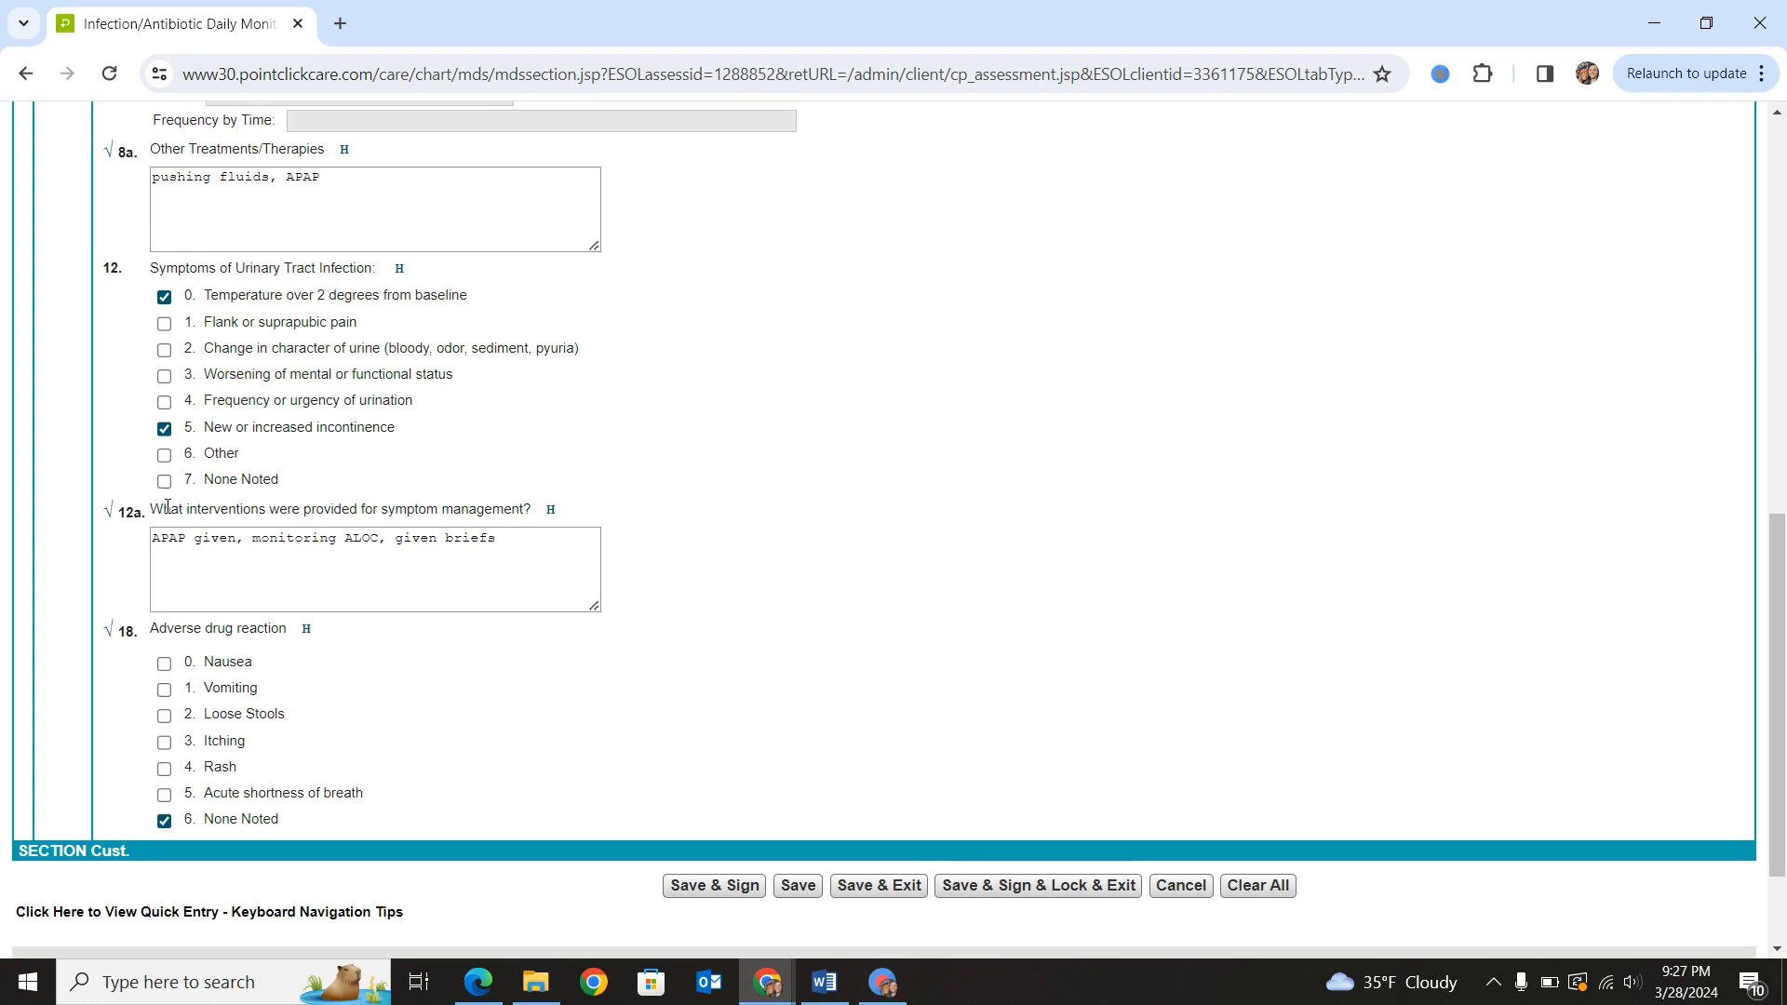
left_click(385, 539)
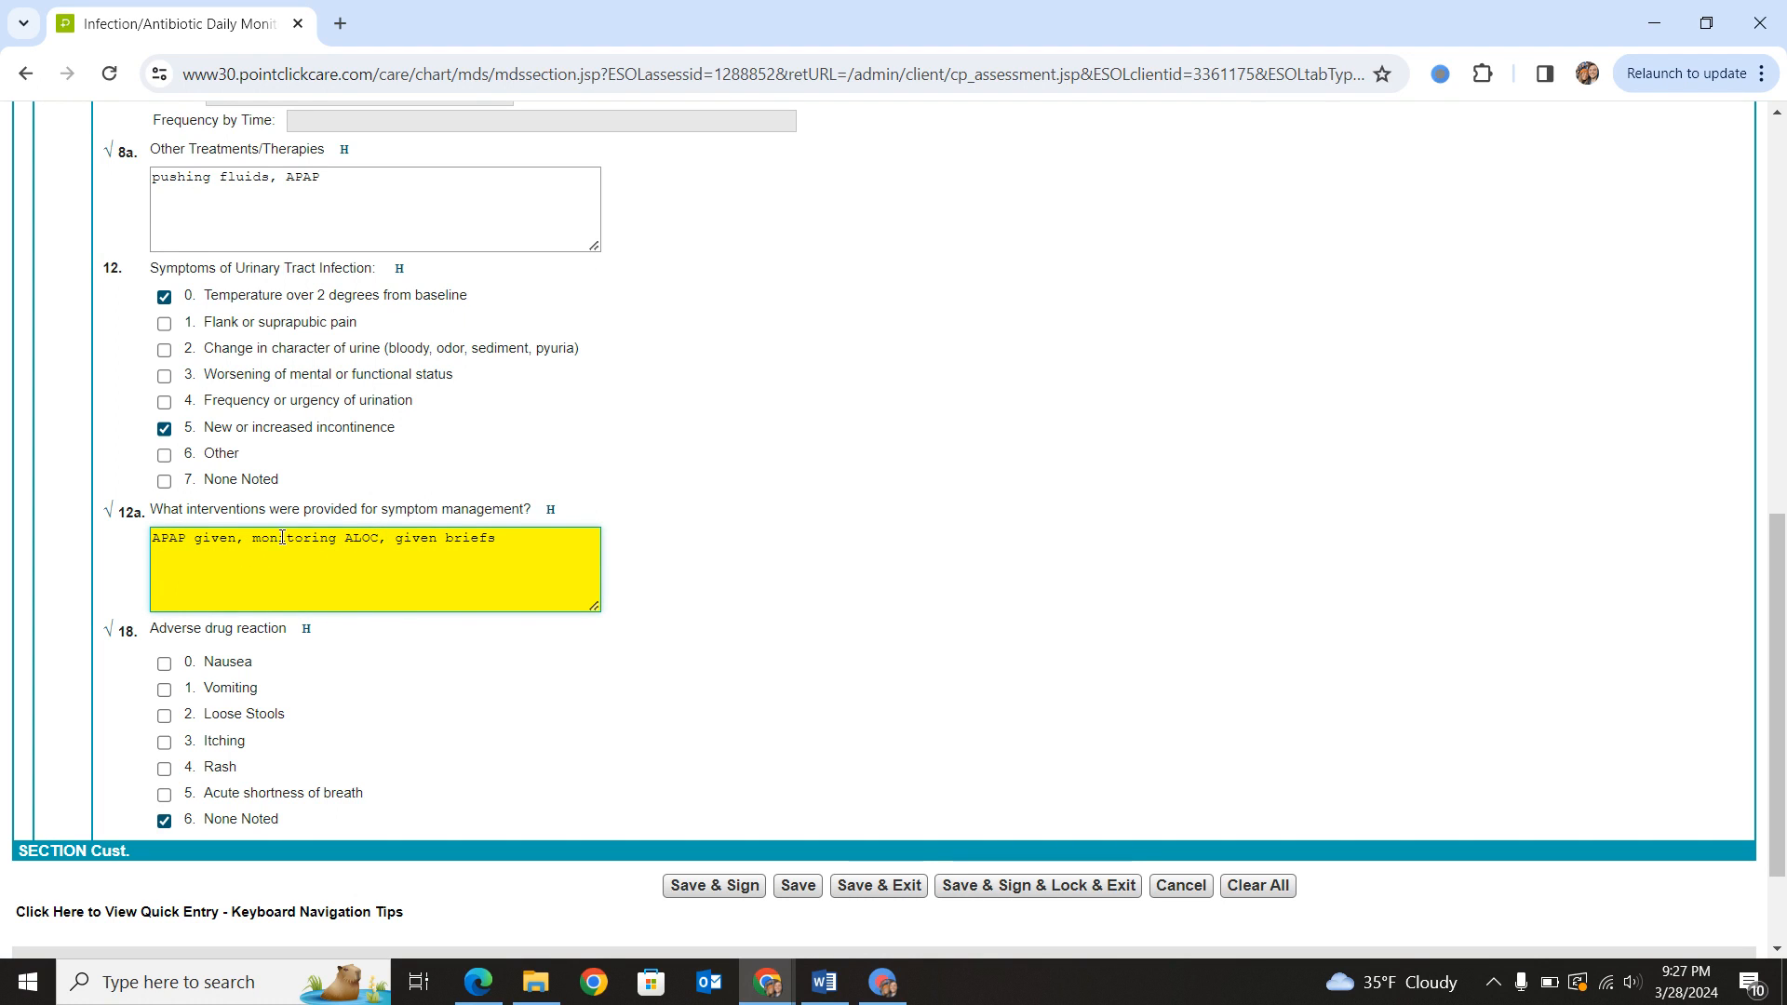
key("BackSpace")
scroll(284, 672, "down", 2)
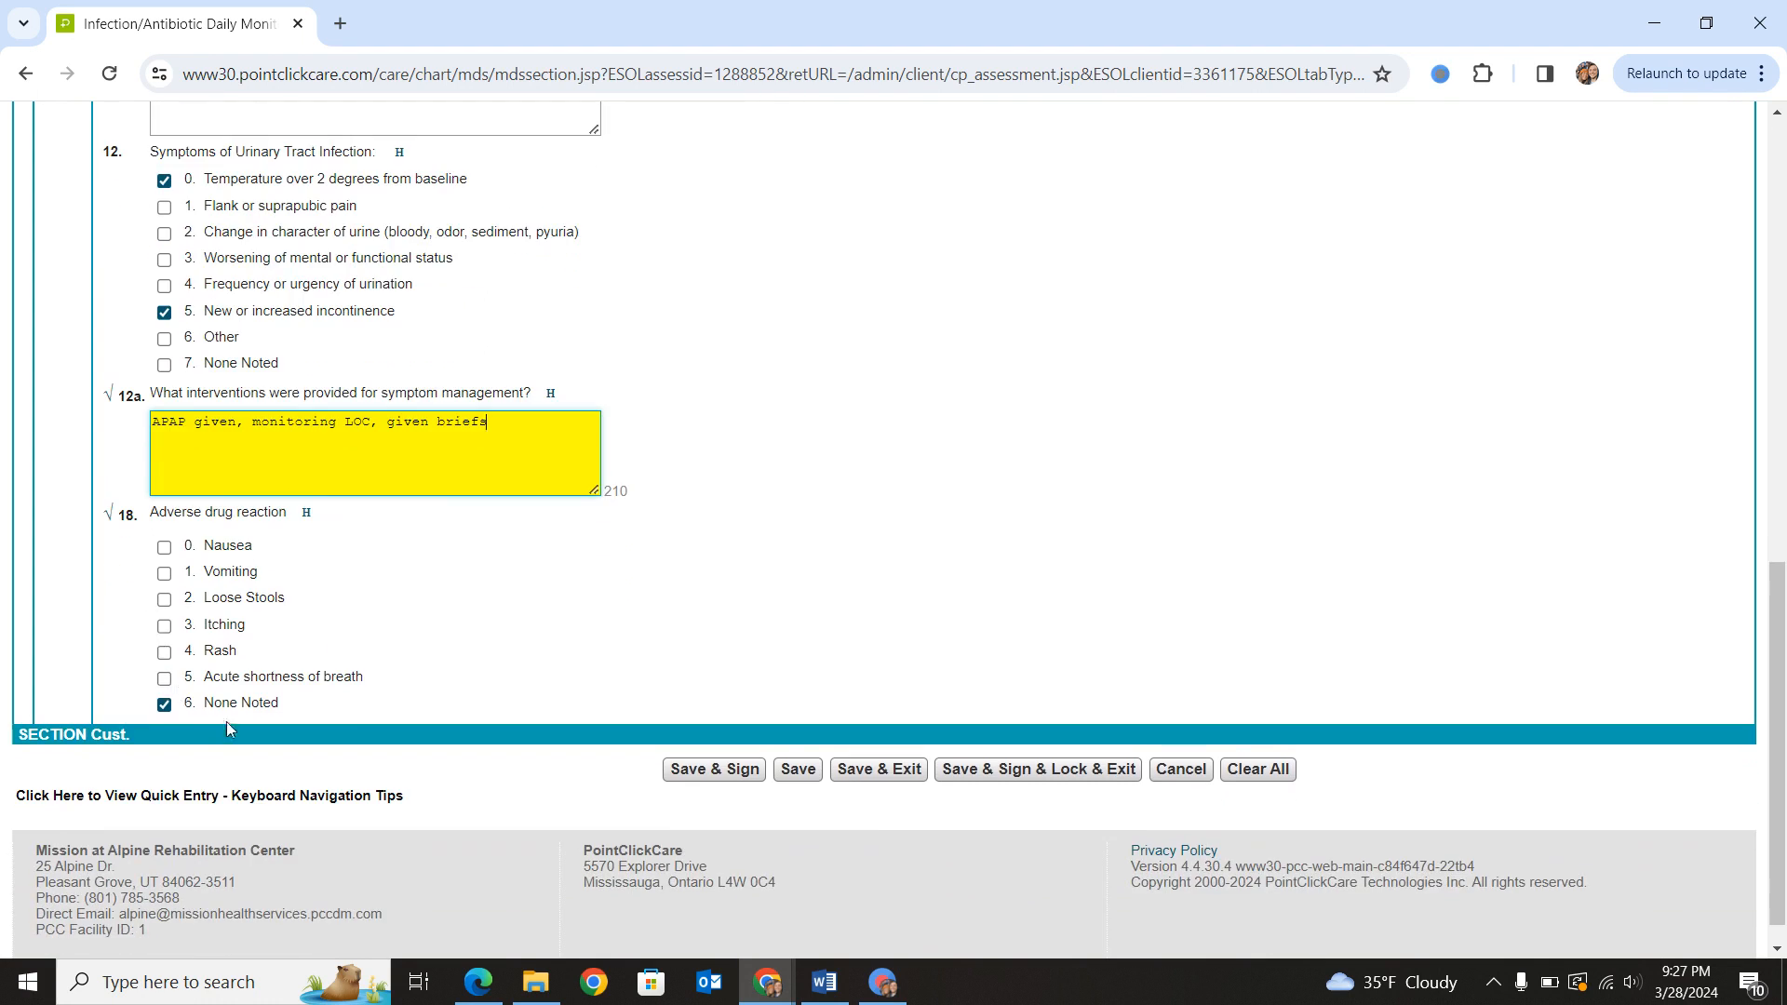
scroll(236, 646, "up", 10)
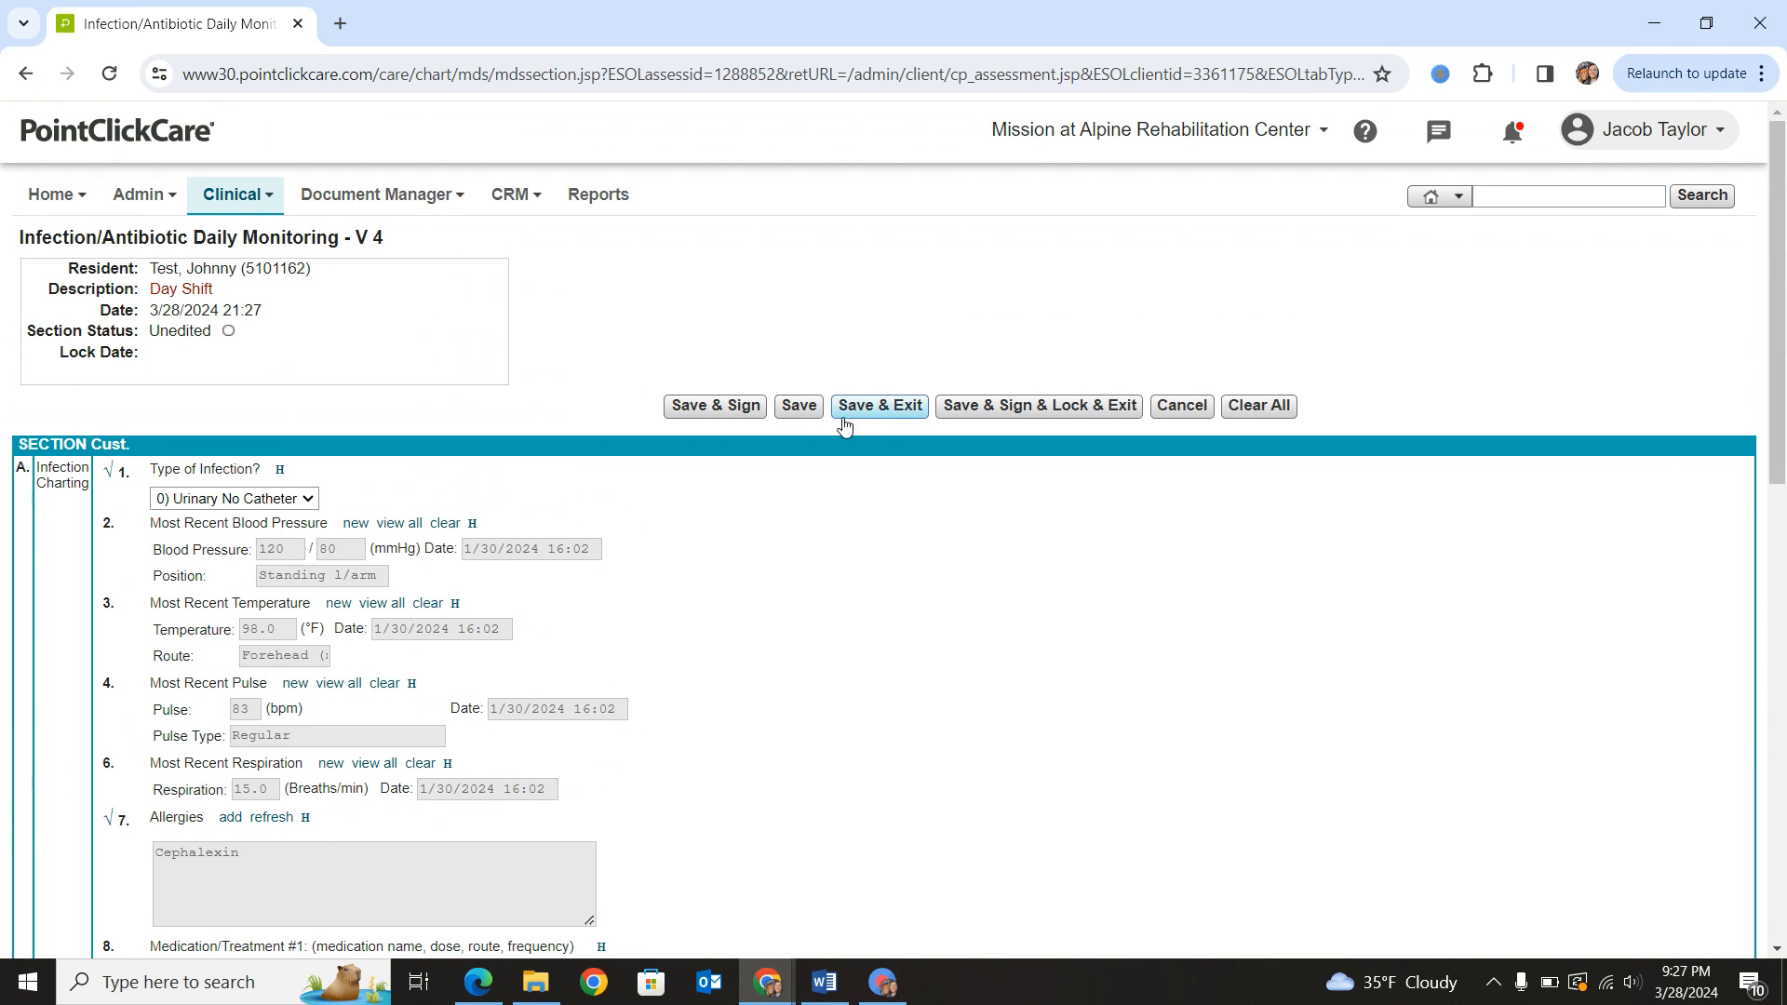
left_click(786, 409)
- Acknowledge all the copied answers in the assessment's error listing and save the acknowledgements
scroll(110, 505, "down", 10)
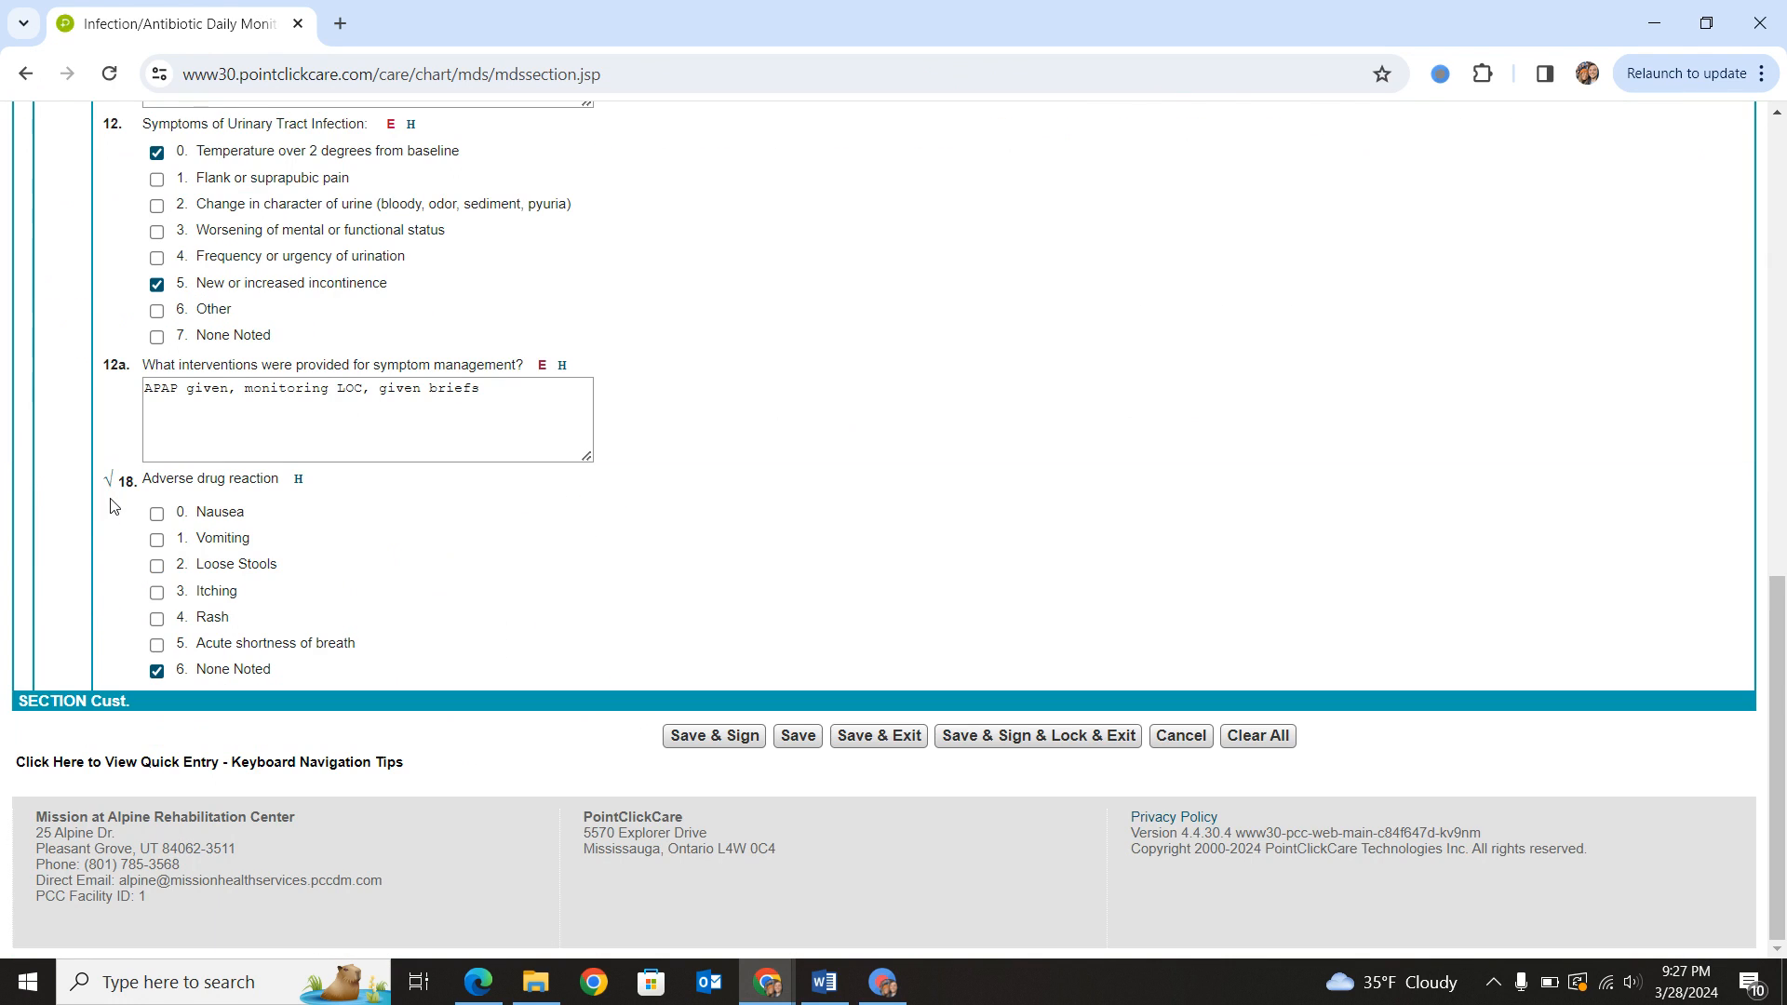
scroll(108, 585, "up", 10)
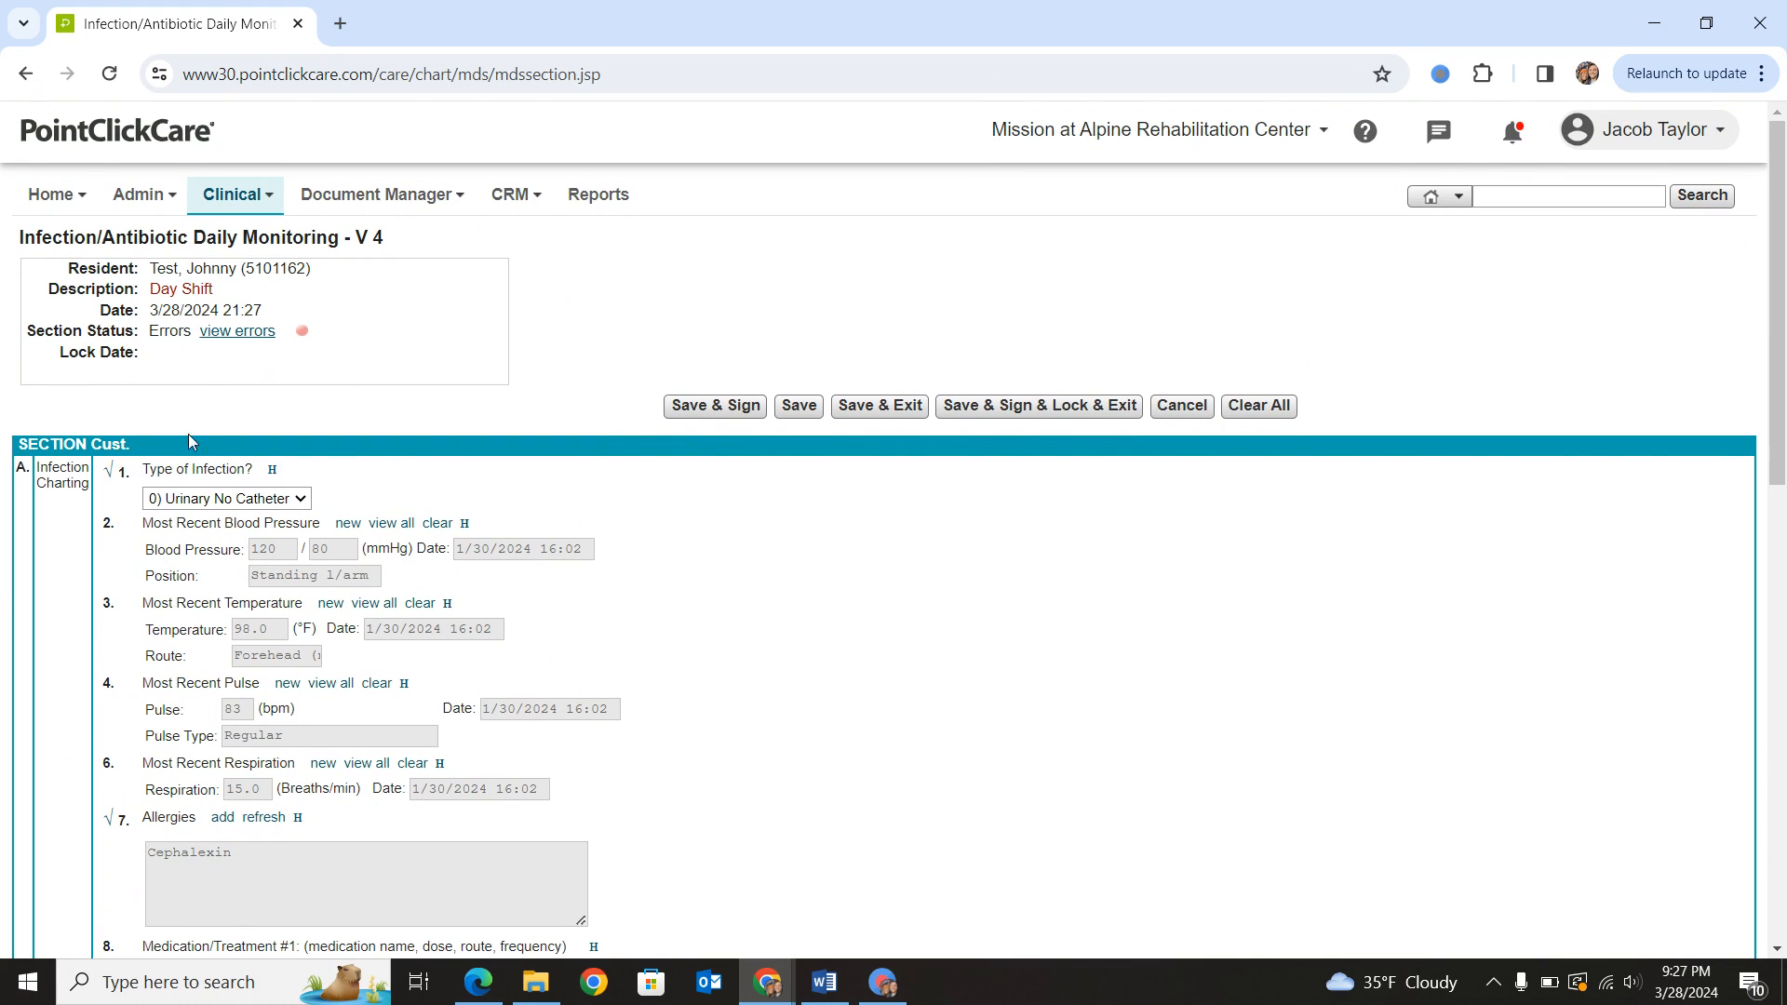
scroll(112, 479, "down", 3)
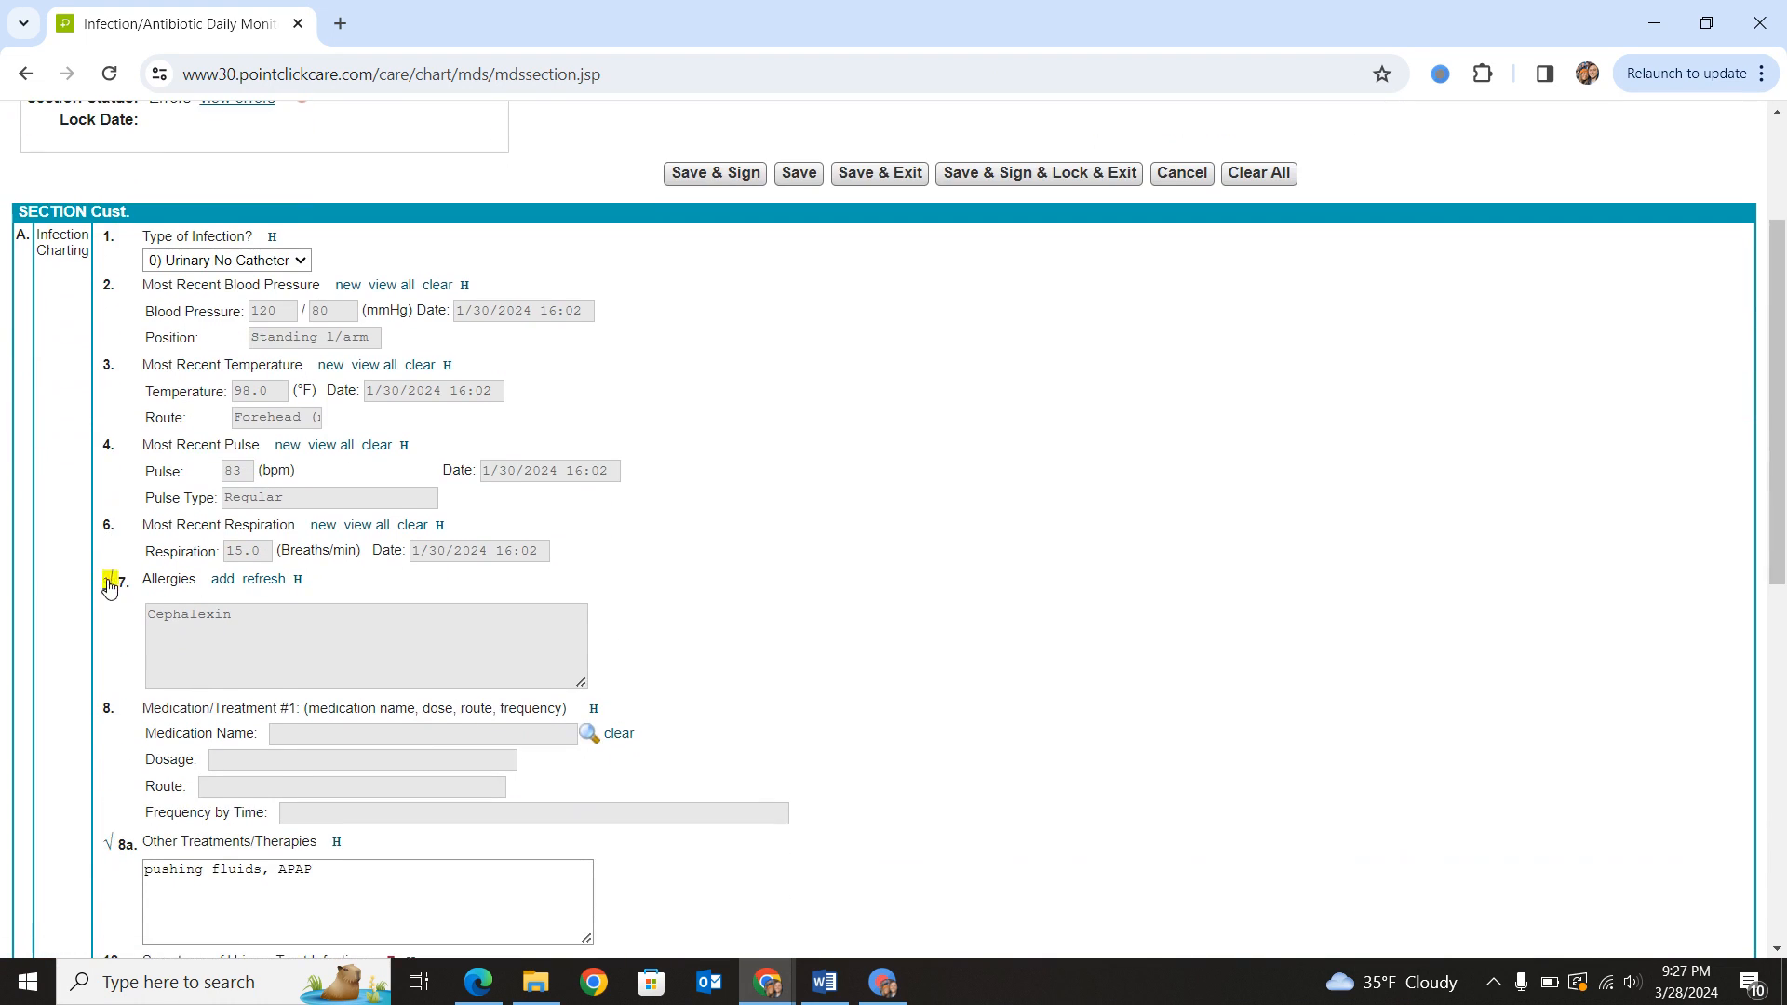
scroll(107, 586, "up", 3)
left_click(237, 330)
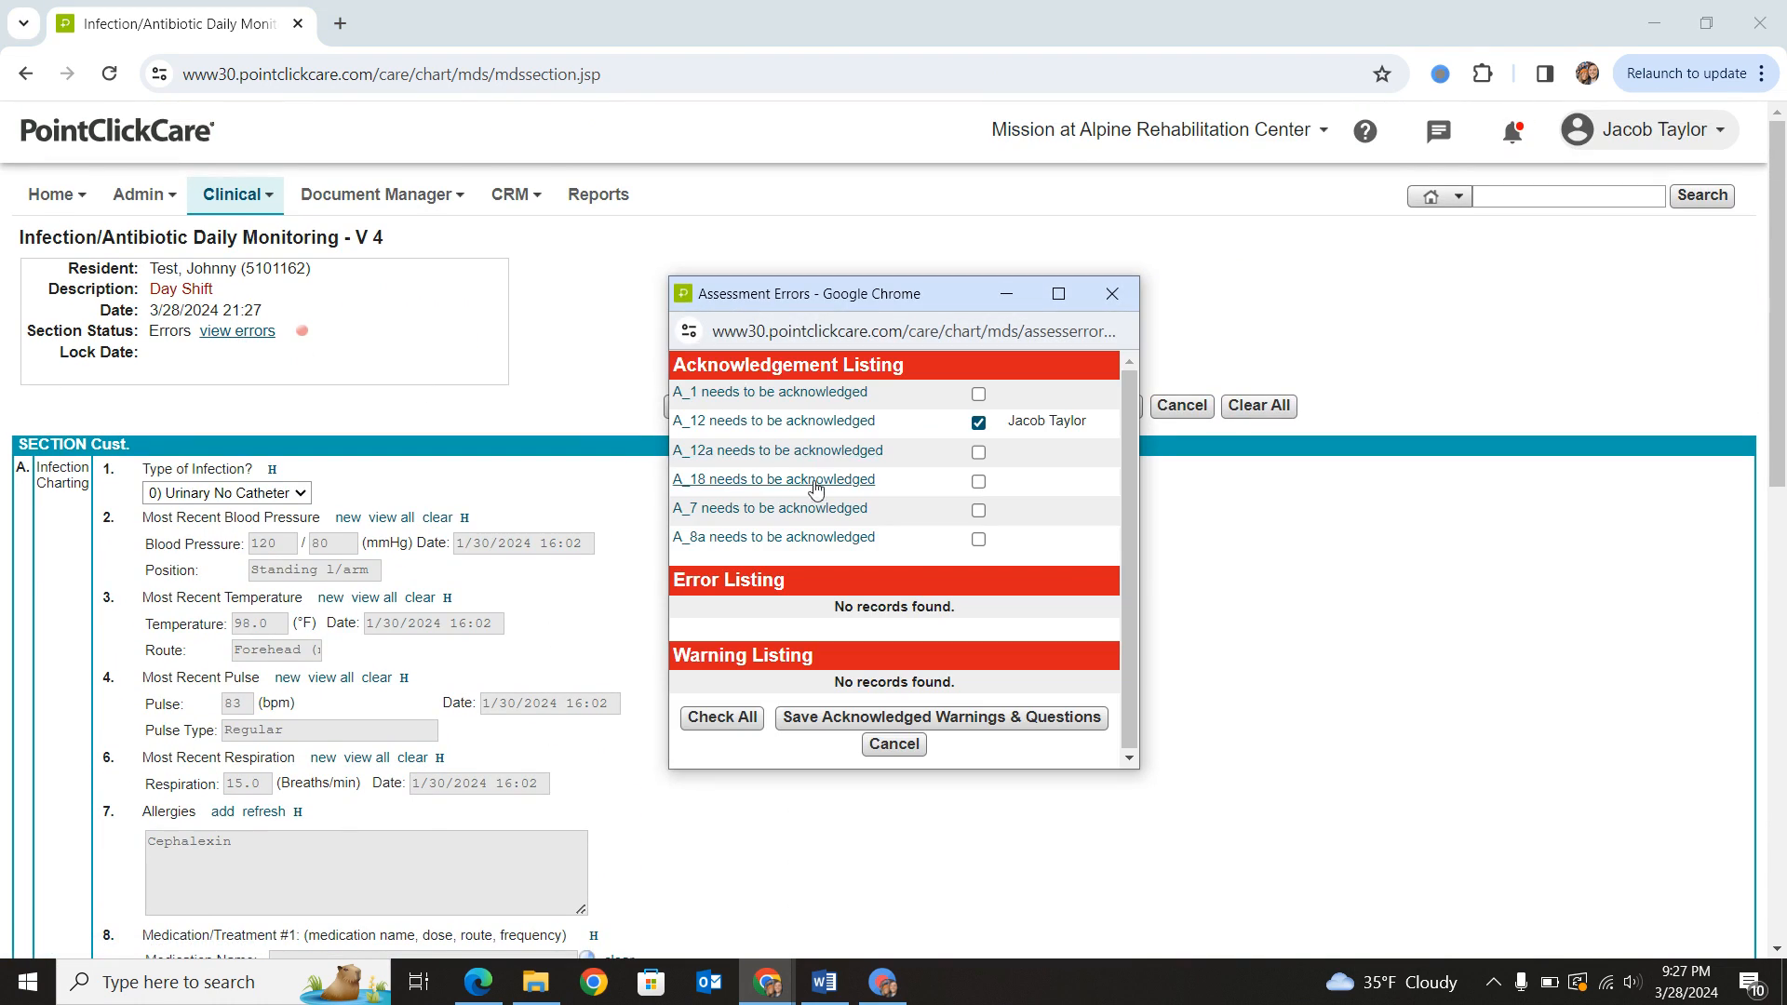
left_click(721, 716)
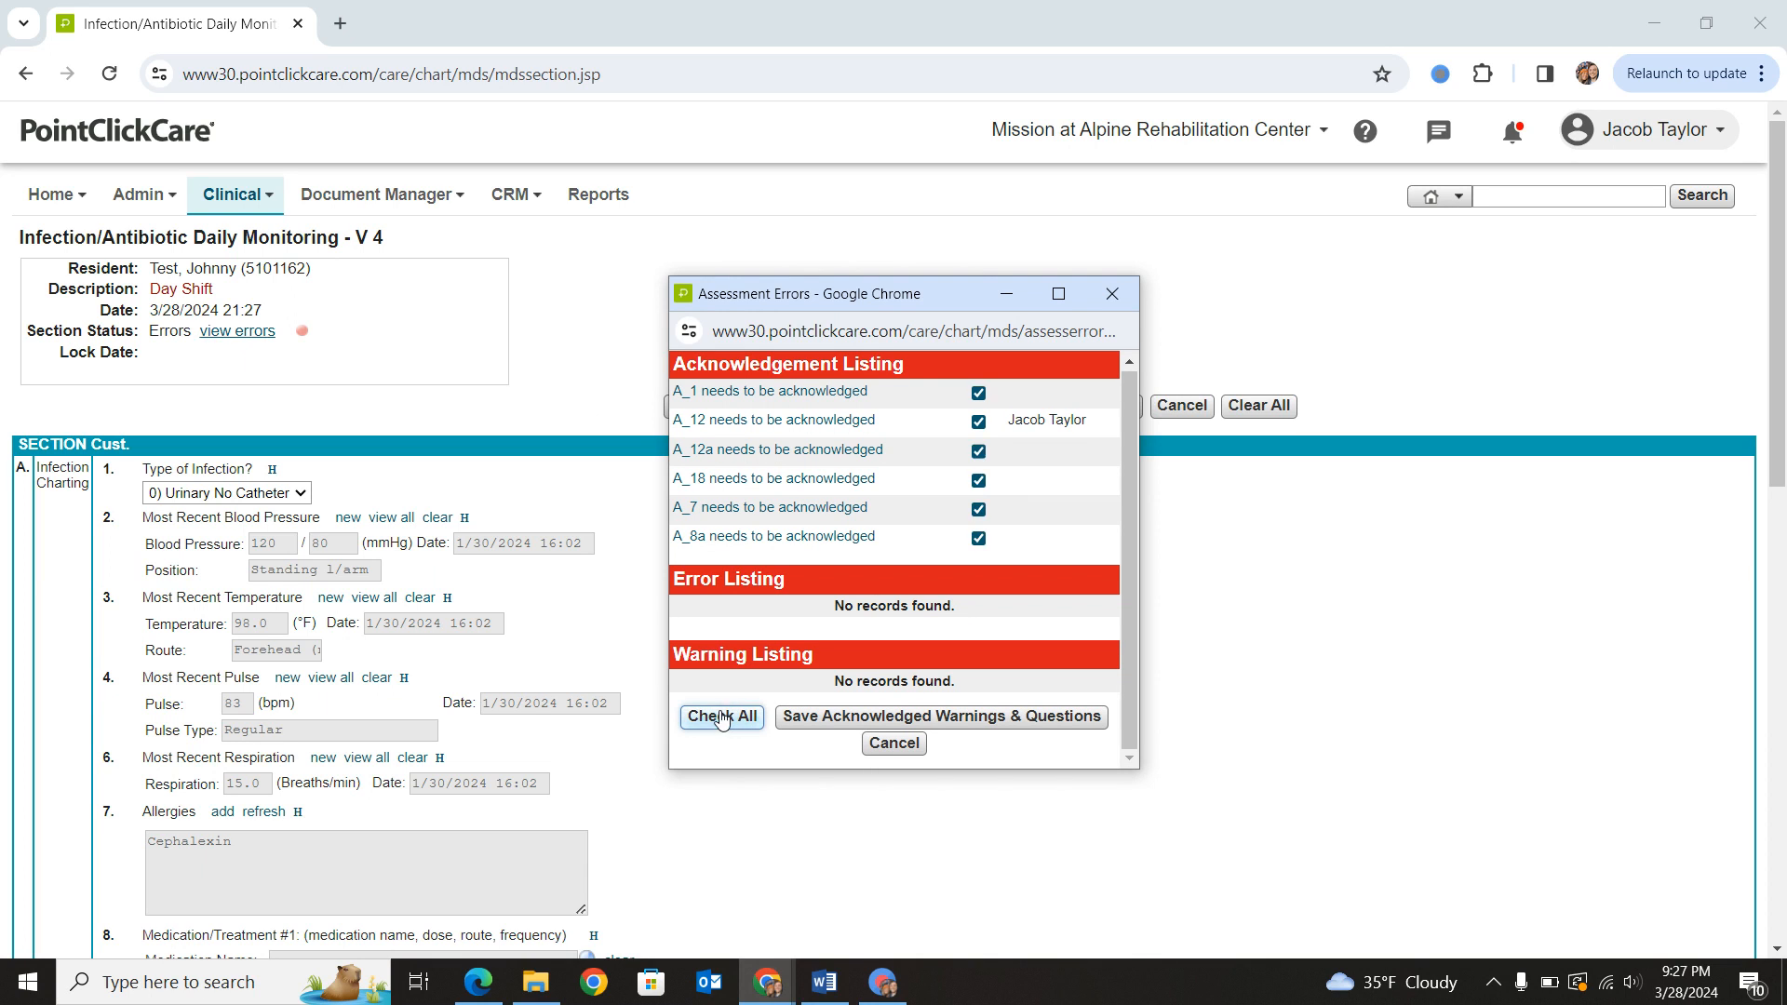
left_click(893, 726)
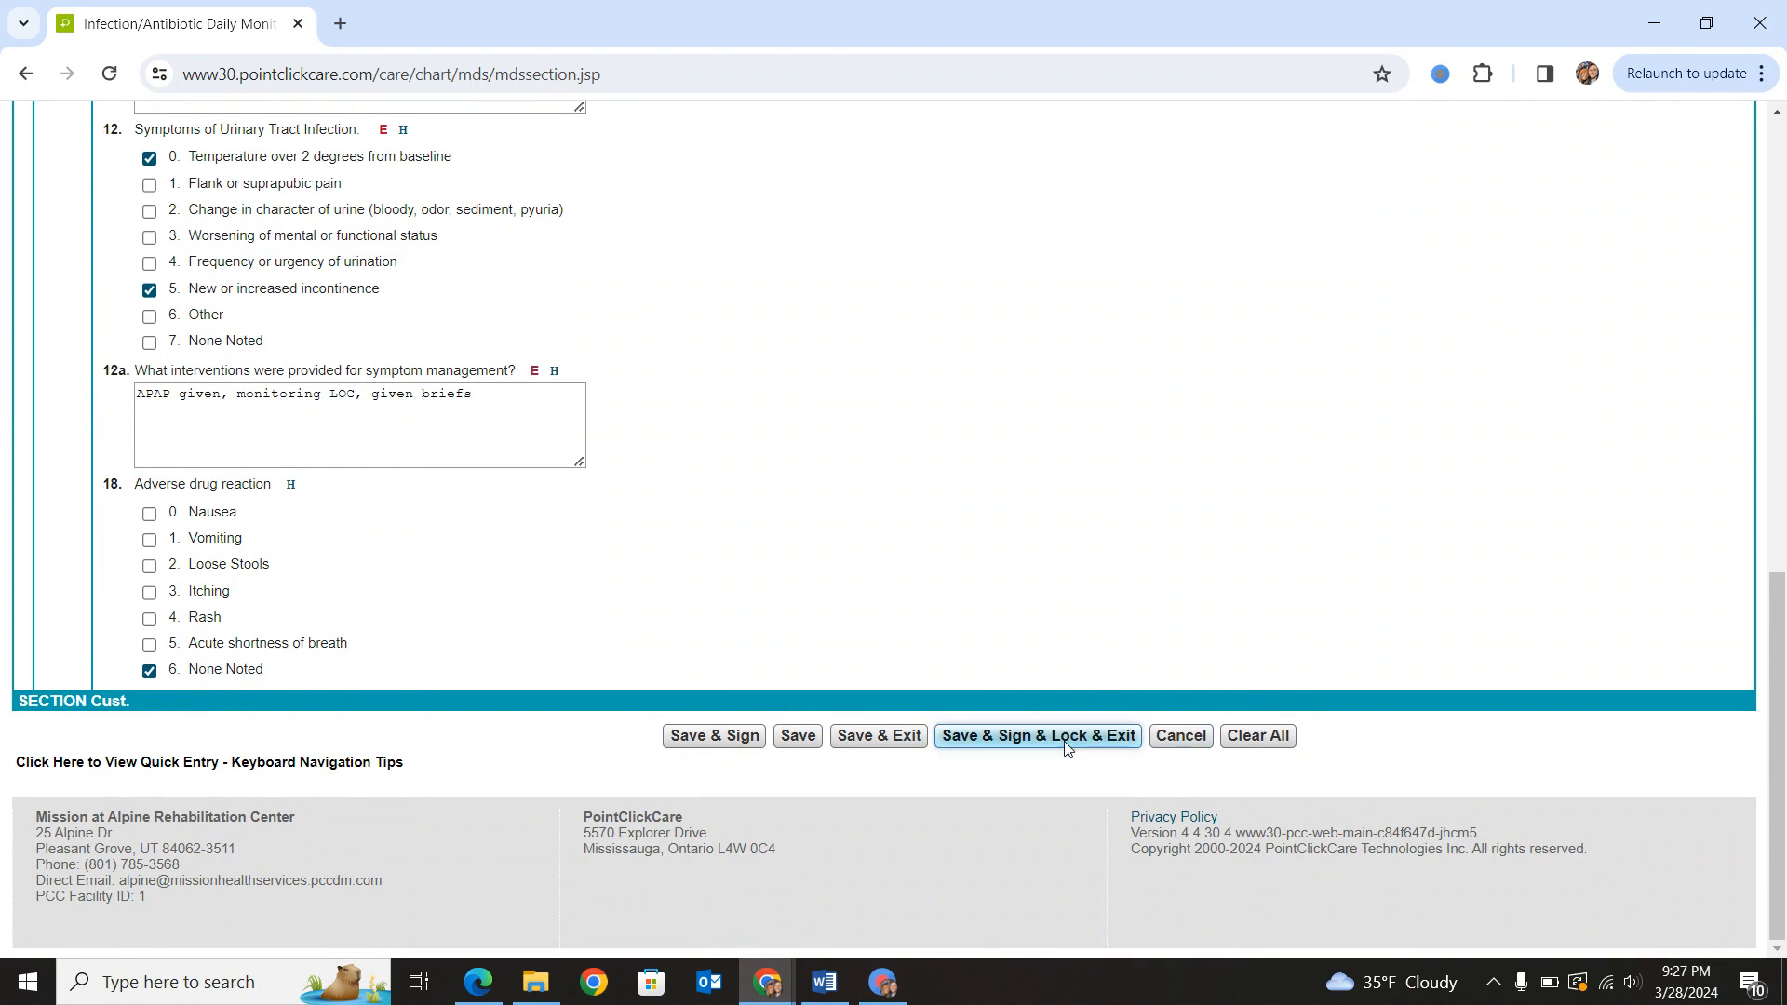
- Save, sign and lock the Day Shift infection monitoring assessment, filling in the account password for the electronic signature
left_click(1066, 744)
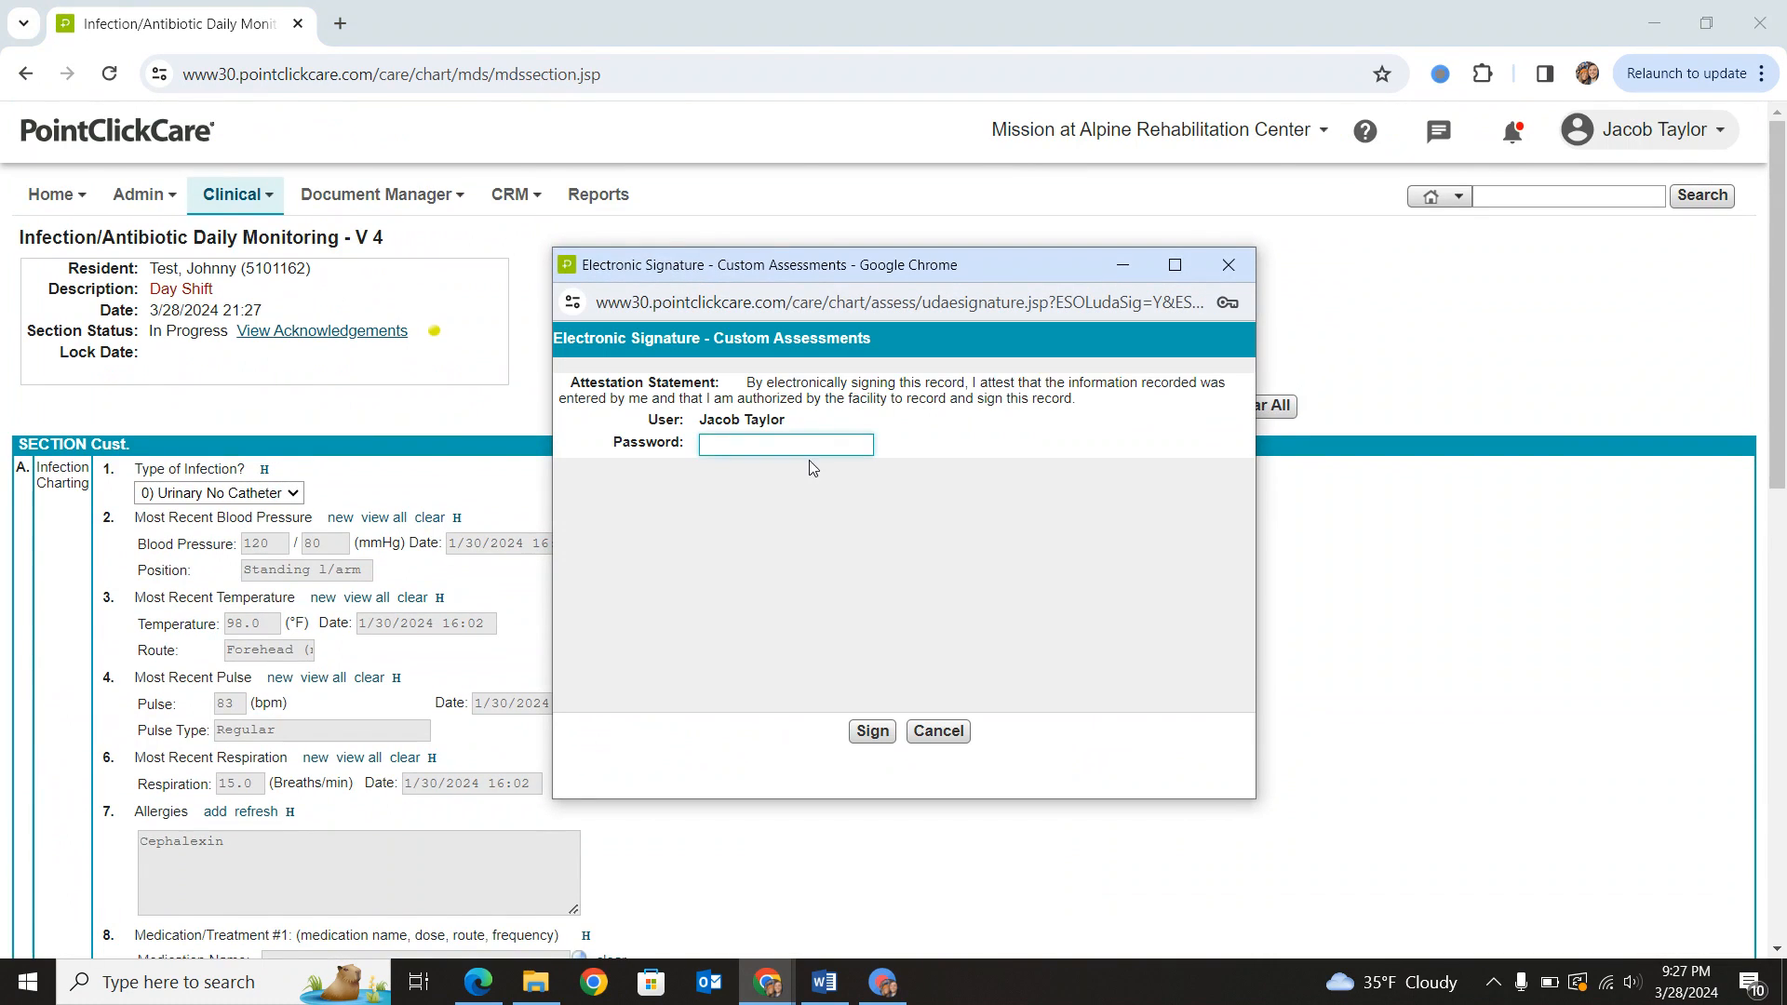
left_click(808, 446)
left_click(842, 494)
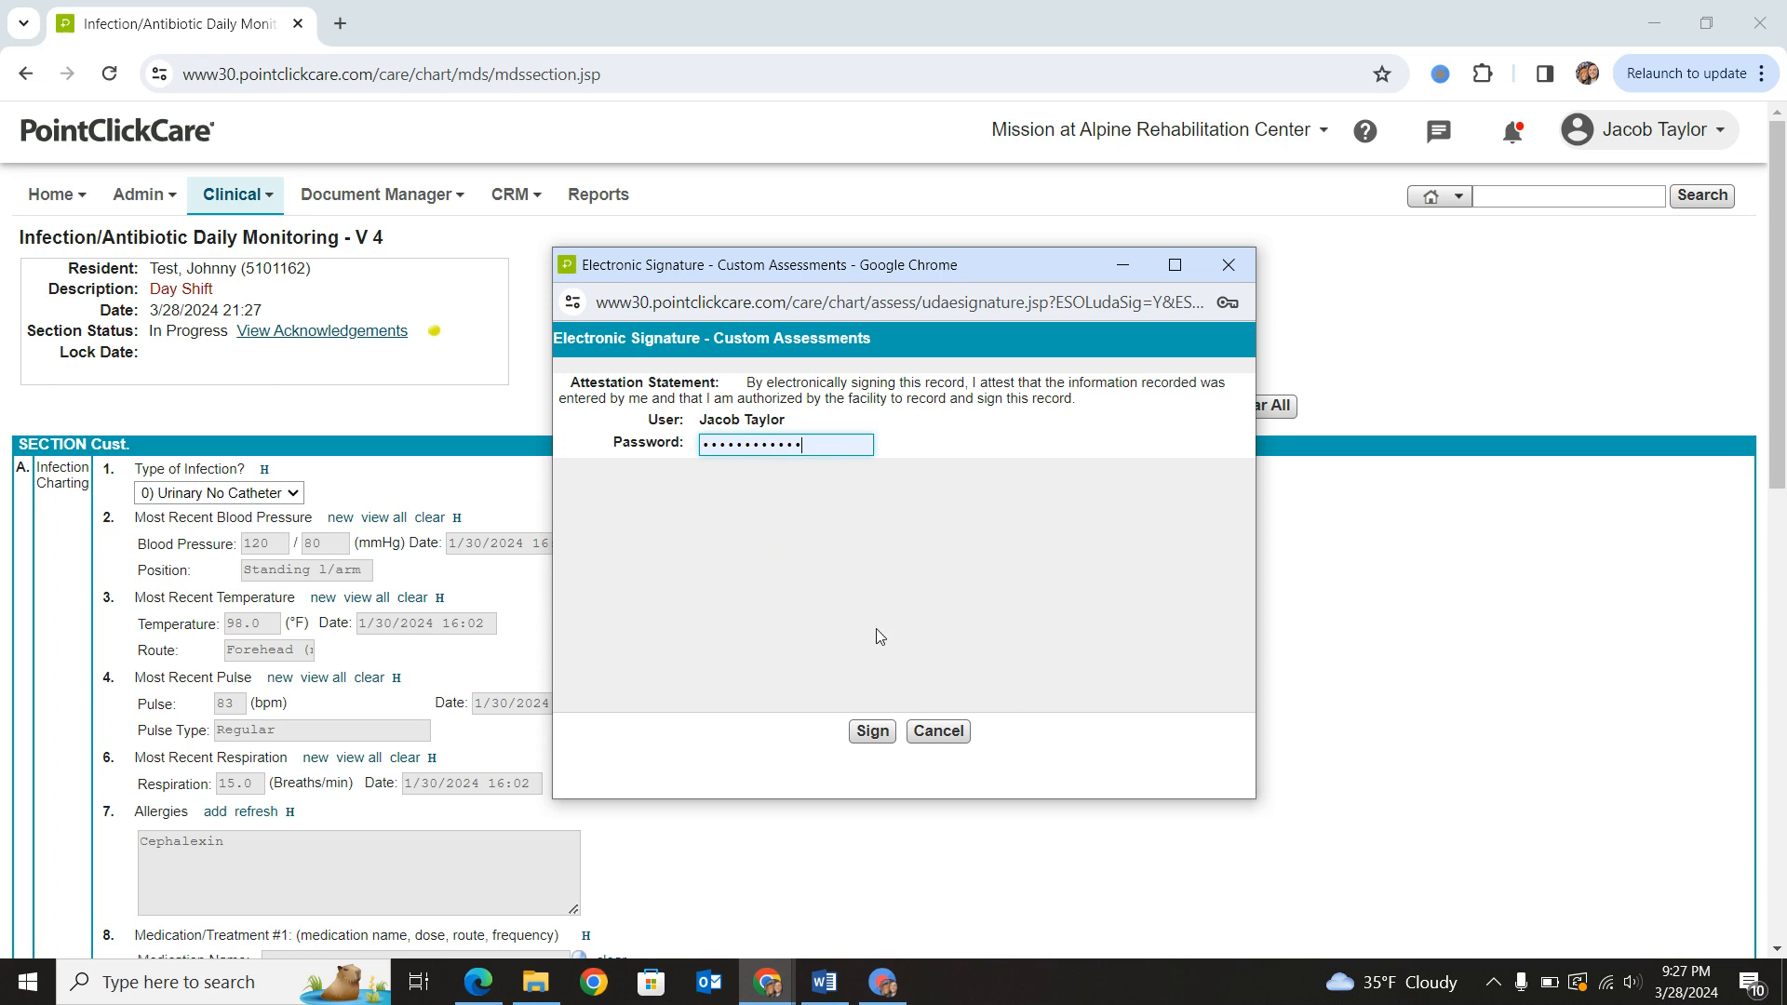
left_click(876, 733)
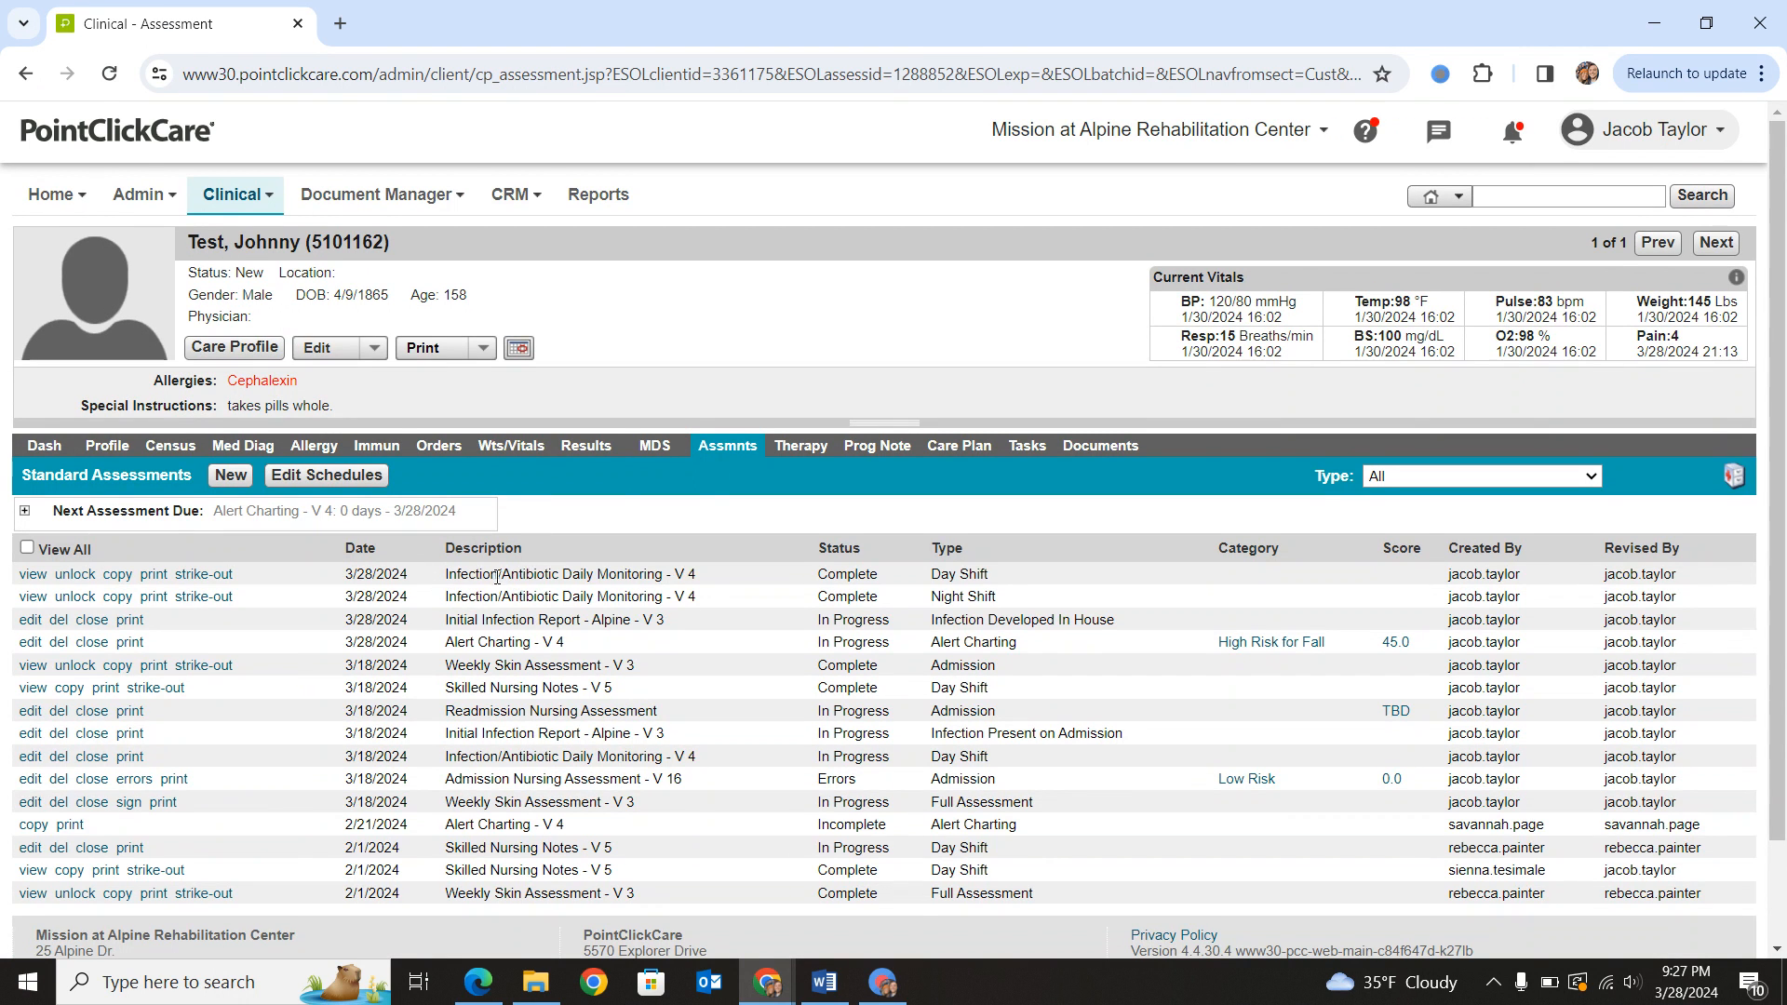
- Review the 3/28/2024 infection assessments in the list and check the resident's orders
left_click_drag(494, 577, 617, 577)
left_click(724, 609)
left_click_drag(461, 624, 392, 569)
left_click(672, 639)
left_click(503, 616)
left_click(438, 445)
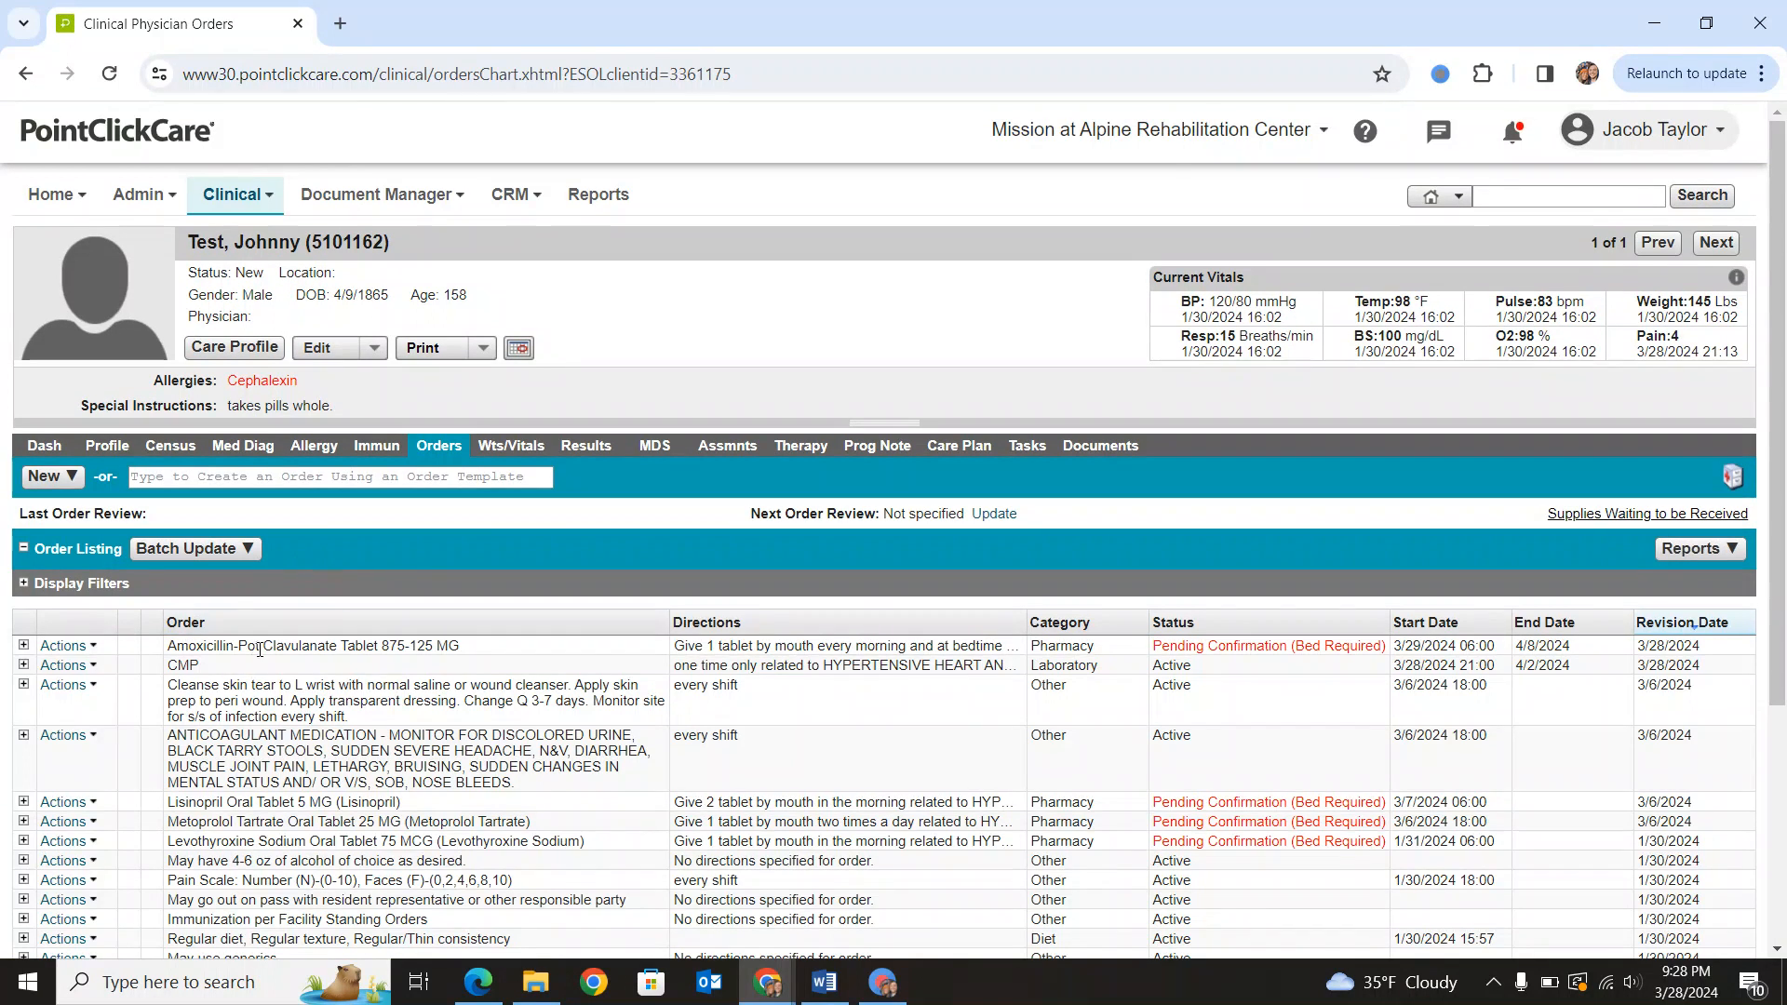
- Start a new progress note for the resident with the type Nursing Progress Note
left_click(876, 445)
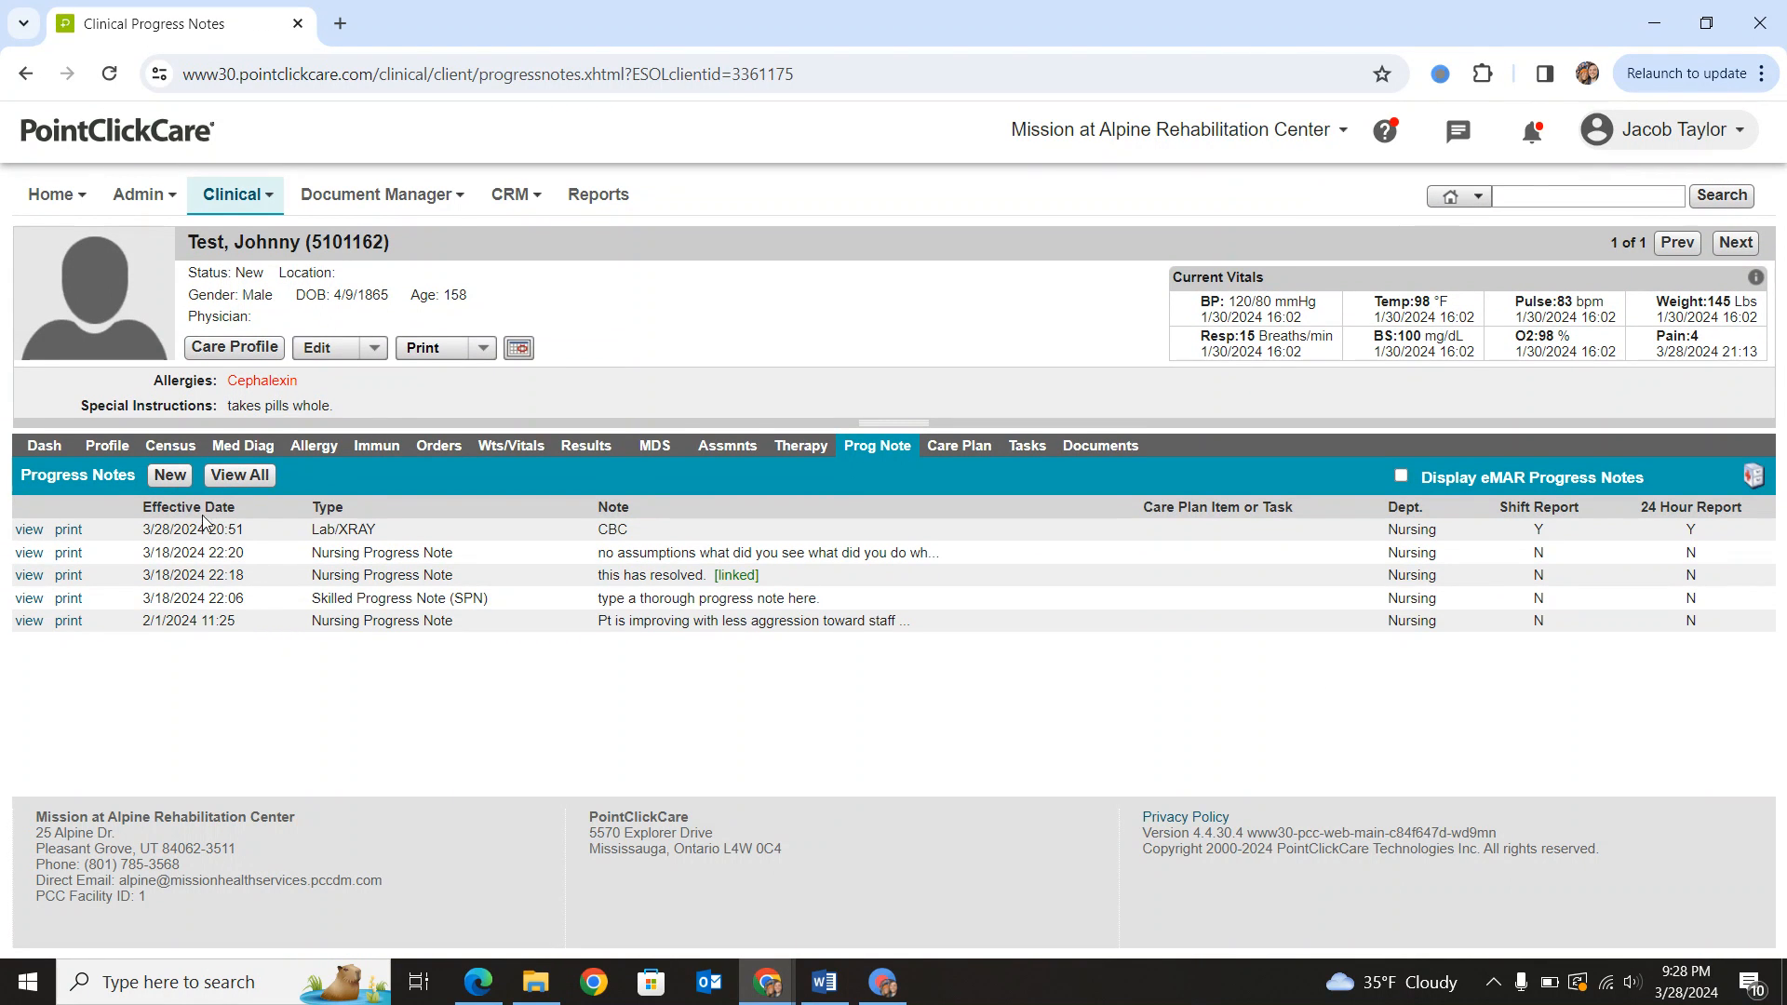
left_click(170, 475)
left_click(849, 328)
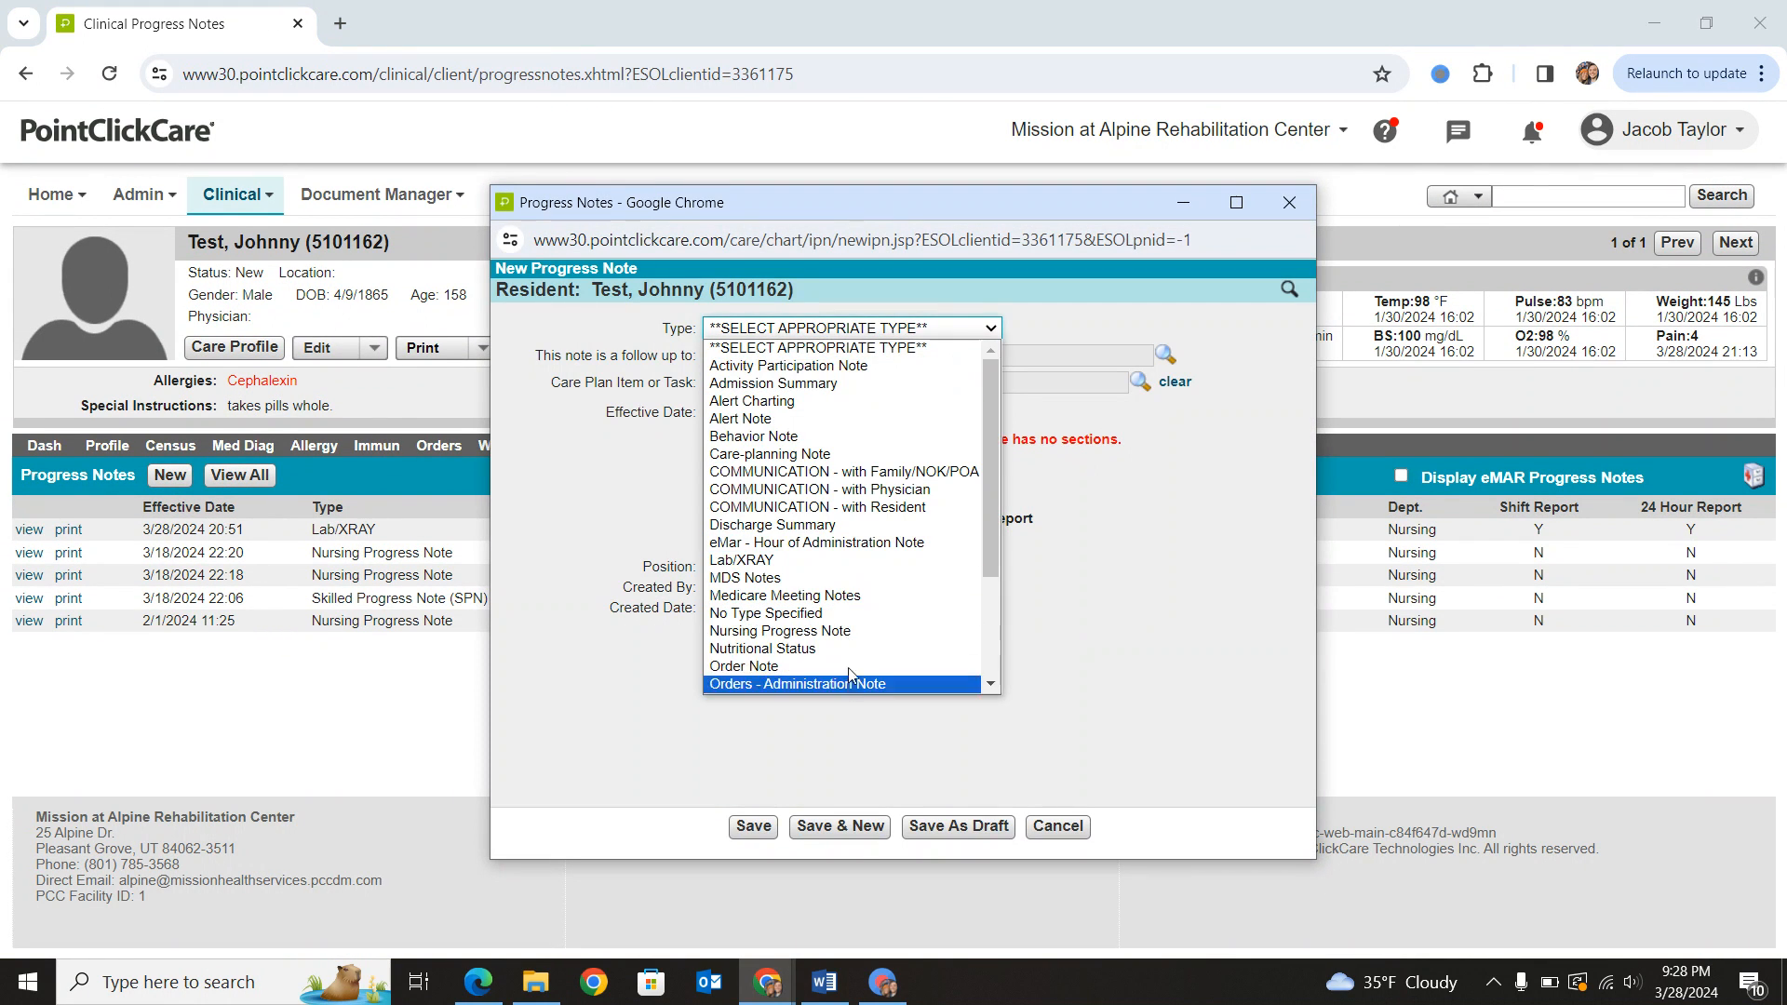
left_click(849, 632)
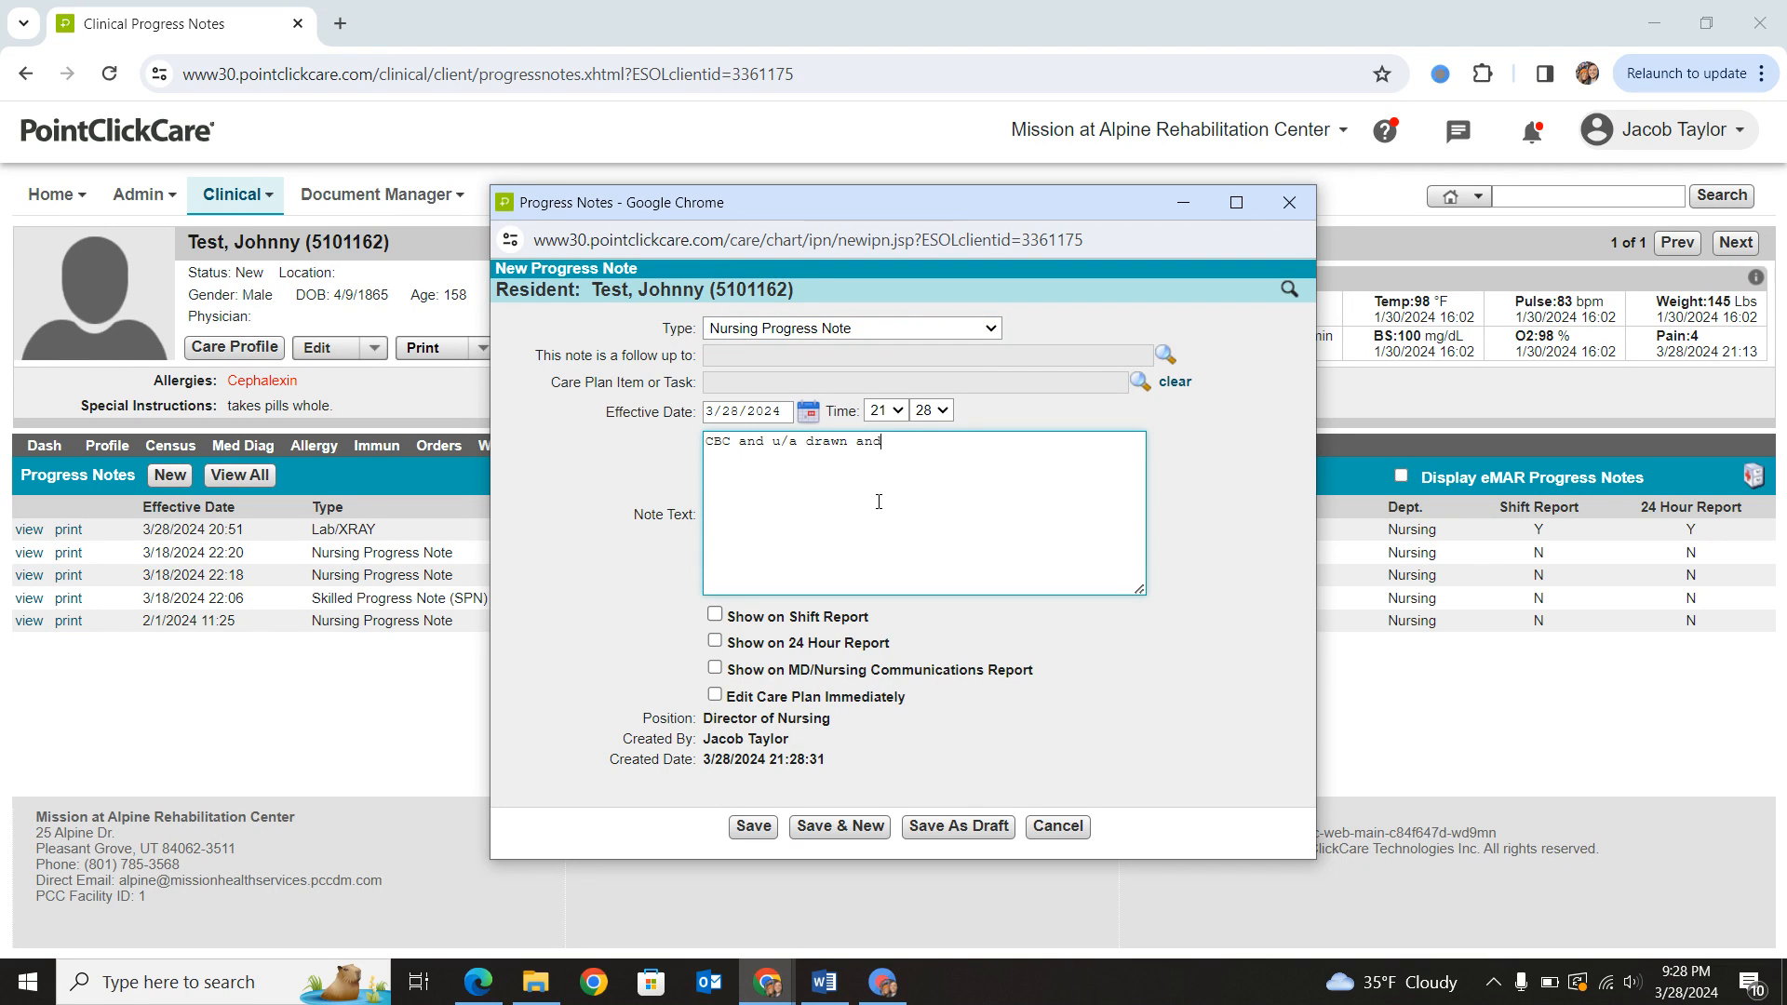
- Write "CBC and u/a drawn and resulted today. MD notified. gave orders for bactrim. Family notified all questions answered." and save the note
type("resulted today. MD notified. gave orders for ")
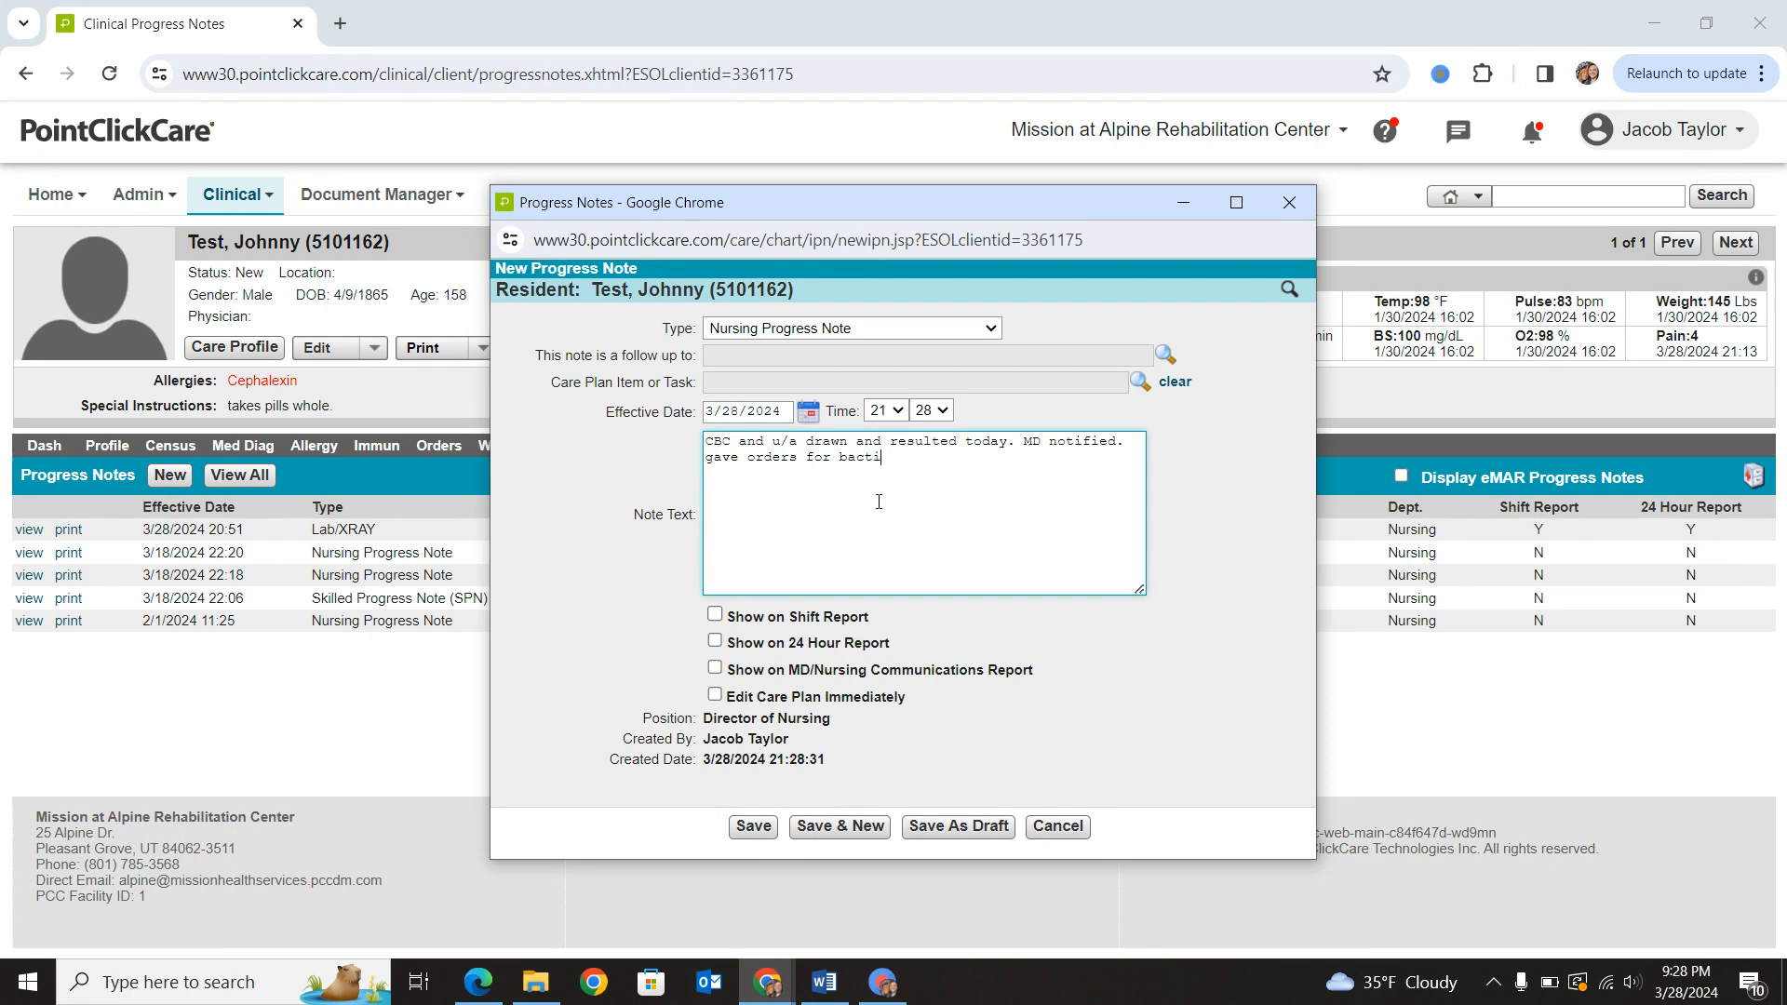
type("bactrim")
type("ied all questions answered.")
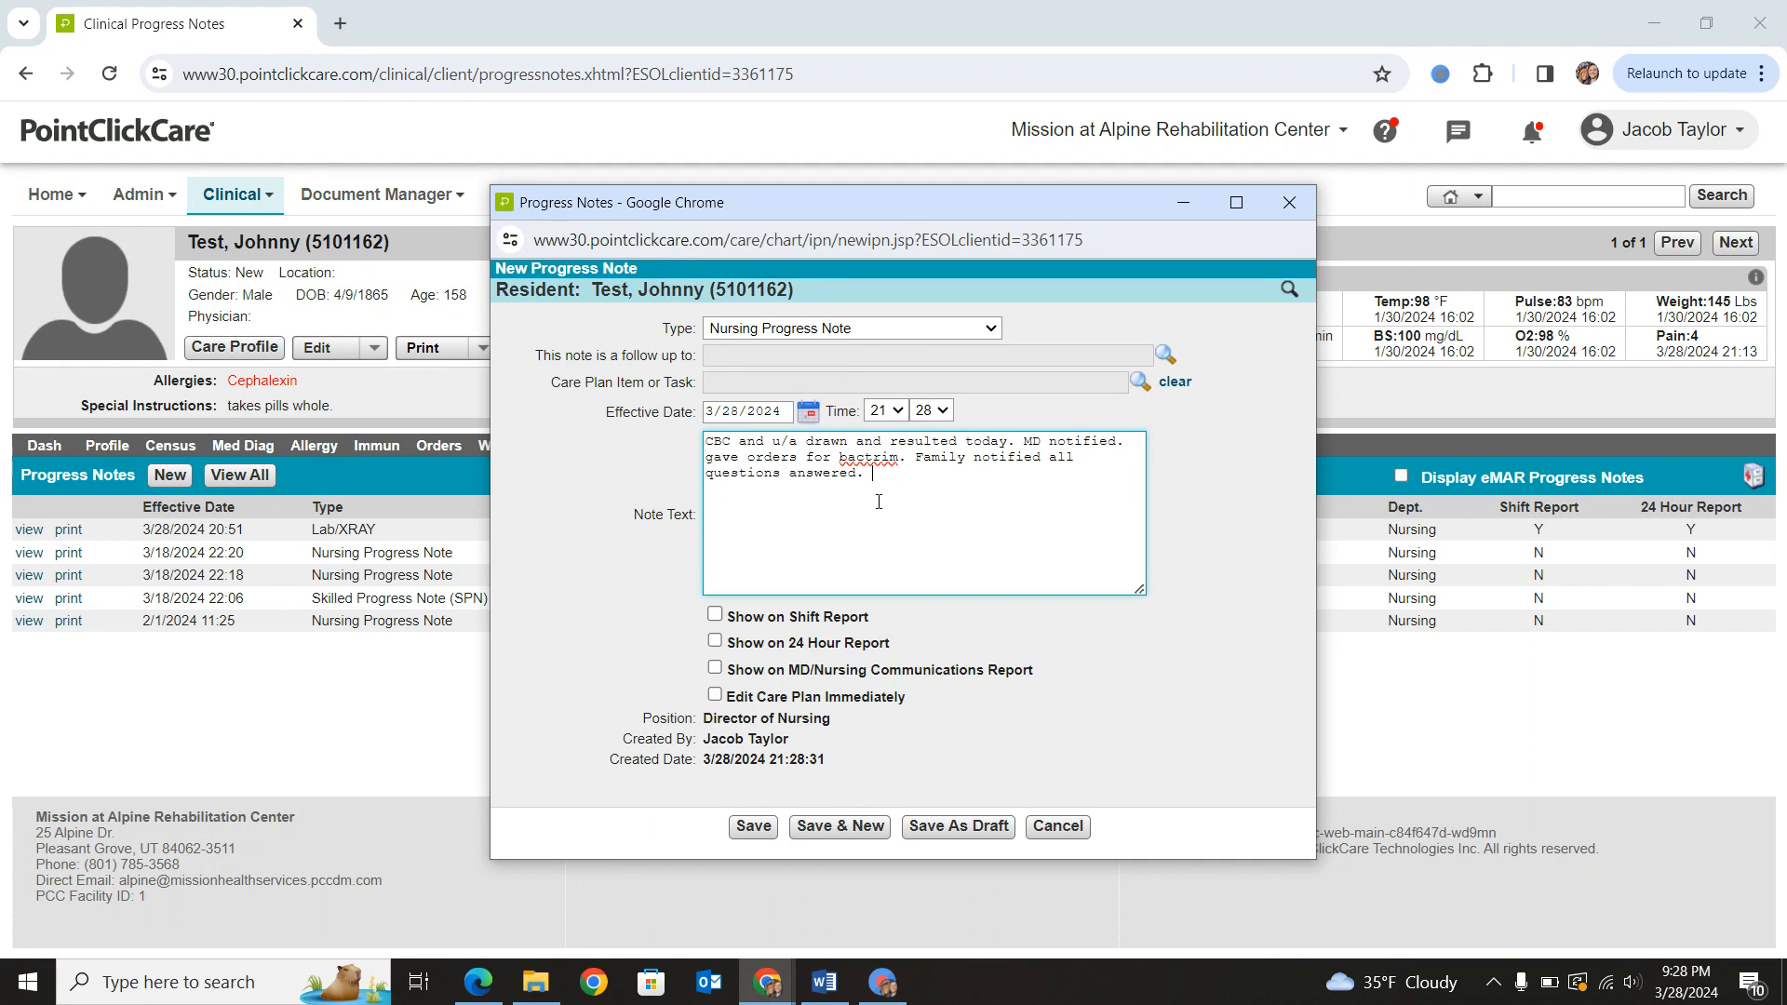
left_click(754, 828)
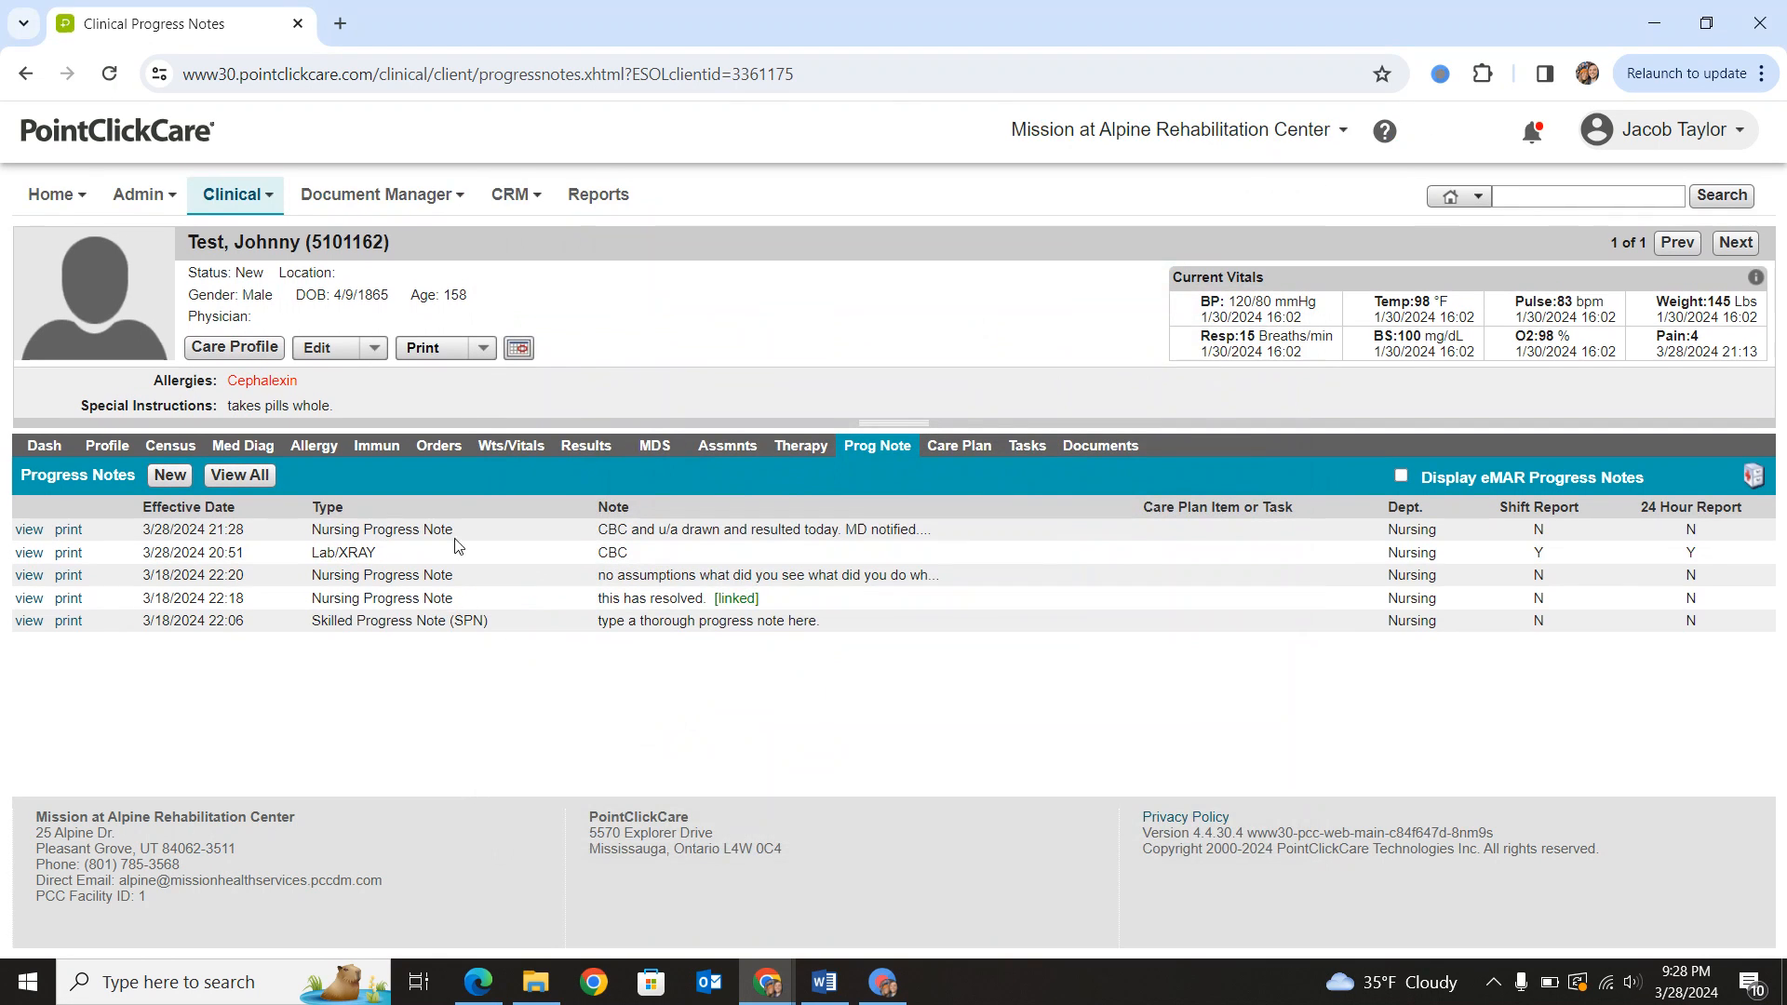
- Look over the resident's orders and progress notes and return to the assessments list
left_click(448, 462)
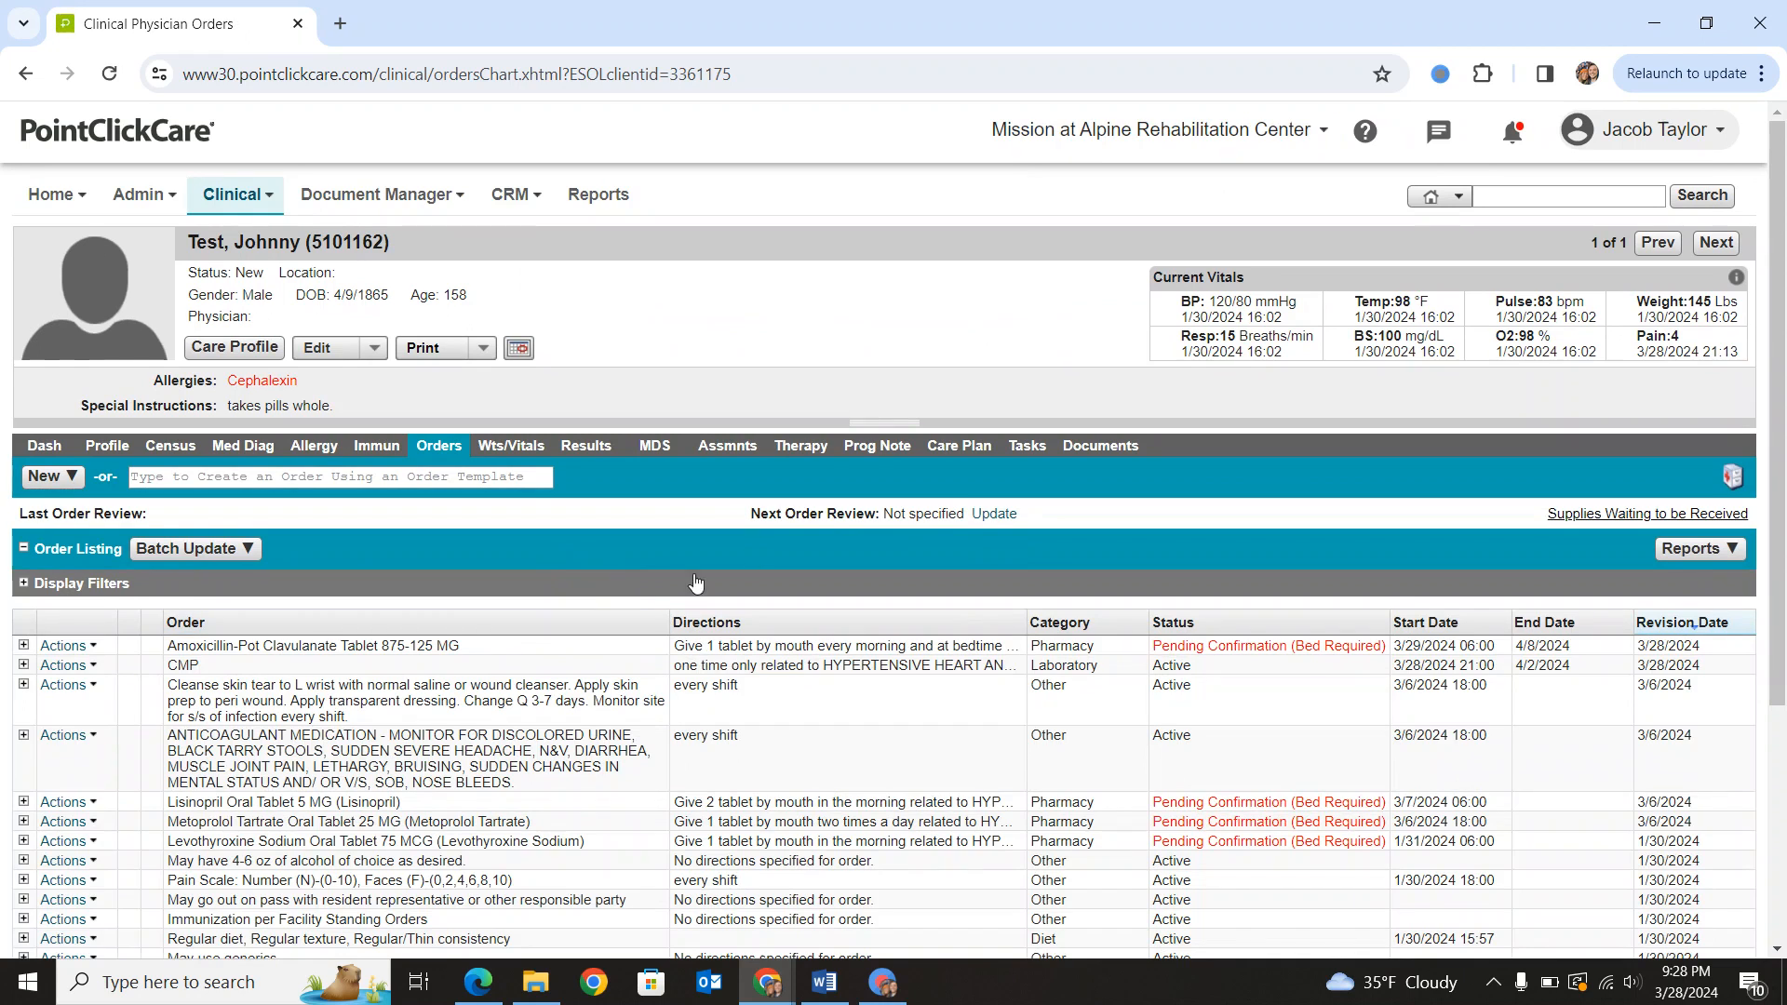
left_click(877, 445)
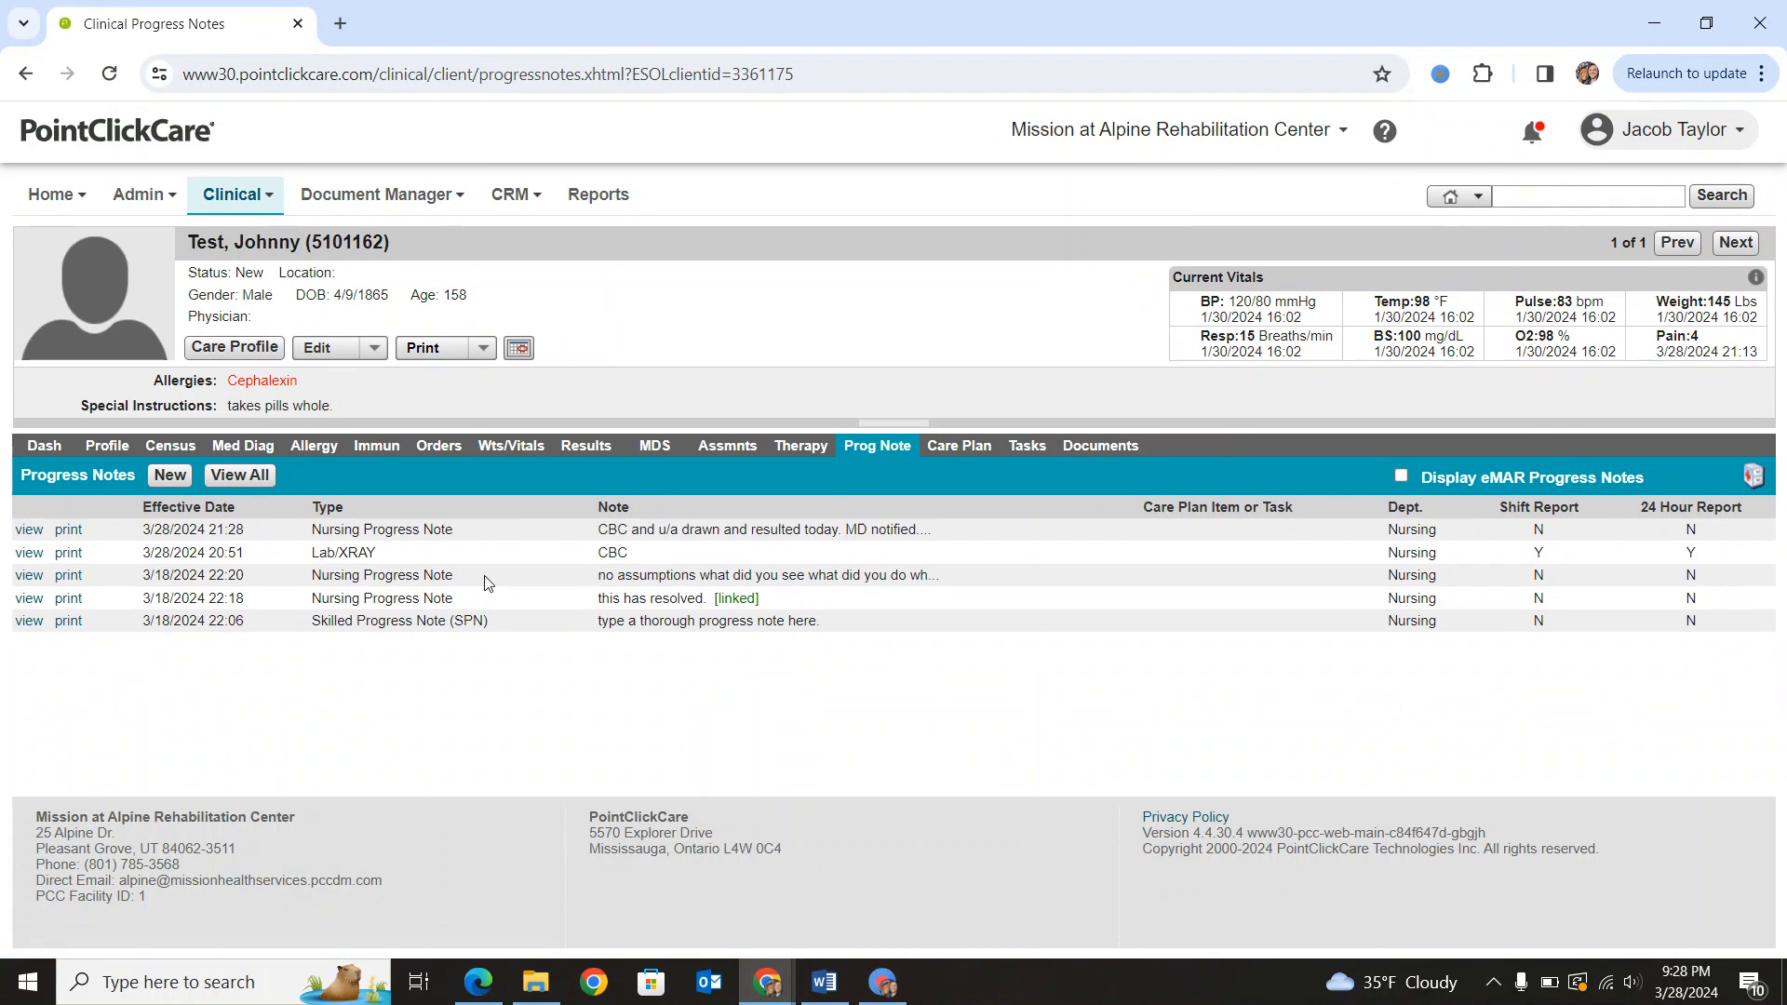
left_click(440, 453)
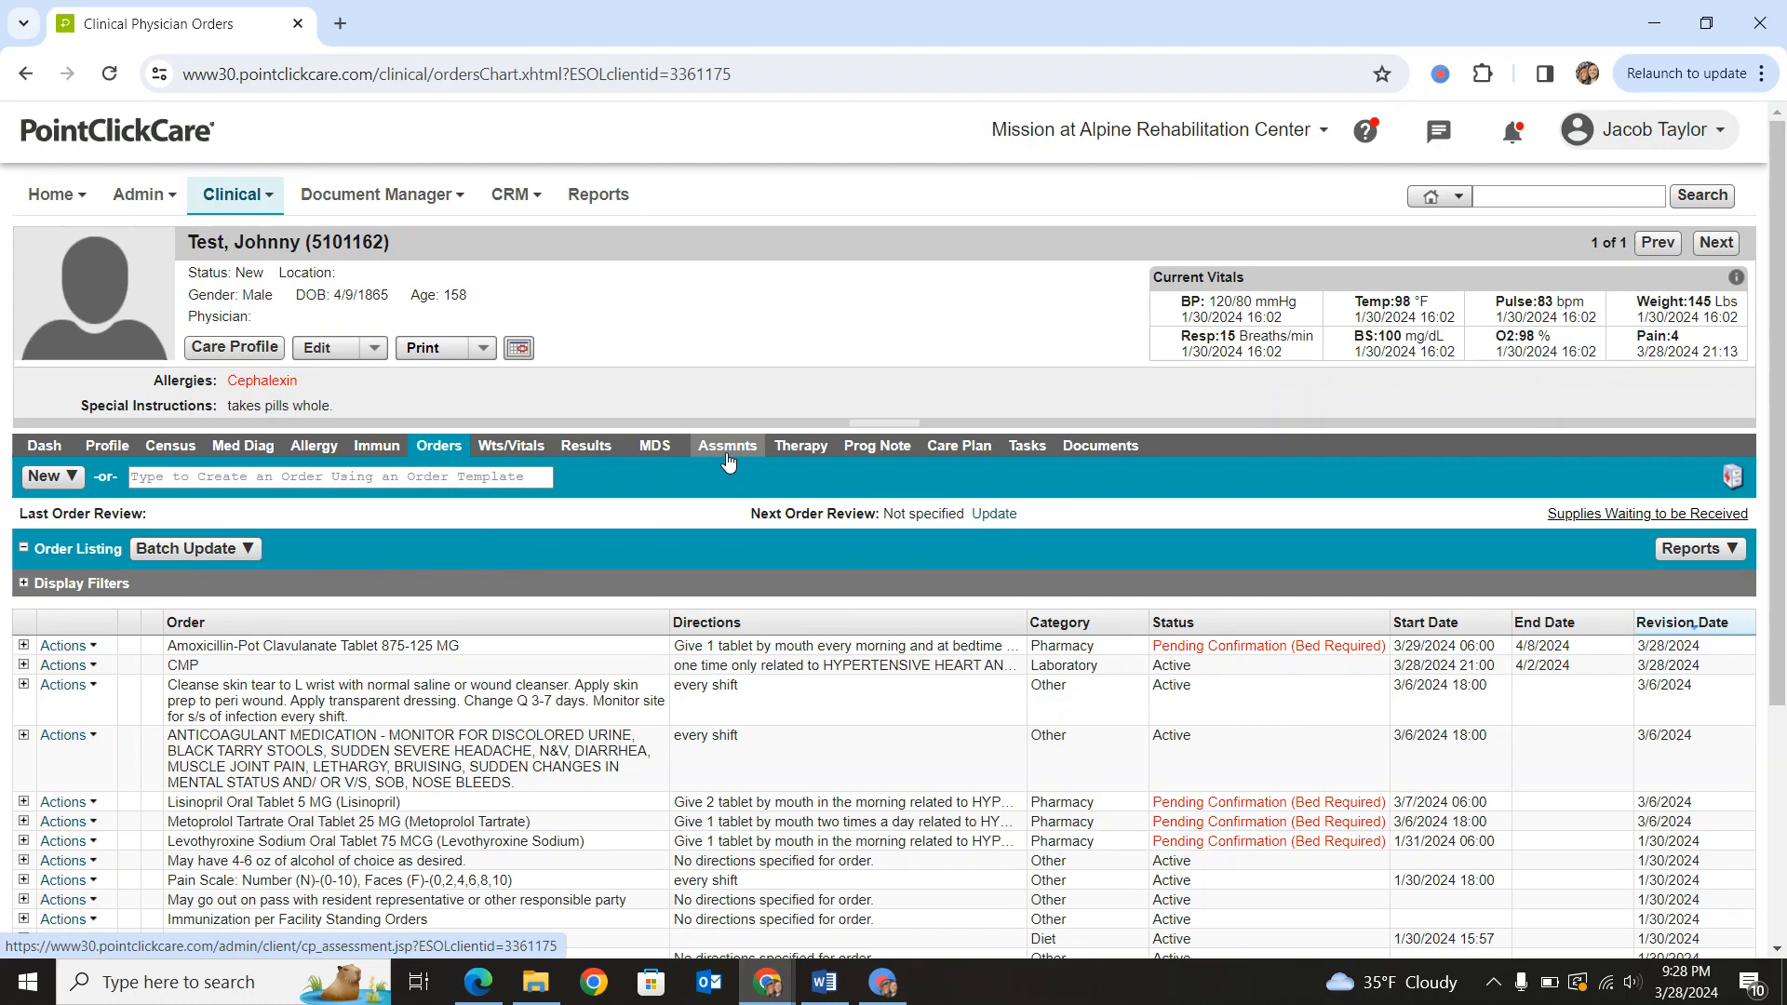
left_click(727, 456)
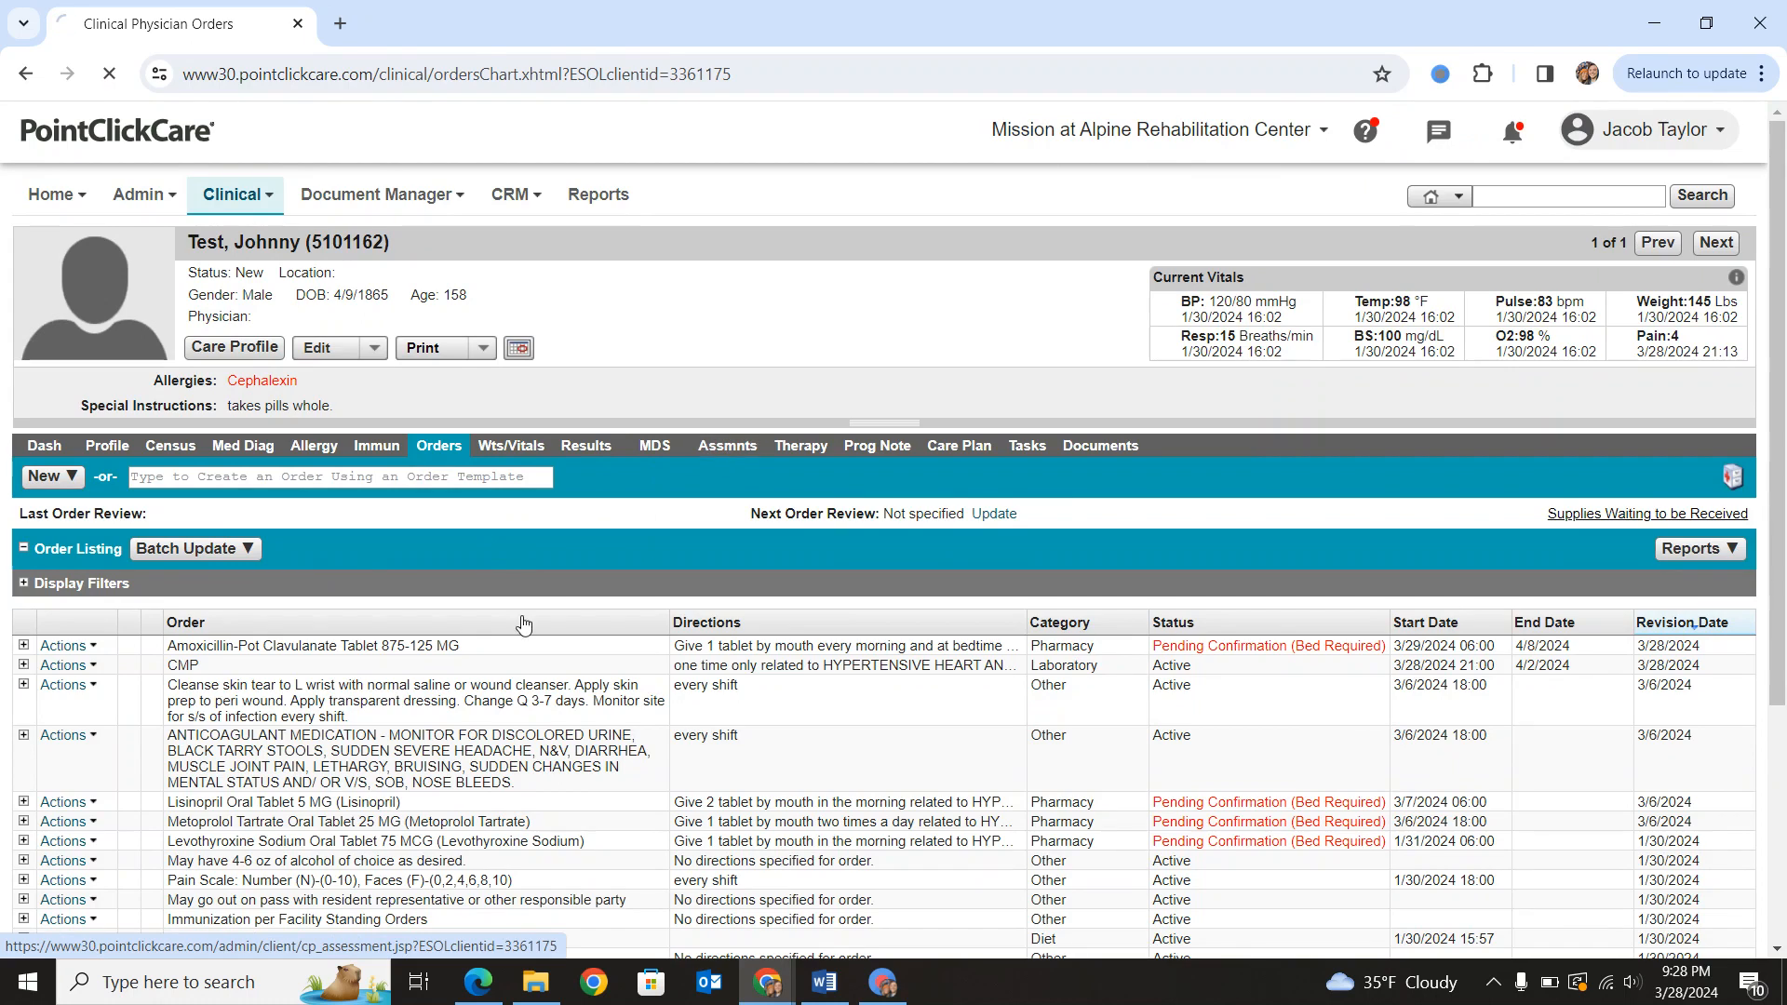